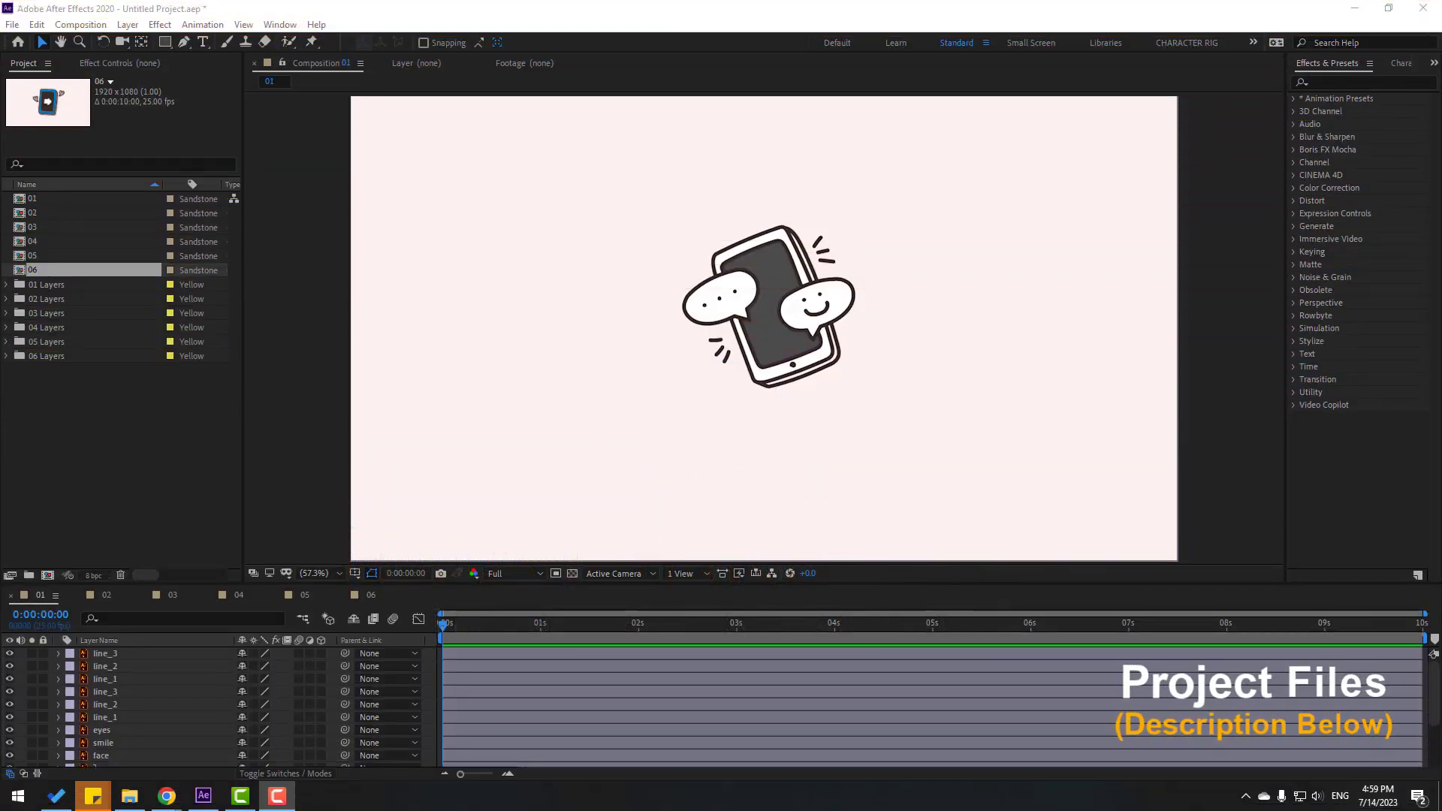
Step: Look through the artwork in compositions 02 to 06 and return to composition 01
left_click(100, 598)
left_click(168, 596)
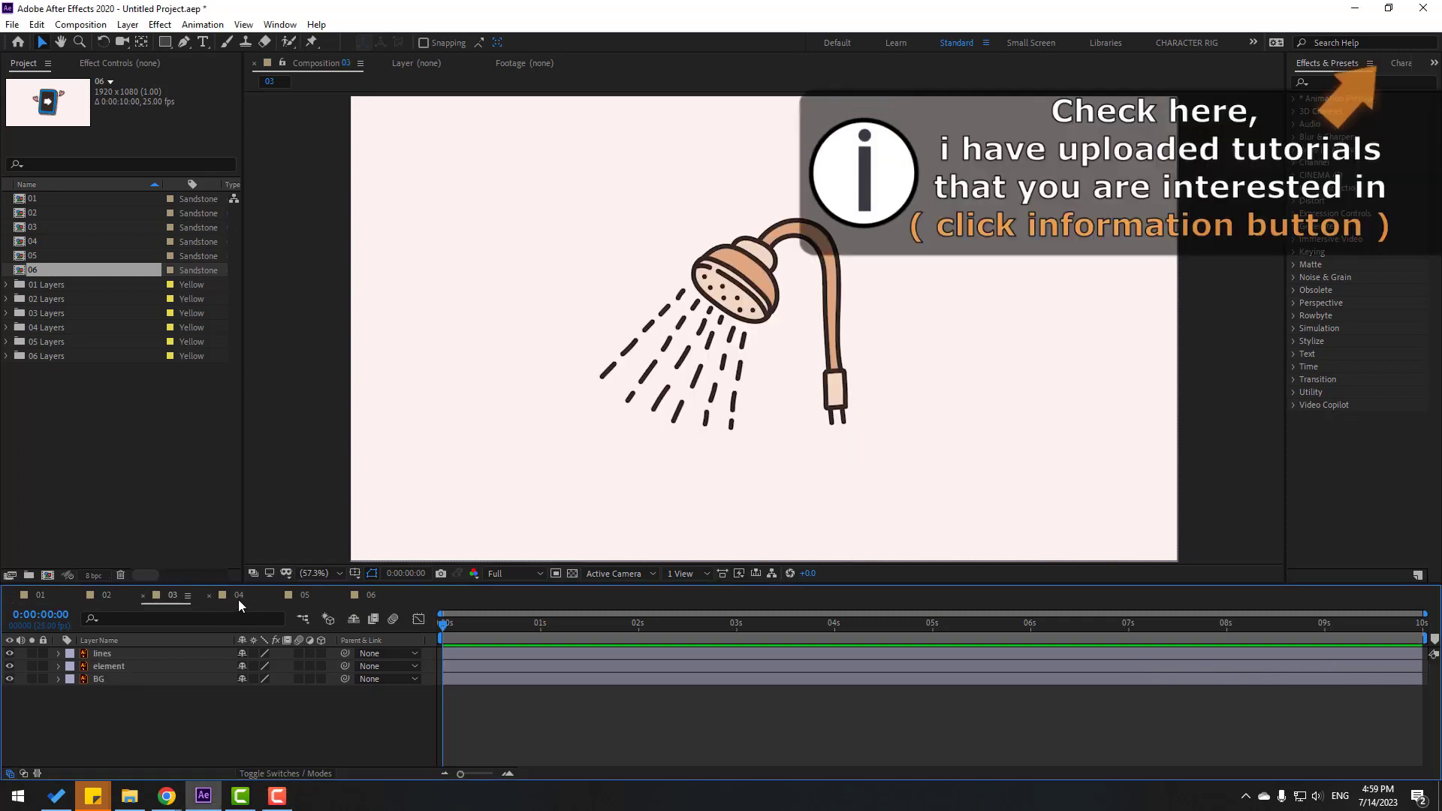
left_click(259, 598)
left_click(300, 596)
left_click(369, 597)
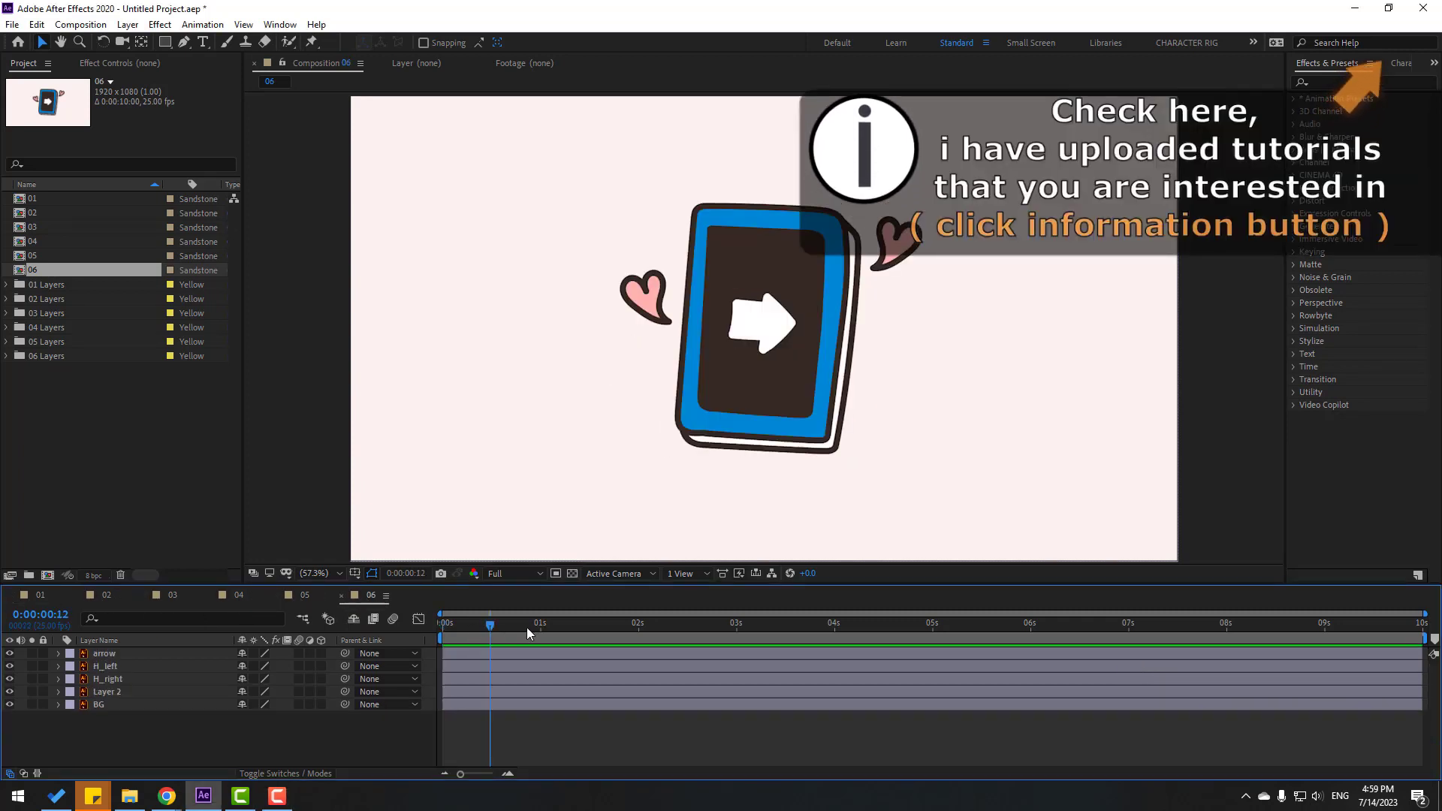
left_click(38, 593)
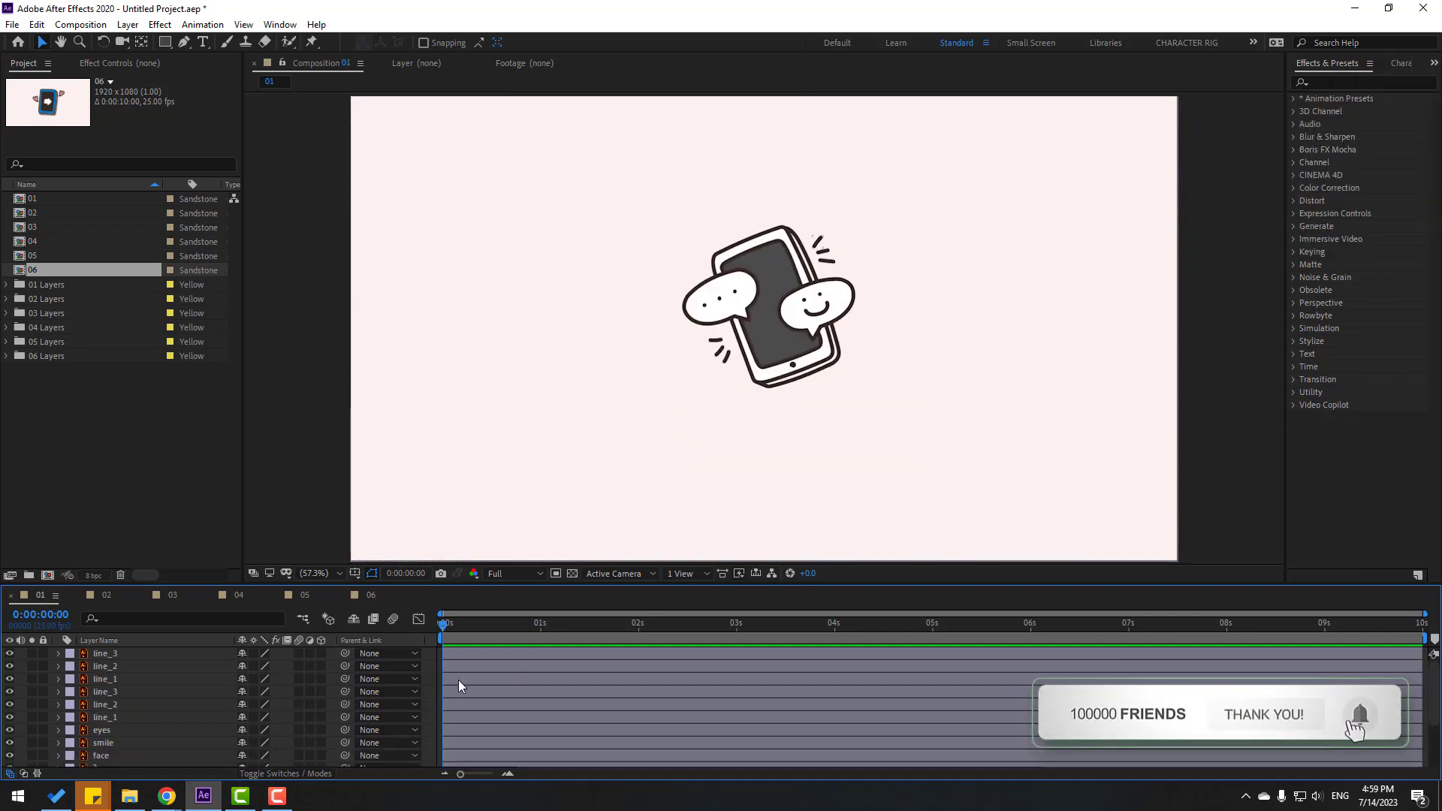
Step: Isolate the dotted speech bubble's element layer, move its anchor point to the tip of the bubble's tail, and show all layers again
left_click(689, 315)
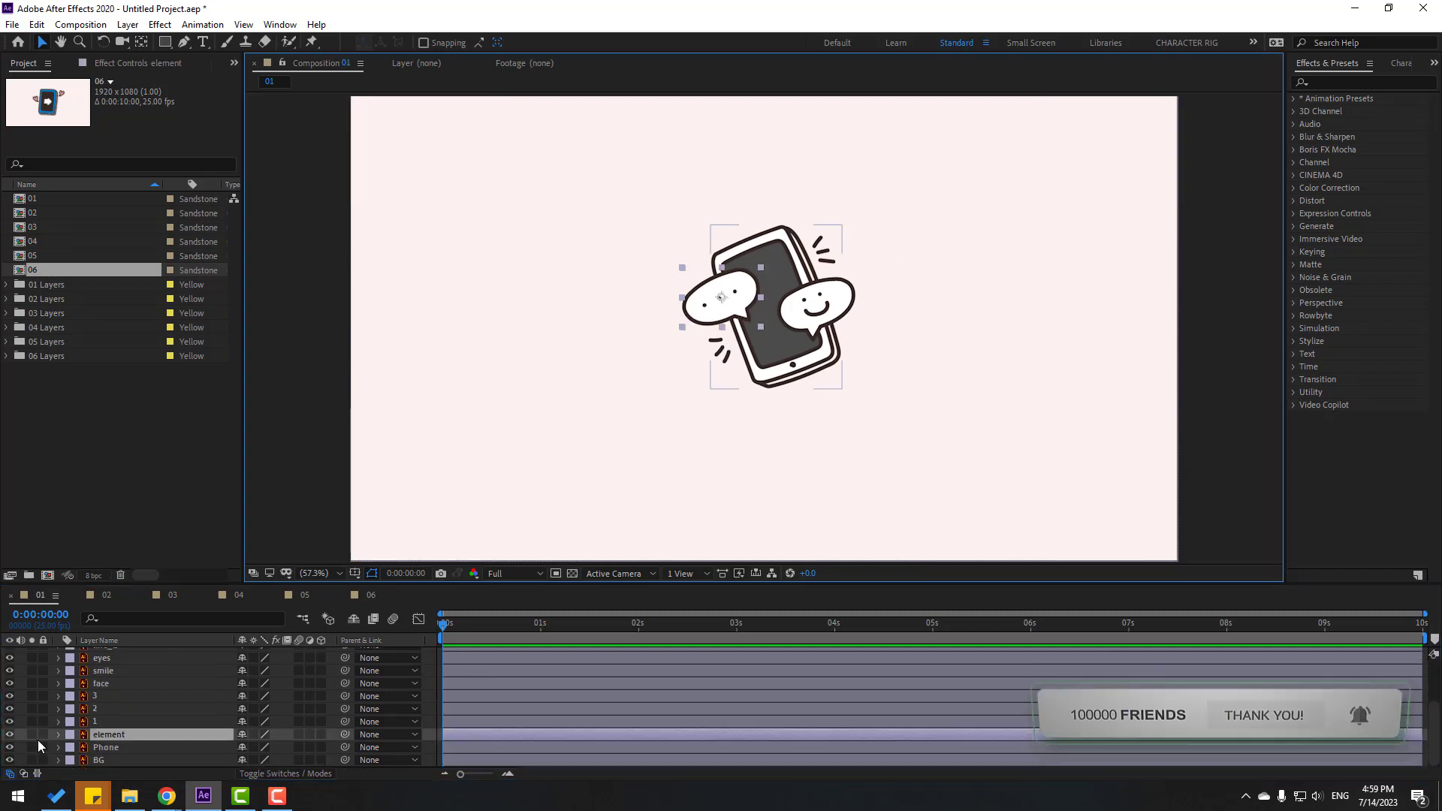
left_click(32, 735)
scroll(646, 299, "up", 4)
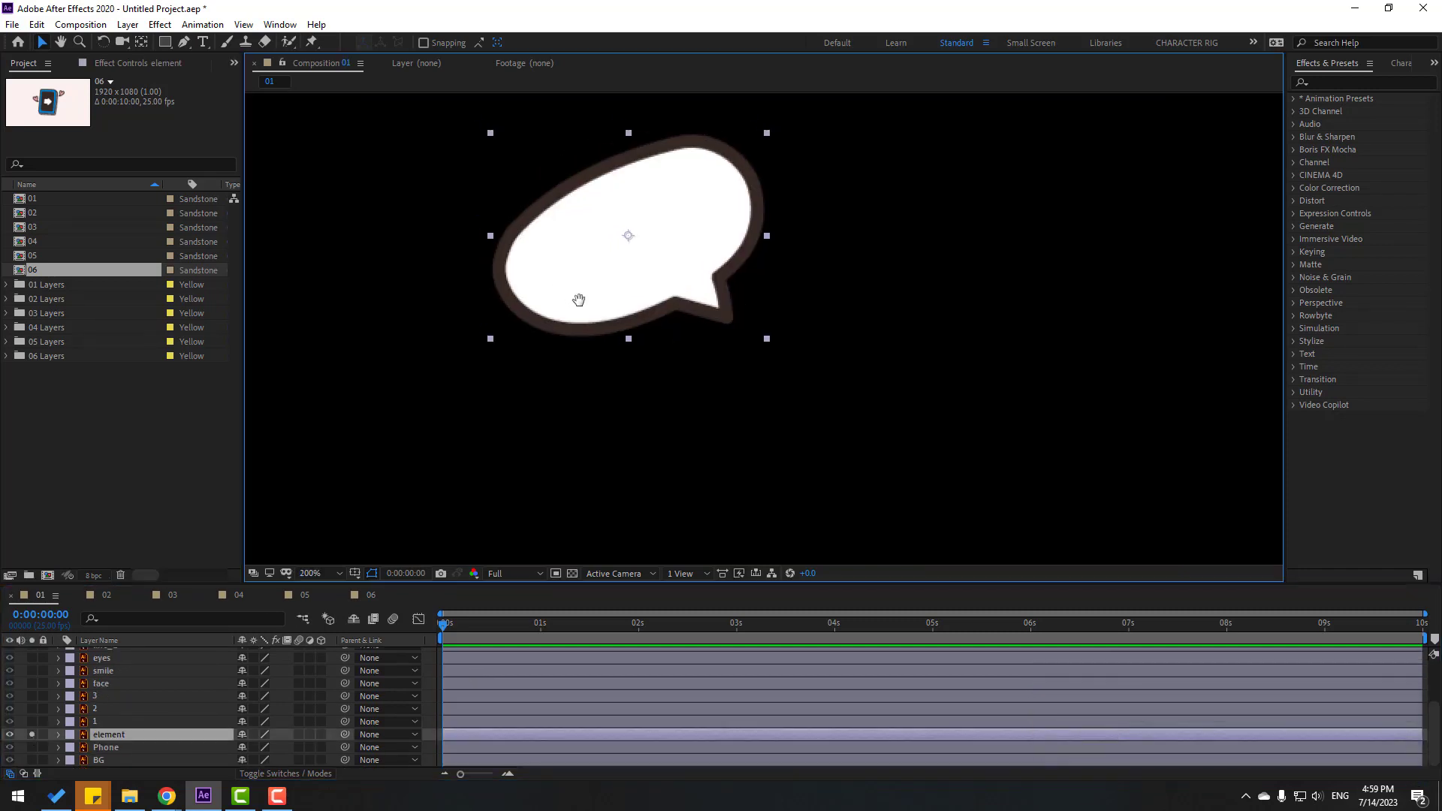
left_click(141, 42)
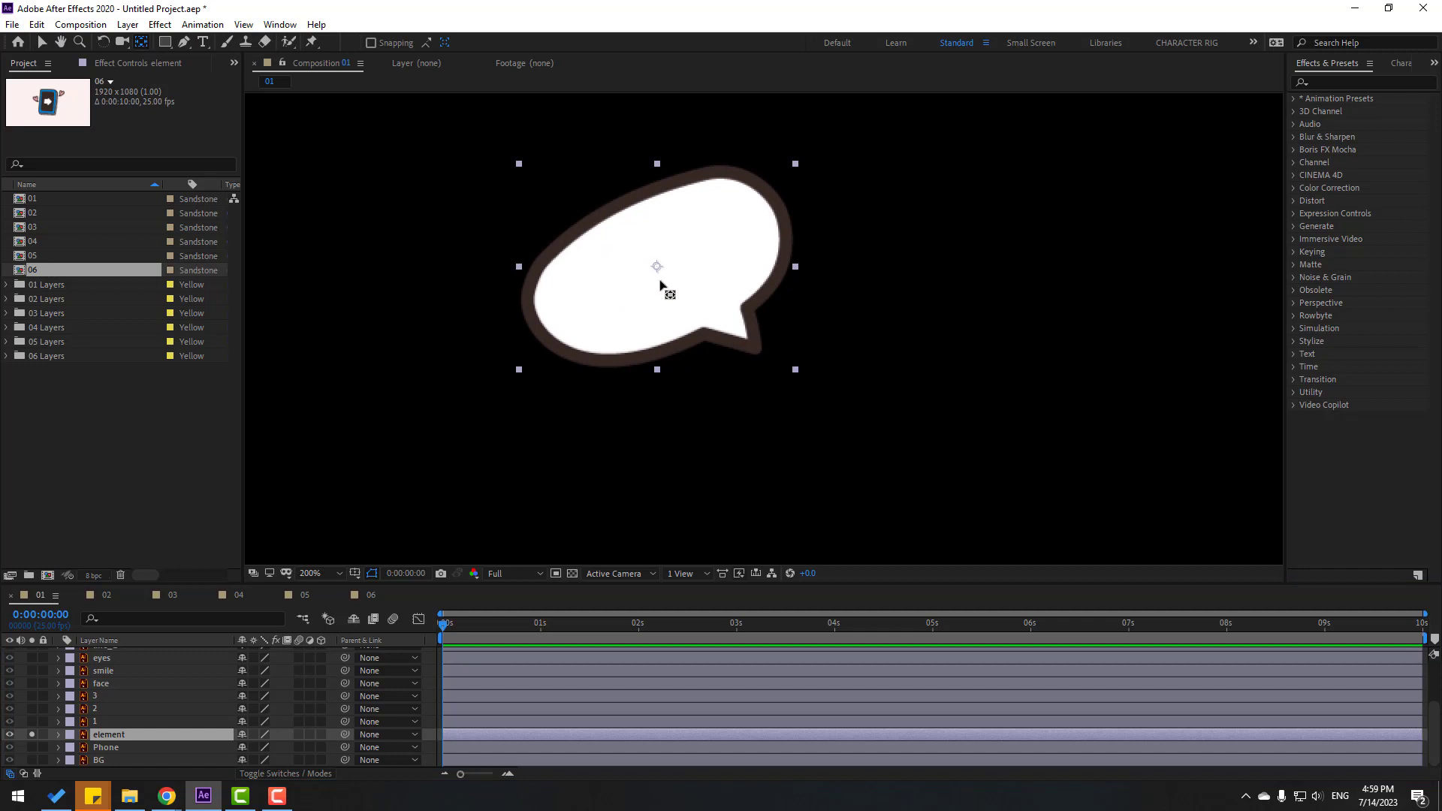
left_click_drag(664, 277, 758, 353)
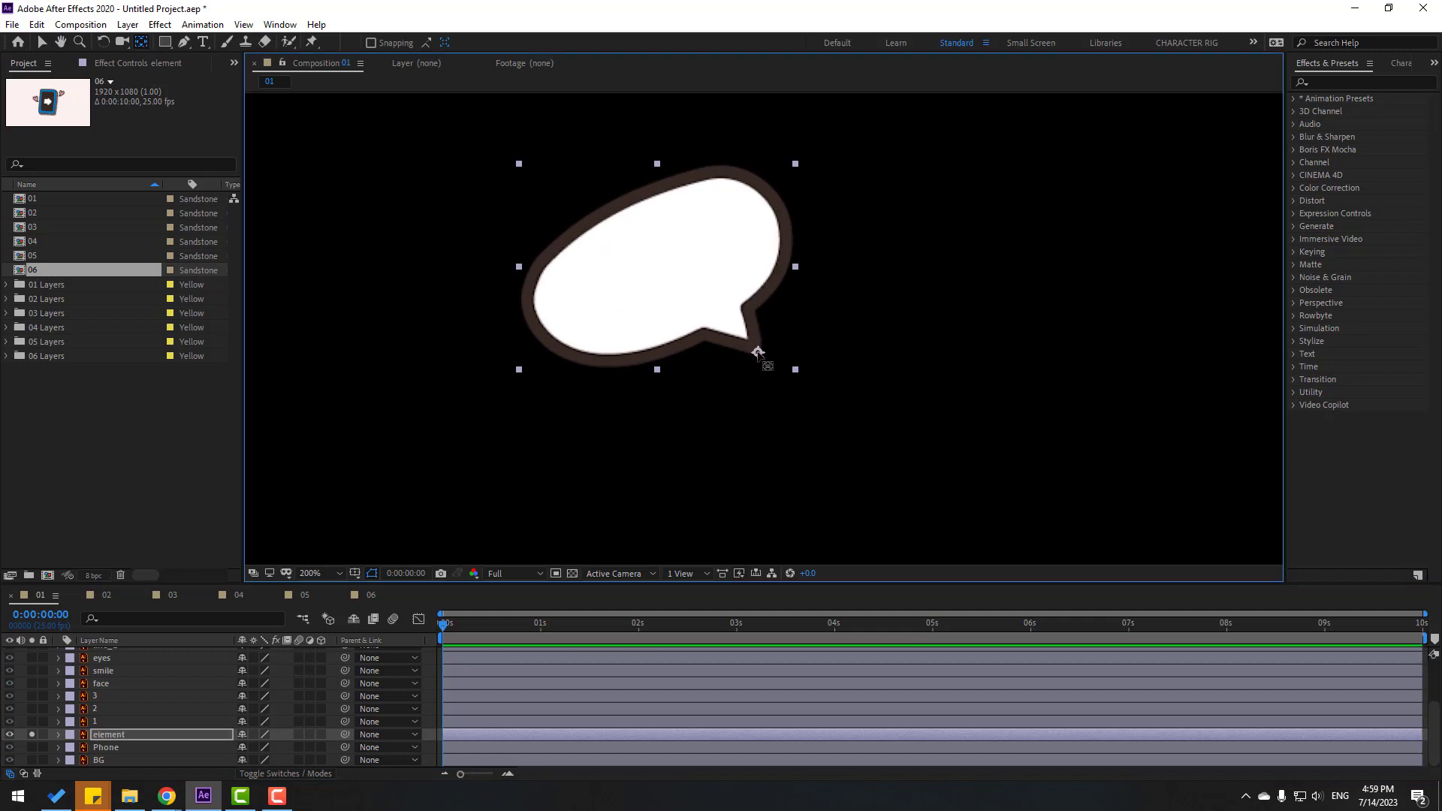
left_click(41, 43)
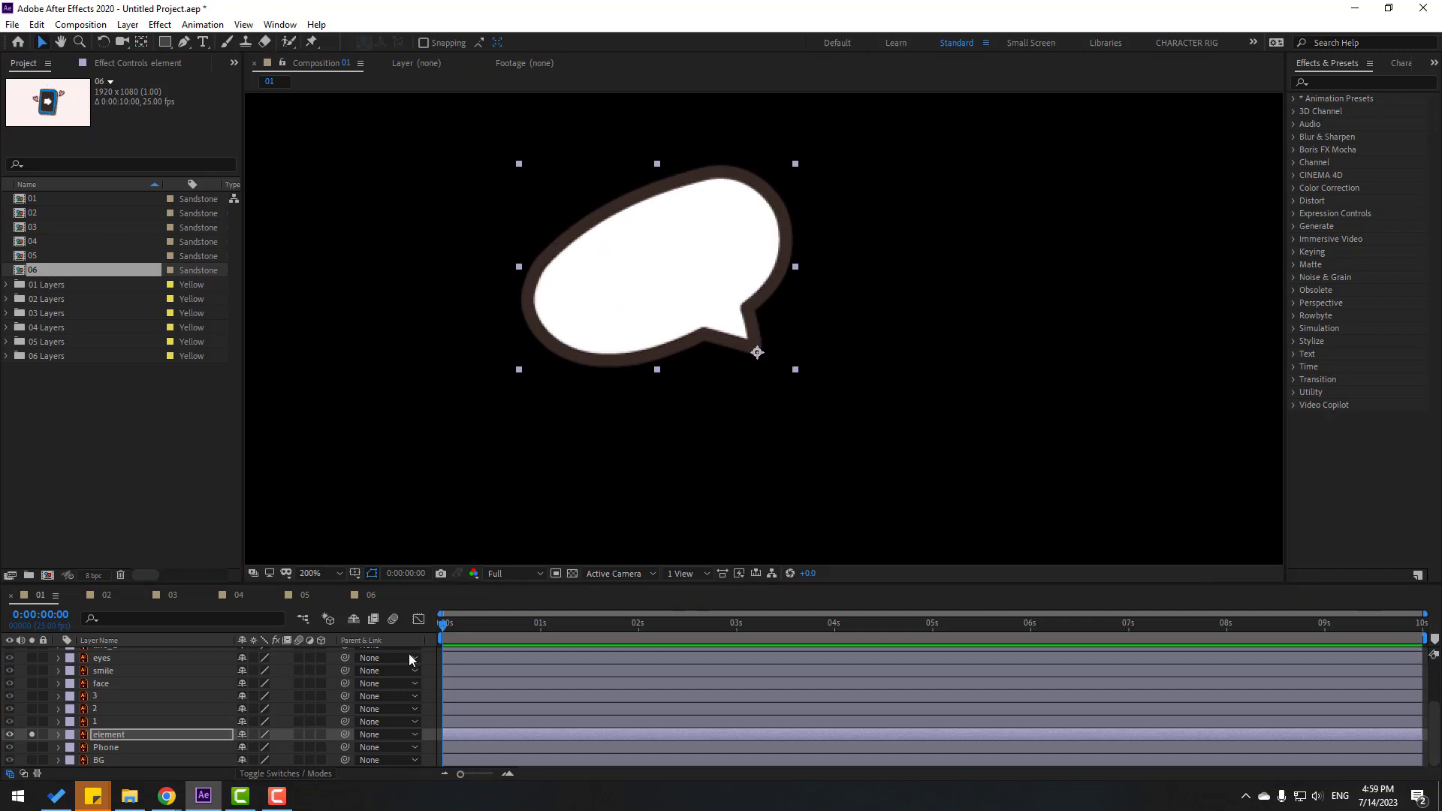
left_click(31, 734)
key("comma")
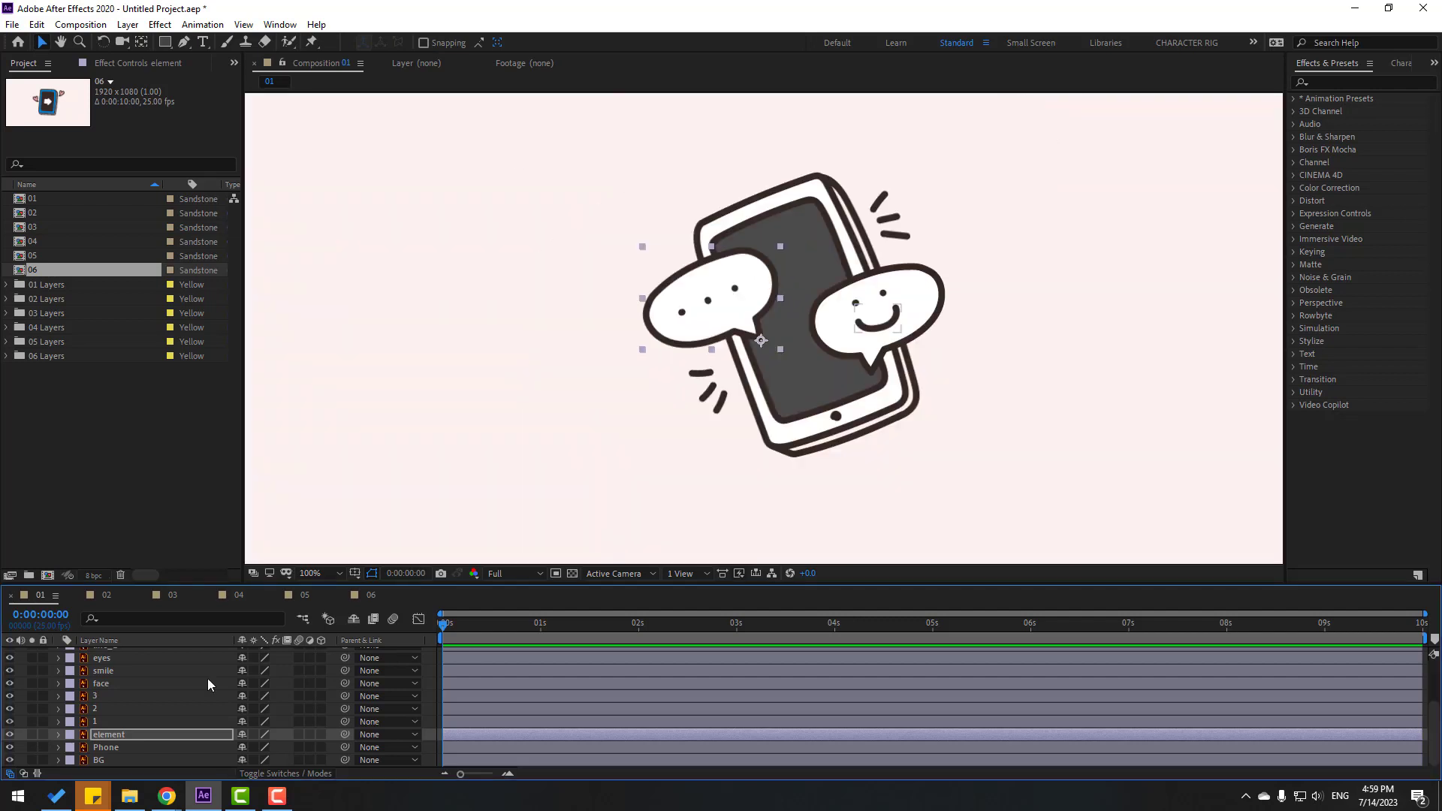
Step: Set the element layer's Scale to 0% and start keyframing it at 0:00:00:00
key("s")
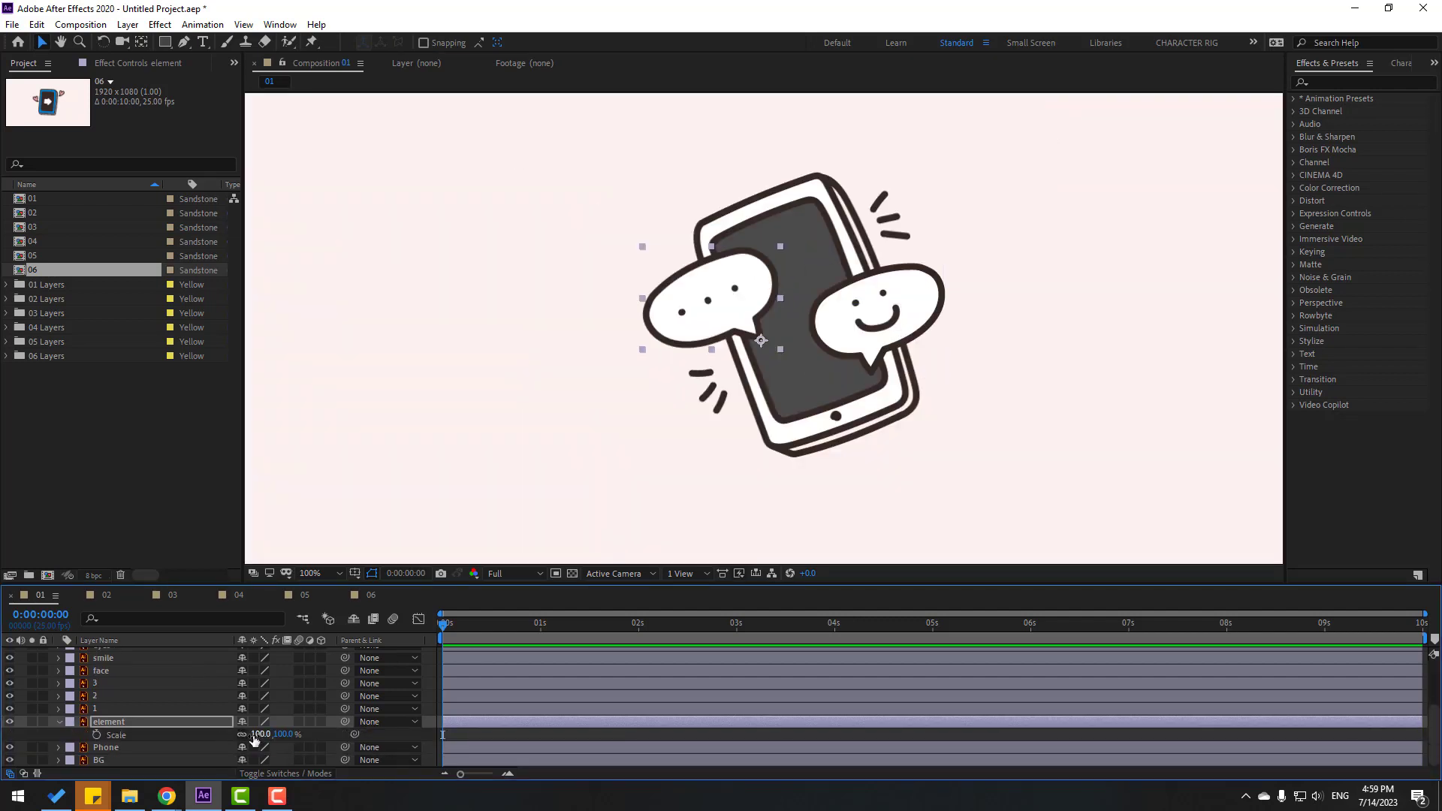
left_click(258, 734)
type("0")
key("Return")
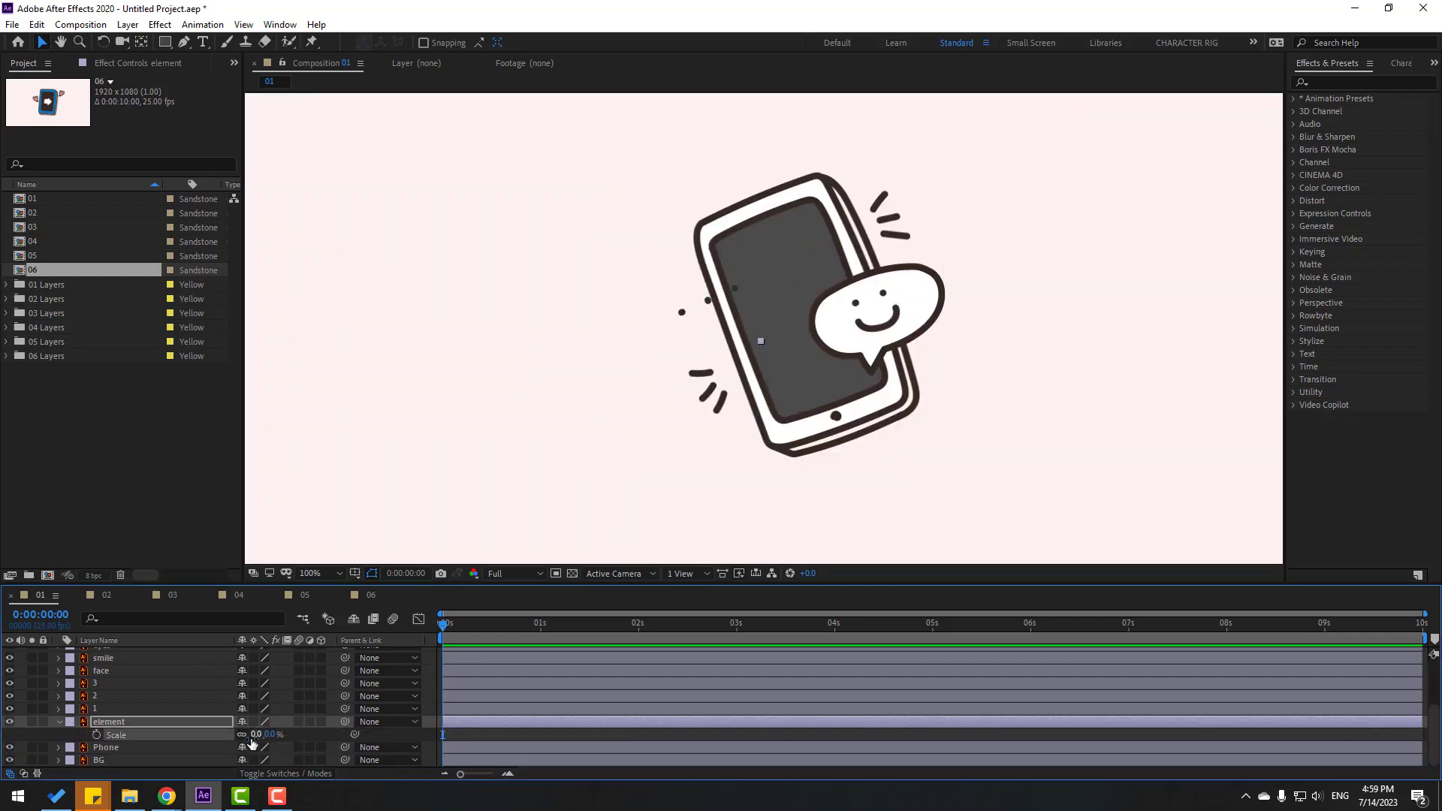
left_click(96, 735)
Step: Add a Scale keyframe of 120% to the element layer at 0:00:00:10
key("shift+Page_Down")
left_click(259, 734)
type("110")
key("Return")
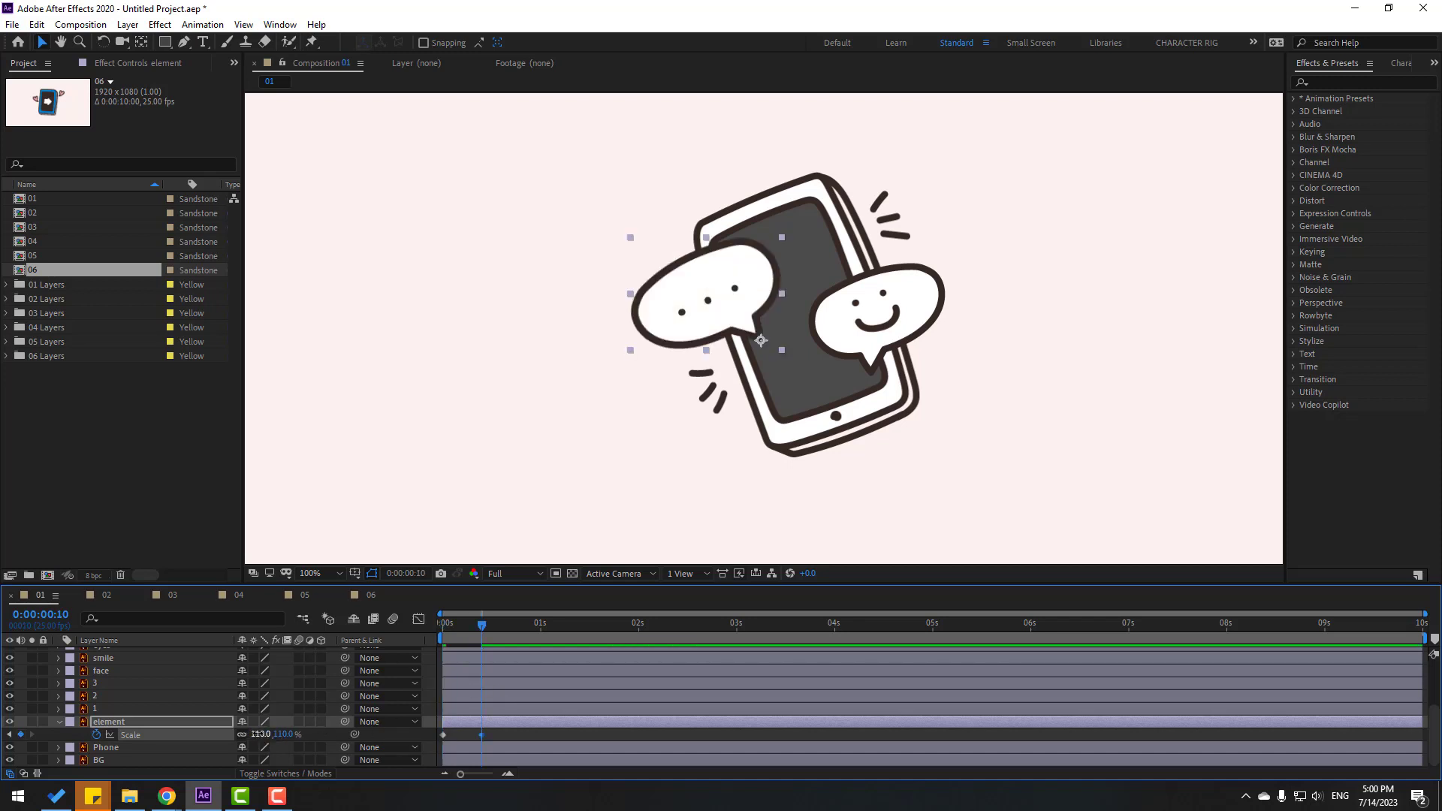
left_click(259, 734)
type("120")
key("Return")
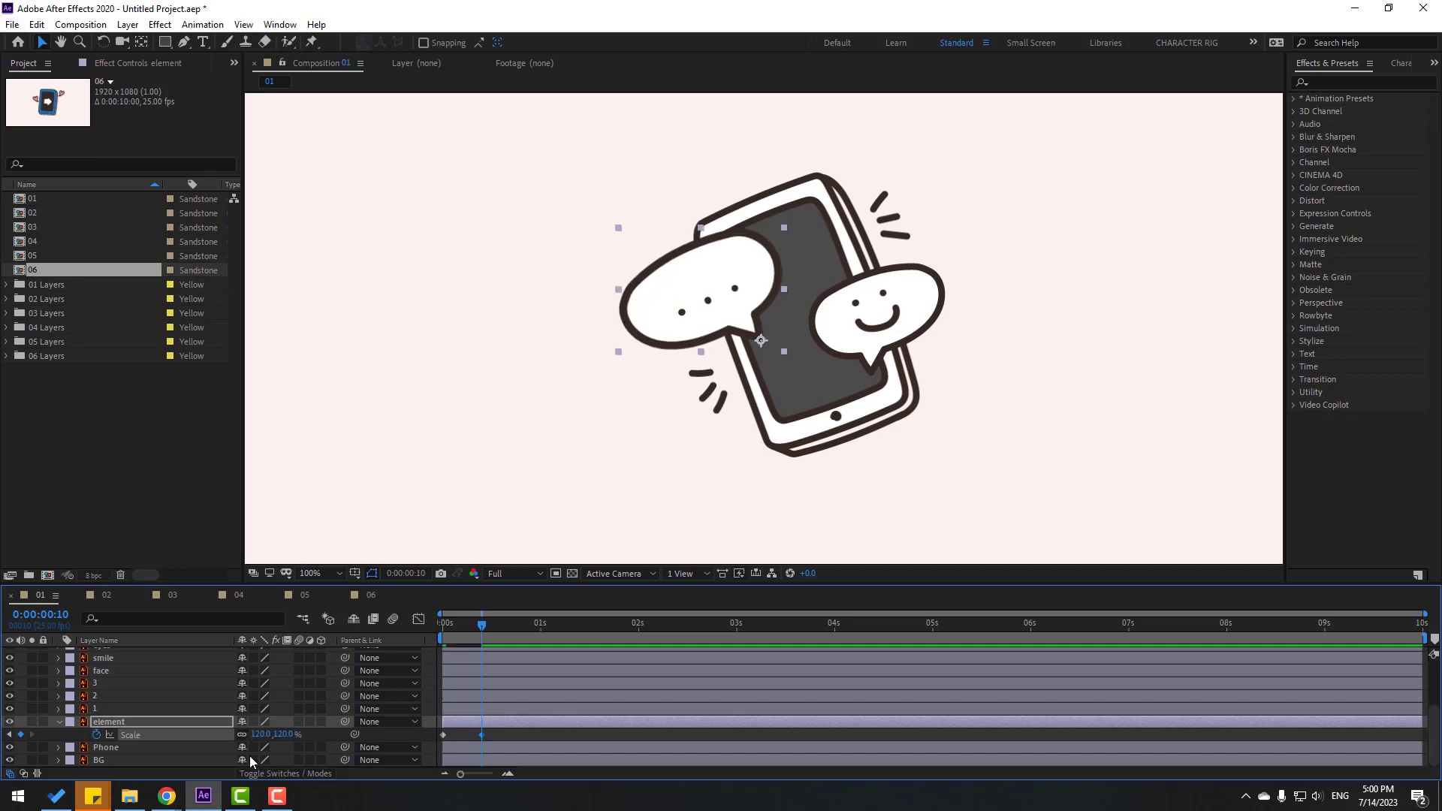
Step: Add Scale keyframes to the element layer of 95% at 0:00:00:20 and 105% at 0:00:01:05
key("shift+Page_Down")
left_click(259, 734)
key("Return")
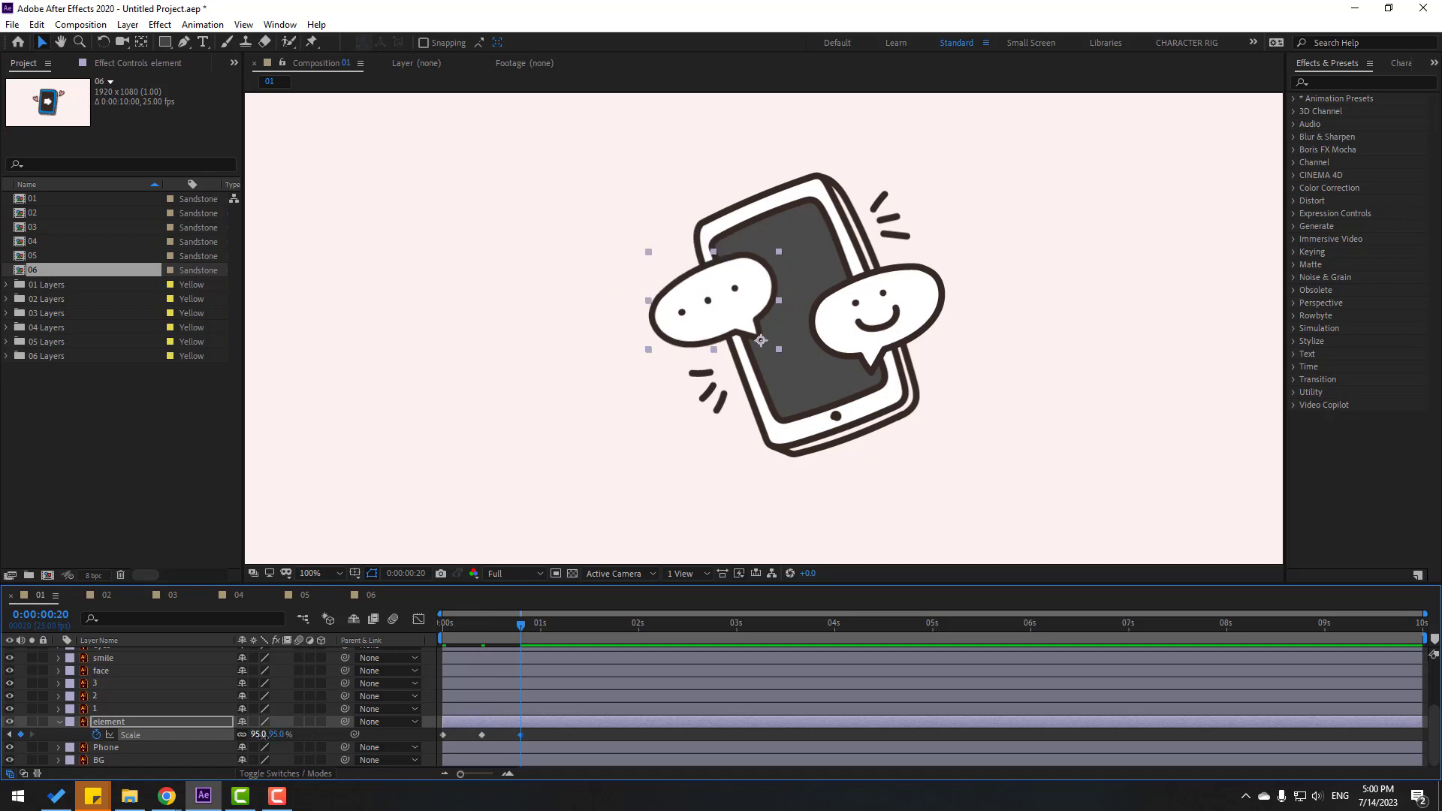
left_click(257, 734)
type("+10")
key("Return")
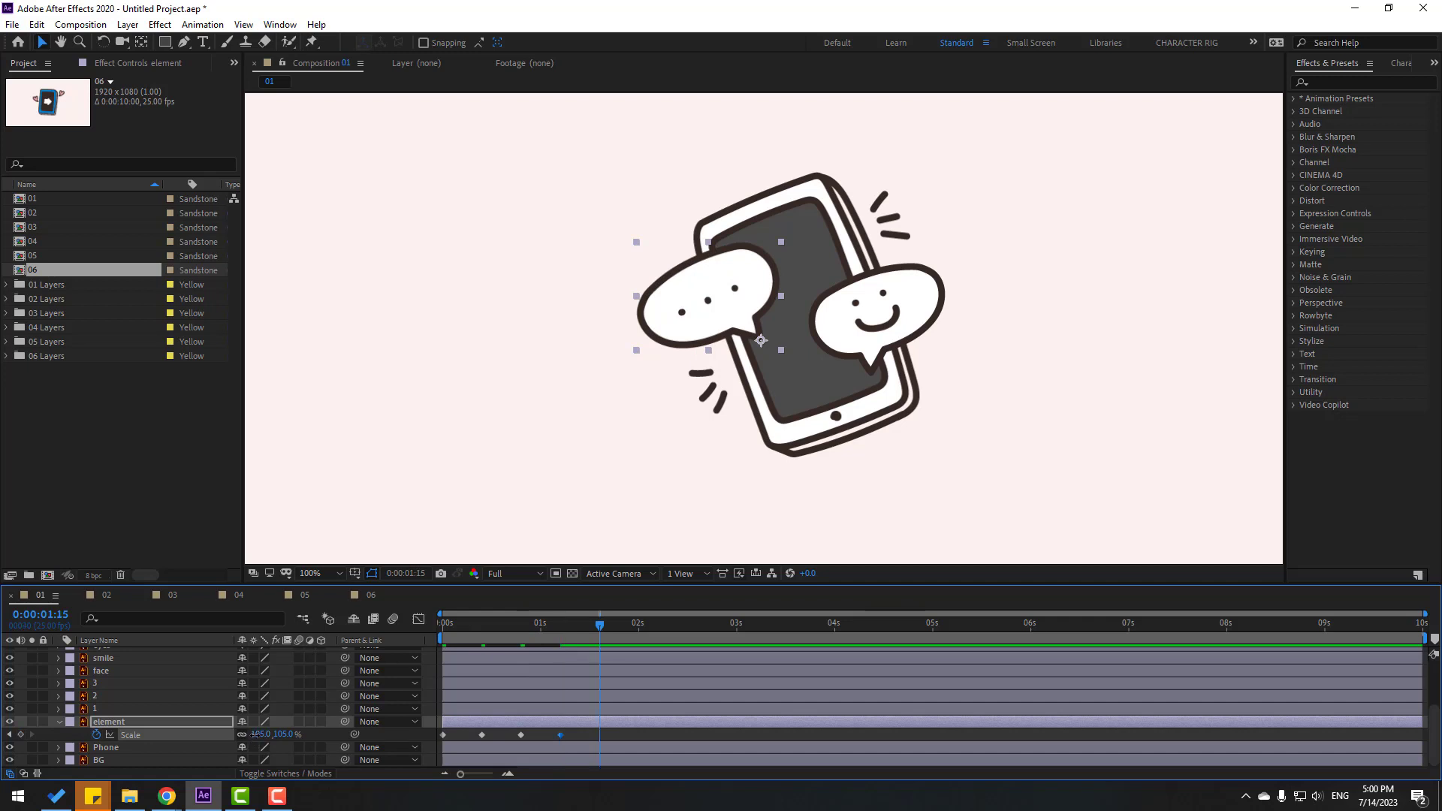
Step: Add a final Scale keyframe of 100% to the element layer at 0:00:01:15
left_click(256, 734)
type("-5")
key("Return")
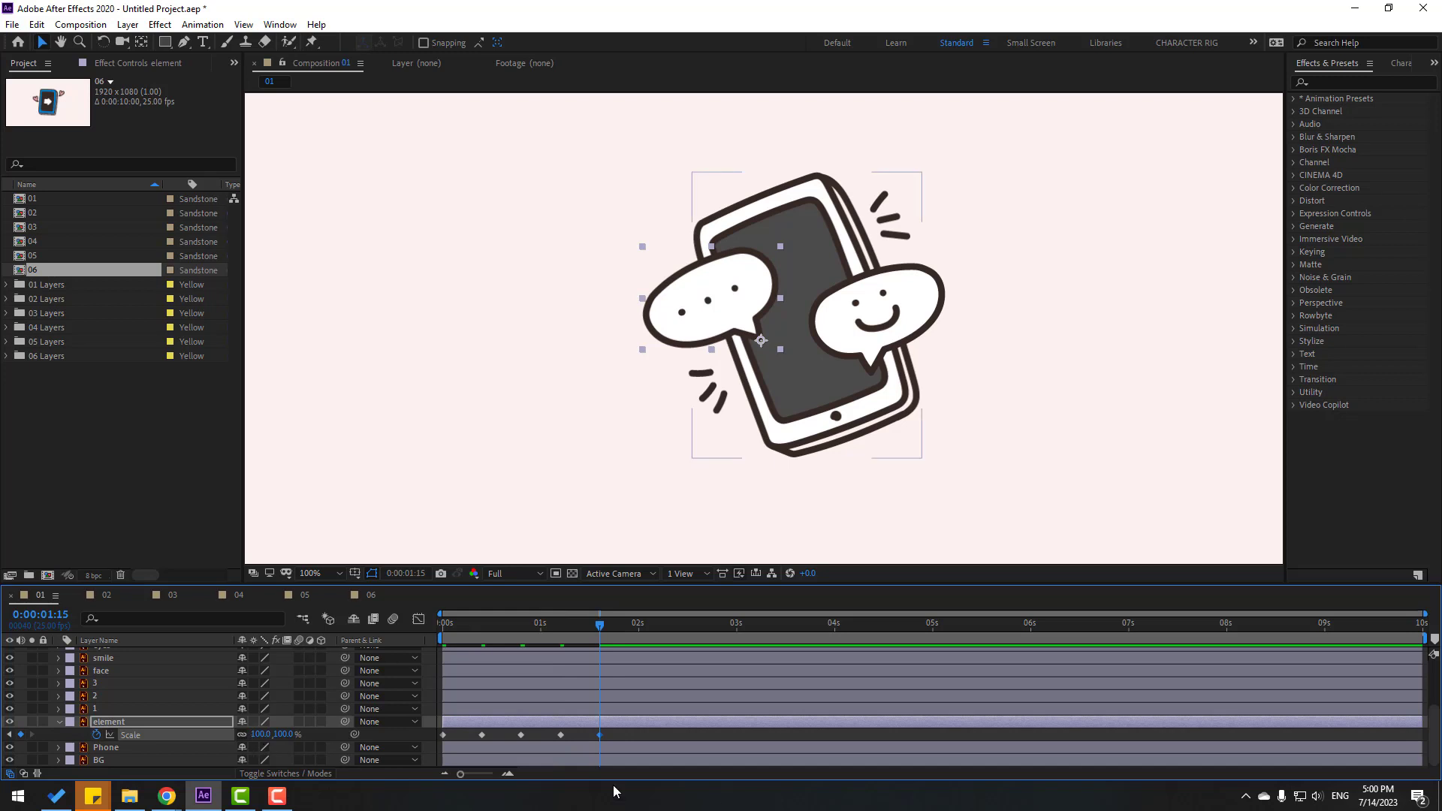
Step: Apply Easy Ease to all Scale keyframes of the element layer
left_click_drag(616, 739, 434, 755)
right_click(444, 736)
mouse_move(526, 724)
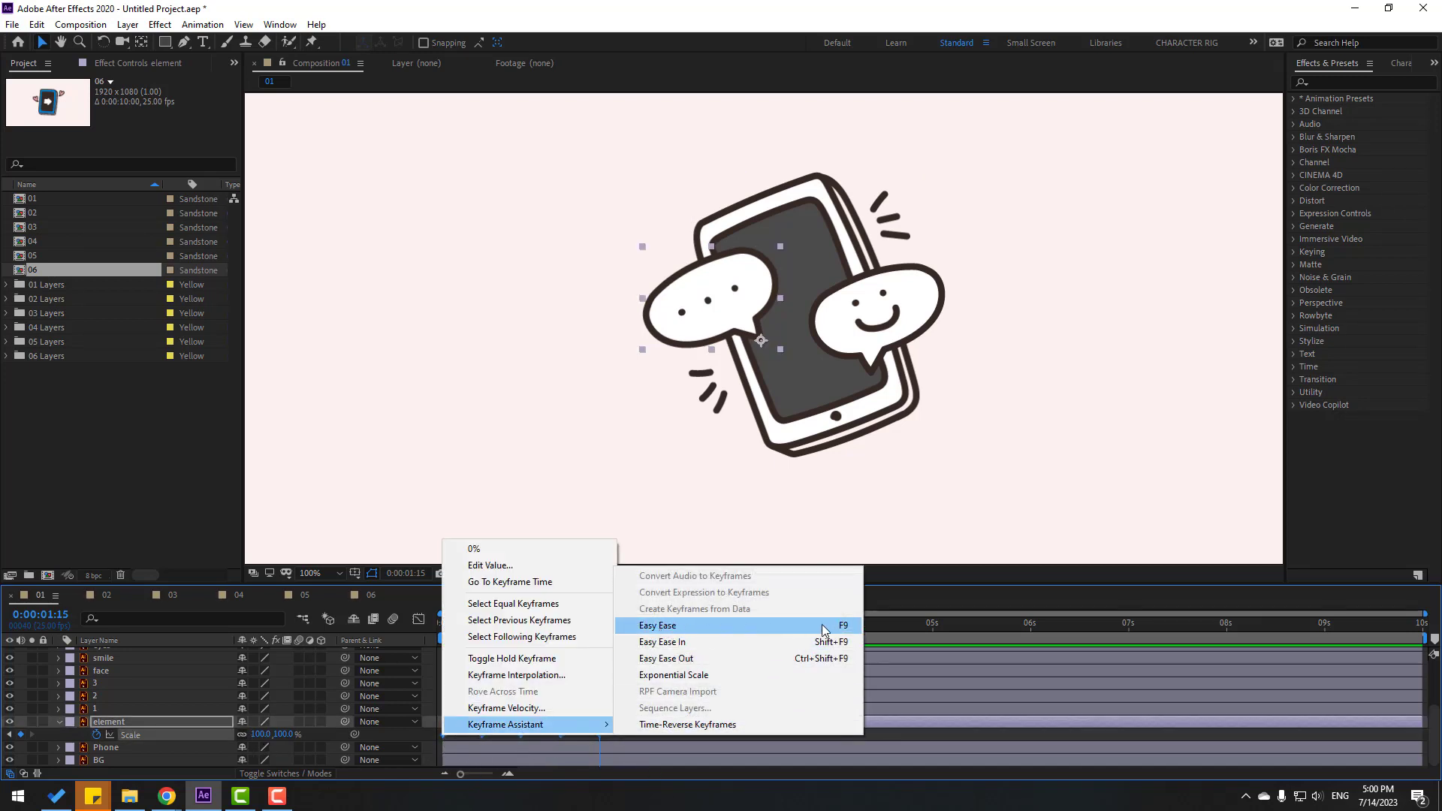
left_click(843, 626)
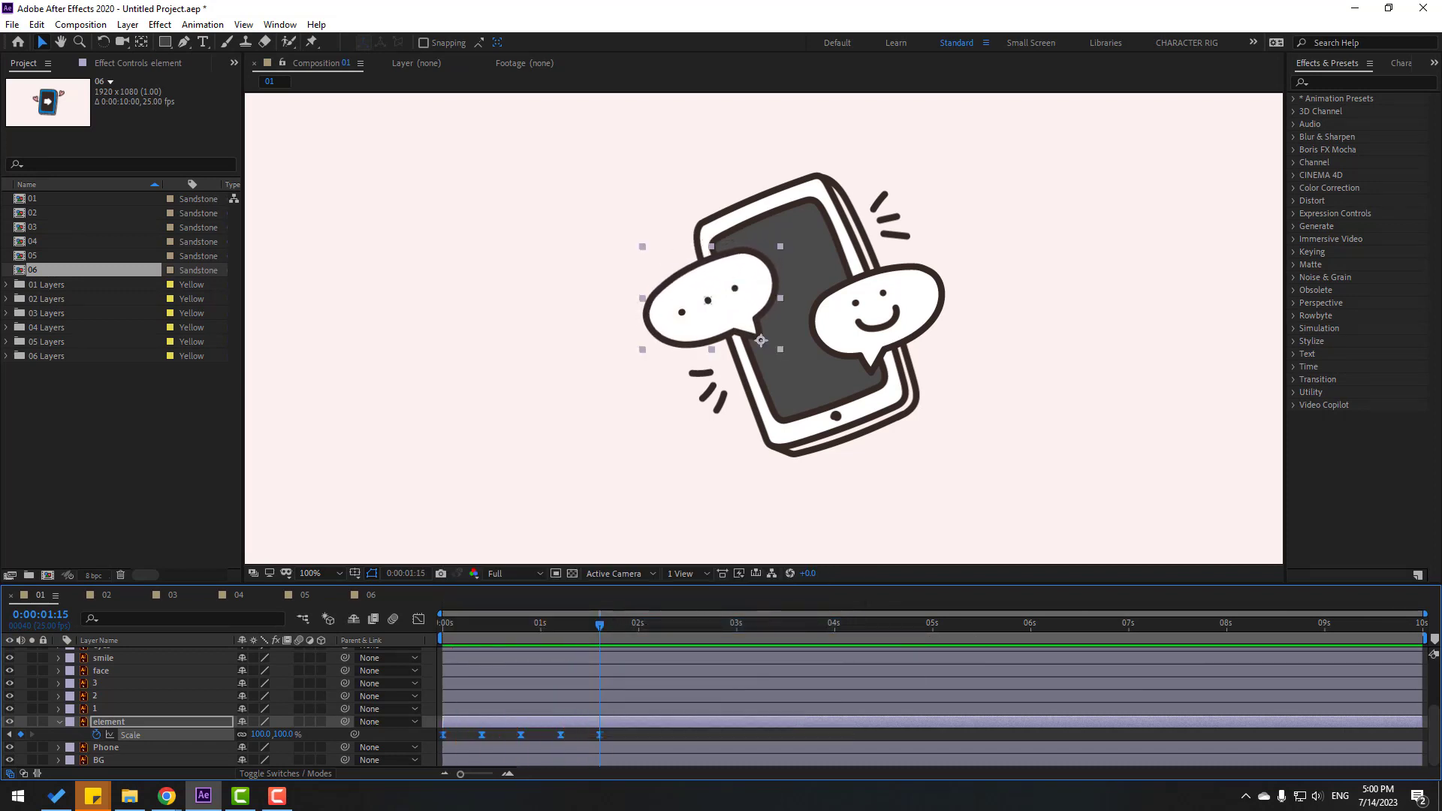
Step: Reveal the element layer's Rotation alongside Scale and keyframe it at 25° at 0:00:00:00
left_click(600, 626)
left_click_drag(596, 630, 408, 629)
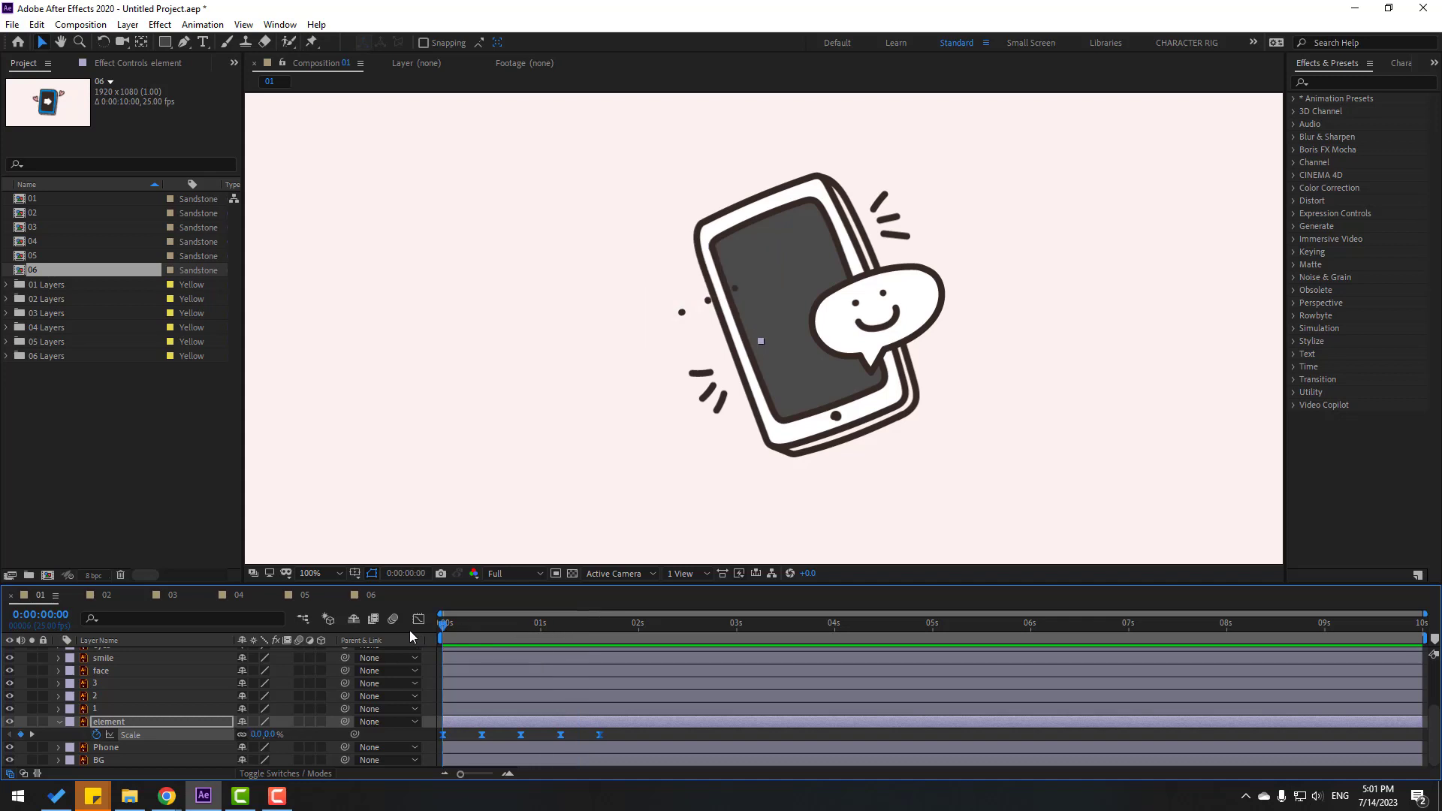
key("shift+r")
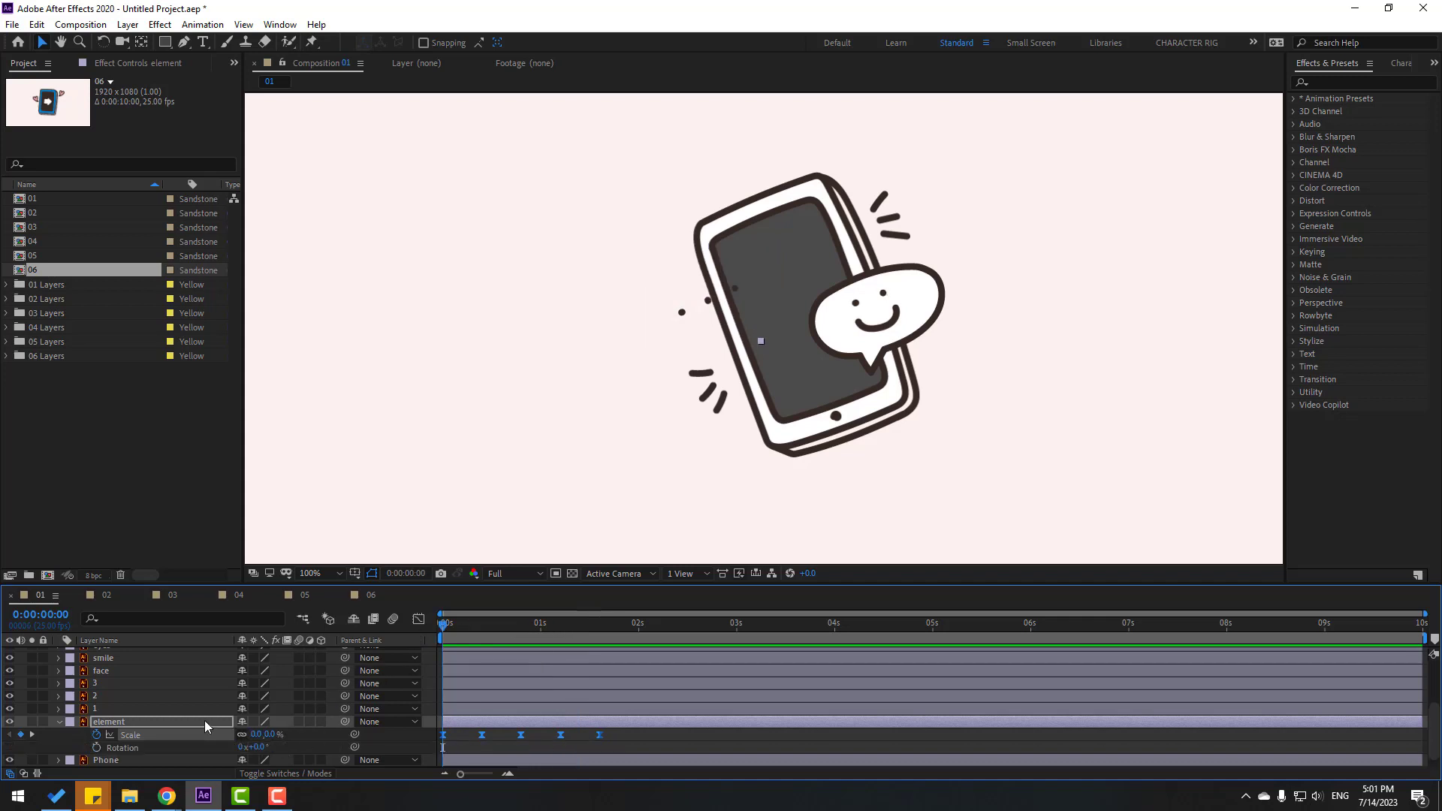
scroll(204, 718, "down", 1)
left_click(257, 734)
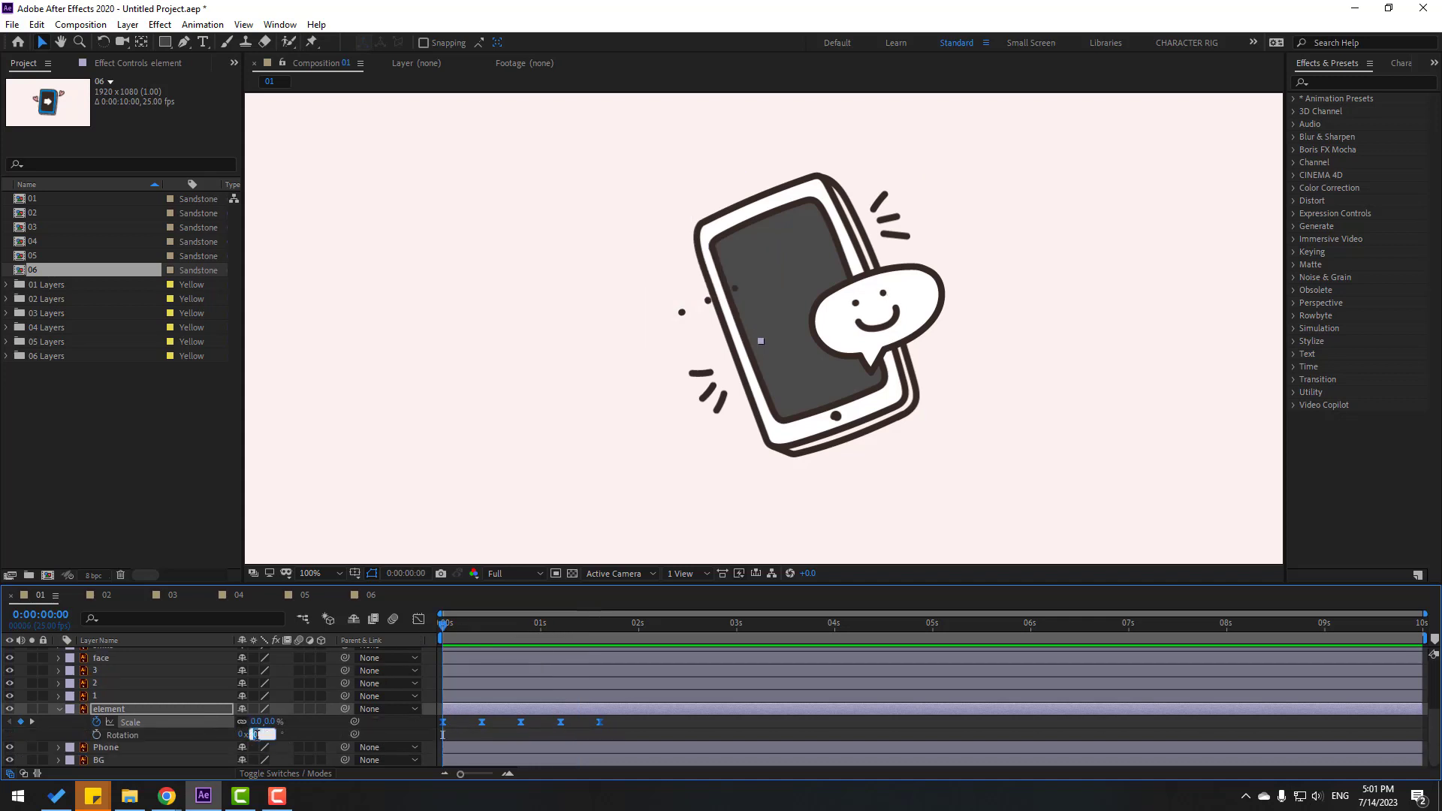
type("25")
key("Return")
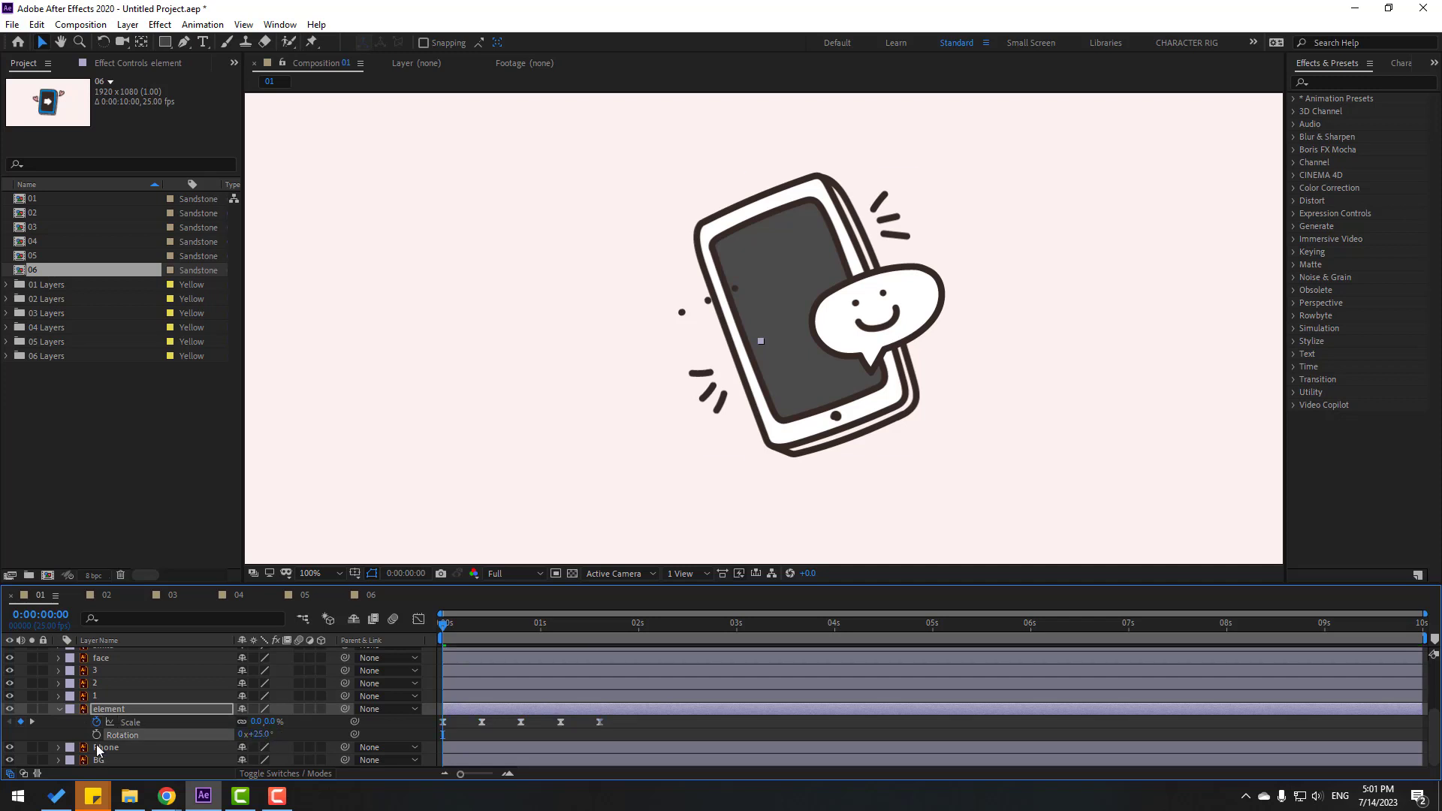
left_click(97, 735)
Step: Add Rotation keyframes to the element layer of -15° at 0:00:00:10 and 7° at 0:00:00:20
left_click_drag(460, 635, 482, 635)
left_click(261, 736)
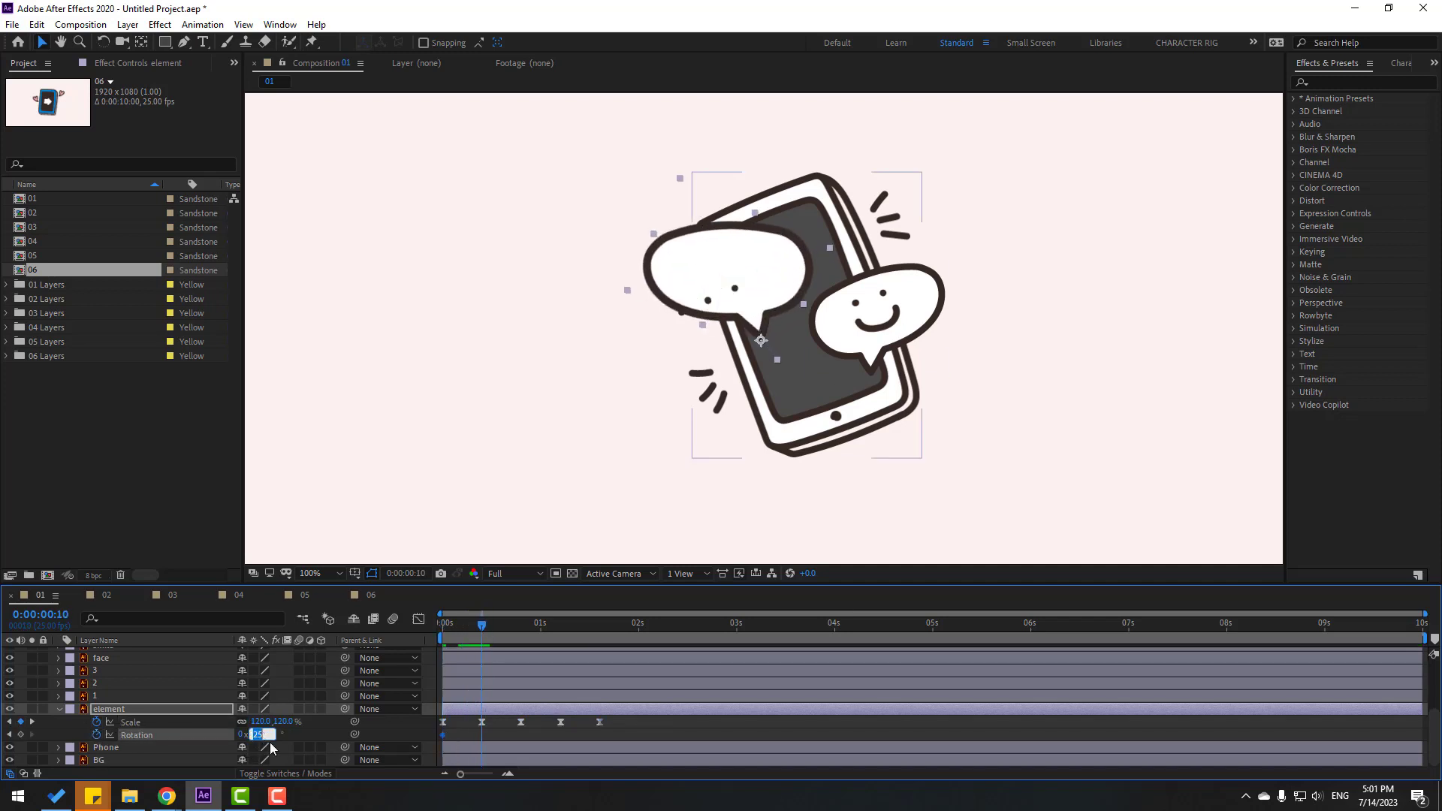
type("-15")
key("Return")
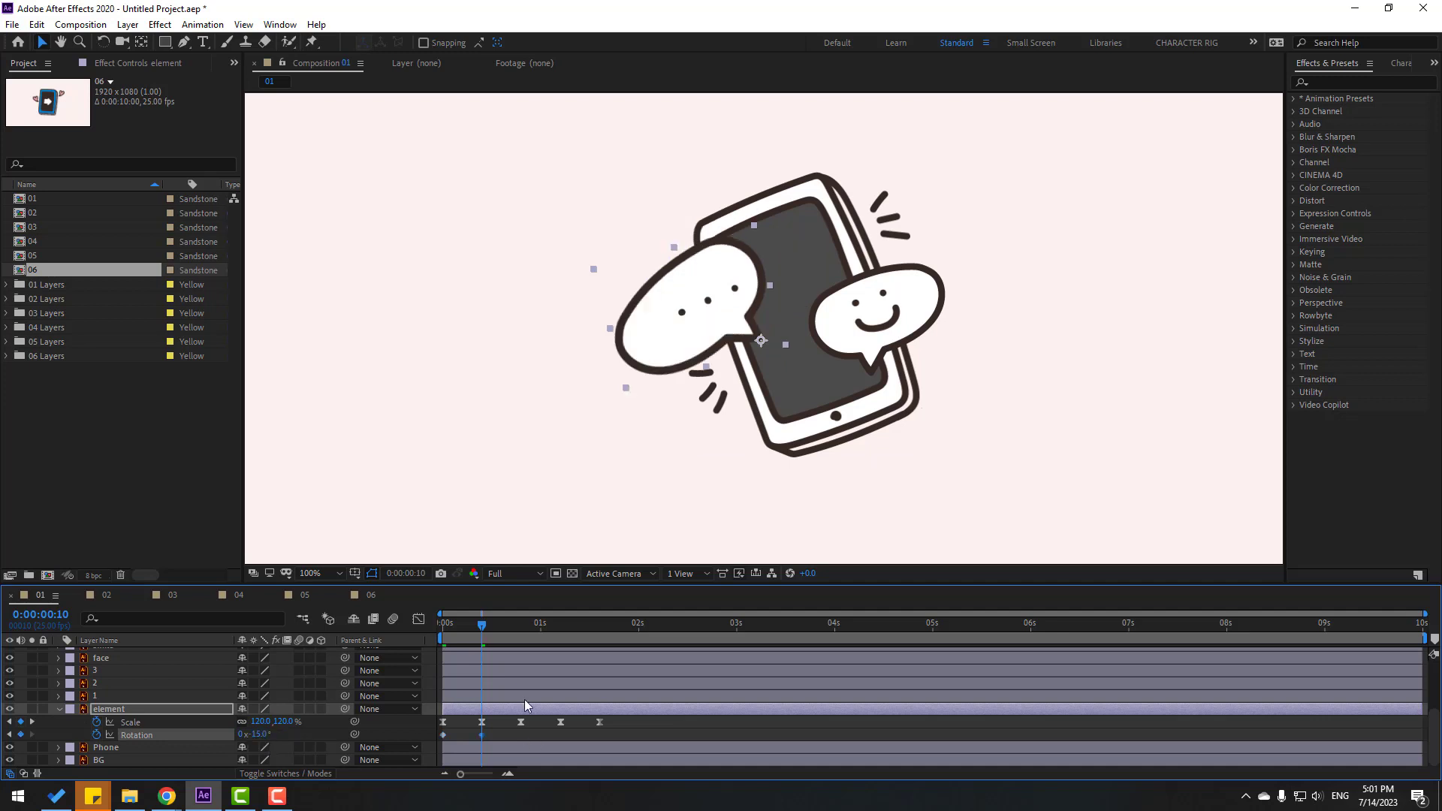
left_click_drag(465, 623, 524, 628)
left_click(260, 735)
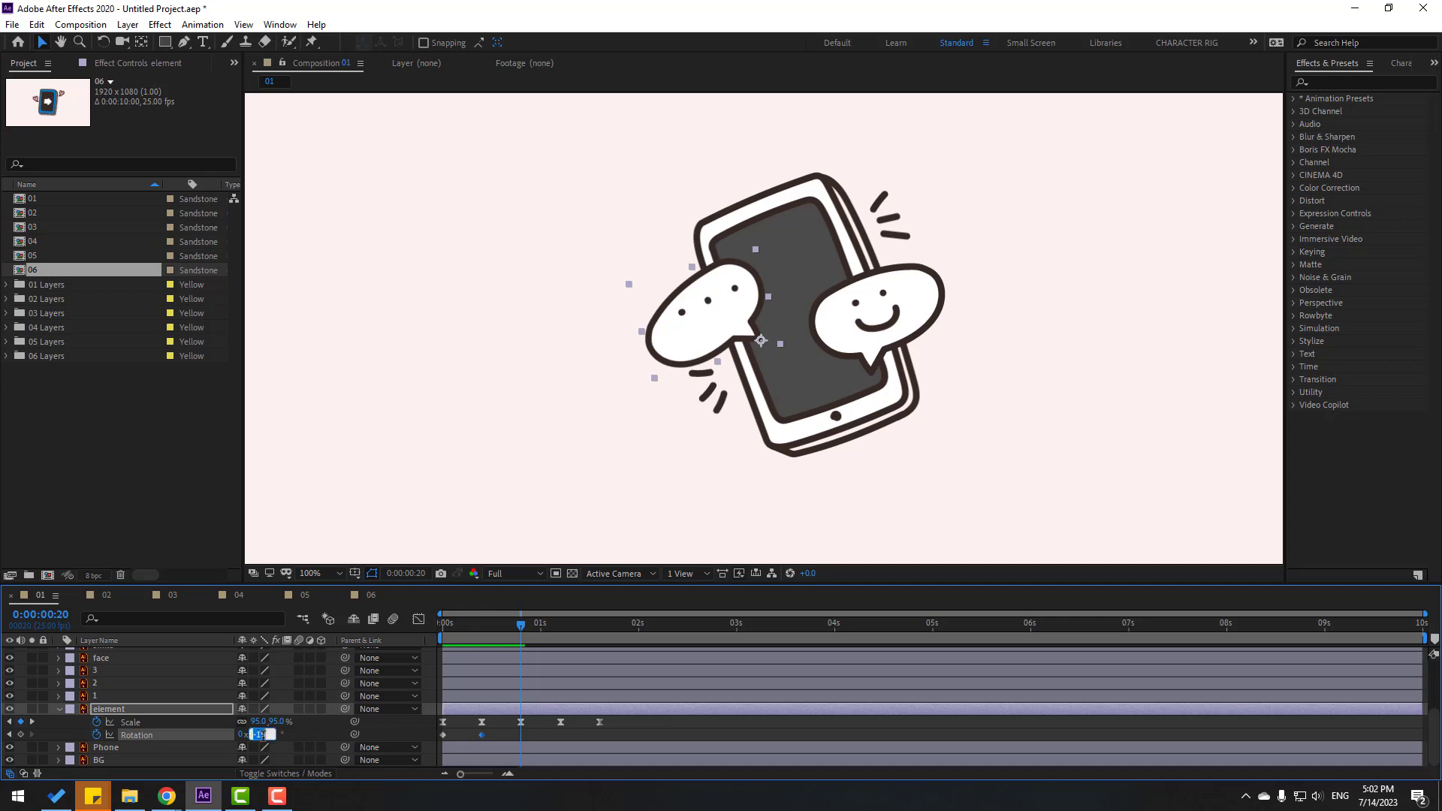
key("Return")
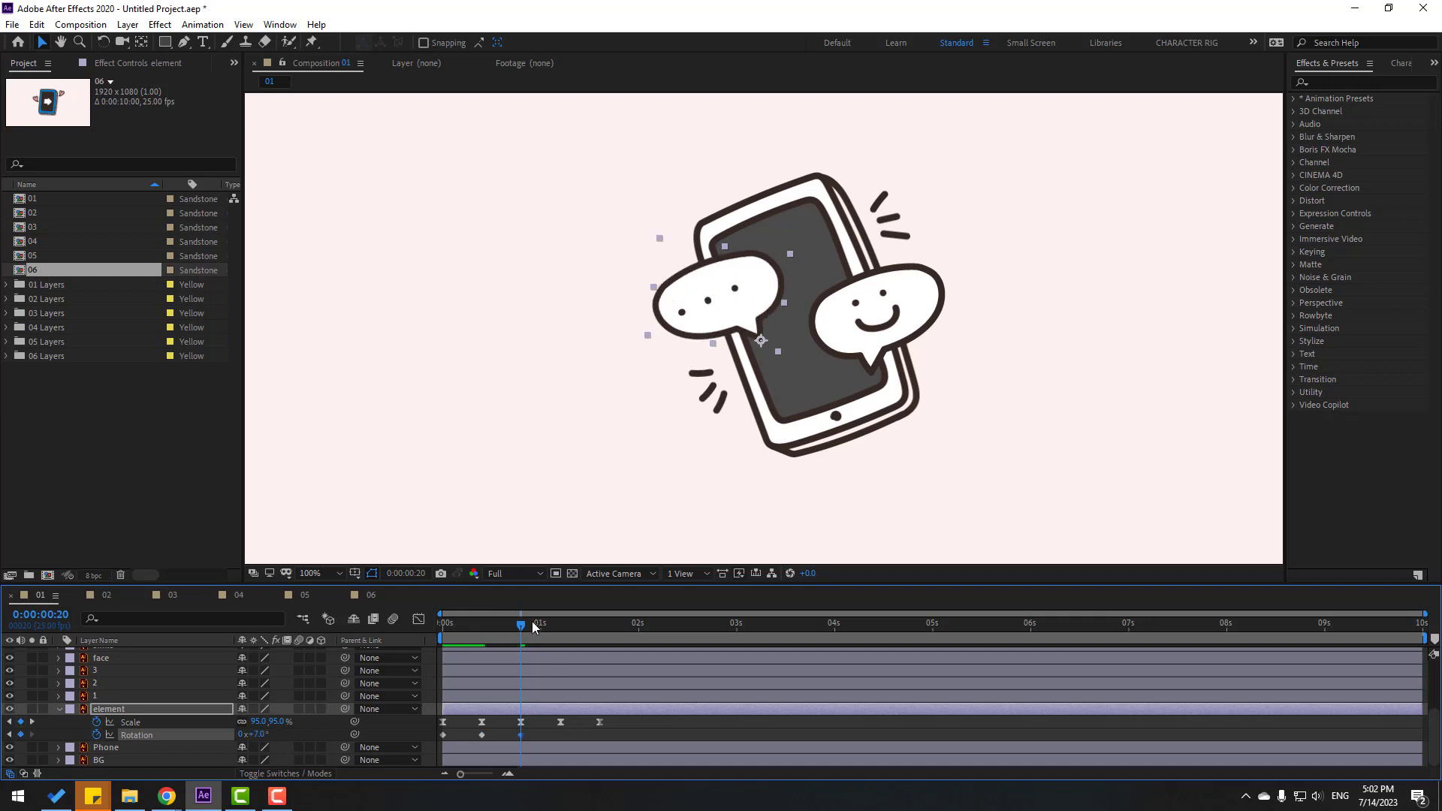
Step: Add Rotation keyframes to the element layer of -3° at 0:00:01:05 and 0° at 0:00:01:15
left_click_drag(532, 621, 556, 626)
left_click(262, 736)
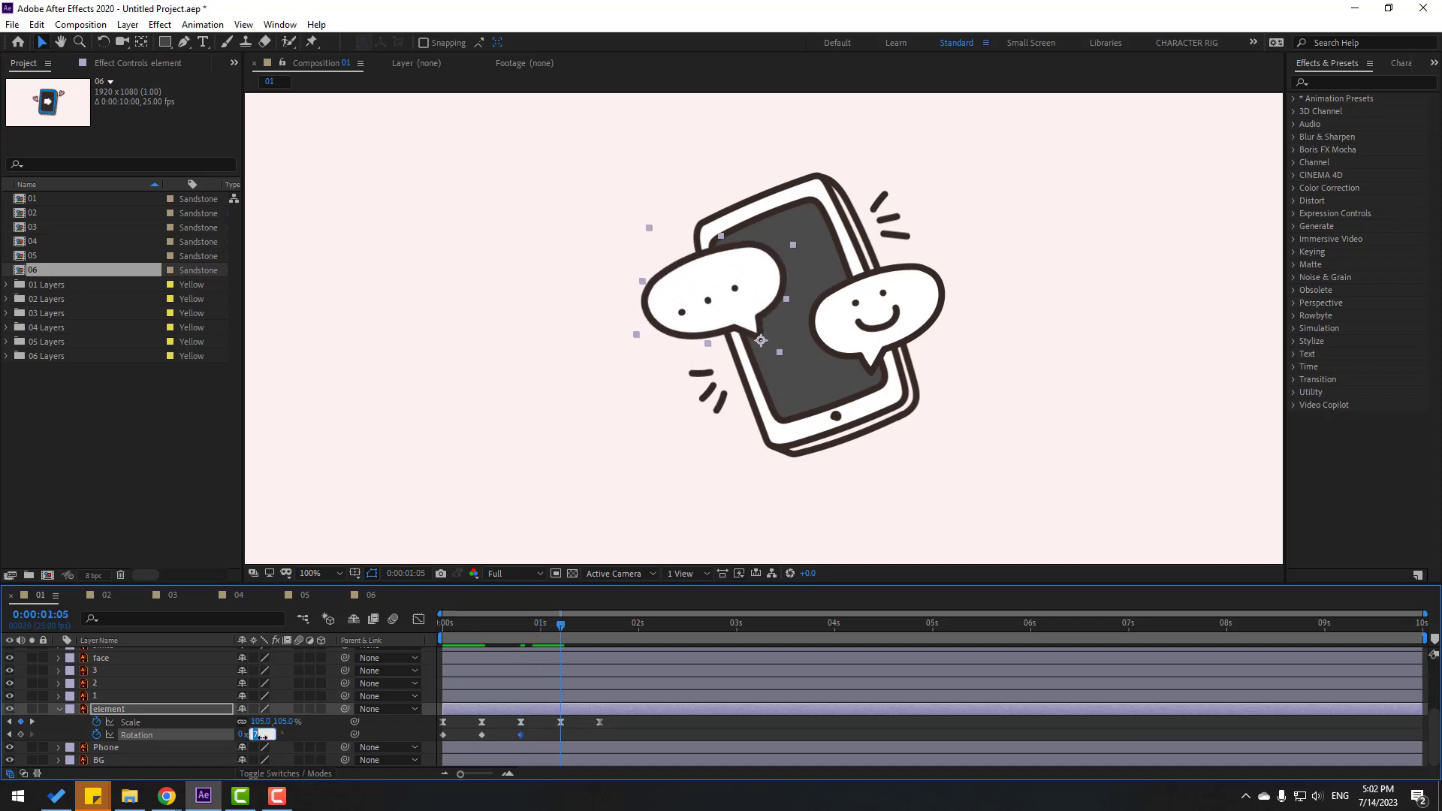
type("-3")
key("Return")
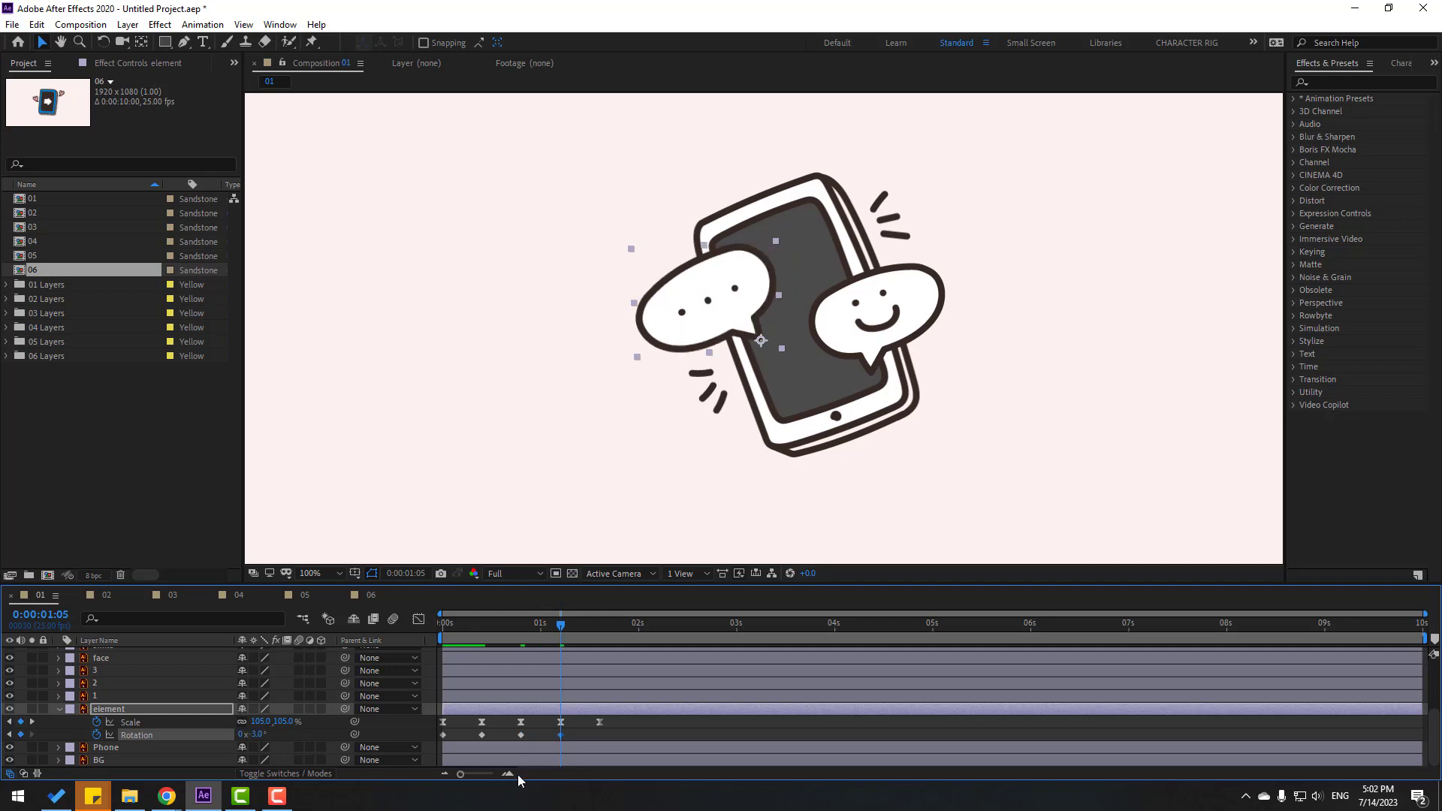
left_click_drag(579, 624, 592, 633)
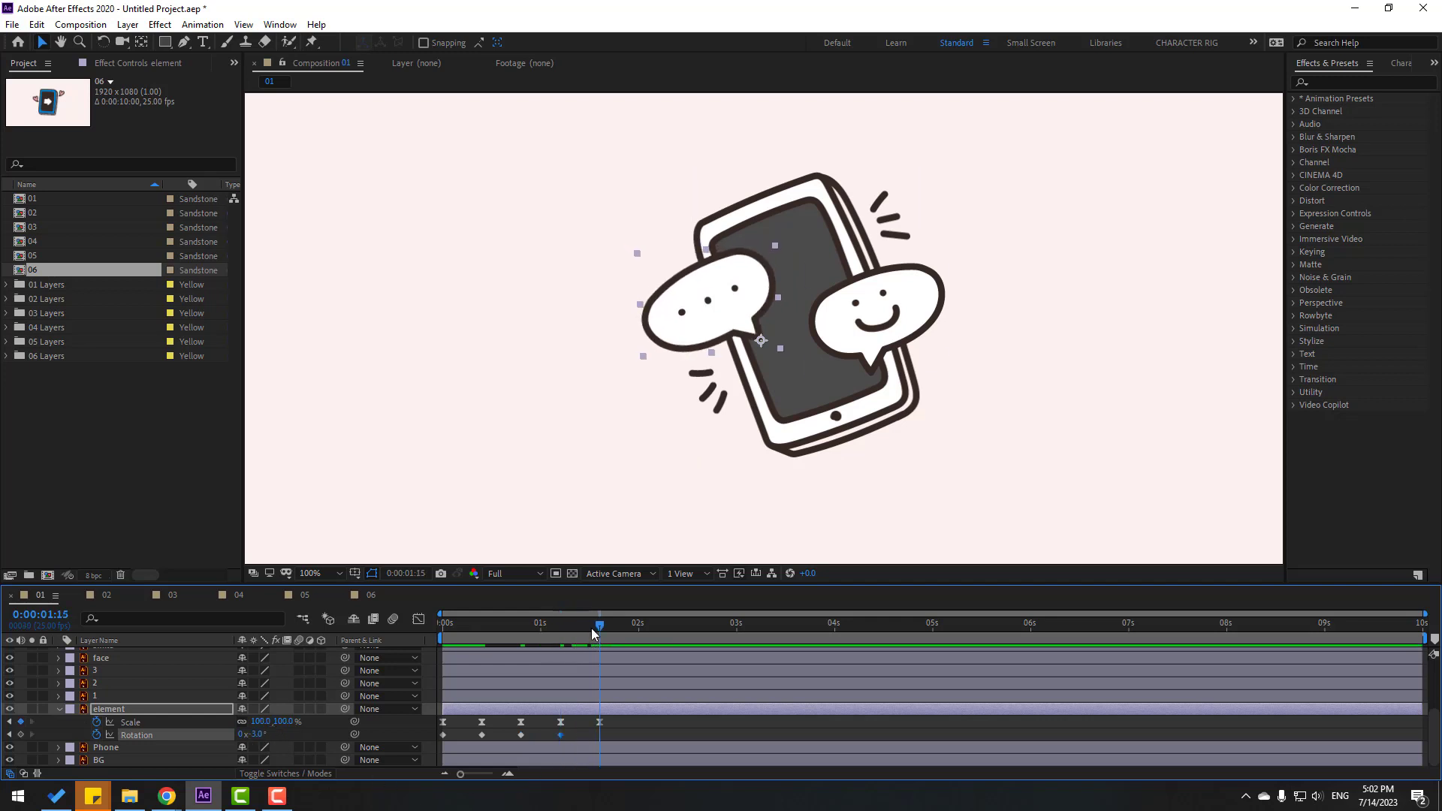
left_click(249, 735)
type("0")
key("Return")
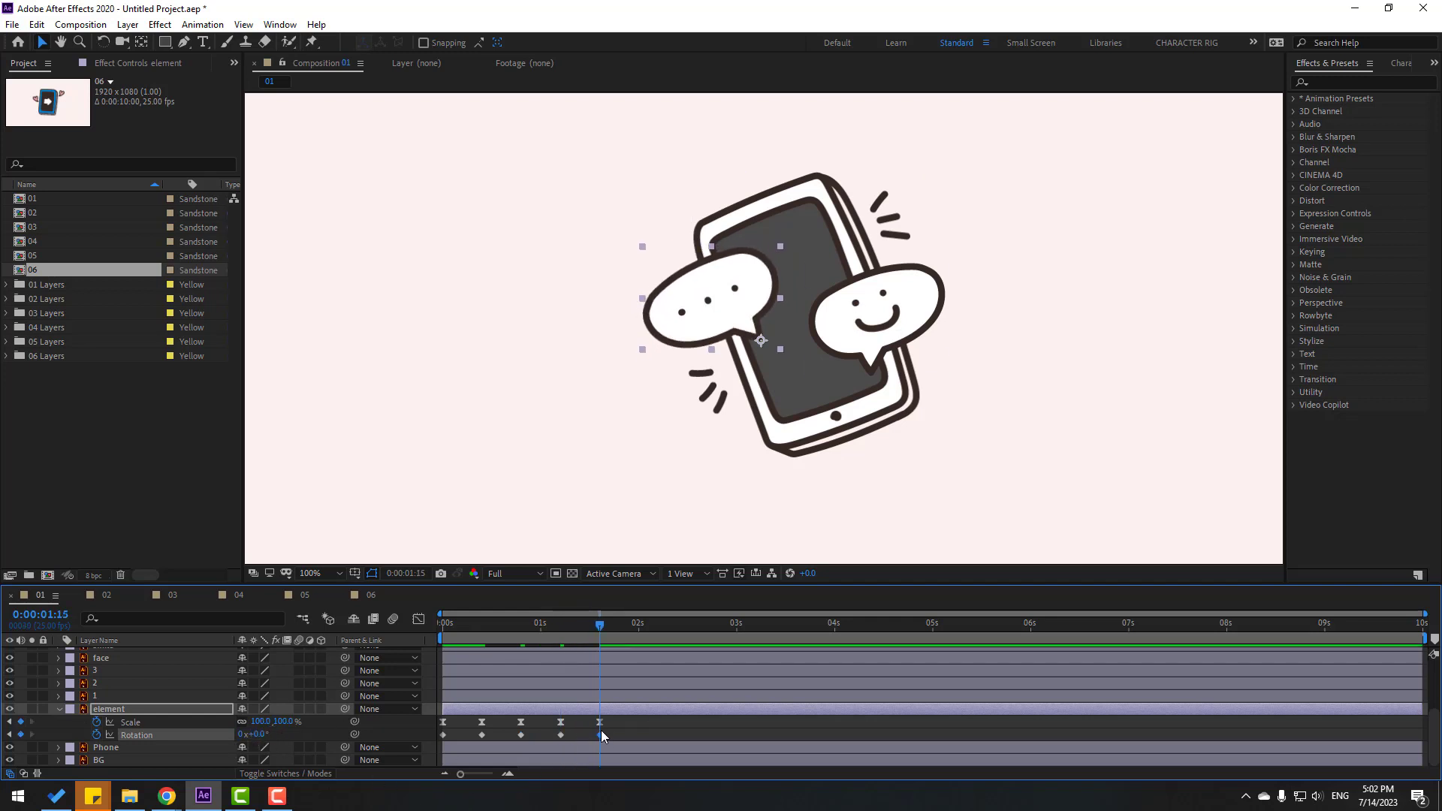
Step: Apply Easy Ease to all Rotation keyframes of the element layer and preview the bubble's pop-in animation
left_click(541, 742)
left_click_drag(541, 743, 423, 747)
right_click(442, 736)
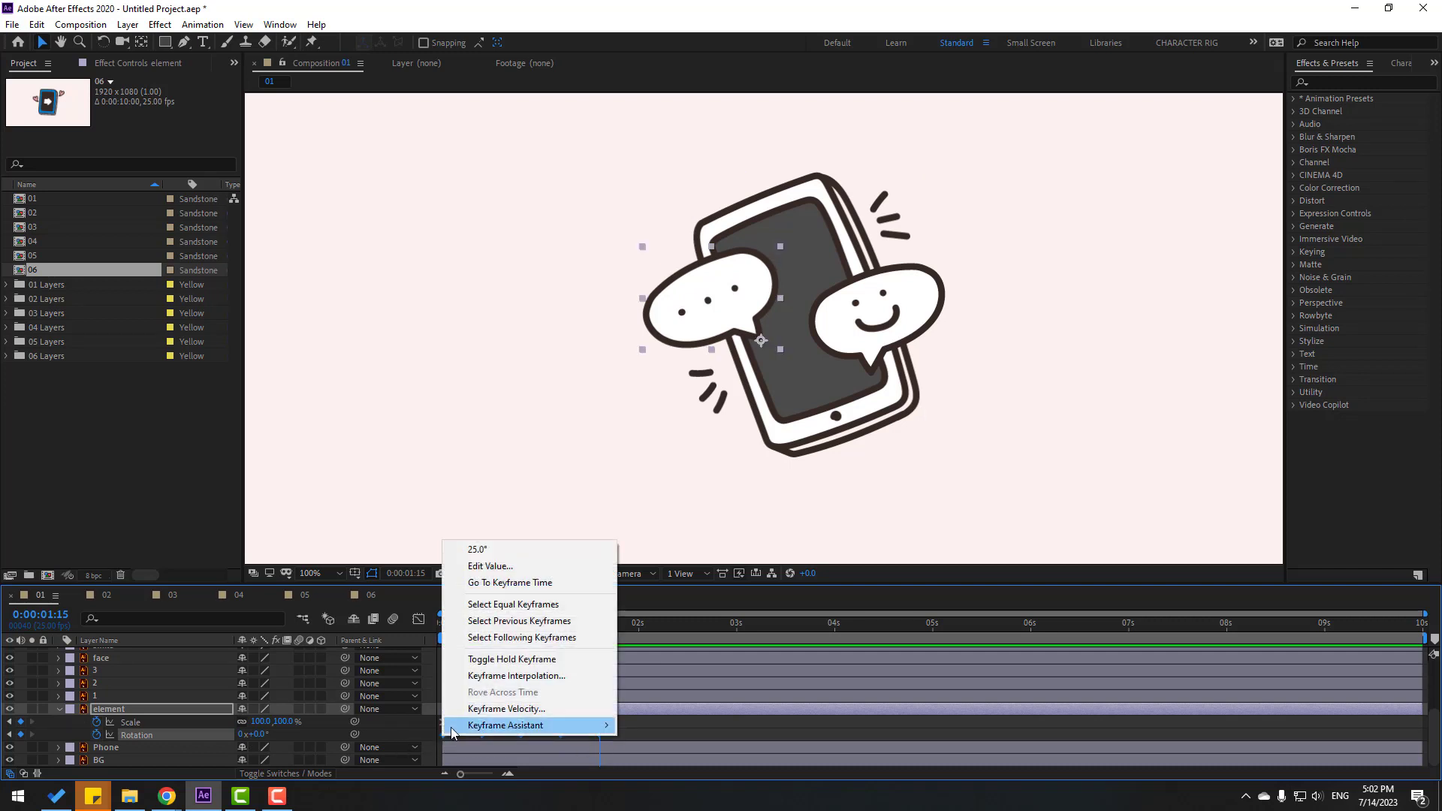
mouse_move(452, 727)
left_click(665, 626)
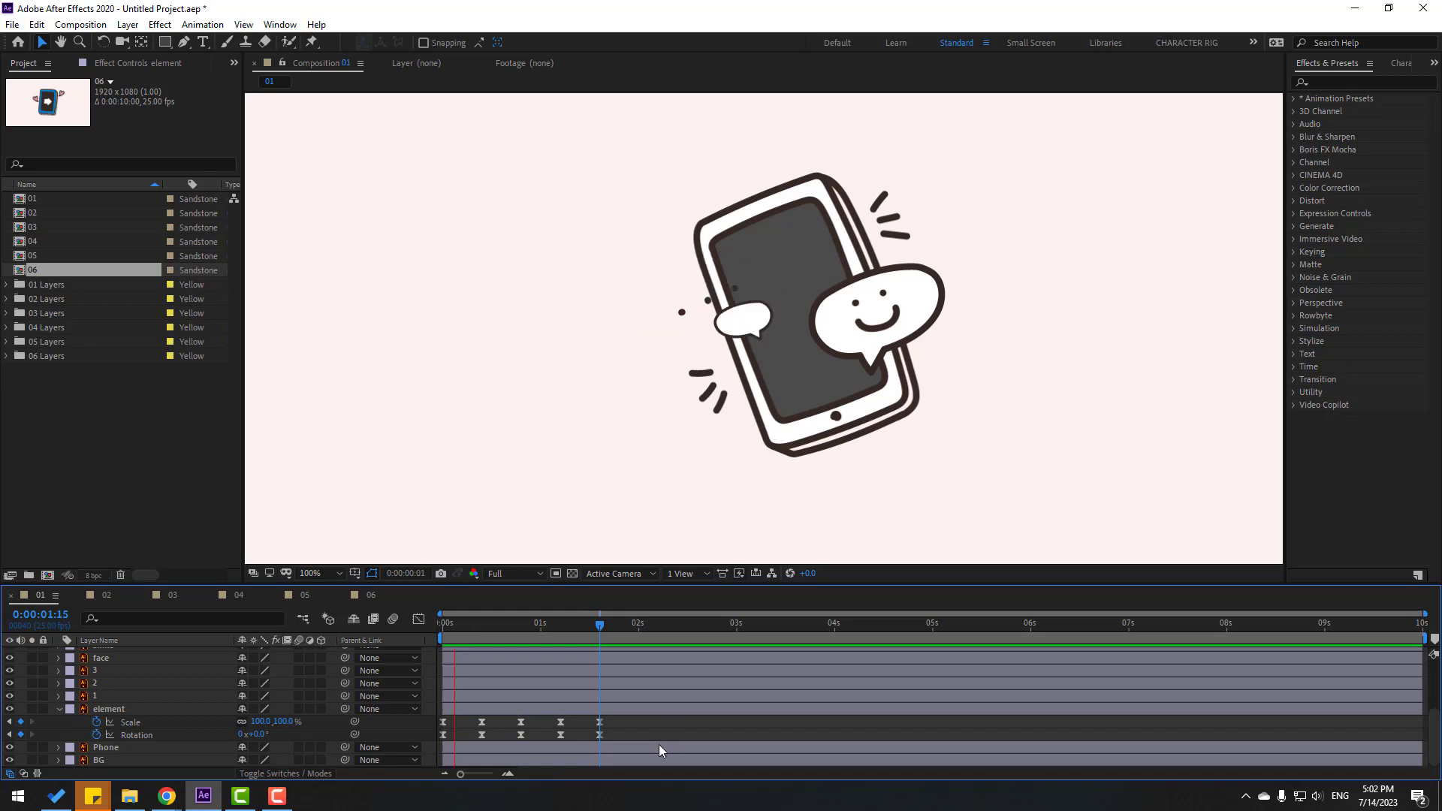
left_click_drag(505, 627, 670, 634)
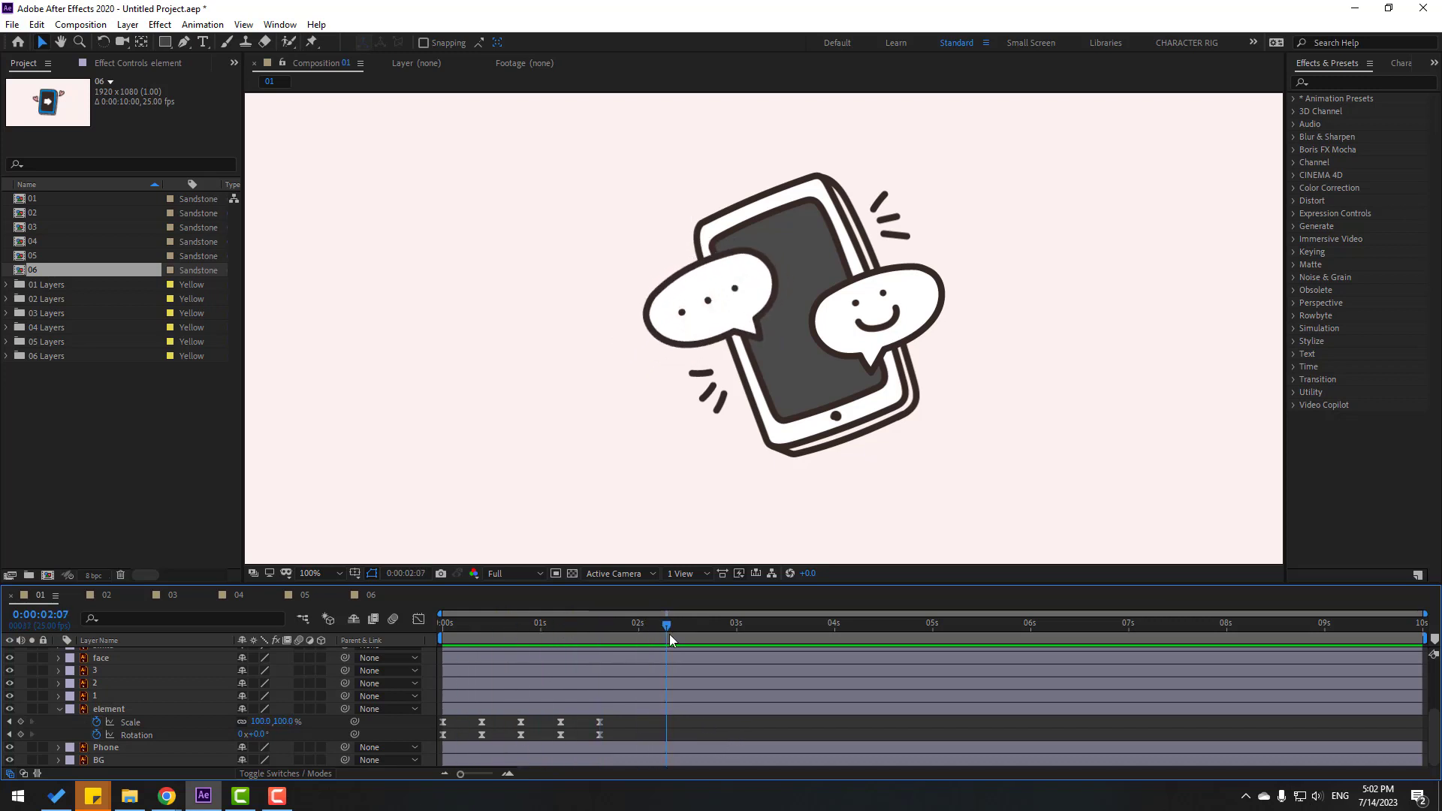
Step: Parent dot layers 1, 2 and 3 to the element layer
left_click(97, 696)
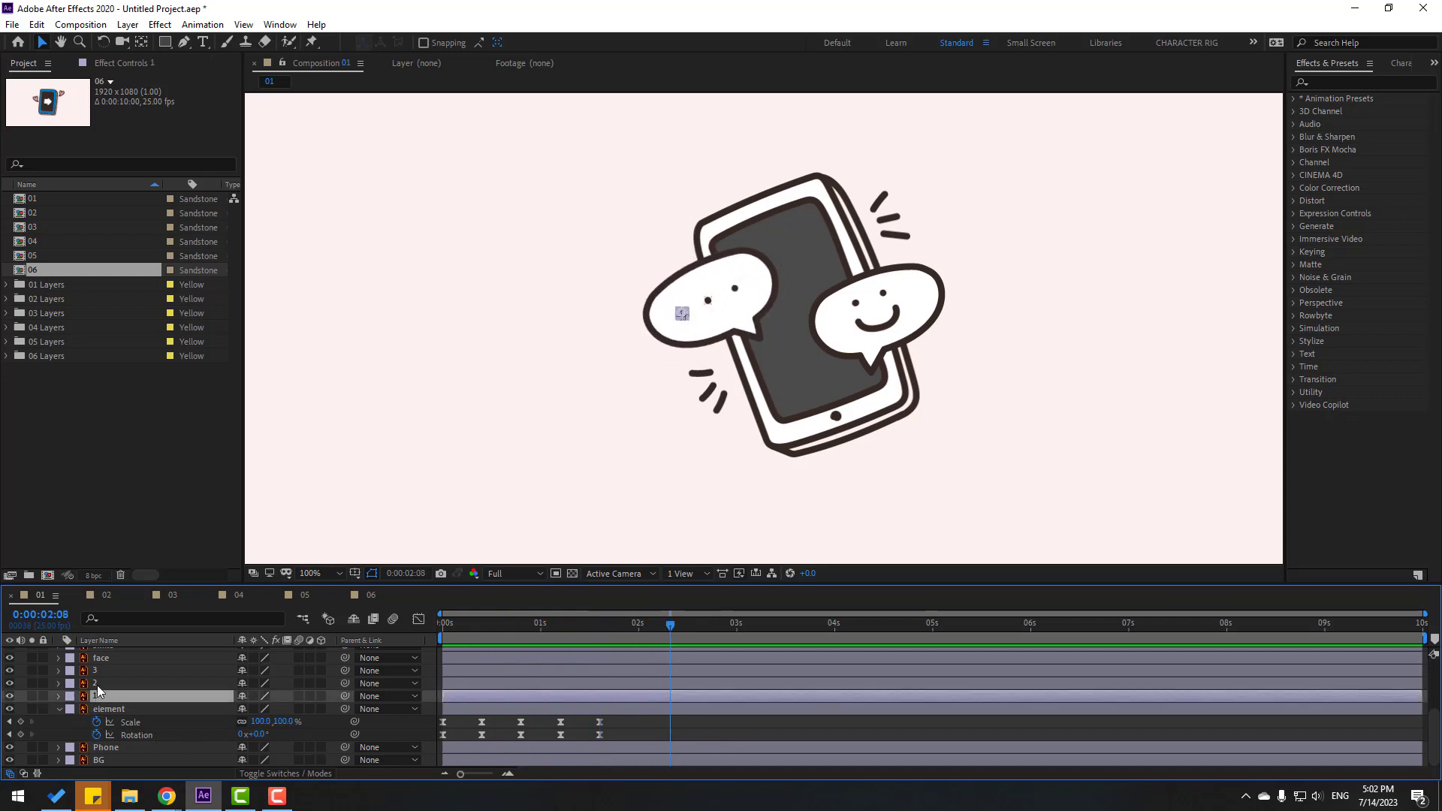
left_click(101, 683, "ctrl")
left_click(110, 671, "ctrl")
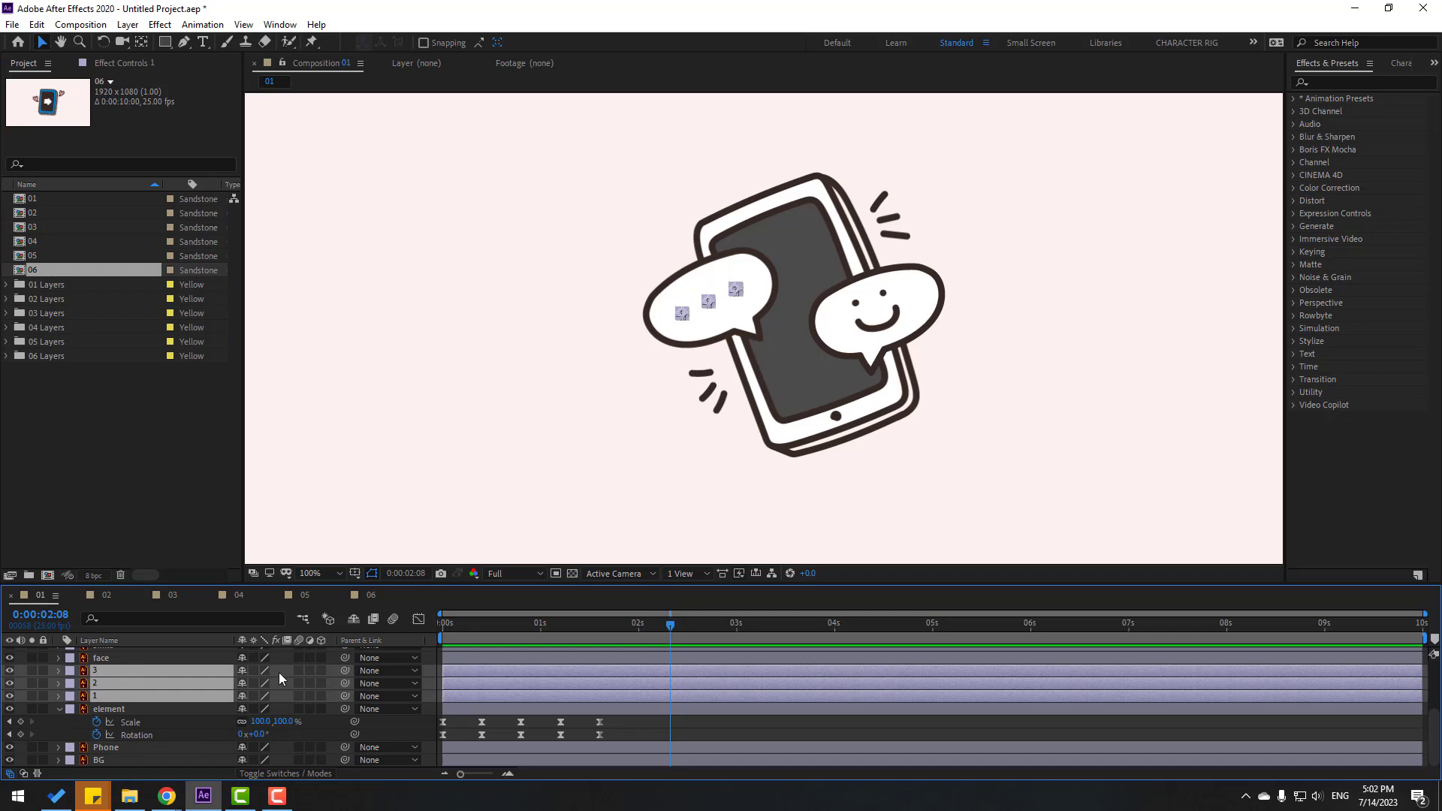
left_click_drag(339, 670, 109, 710)
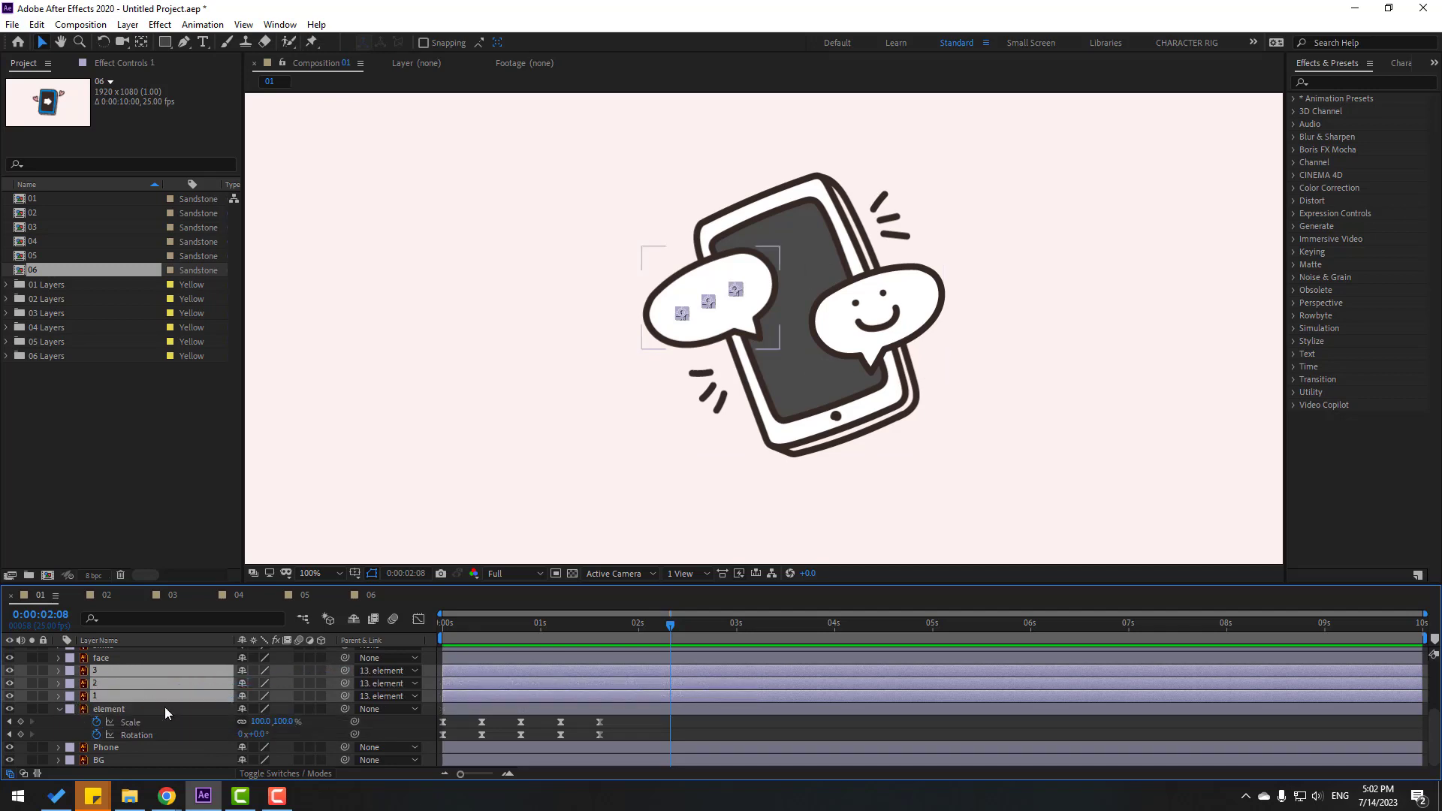
Step: Shift dot layers 1, 2 and 3 in time so they all start at 0:00:01:18
mouse_move(634, 633)
left_mouse_down()
mouse_move(439, 634)
mouse_move(610, 633)
left_mouse_up()
left_click(649, 737)
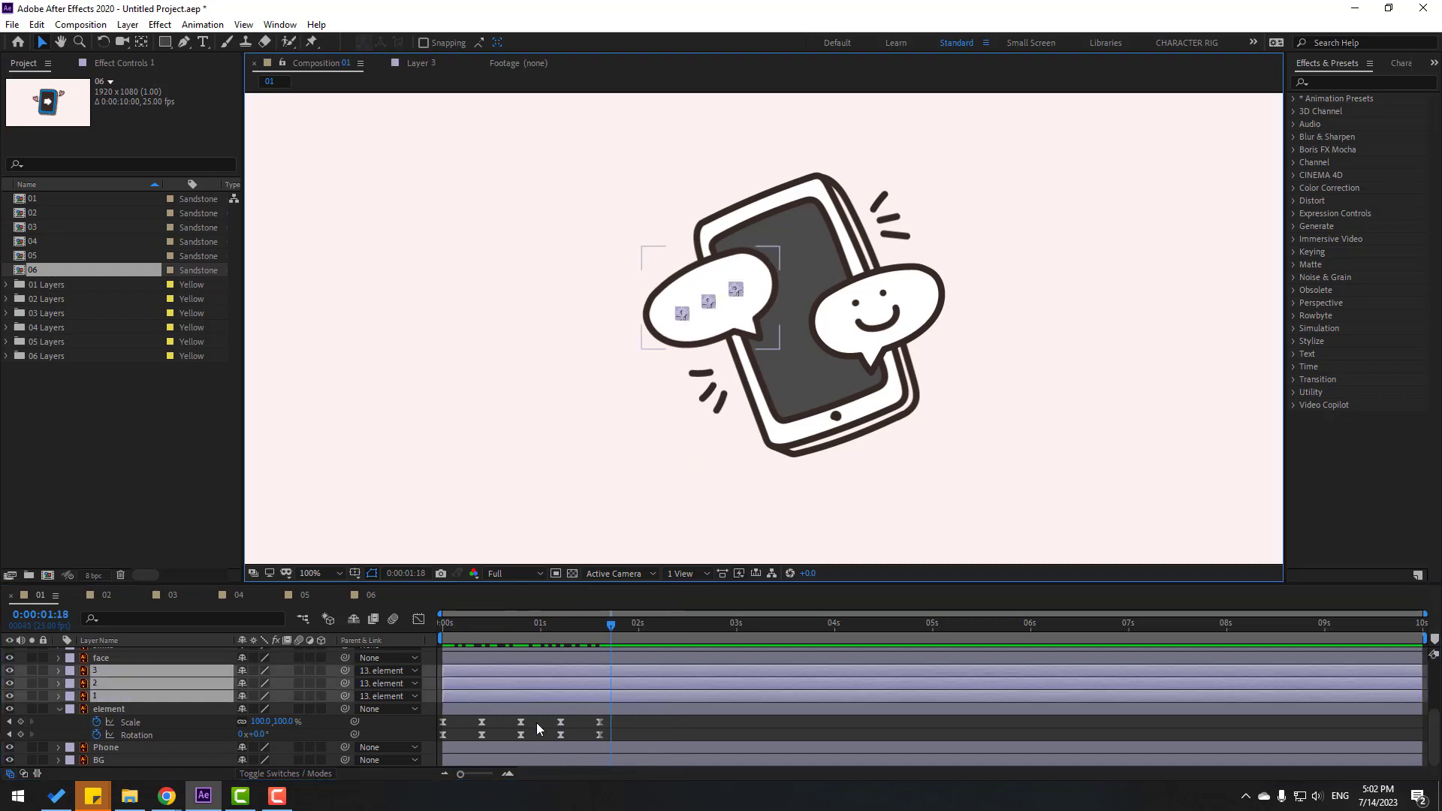
left_click_drag(462, 674, 630, 678)
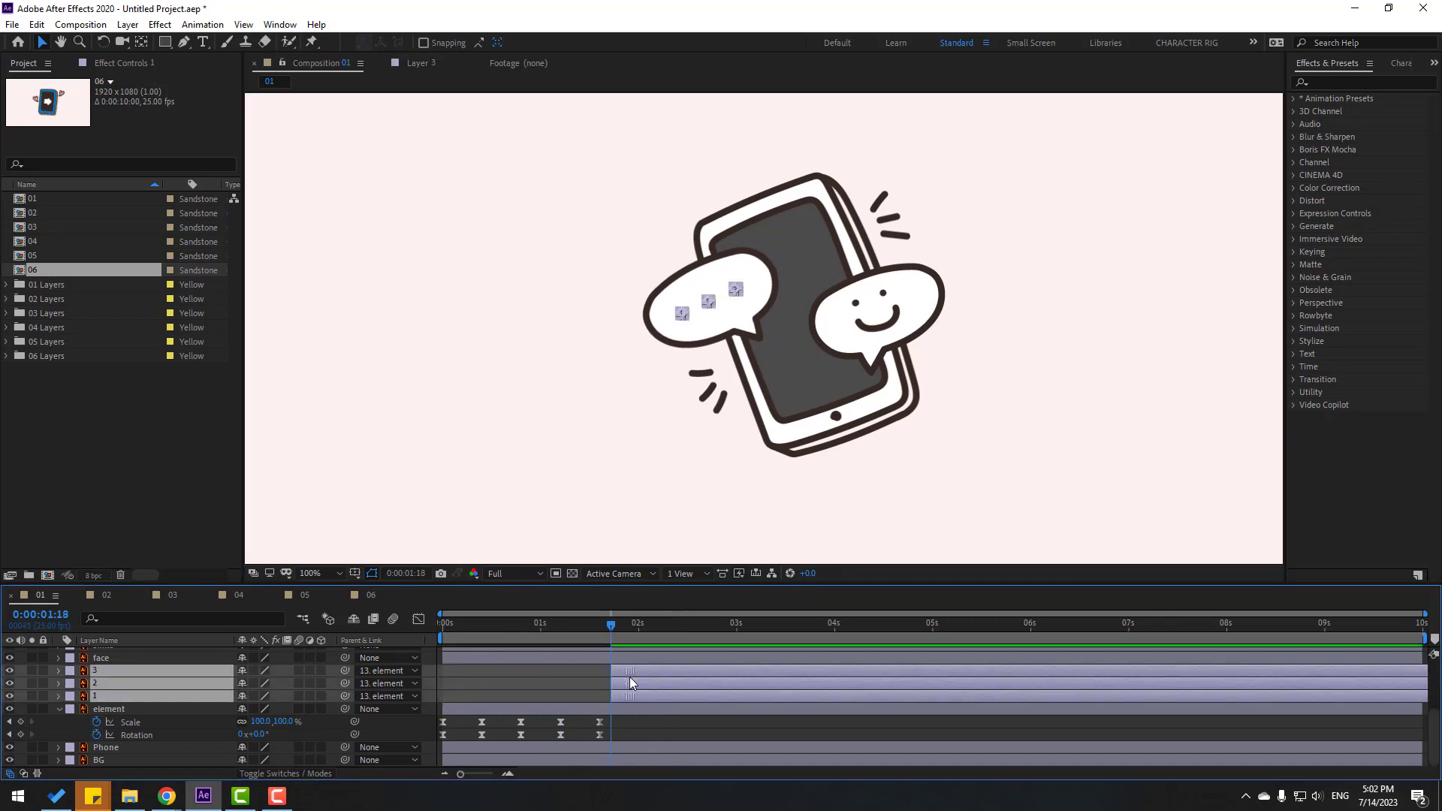
Step: Reveal Scale on dot layers 1, 2 and 3 and keyframe it at 0% at 0:00:01:18
key("alt+shift+s")
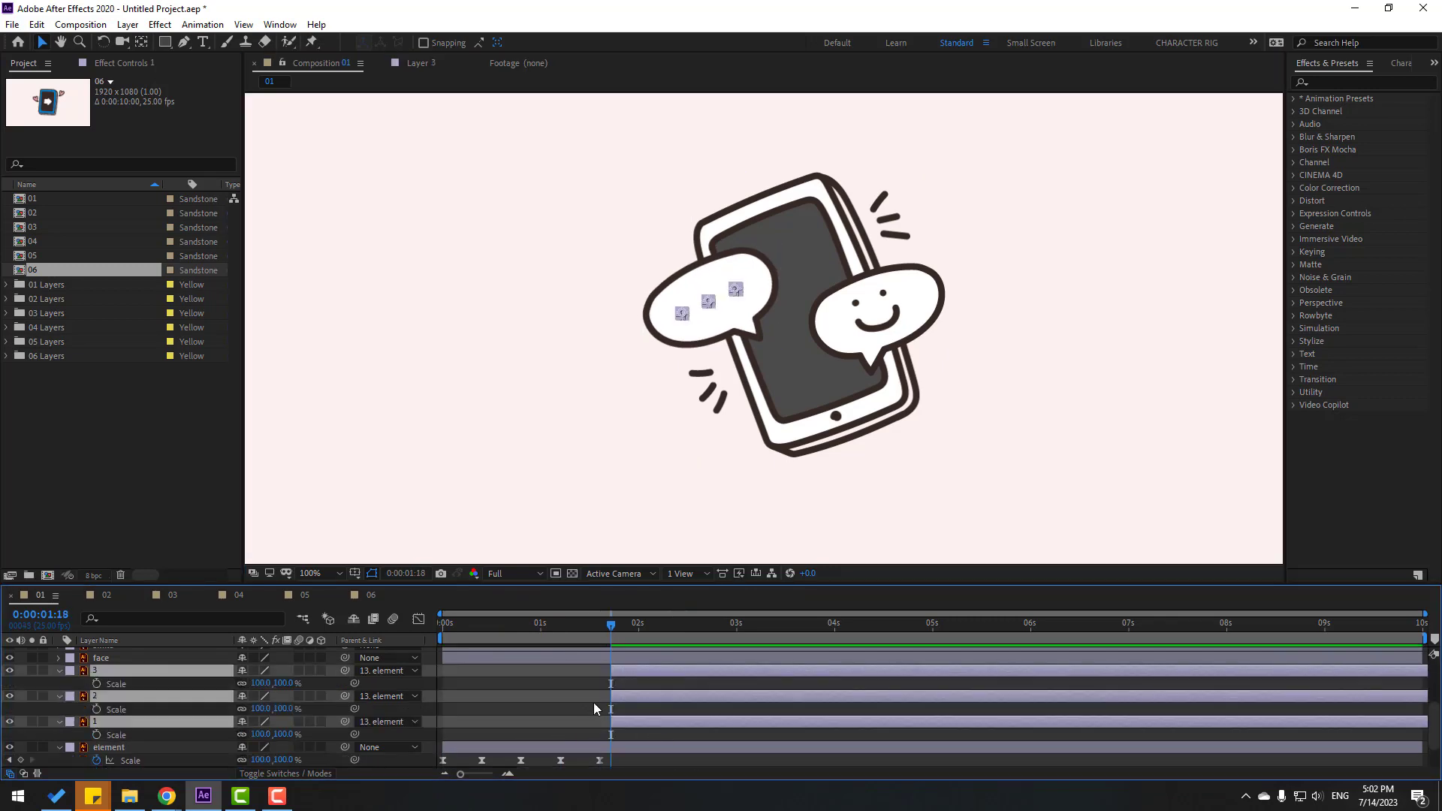
left_click(96, 684)
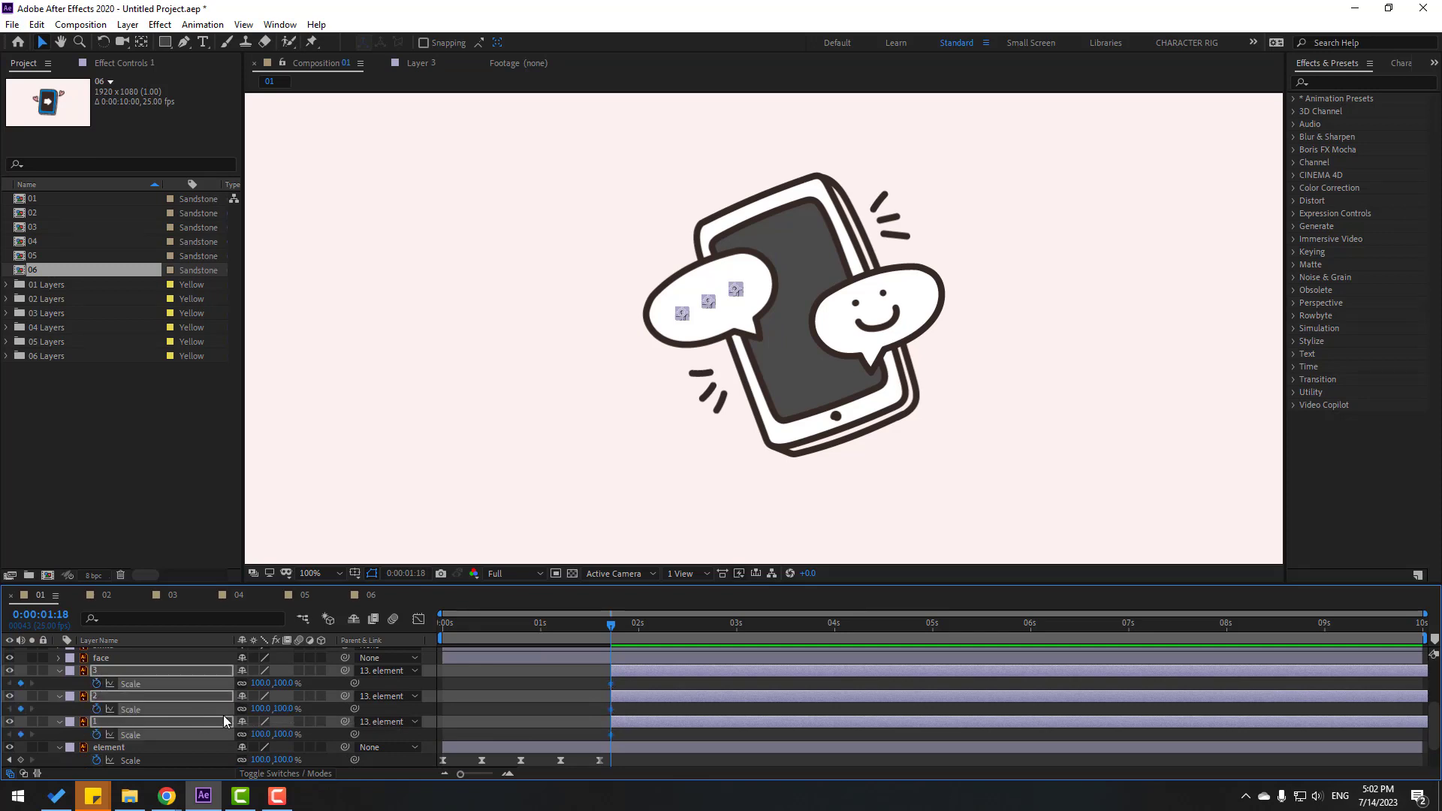
left_click(260, 684)
type("0")
key("Return")
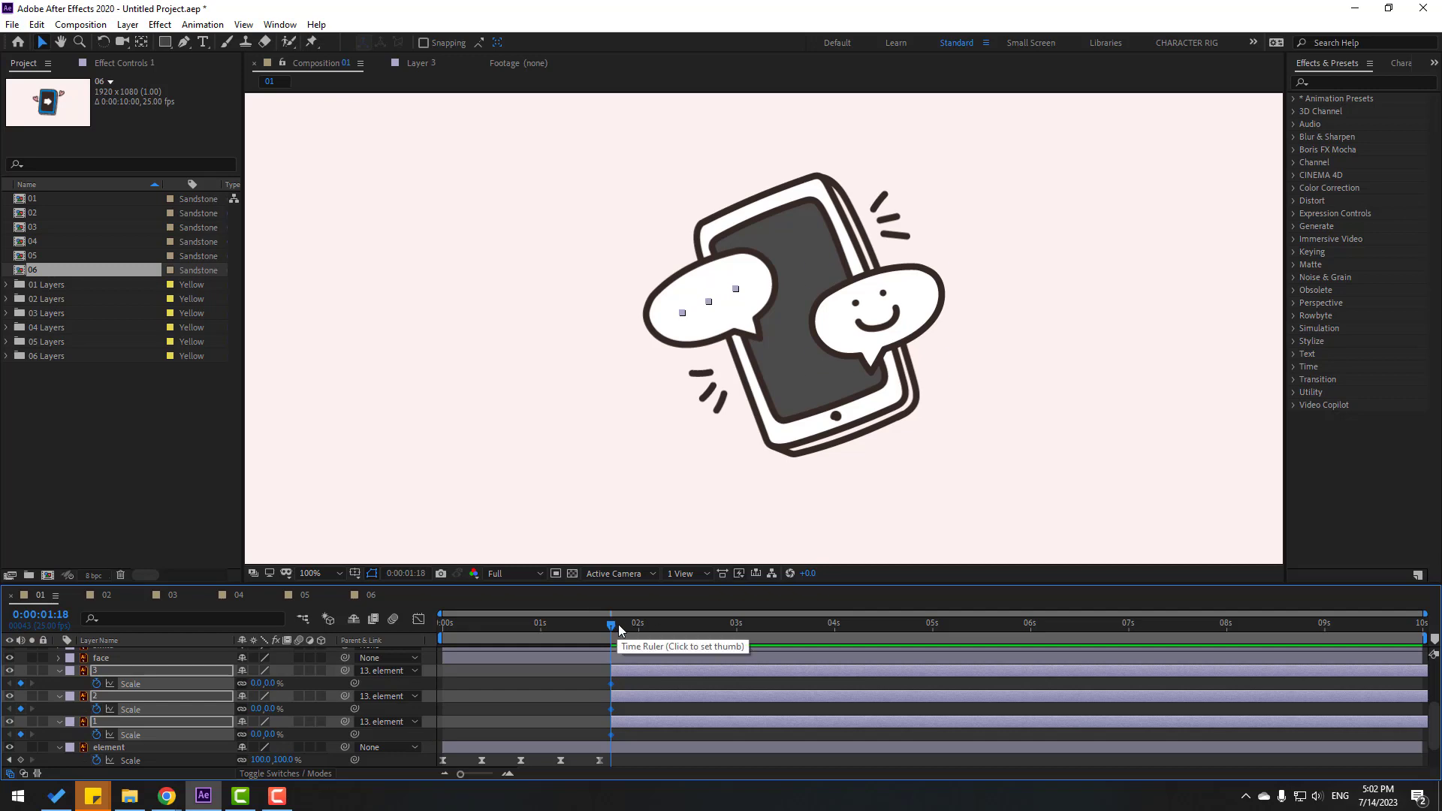
Step: Add a Scale keyframe of 110% at 0:00:02:04 to the three dot layers
left_click_drag(616, 624, 646, 624)
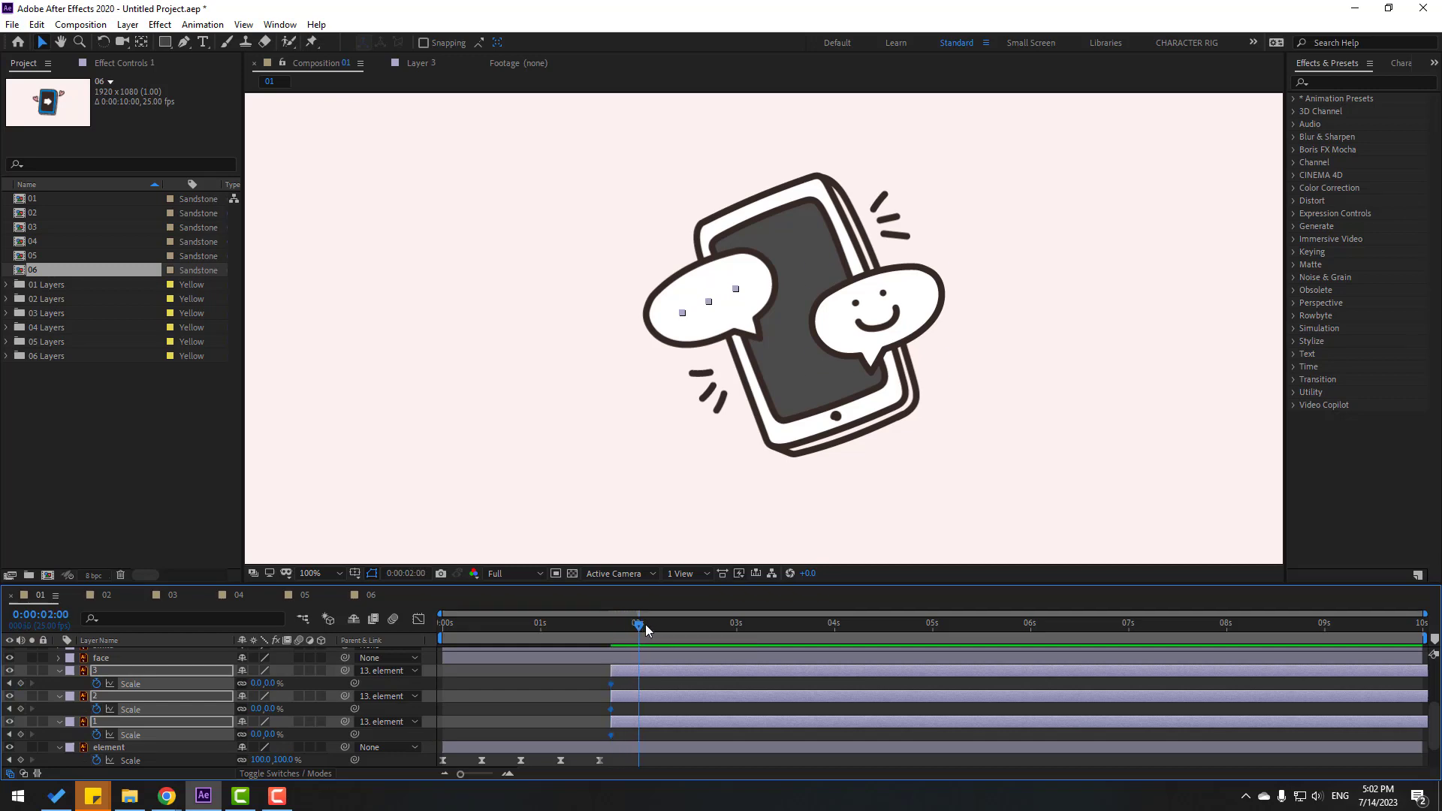
left_click(259, 684)
type("110")
key("Return")
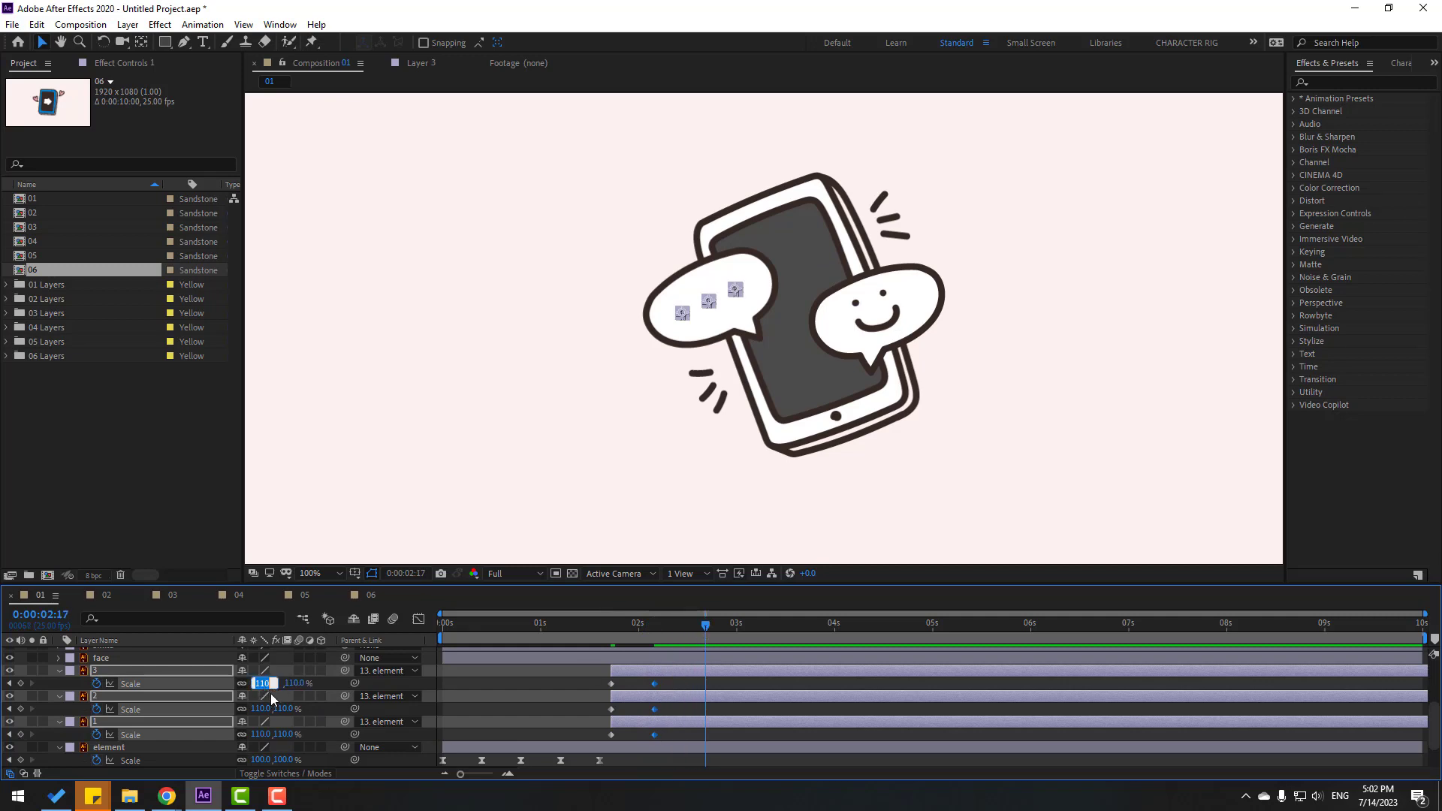
Step: Add Scale keyframes to the three dot layers of 95% at 0:00:02:17 and 100% at 0:00:03:05
type("95")
key("Return")
left_click(259, 684)
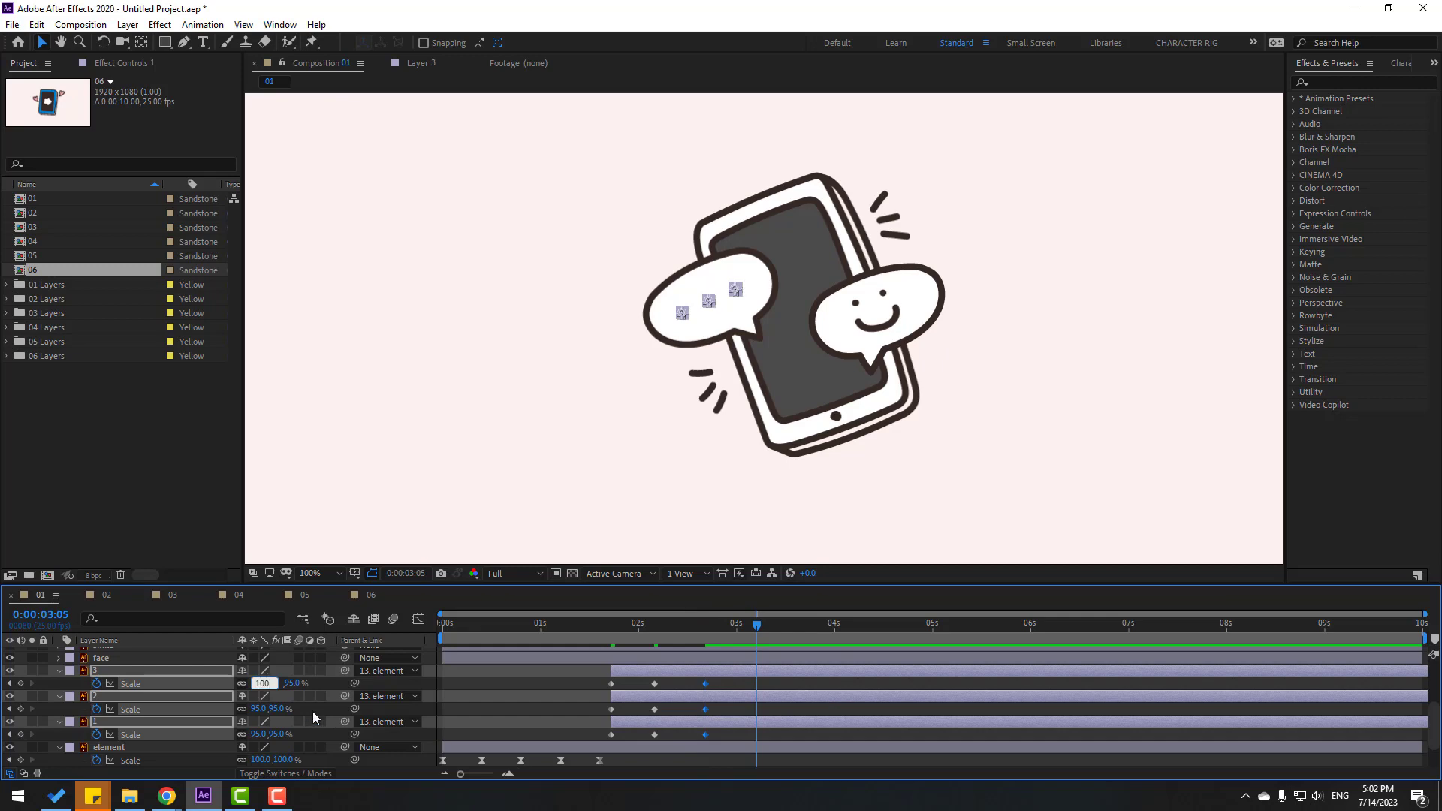
type("100")
key("Return")
Step: Apply Easy Ease to all Scale keyframes of the three dot layers and preview the animation
left_click_drag(781, 685, 614, 736)
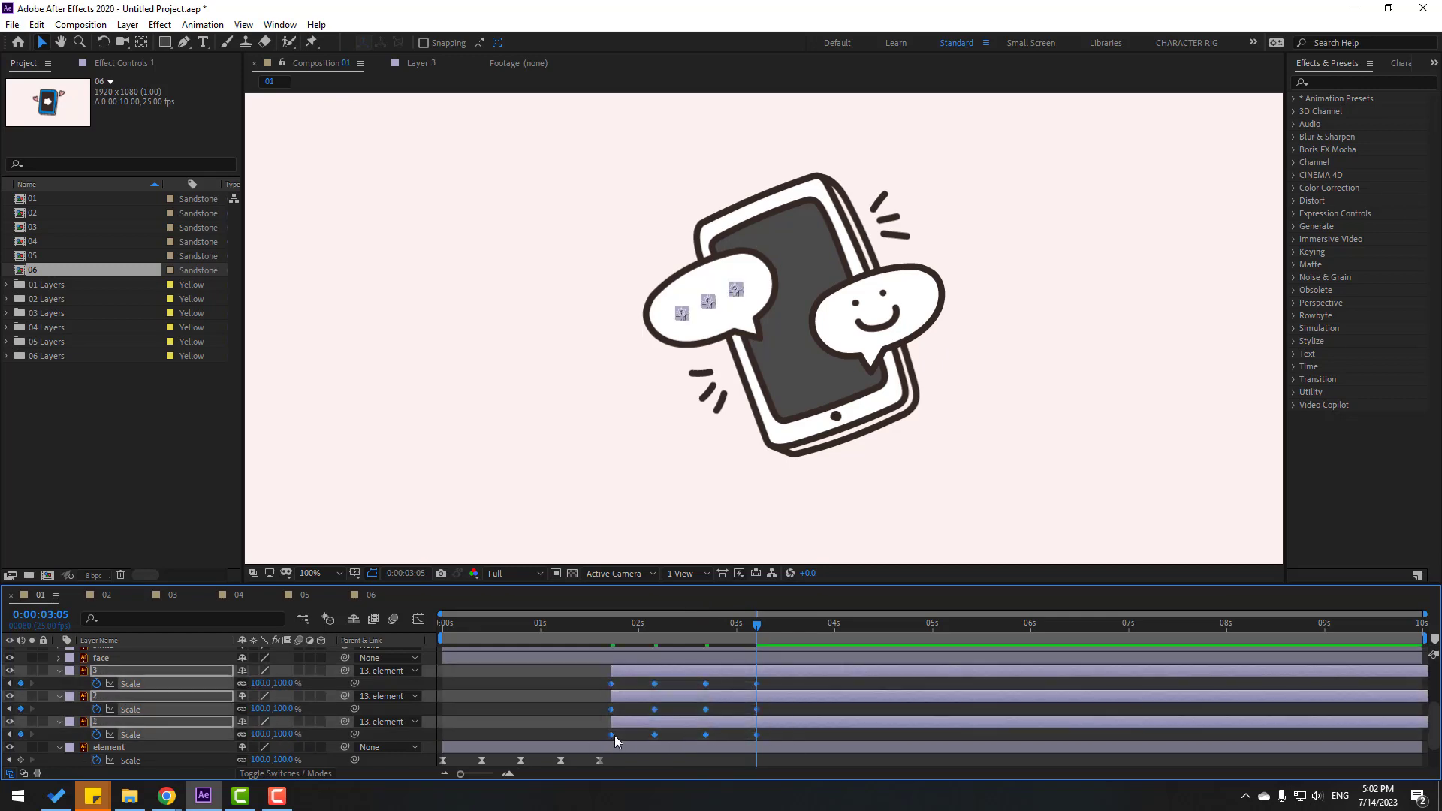
right_click(615, 736)
mouse_move(676, 678)
left_click(901, 625)
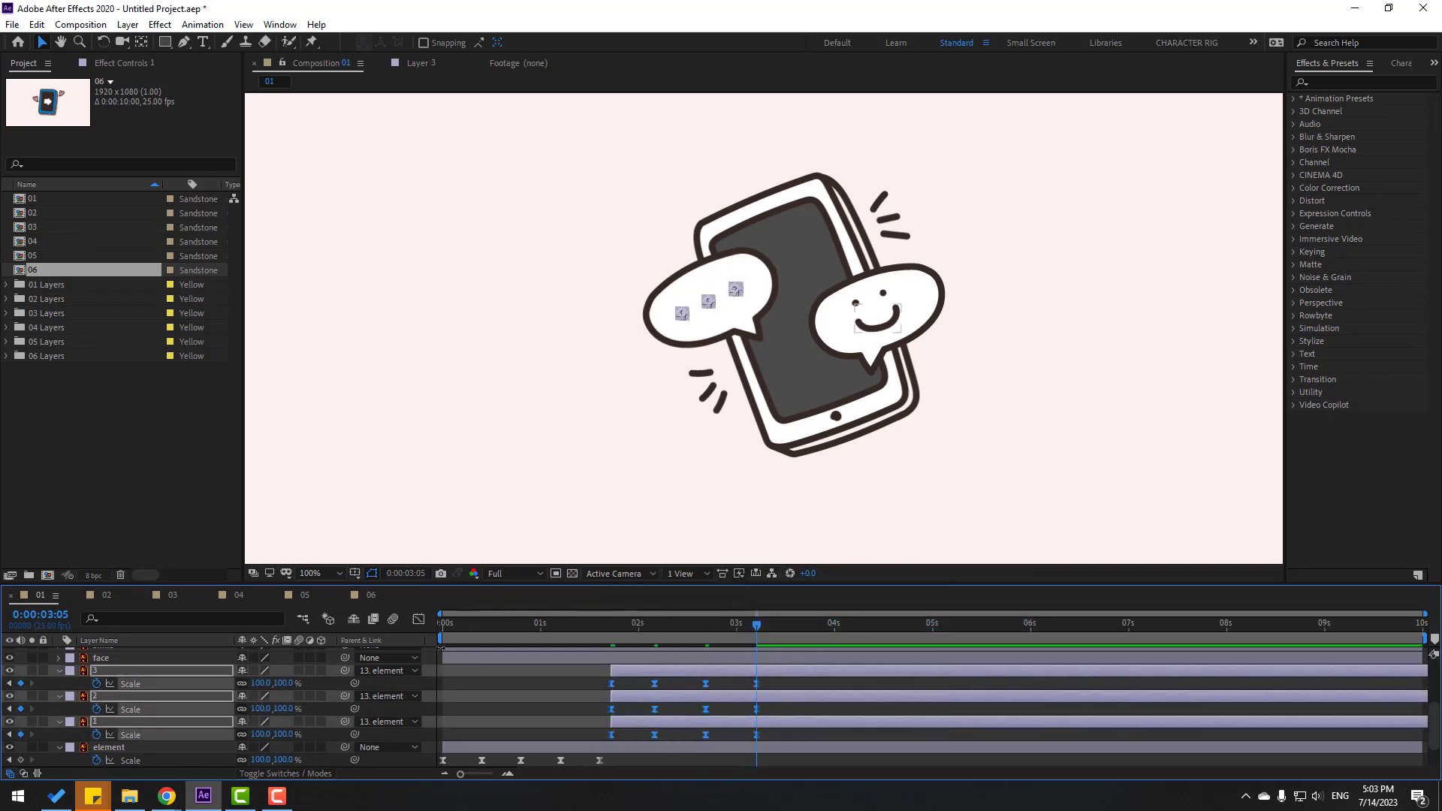
key("space")
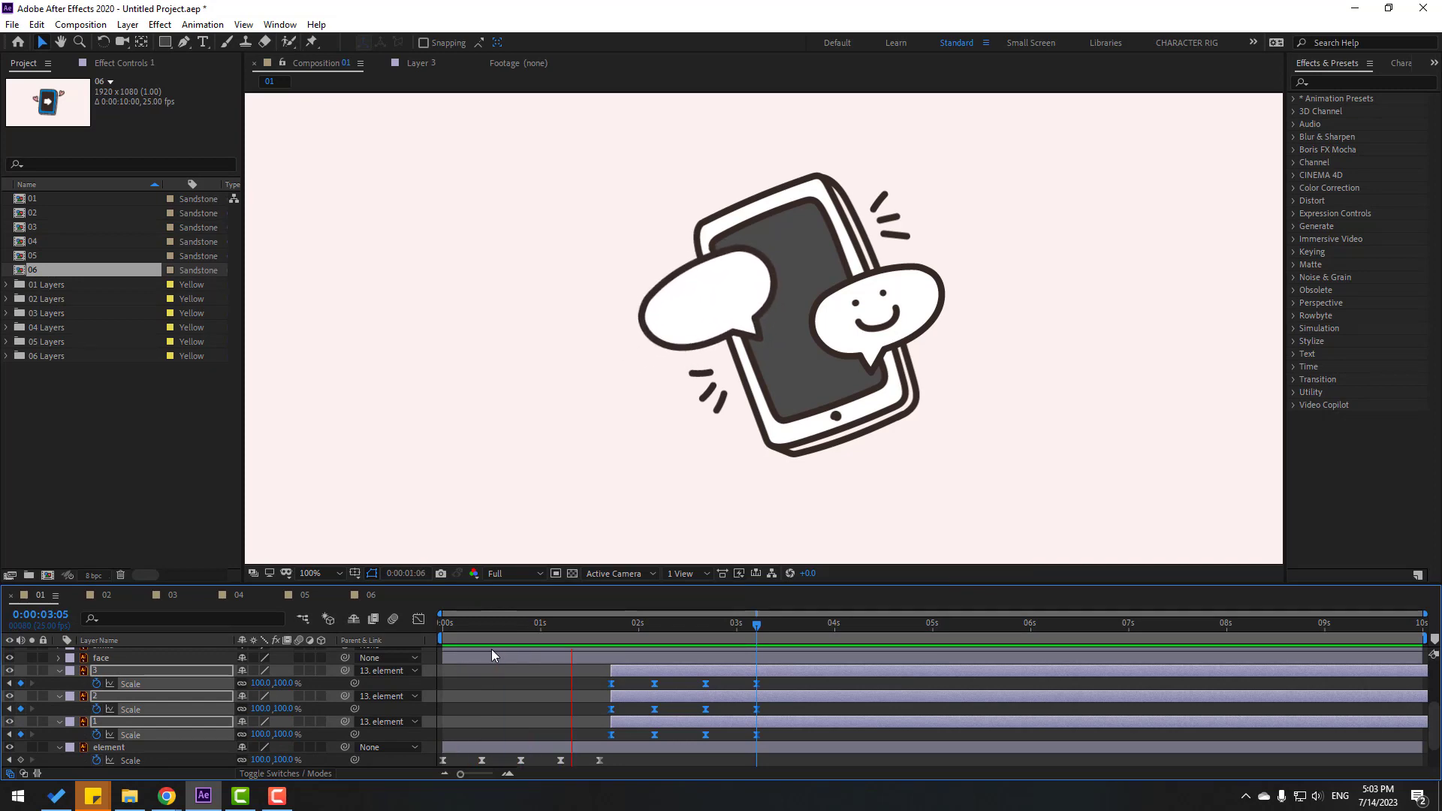
Step: Compress the Scale keyframes of all three dot layers proportionally to end at about 2.6 seconds, and preview the faster pop-in
left_click(615, 624)
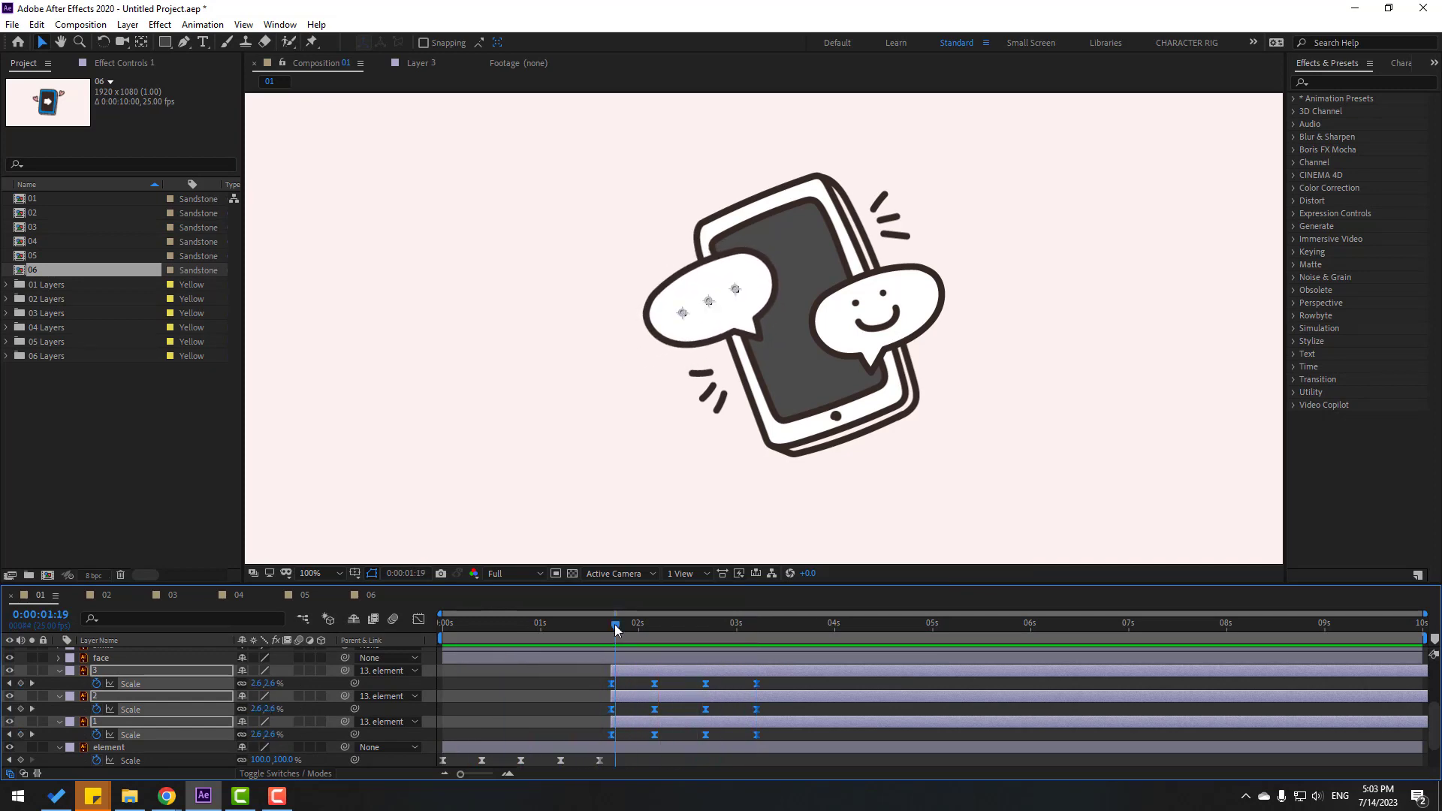
left_click_drag(772, 680, 593, 732)
left_click_drag(756, 735, 698, 738, "alt")
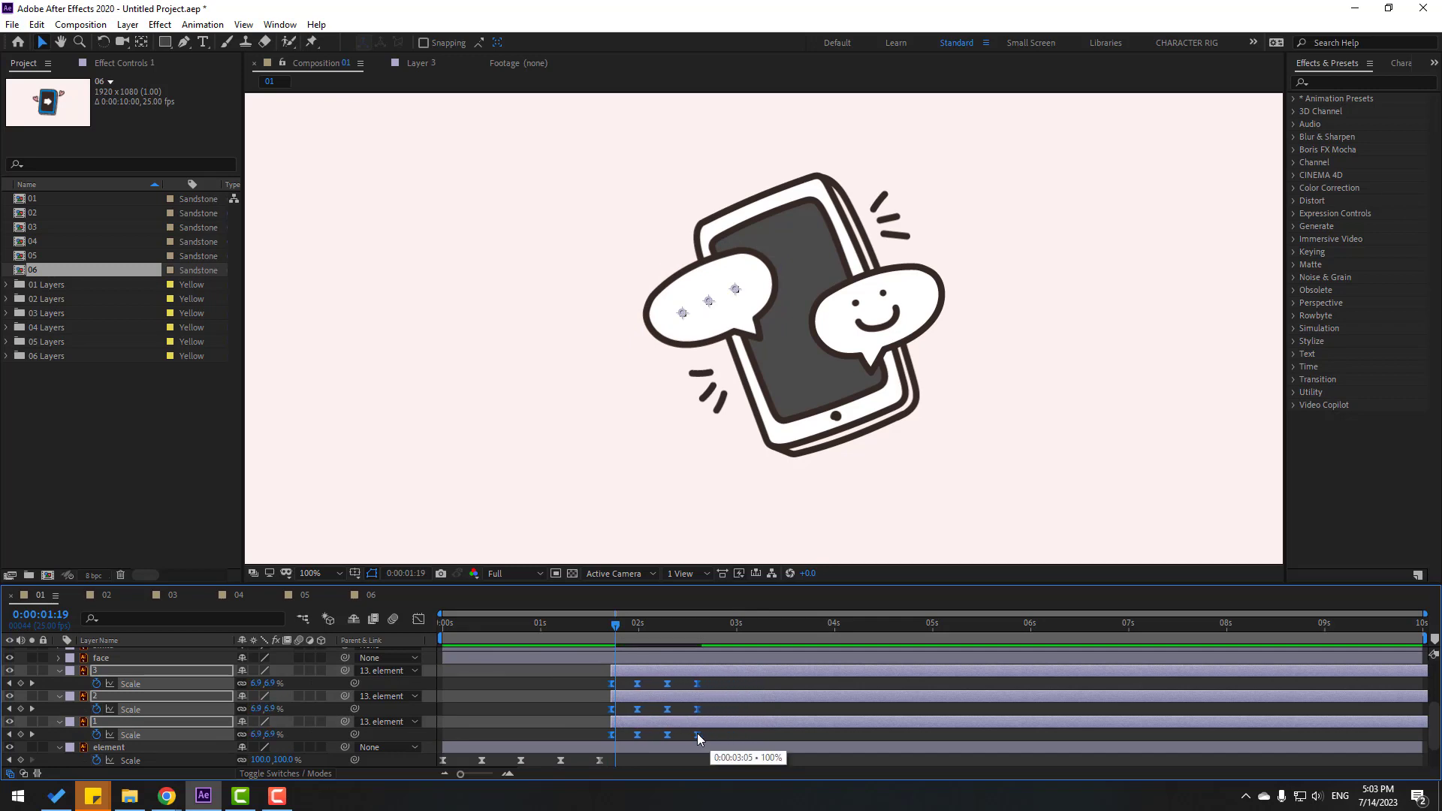
left_click_drag(442, 638, 353, 641)
left_click(458, 723)
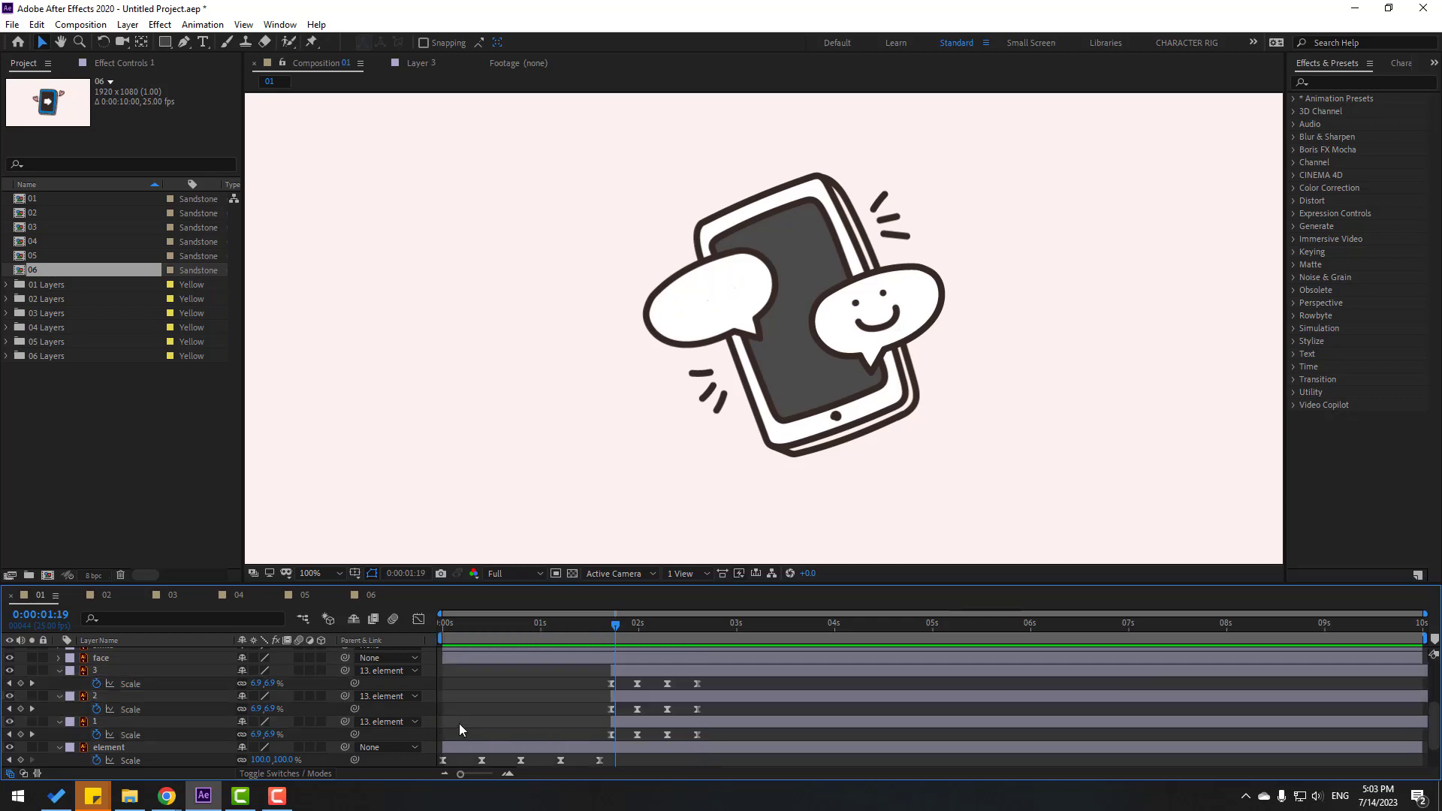
Step: Stagger the dots by starting layer 2 slightly after layer 1 and layer 3 at about 0:00:02:00, and preview the result
left_click(114, 699)
left_click_drag(629, 697, 666, 673)
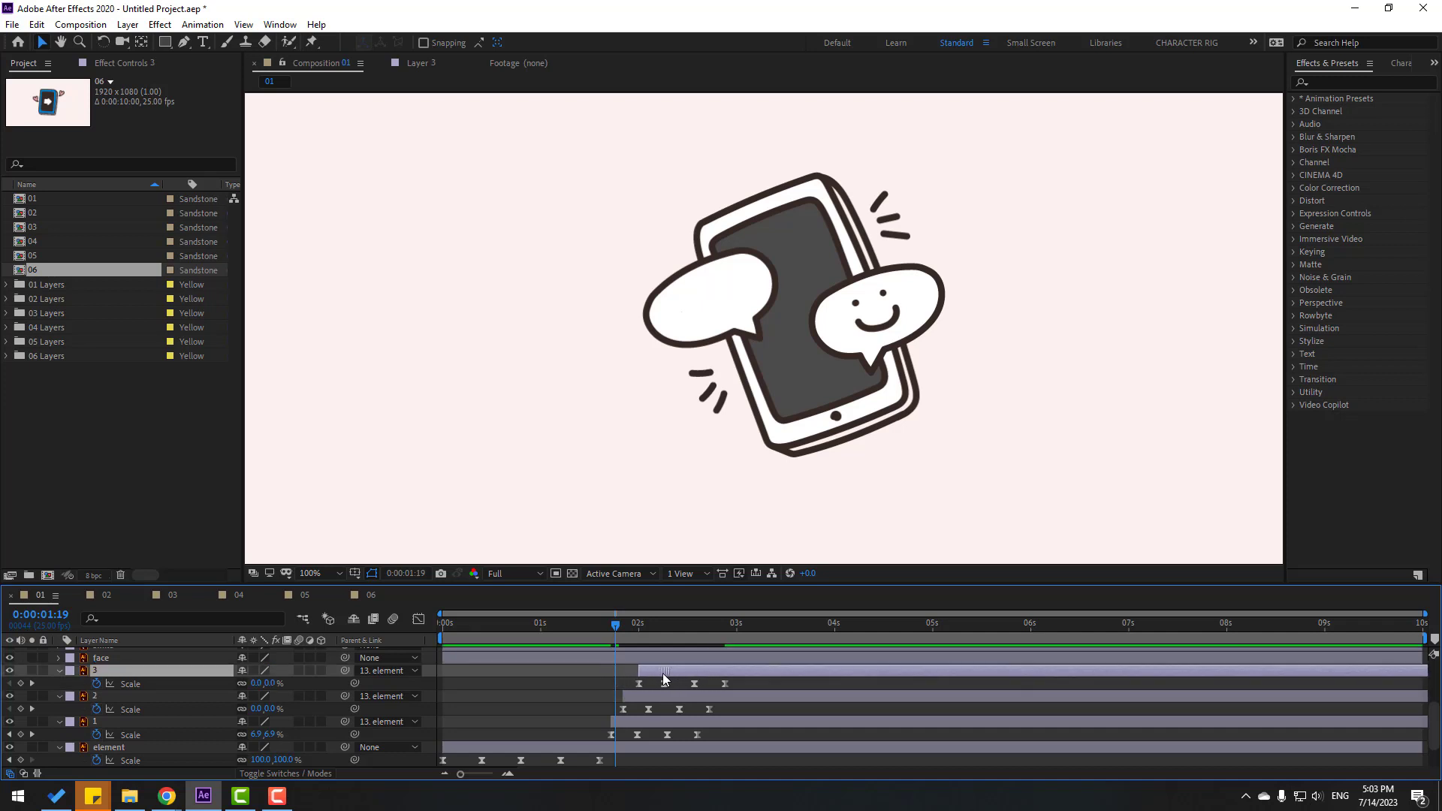
left_click_drag(460, 641, 402, 653)
key("space")
key("space")
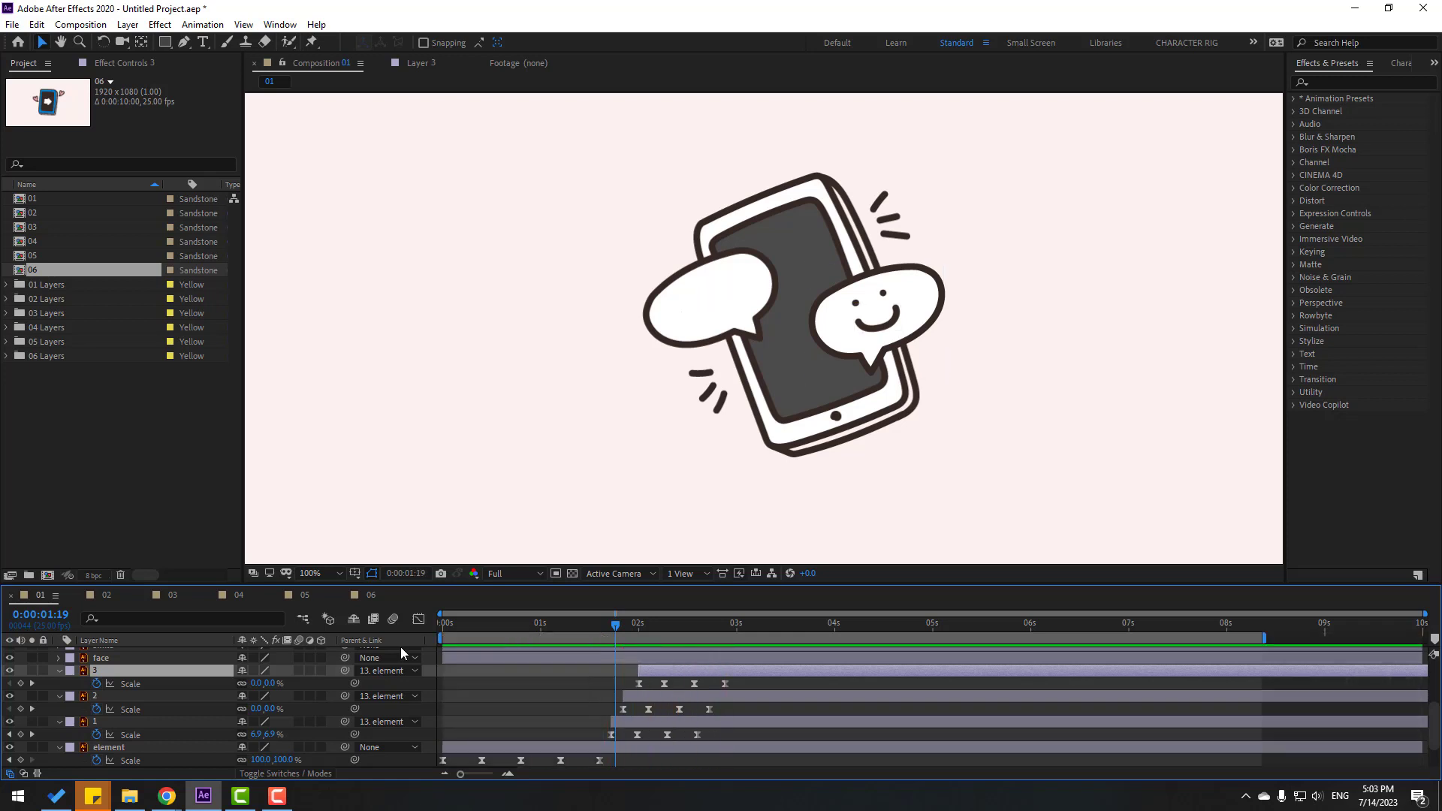
Step: Move the three staggered dot layers earlier together so layer 1 starts at about 0.6 seconds, and preview the timing
left_click(96, 698, "ctrl")
left_click(106, 722, "ctrl")
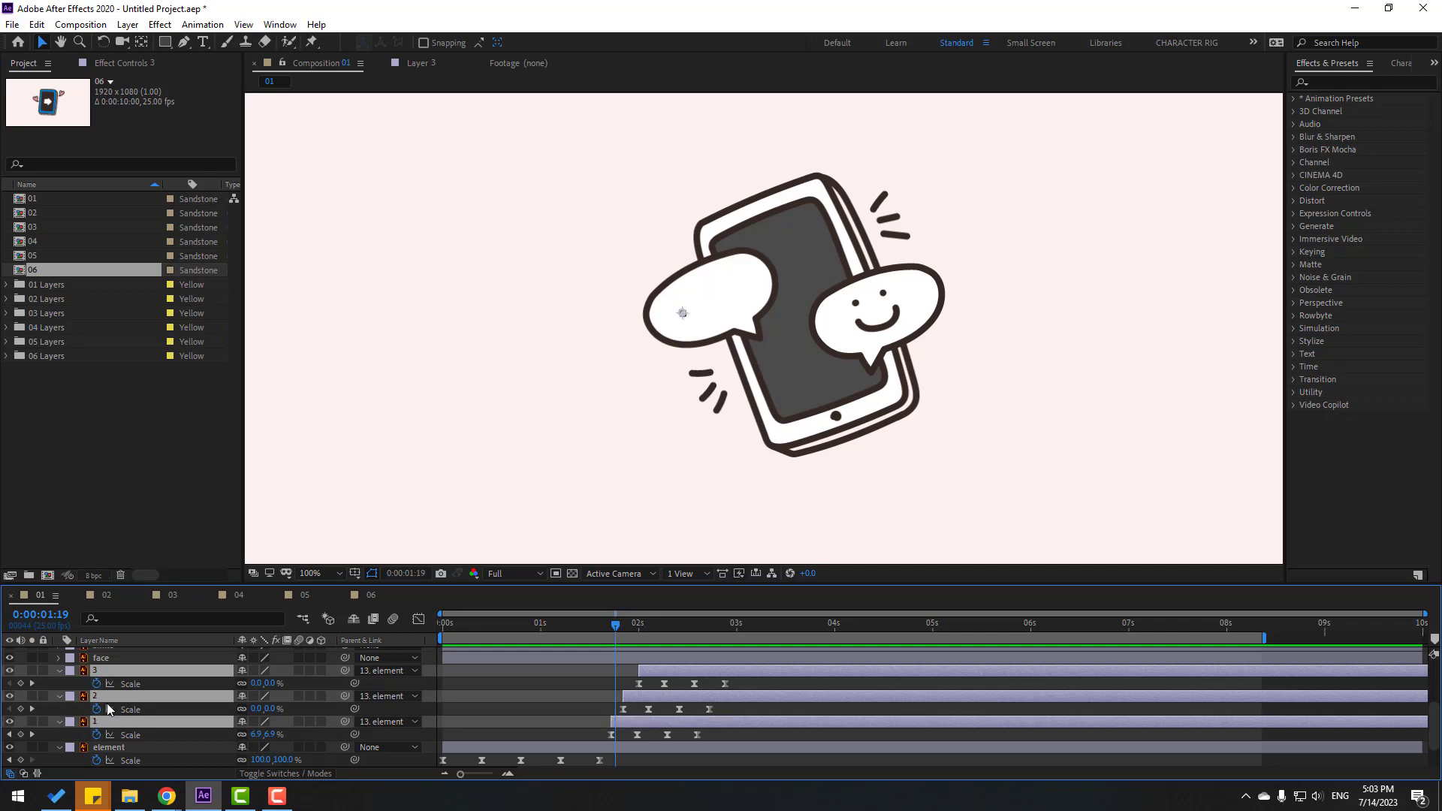
left_click_drag(623, 726, 517, 719)
left_click(467, 624)
mouse_move(467, 624)
left_mouse_down()
mouse_move(565, 629)
mouse_move(442, 629)
mouse_move(459, 628)
left_mouse_up()
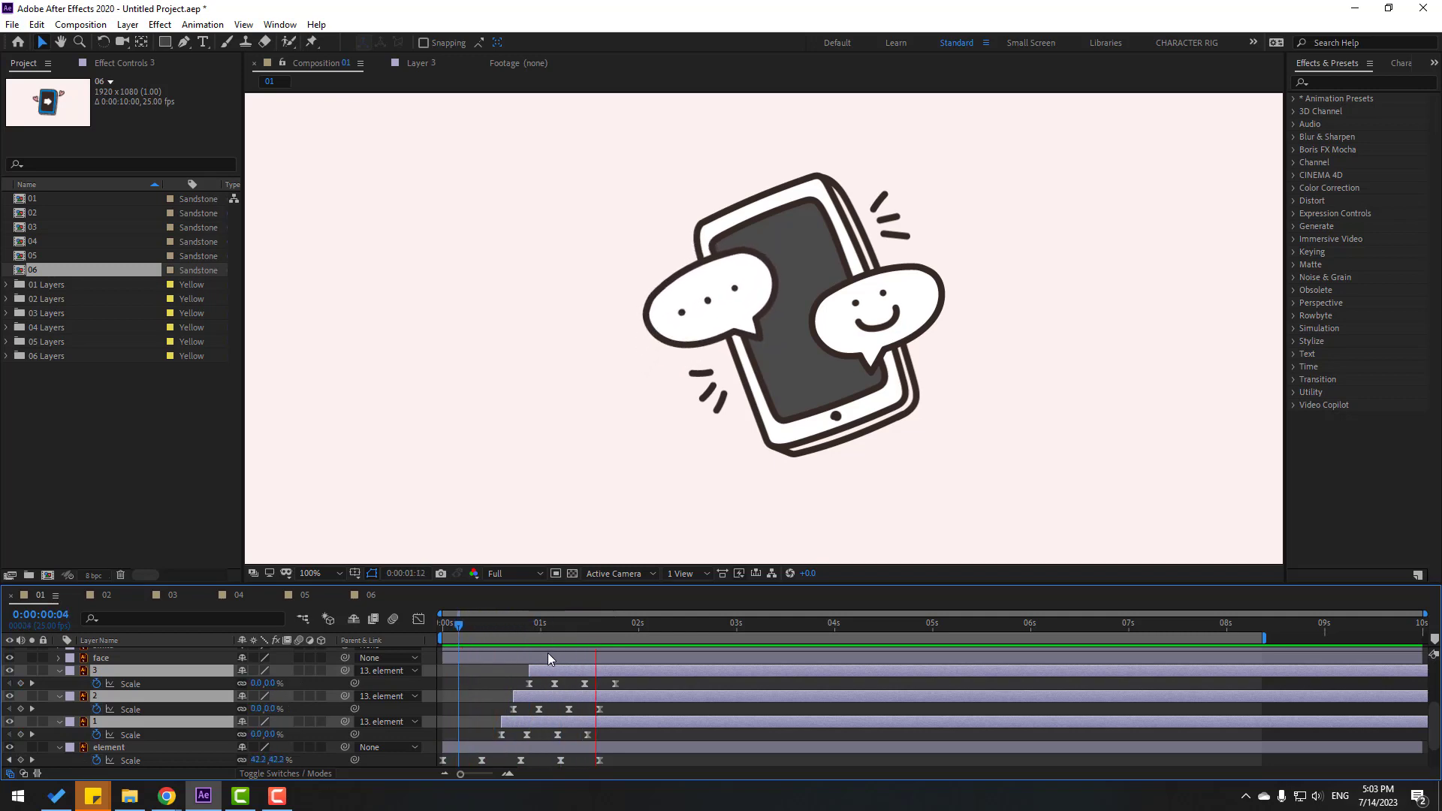
key("space")
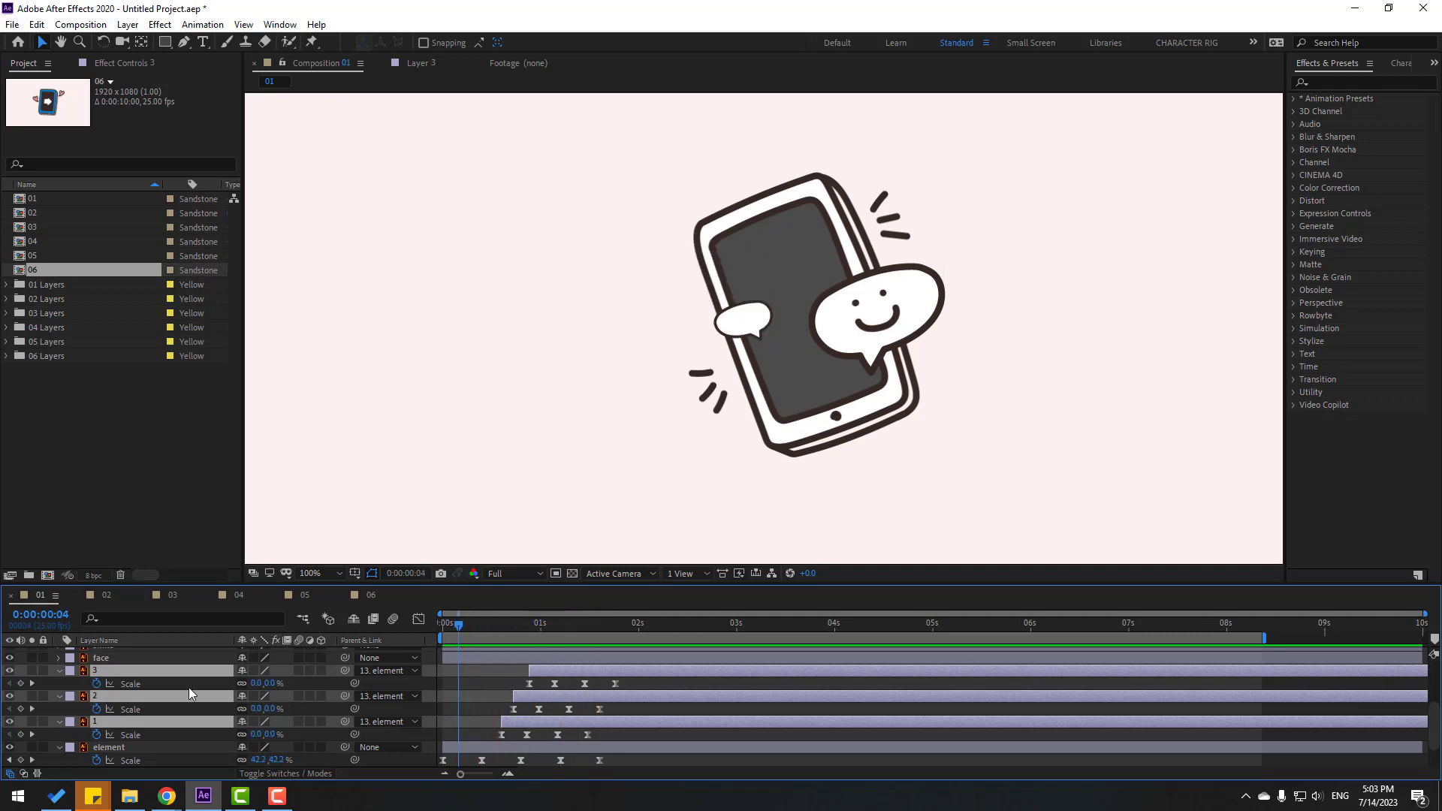
Step: Copy the element layer's Scale keyframes and collapse the properties of the dot and element layers
left_click(57, 672)
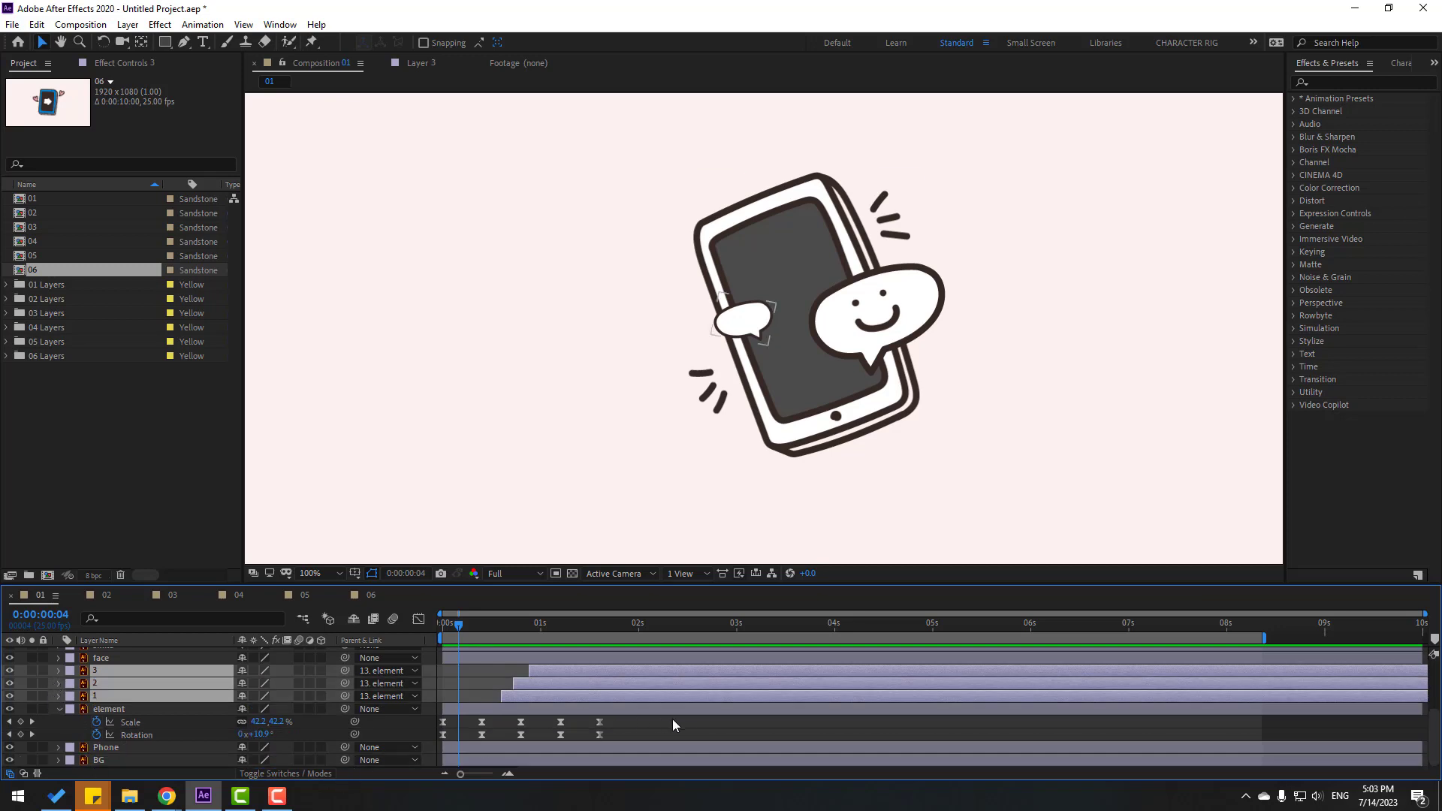
left_click_drag(624, 727, 419, 729)
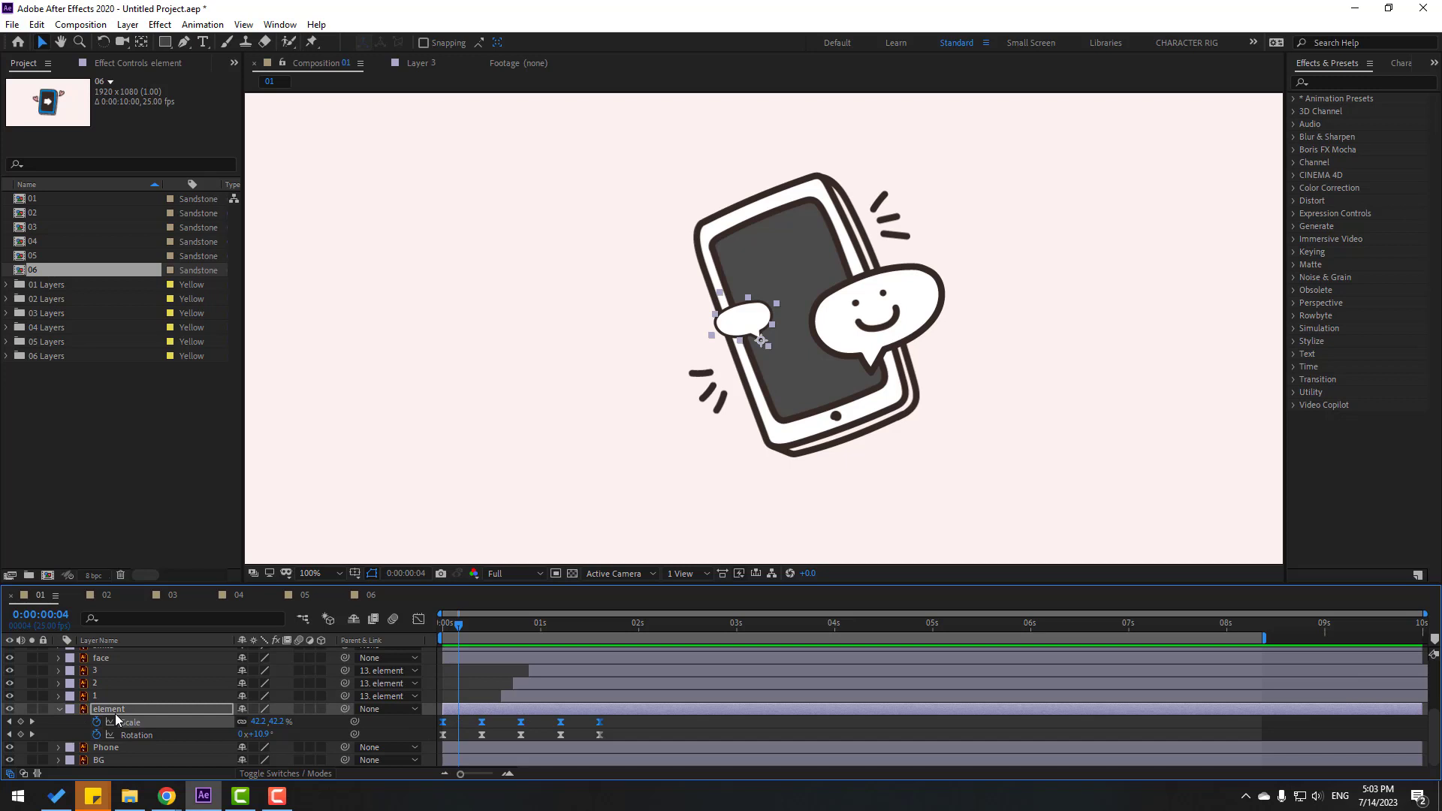
left_click(57, 710)
Step: Move the anchor point of the face layer to the tip of the smiling bubble's tail
left_click(940, 304)
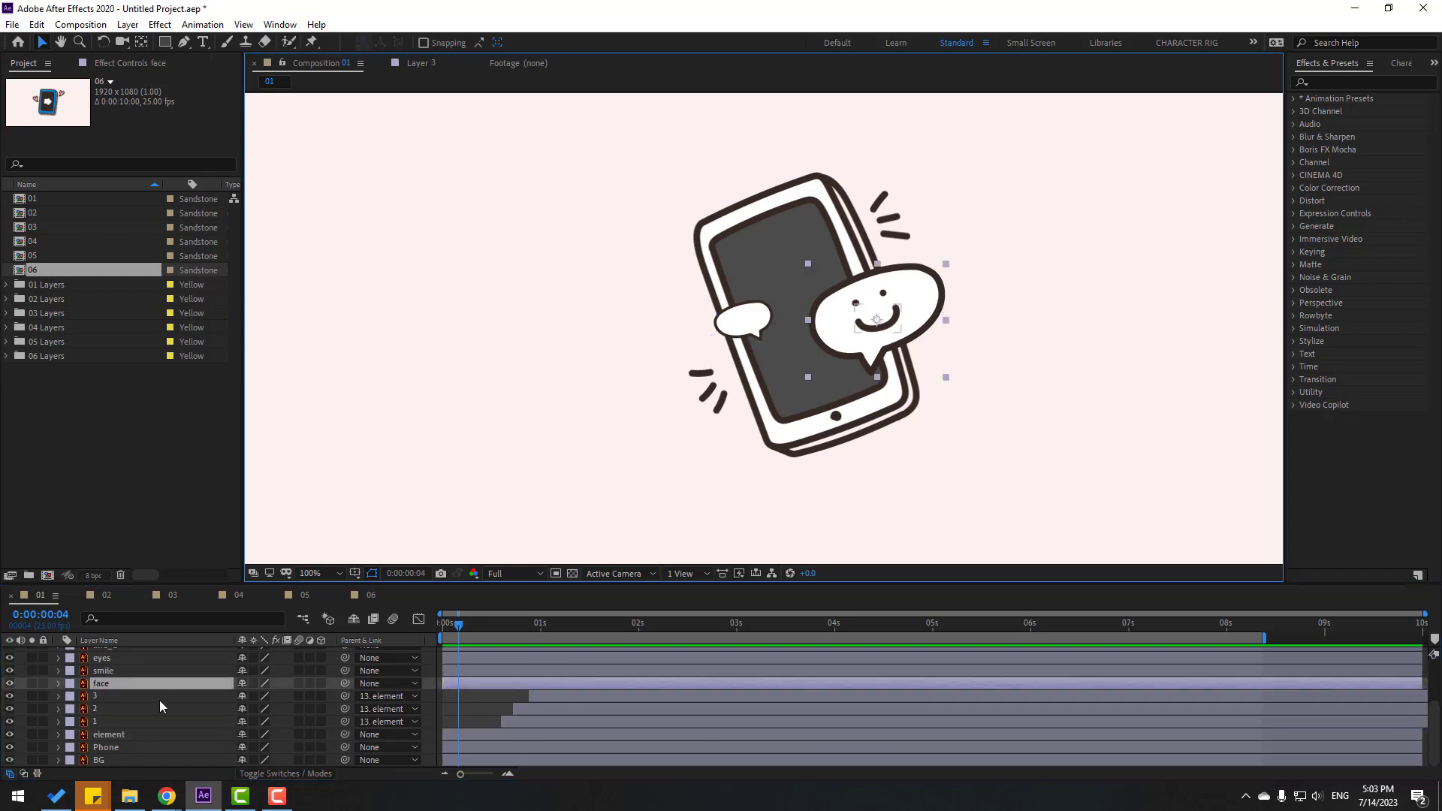
left_click(10, 683)
left_click(9, 684)
left_click(490, 625)
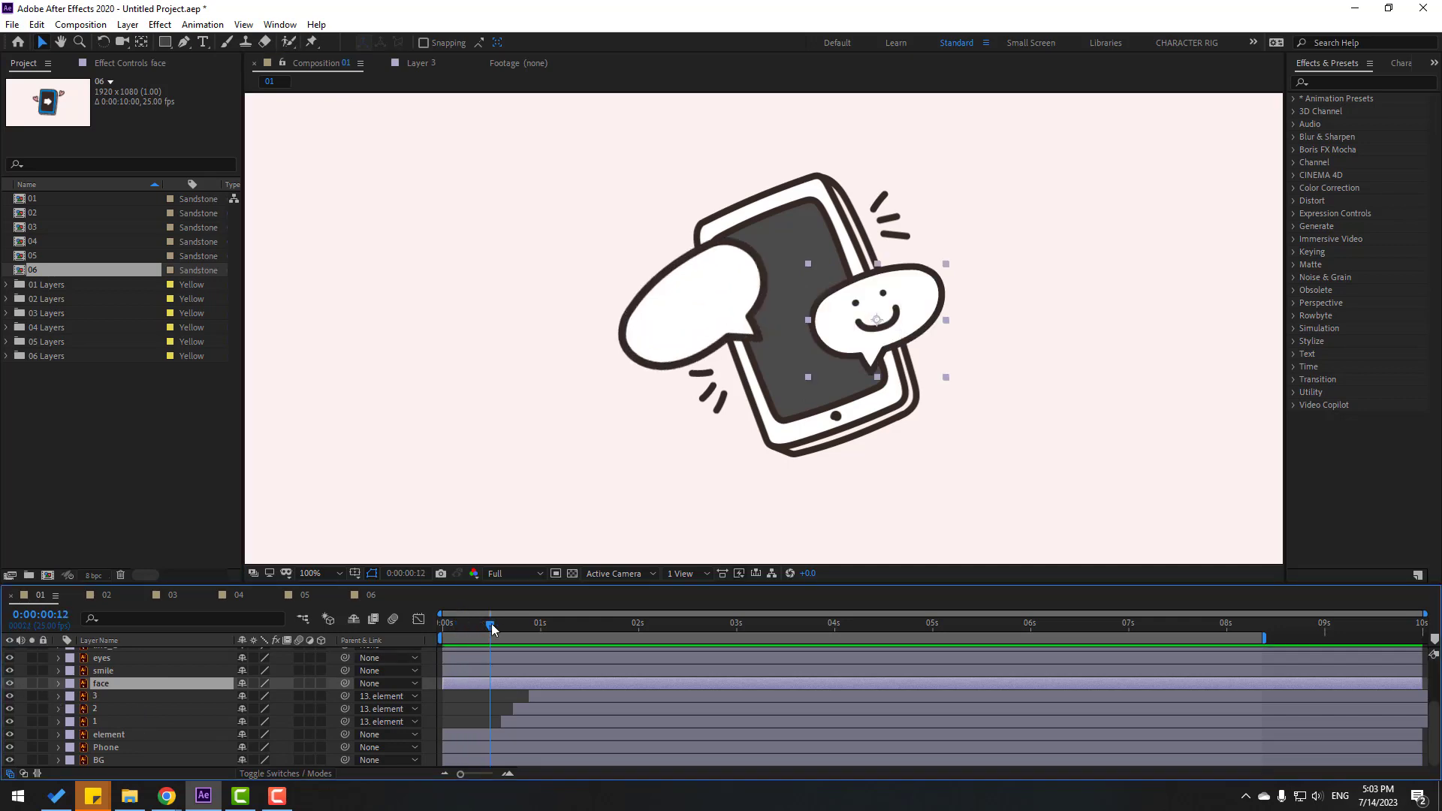
scroll(1107, 351, "up", 2)
left_click_drag(1107, 368, 634, 382)
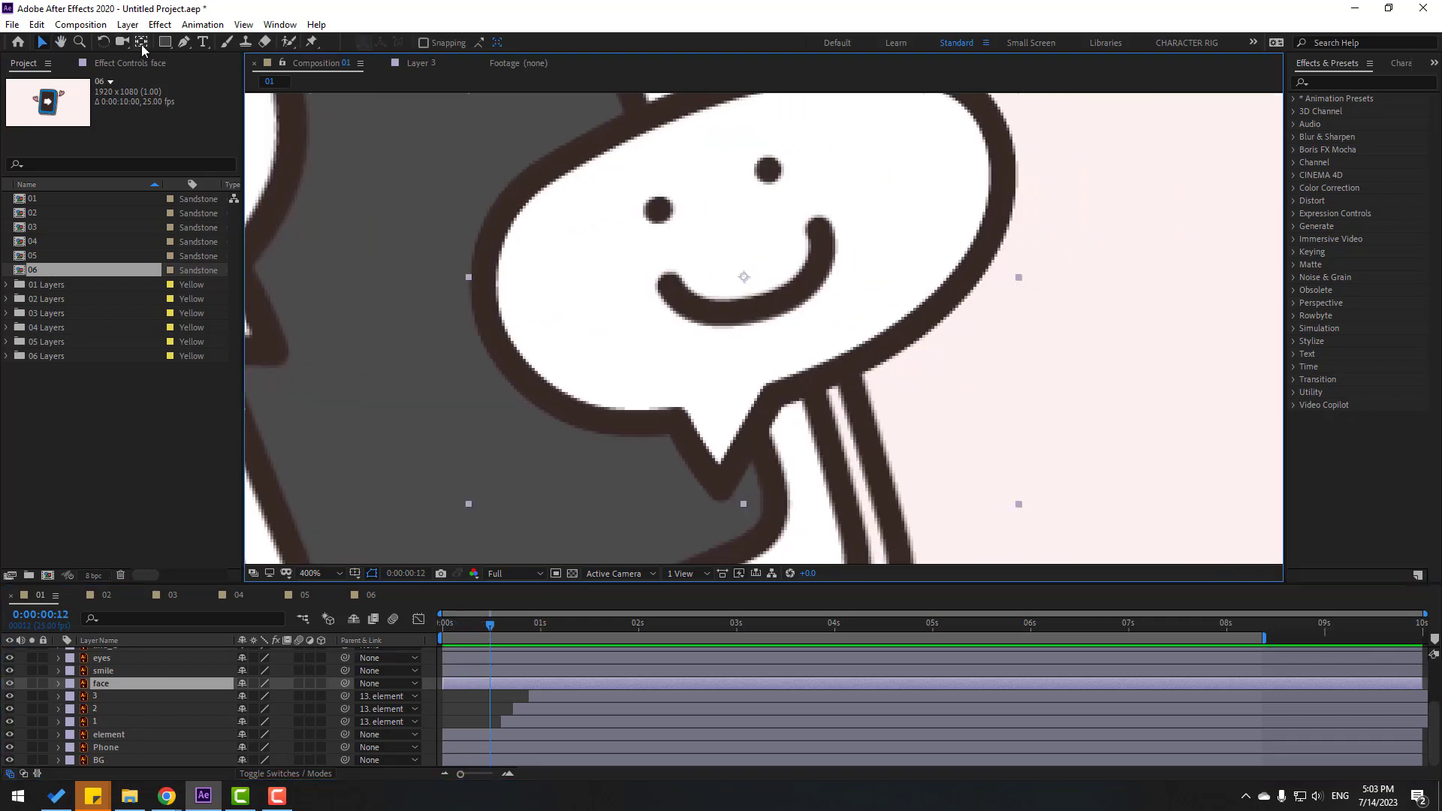
left_click(142, 42)
left_click_drag(744, 277, 718, 495)
left_click(42, 42)
scroll(765, 329, "down", 2)
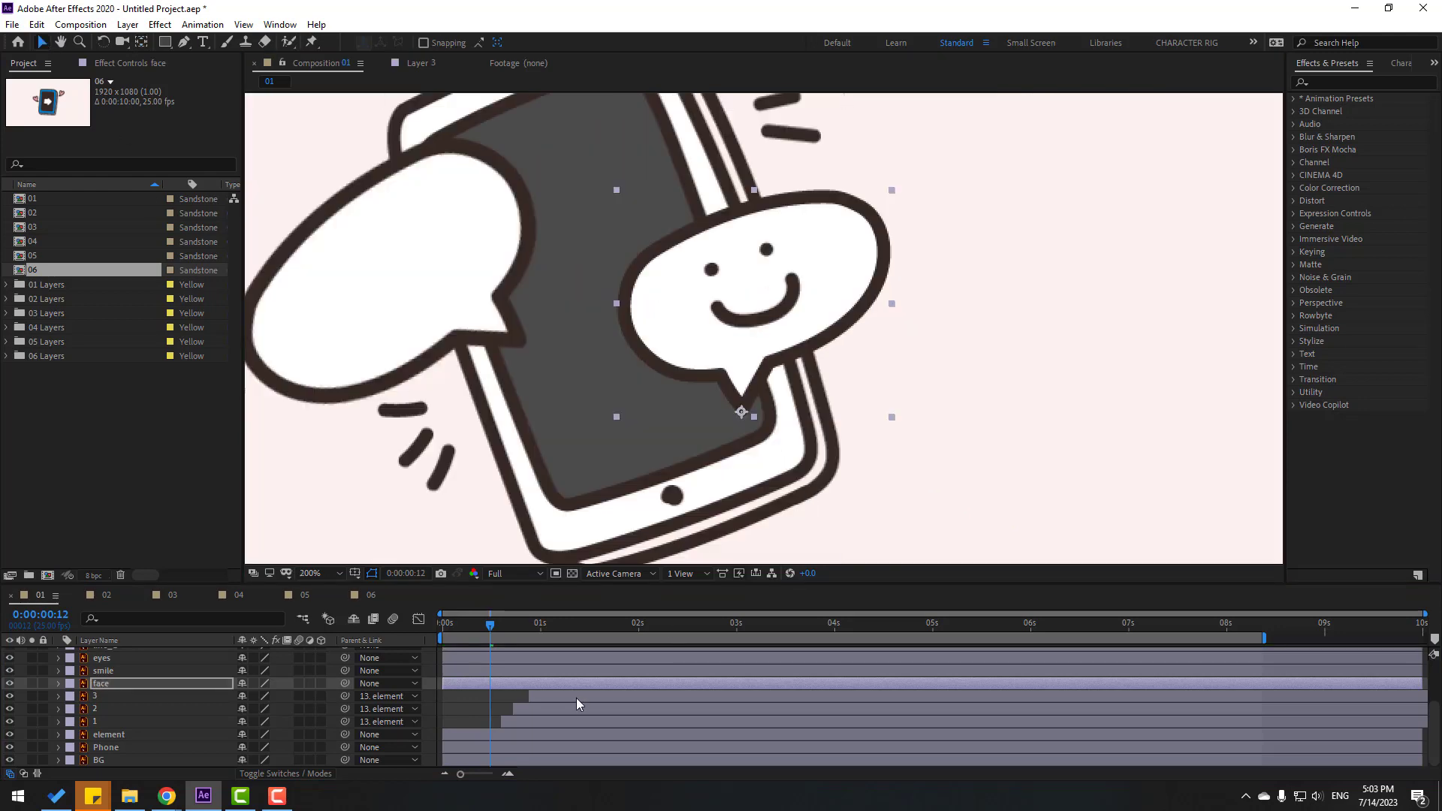
Step: Paste the copied Scale keyframes onto the face layer at 0:00:00:00 and preview both bubbles popping in
left_click_drag(481, 630, 440, 628)
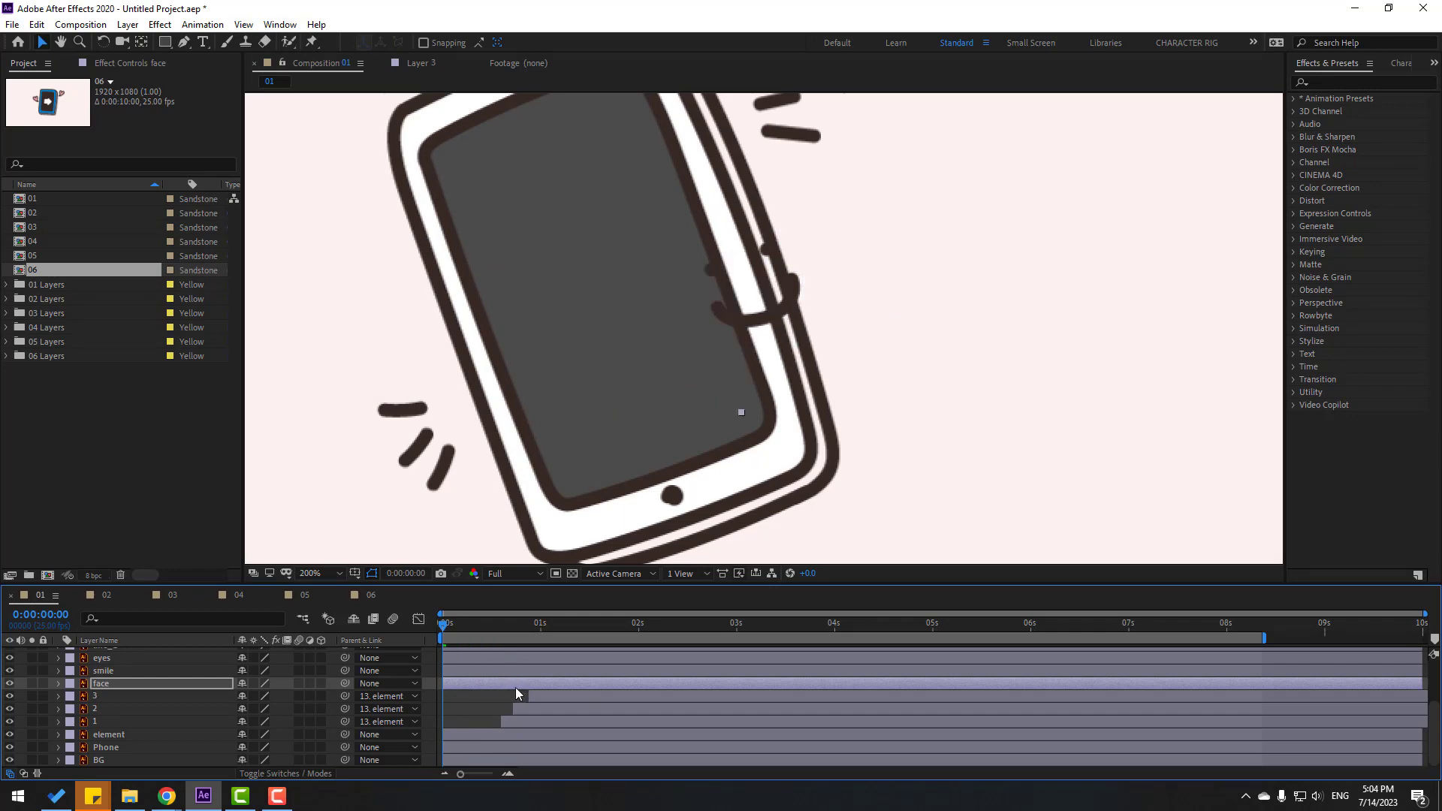
key("comma")
key("comma")
key("space")
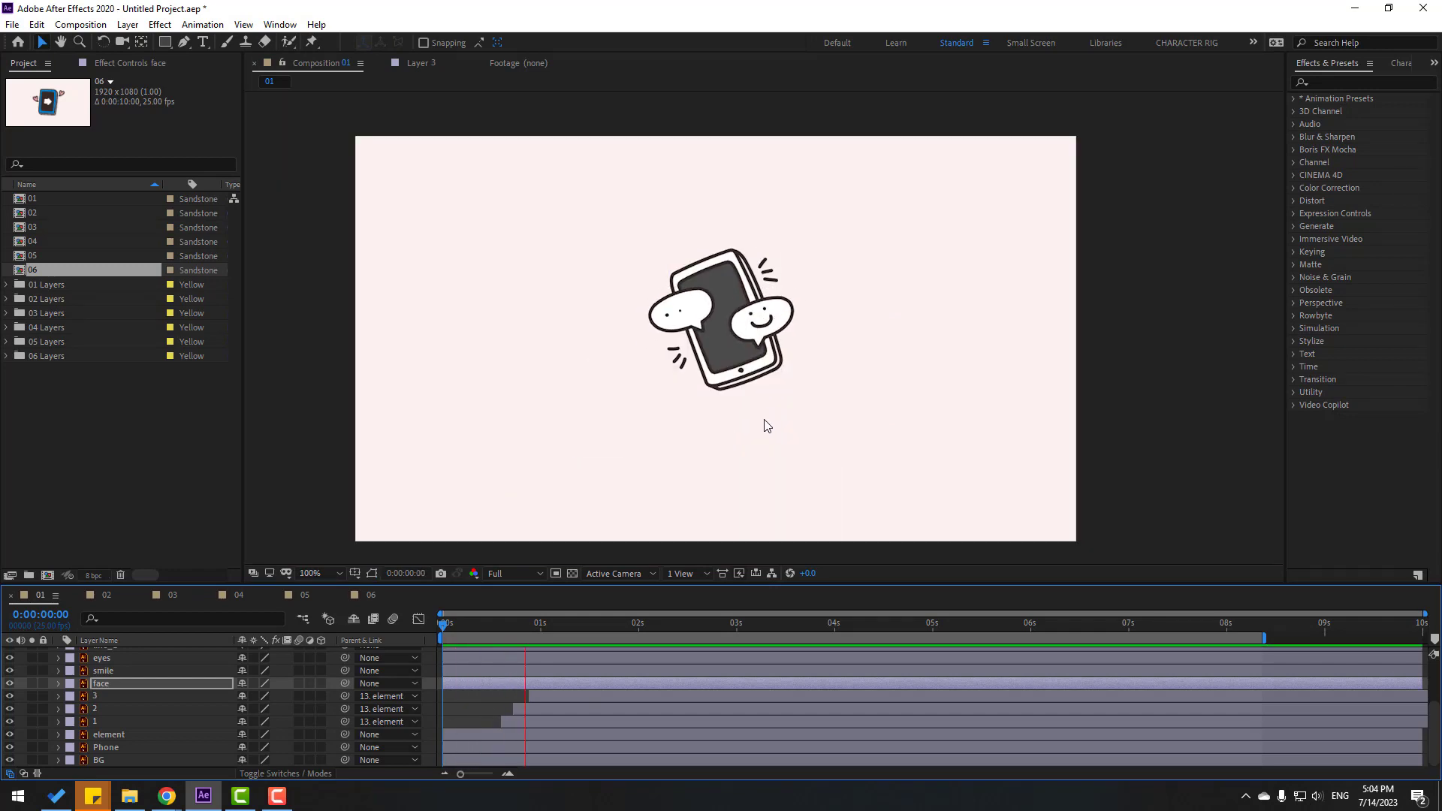
key("period")
left_click(507, 631)
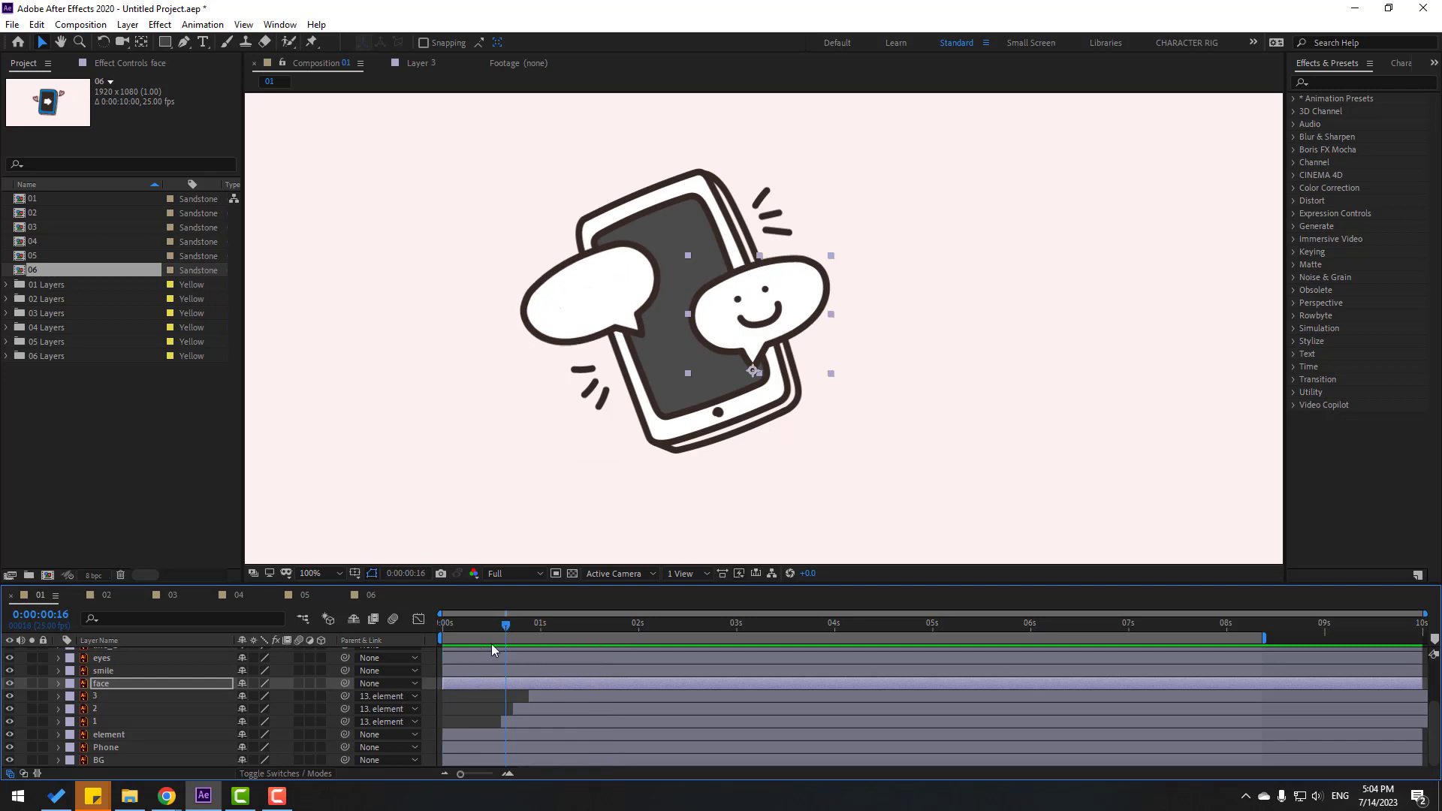
Step: Reveal the face layer's Scale and Rotation and keyframe Rotation at -50° at 0:00:00:00
key("s")
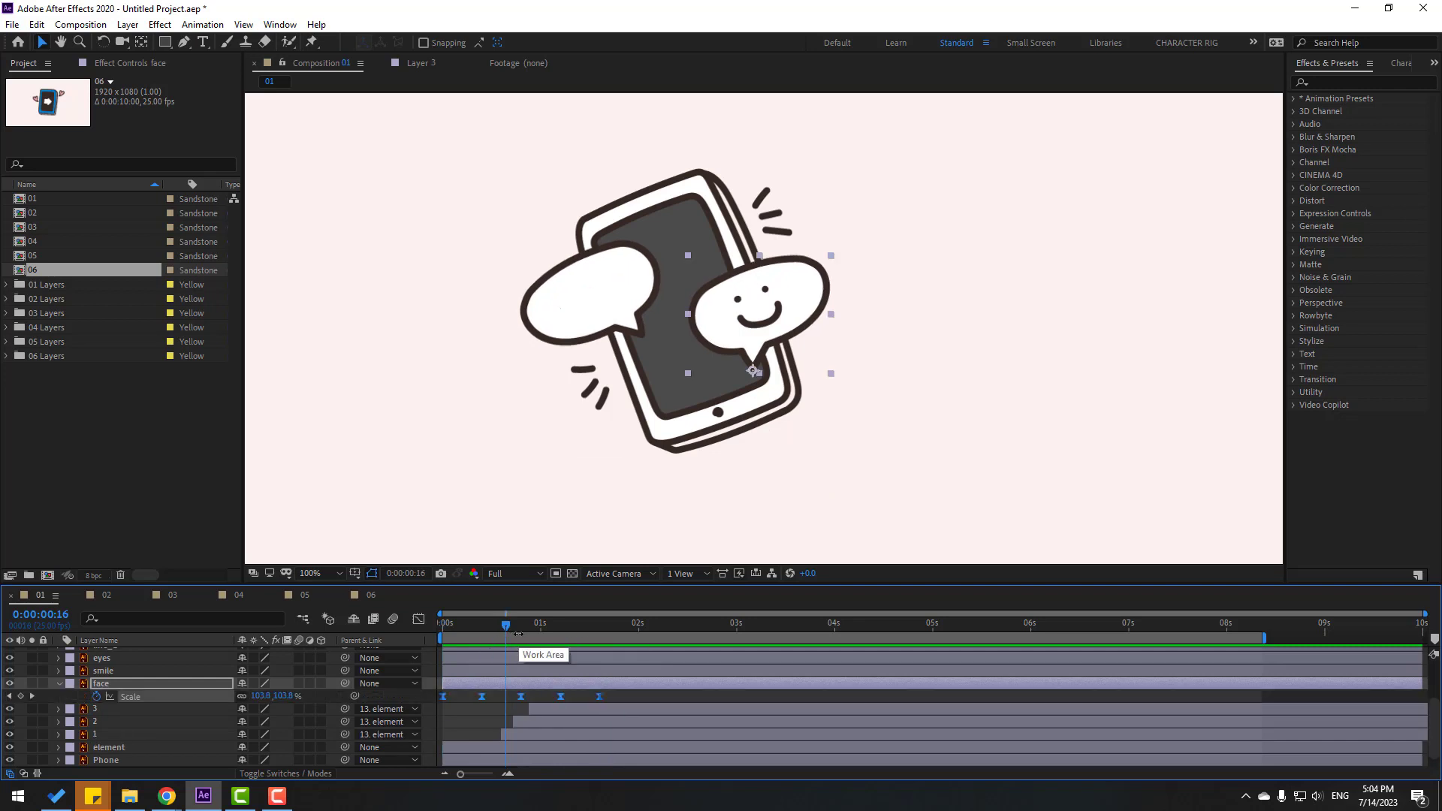
key("shift+r")
left_click_drag(506, 624, 406, 628)
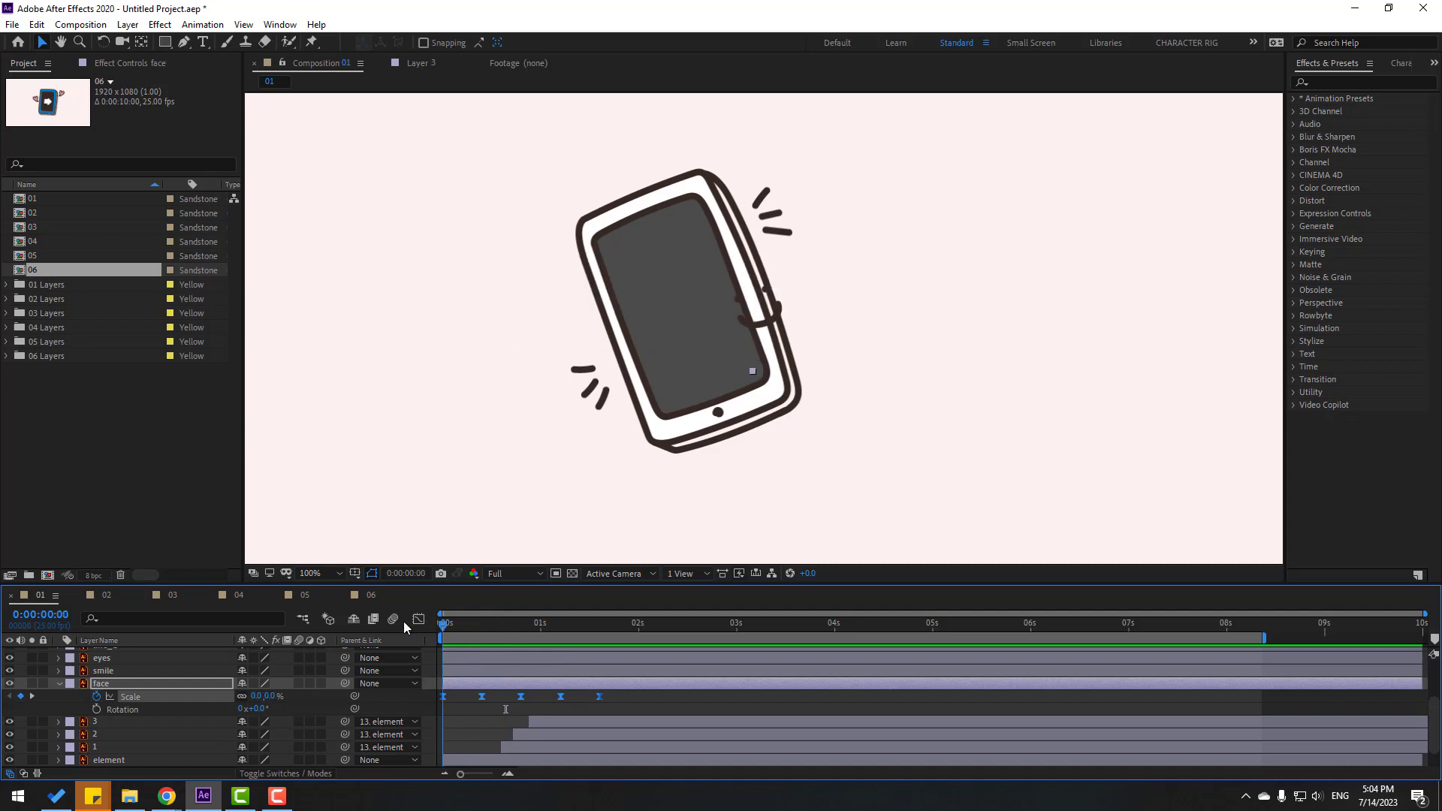
left_click(269, 709)
type("-50")
left_click(193, 706)
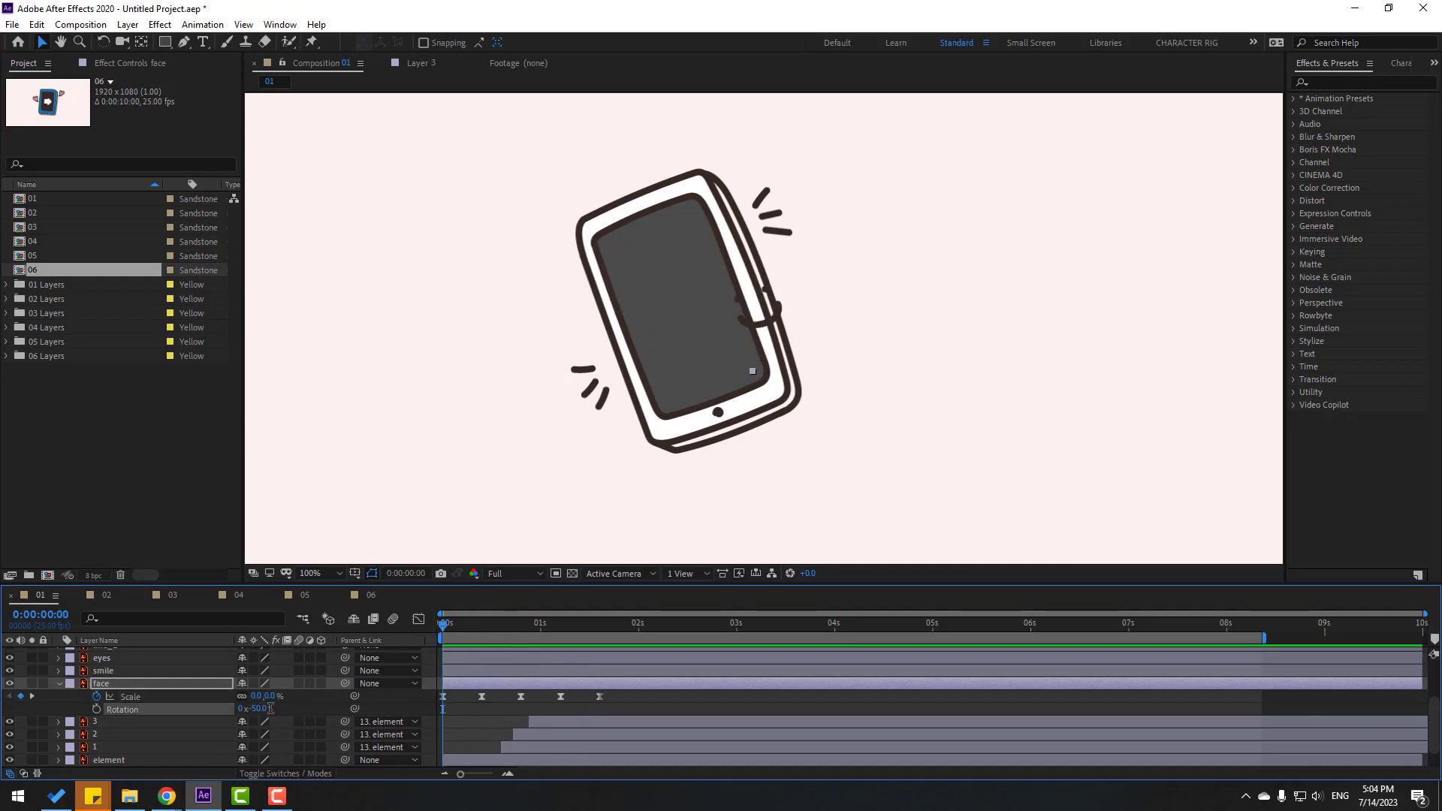
left_click(96, 709)
Step: Keyframe the face layer's Rotation at 25° on its second Scale keyframe and at a negative angle at 0:00:00:20
left_click_drag(448, 627, 478, 634)
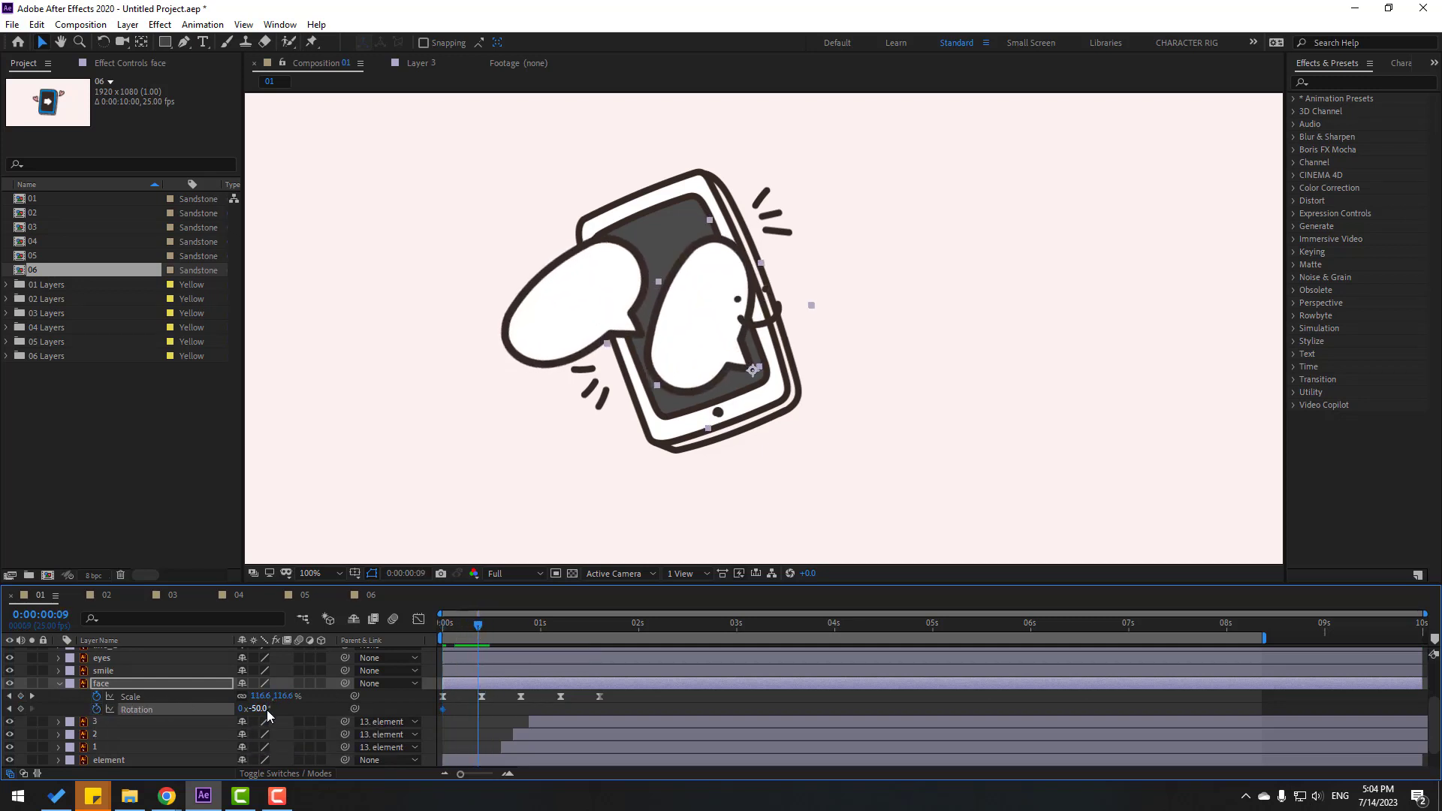
key("Return")
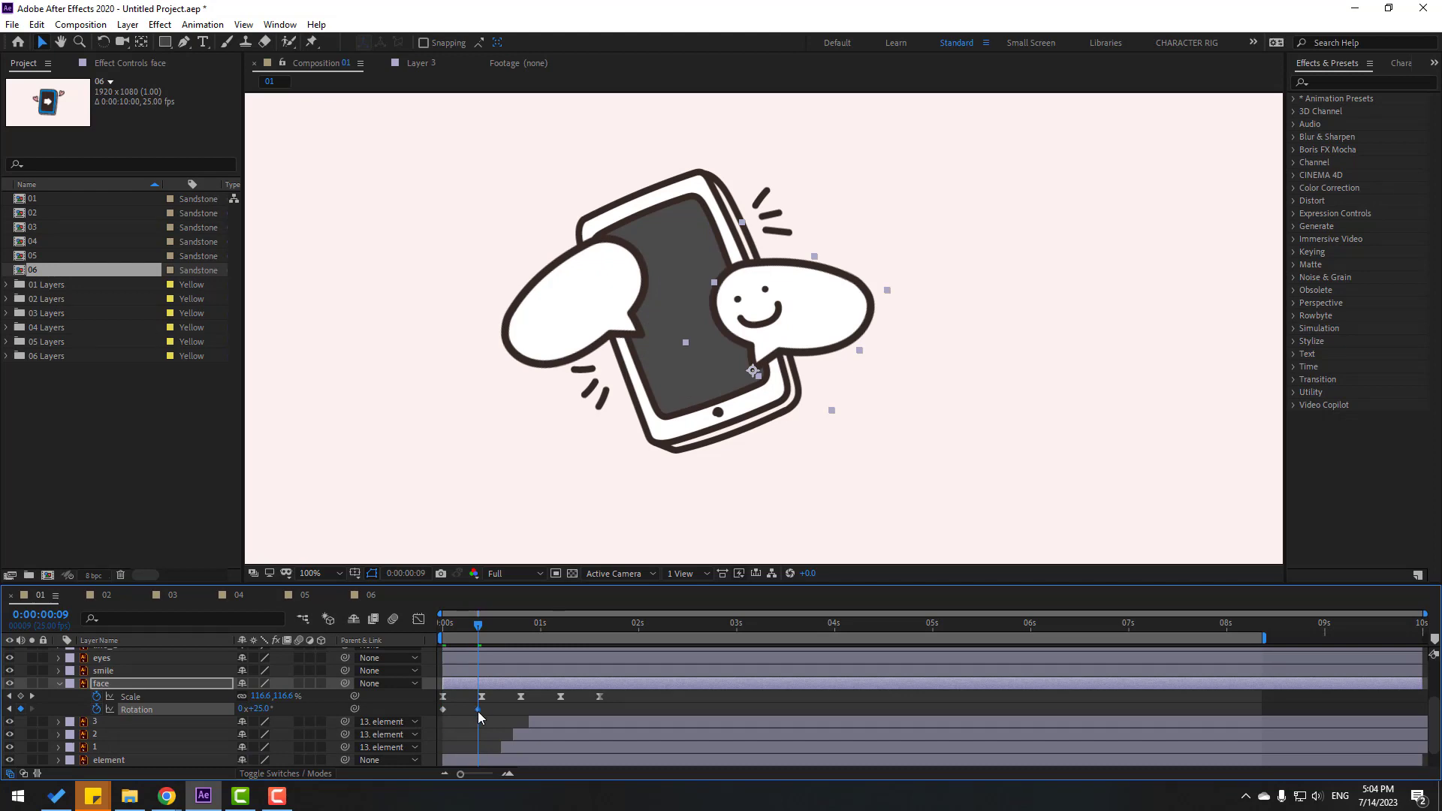
left_click_drag(479, 711, 482, 711)
left_click_drag(485, 634, 520, 635)
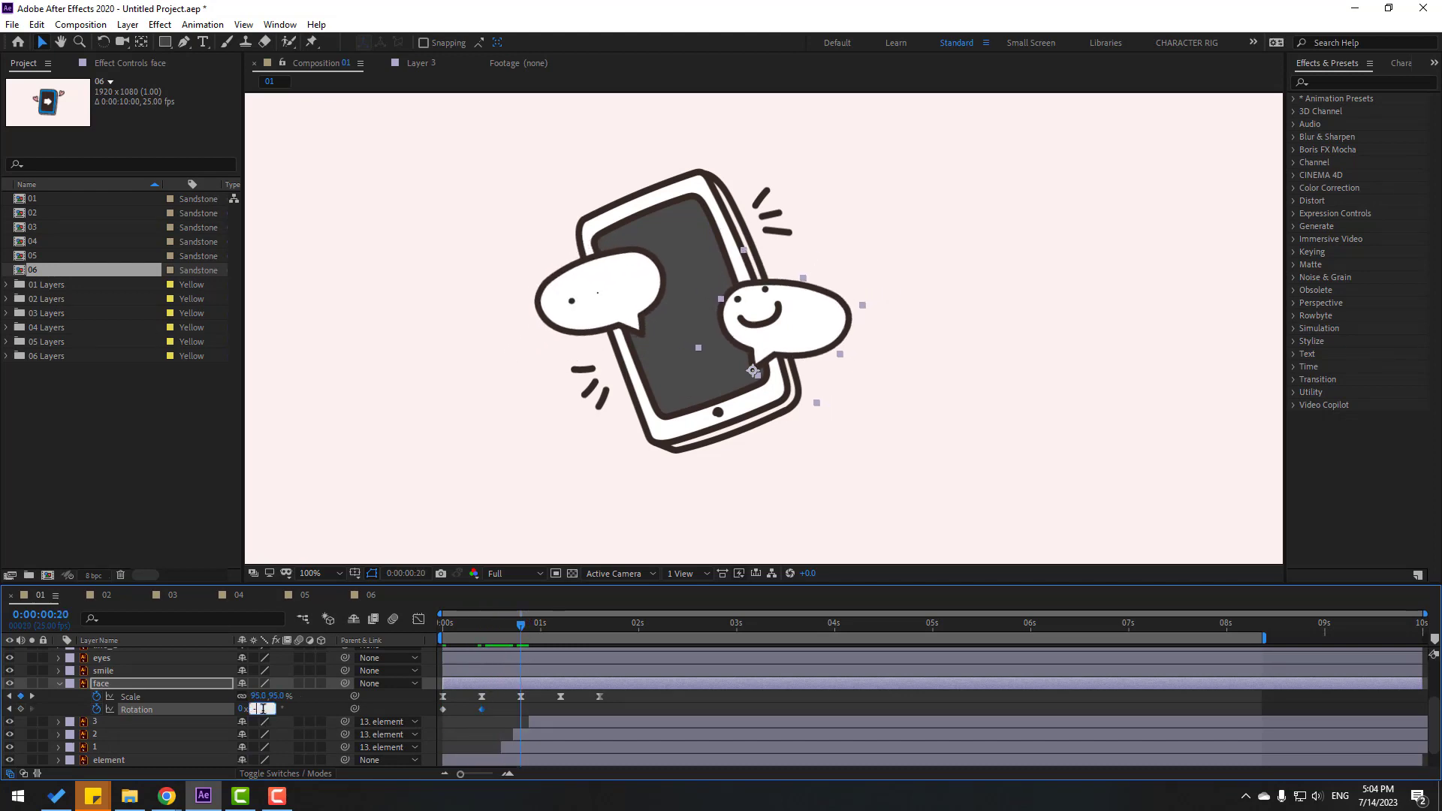
key("Return")
Step: Keyframe the face layer's Rotation at 7° on its fourth Scale keyframe and at 0° at 0:00:01:15
left_click_drag(538, 630, 602, 629)
left_click(259, 708)
type("7")
key("Return")
left_click(259, 709)
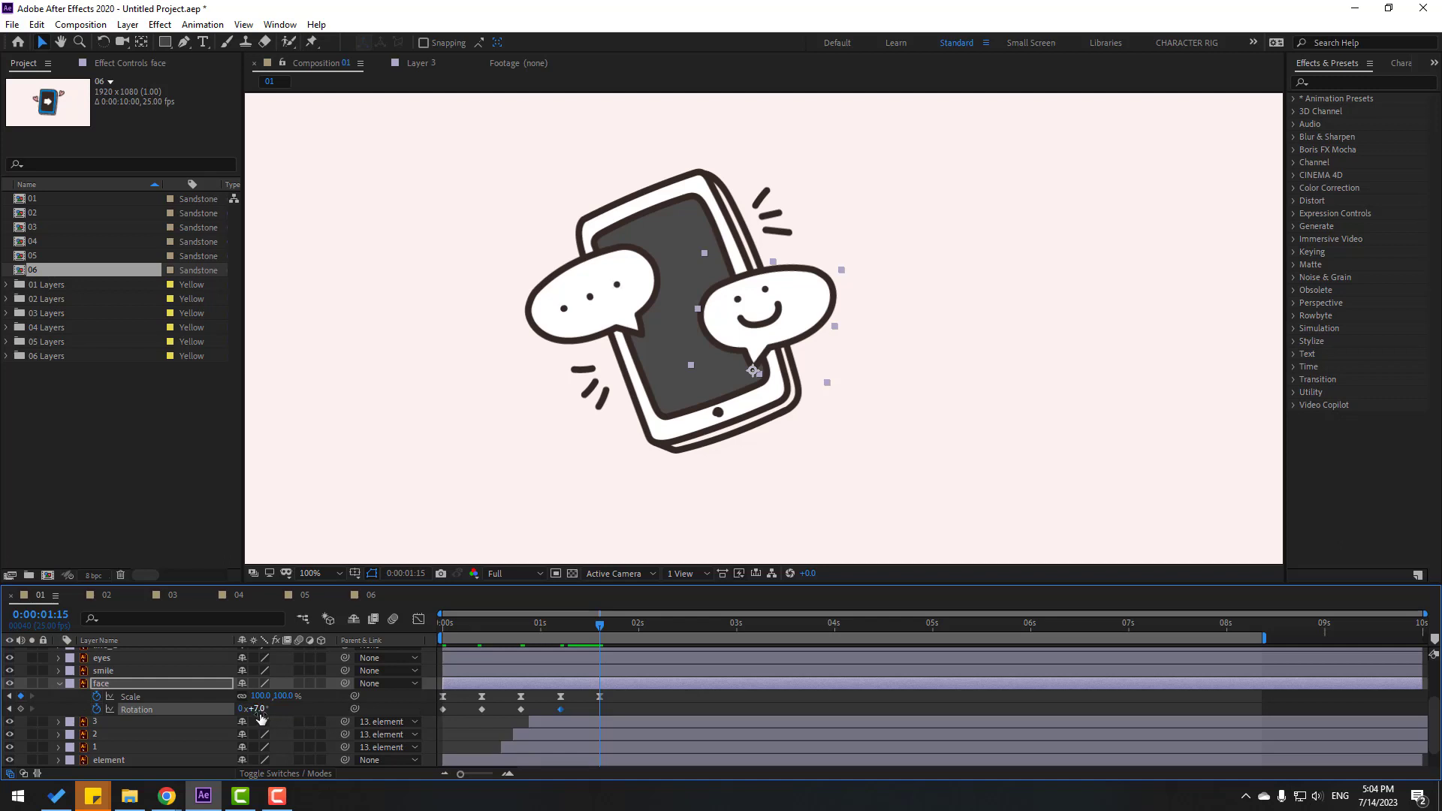
type("0")
key("Return")
Step: Apply Easy Ease to all of the face layer's Rotation keyframes and preview the animation
left_click_drag(611, 709, 413, 723)
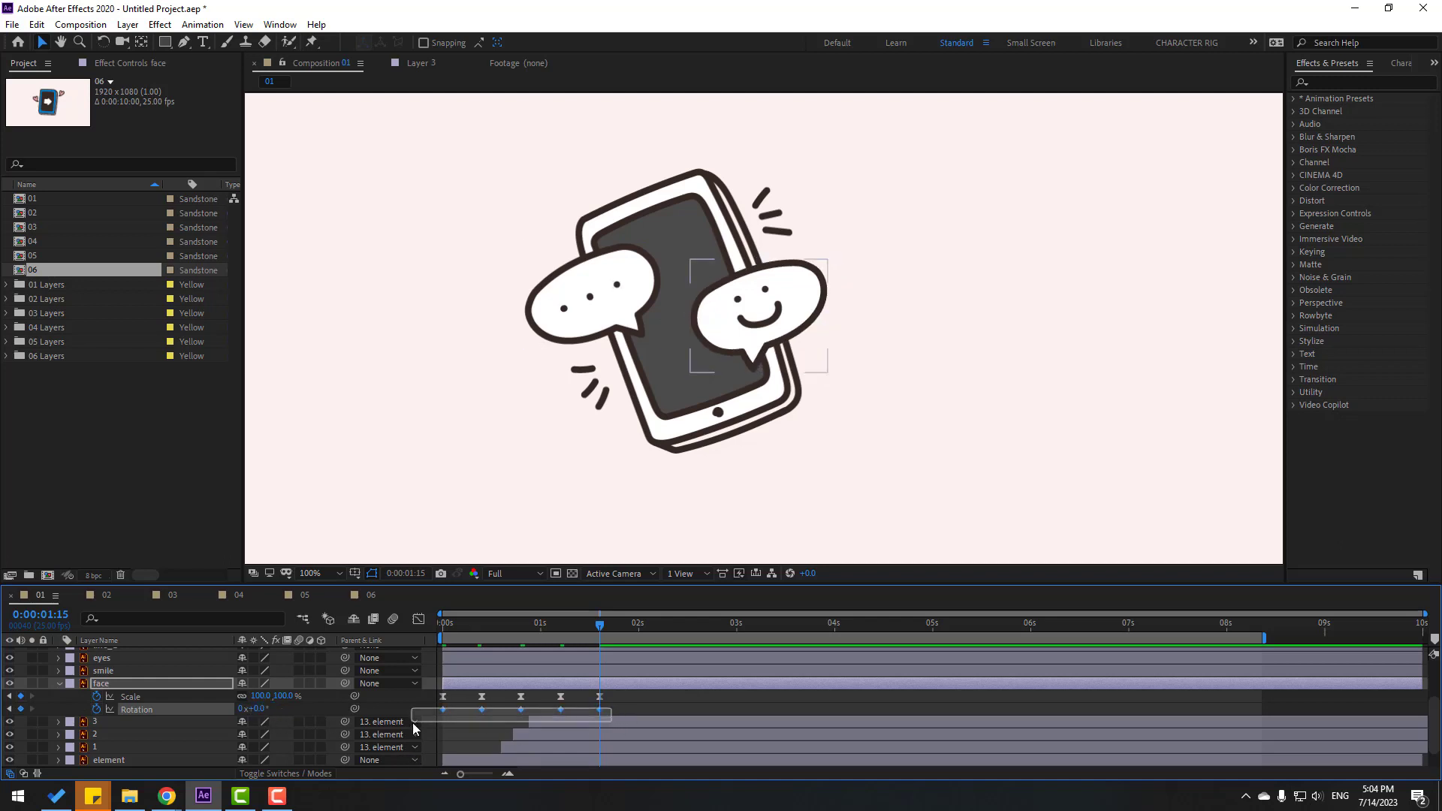
right_click(443, 710)
mouse_move(526, 700)
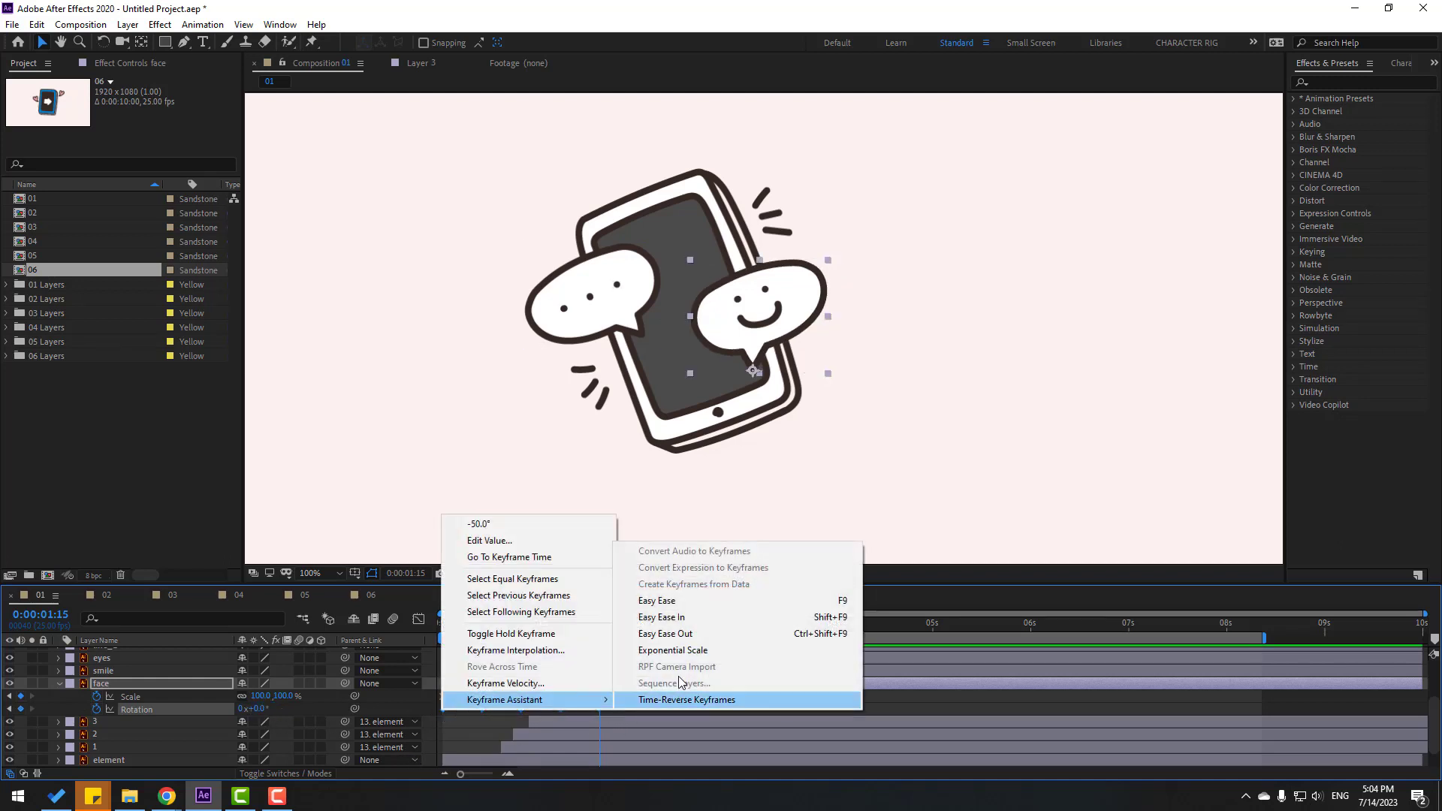
left_click(680, 600)
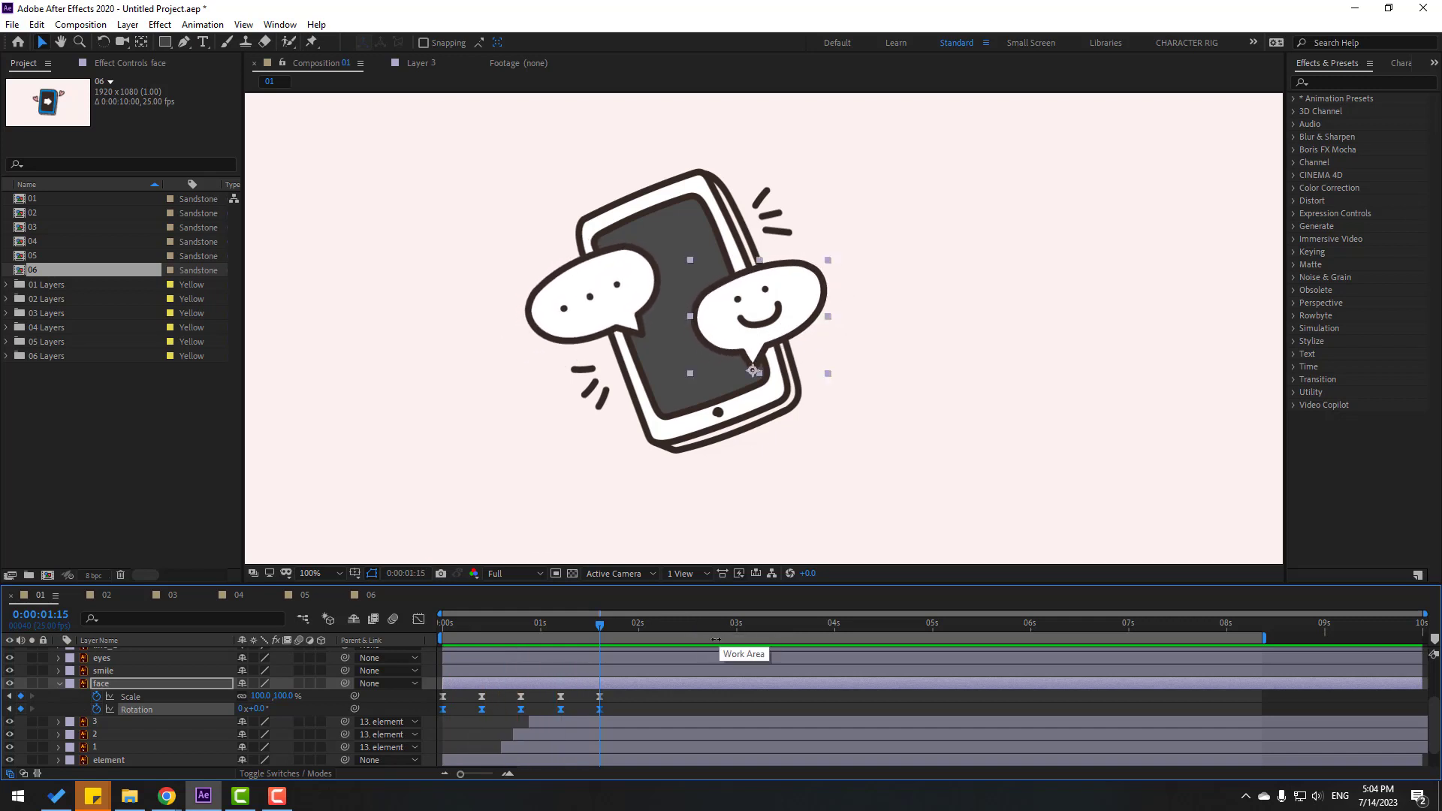
left_click(662, 706)
key("space")
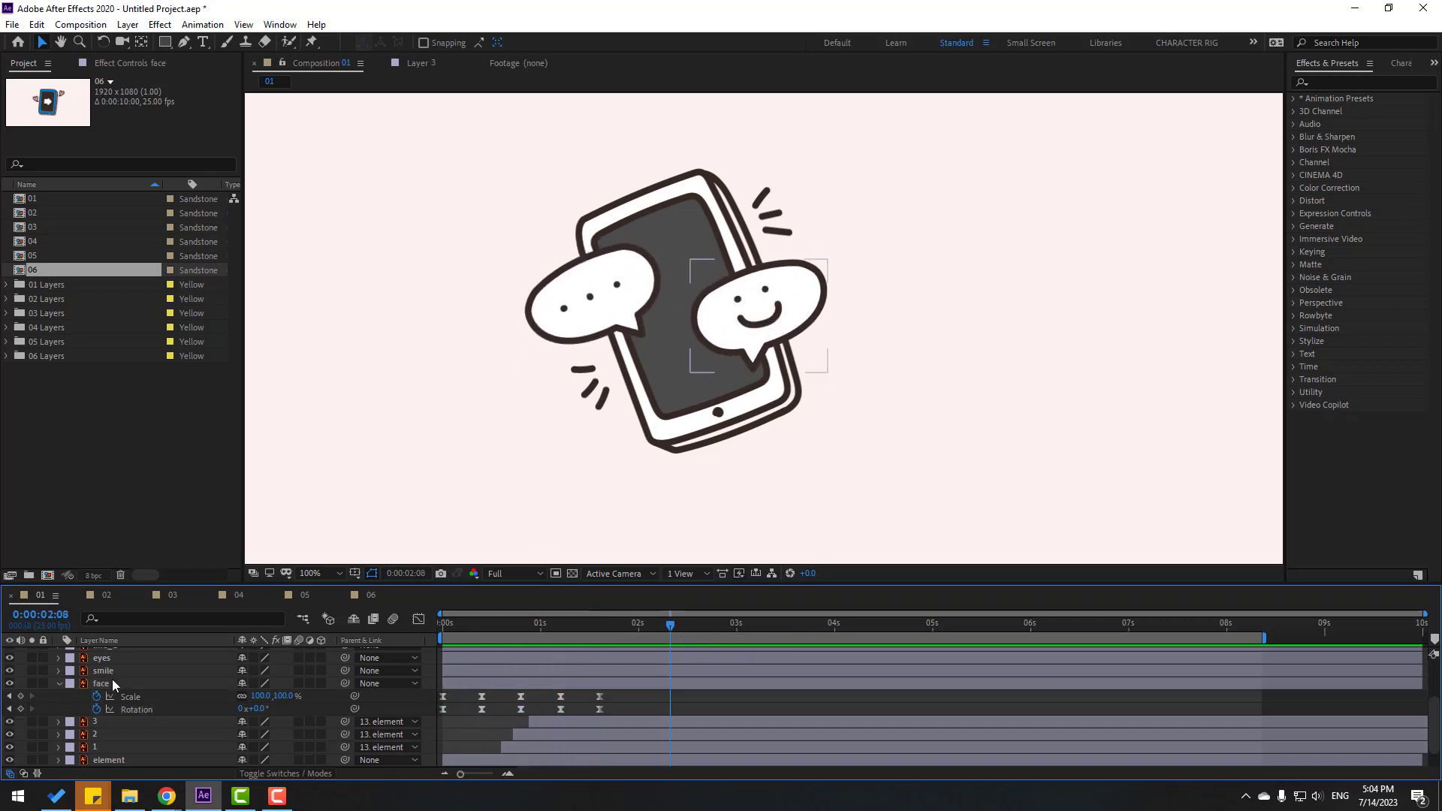
Step: Parent the eyes and smile layers to the face layer
left_click(106, 660)
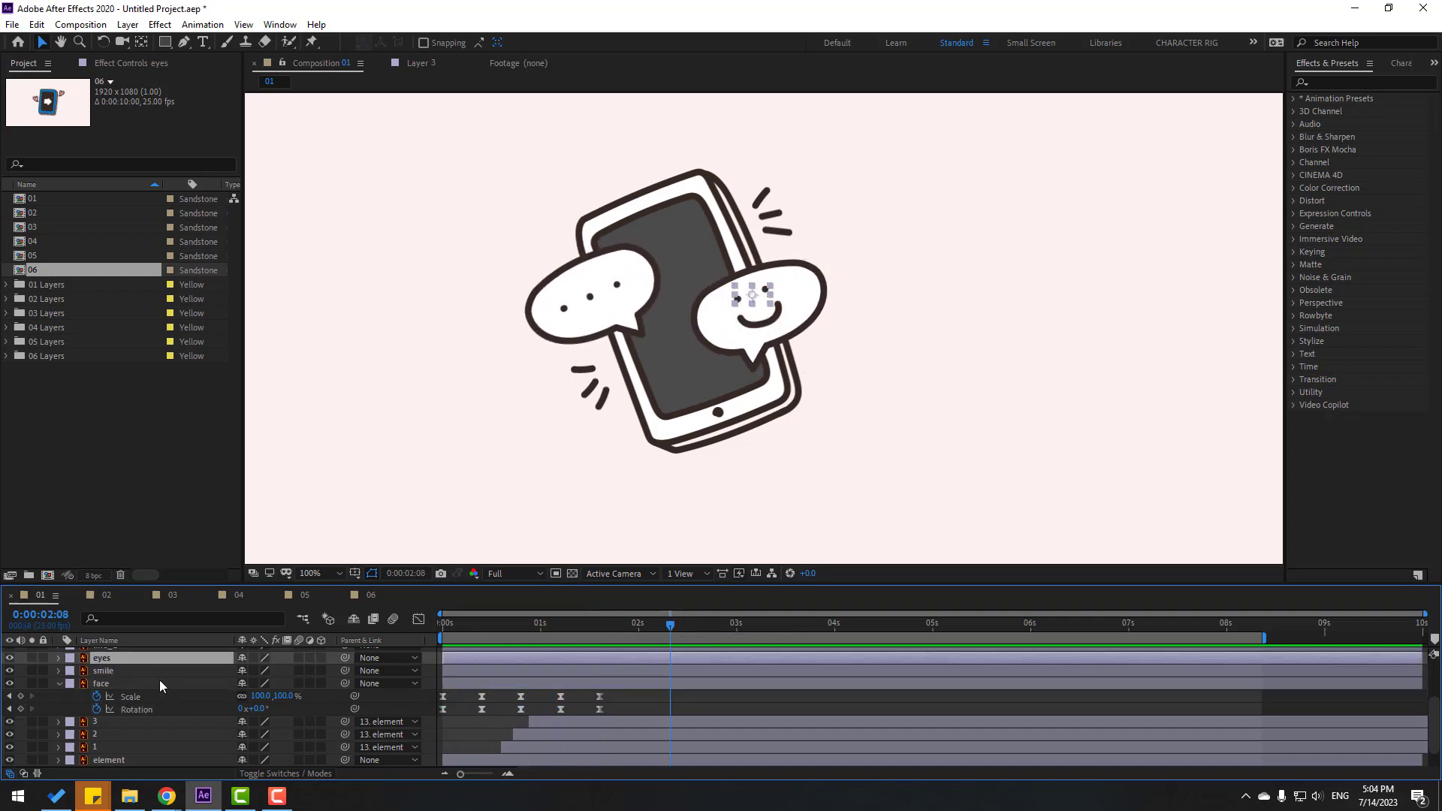
left_click(109, 672, "shift")
left_click_drag(341, 658, 89, 685)
left_click(69, 708)
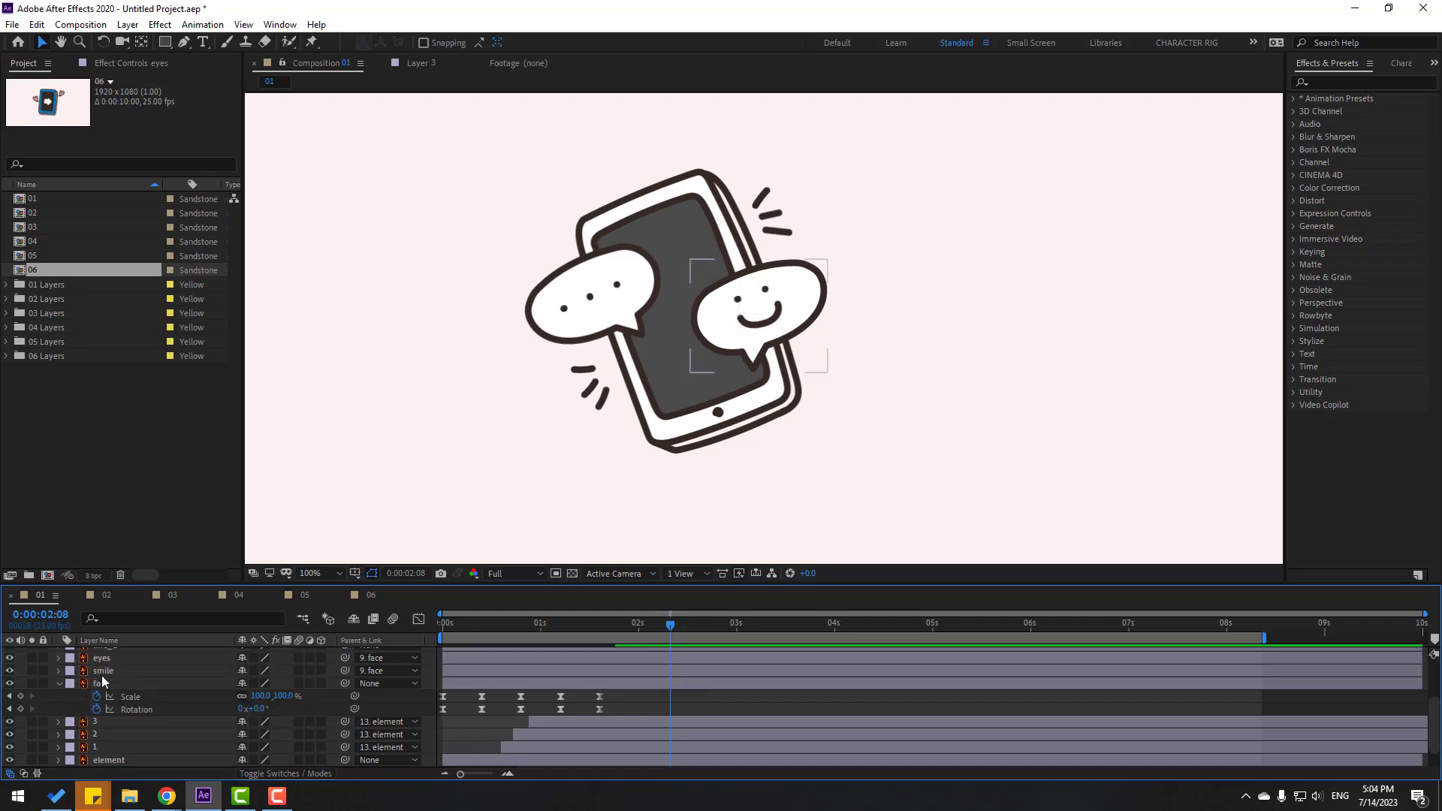
Step: Unlink the smile layer's Scale, reduce its vertical scale to 38%, and keyframe it at 0:00:01:09
left_click(103, 672)
scroll(765, 318, "up", 4)
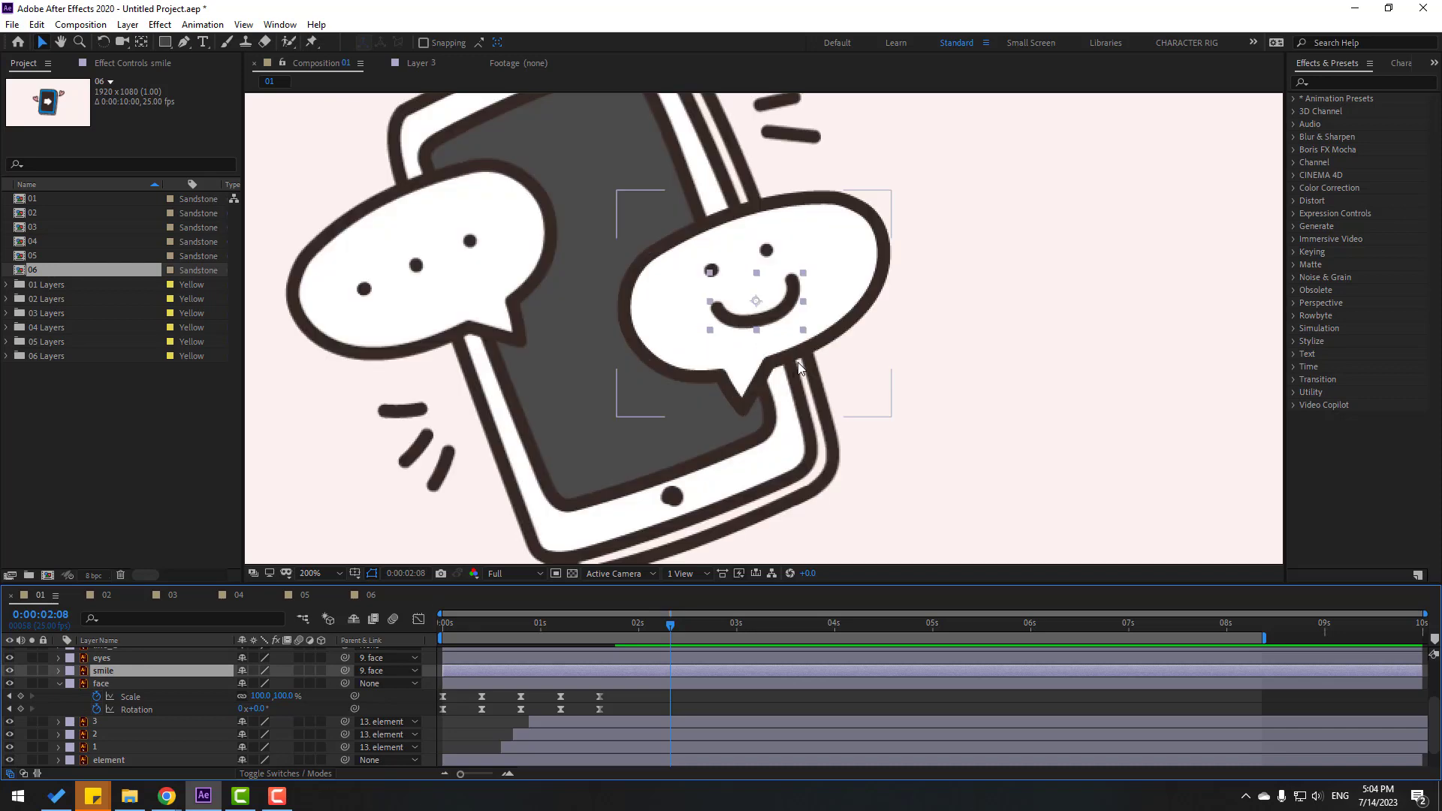
key("s")
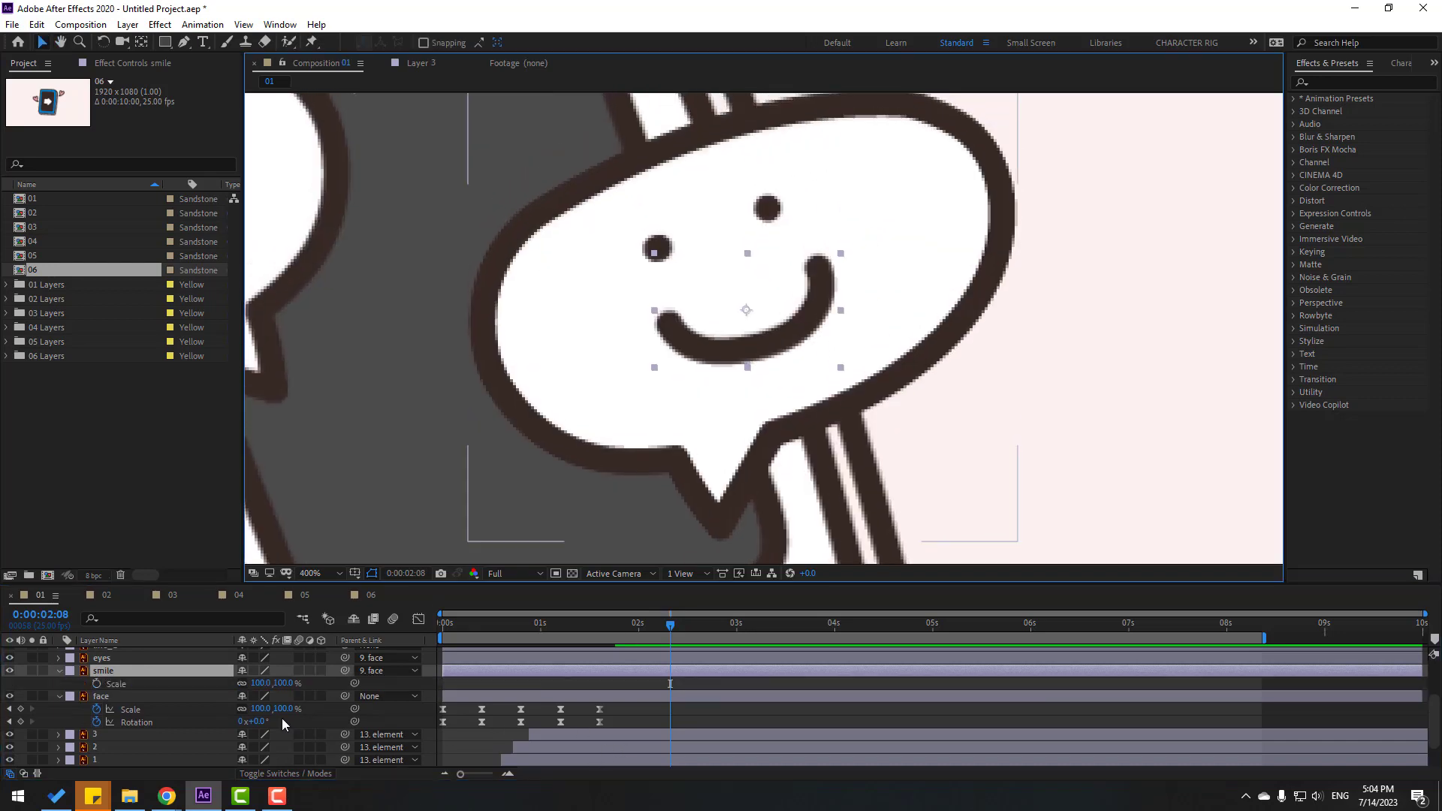
left_click(238, 683)
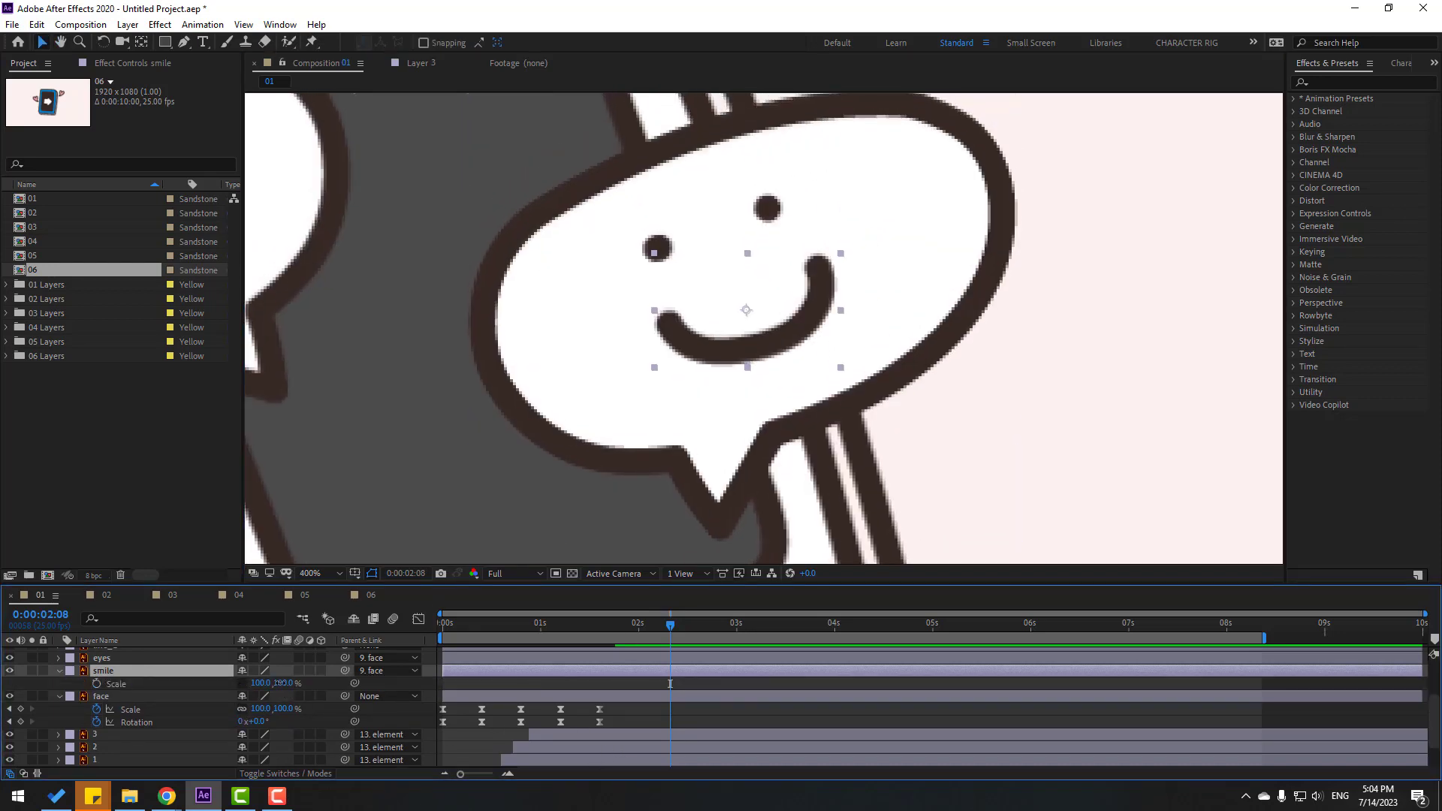
left_click_drag(284, 683, 237, 683)
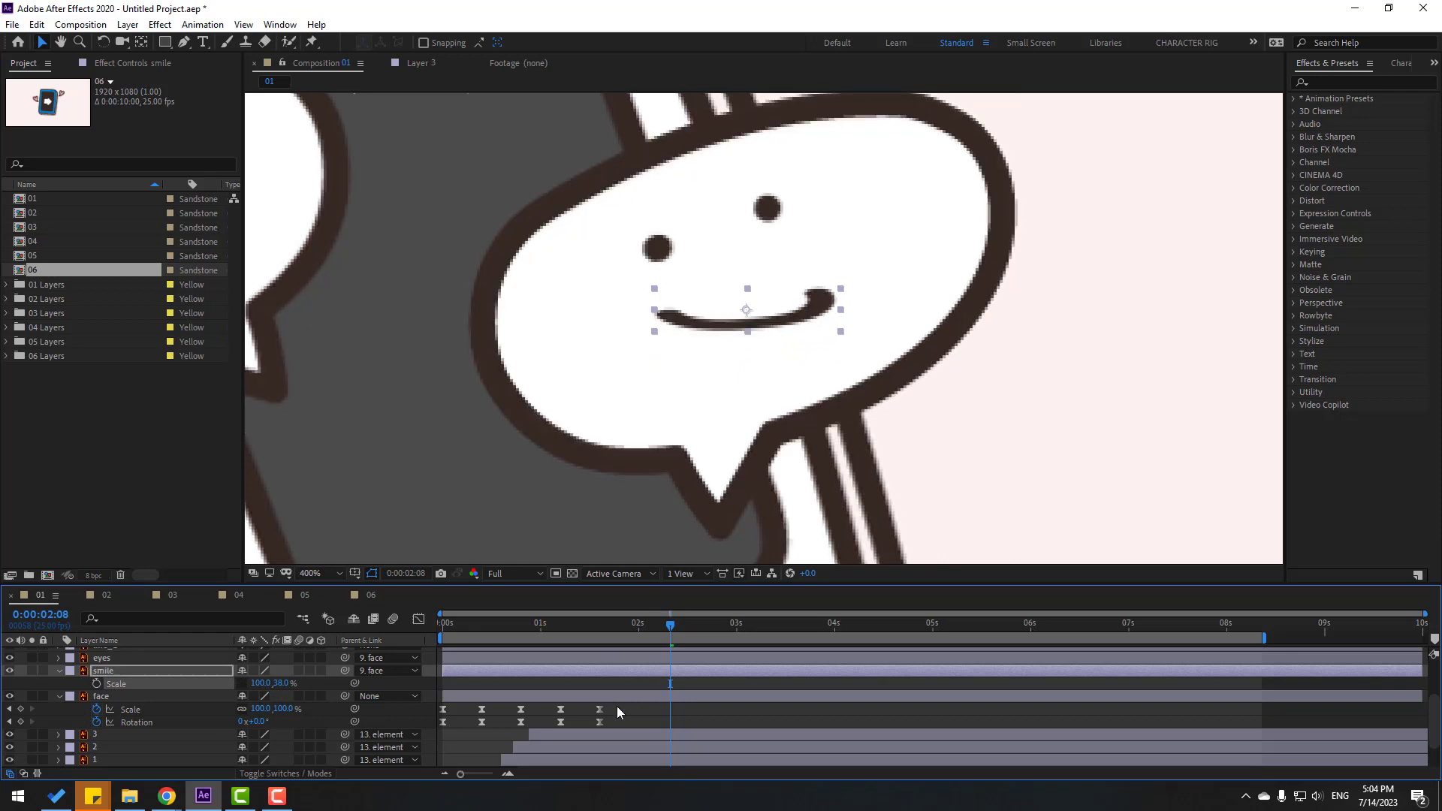
key("space")
left_click(96, 684)
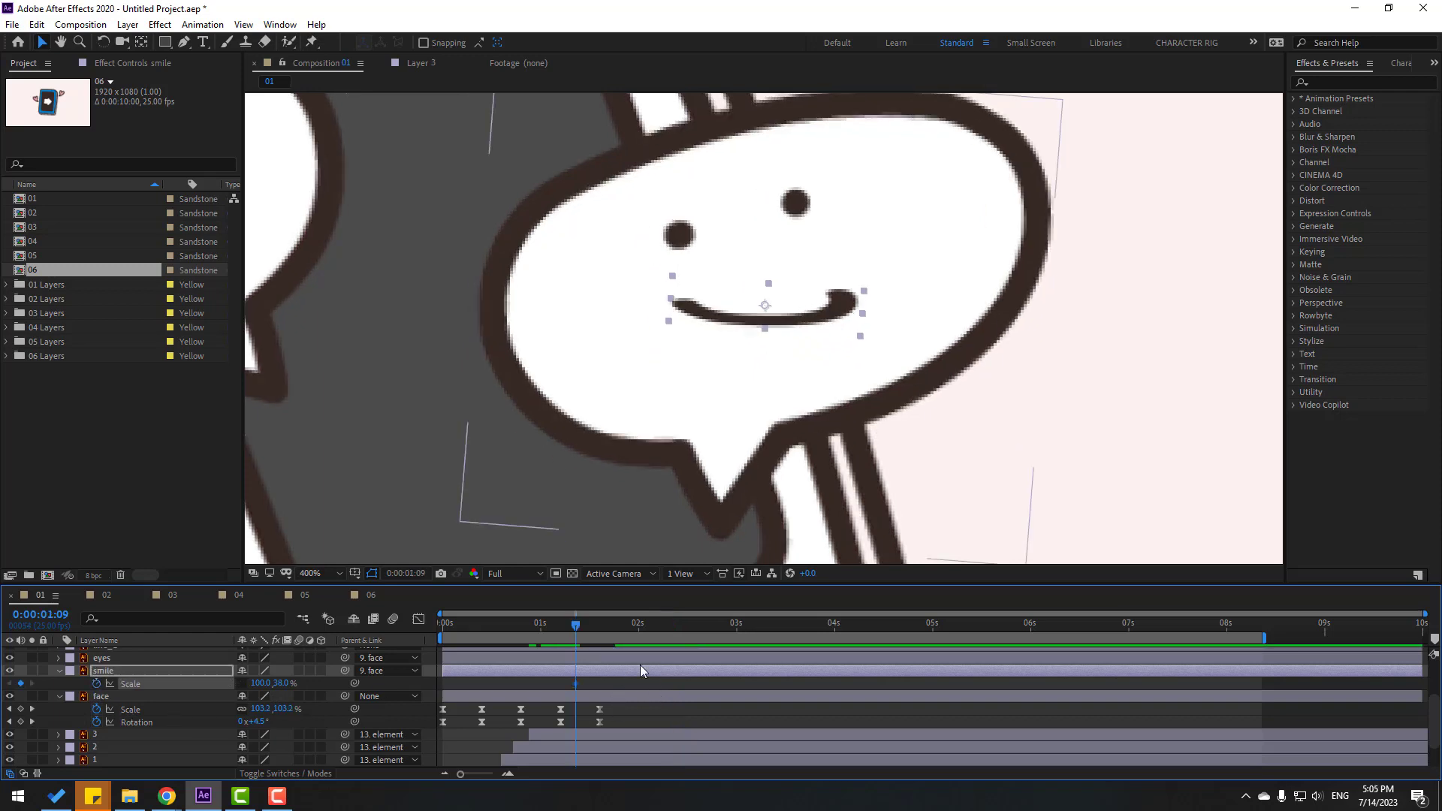
Step: Keyframe the smile's vertical scale at 100% at 0:00:01:21 and apply Easy Ease to both Scale keyframes
left_click_drag(575, 626, 623, 631)
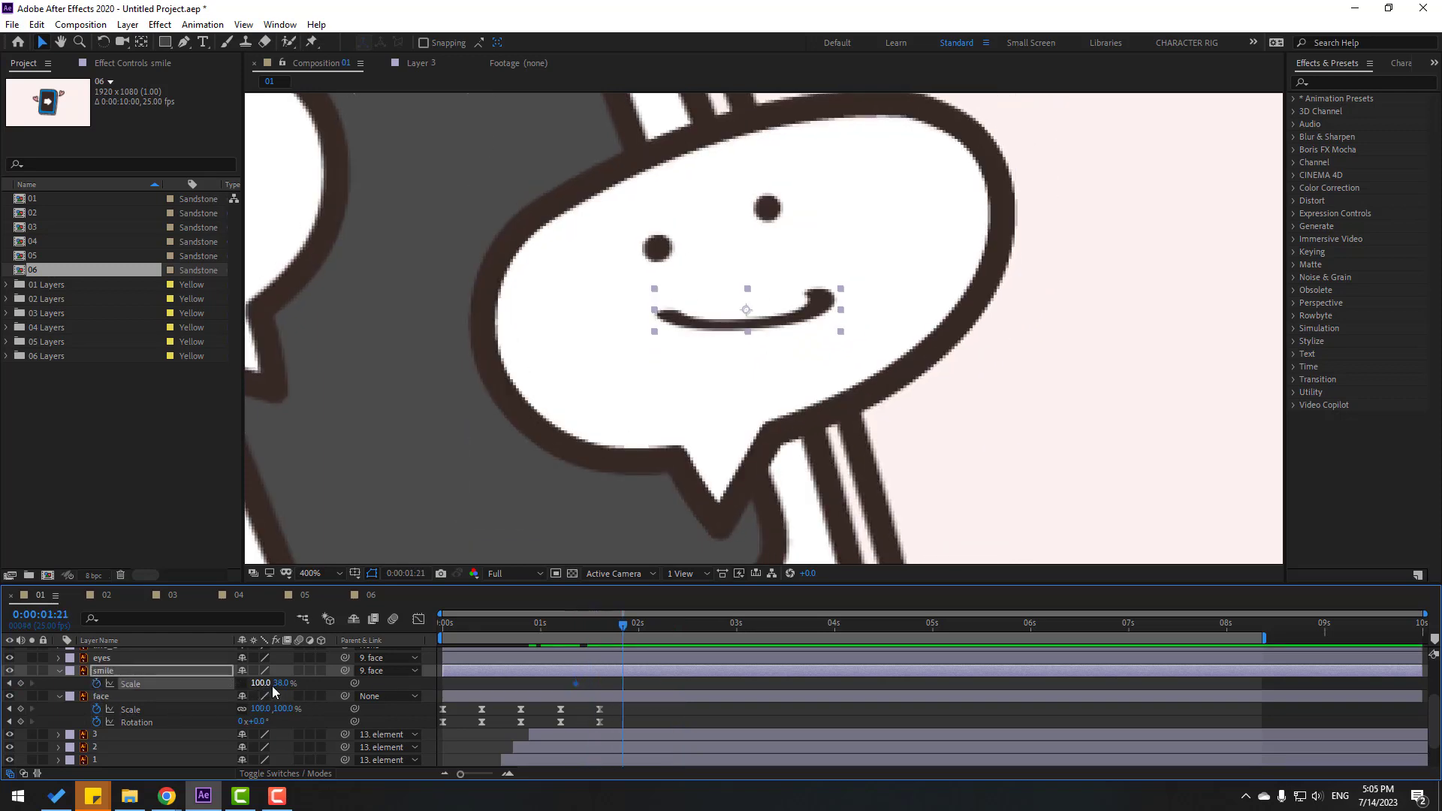
left_click(282, 684)
type("100")
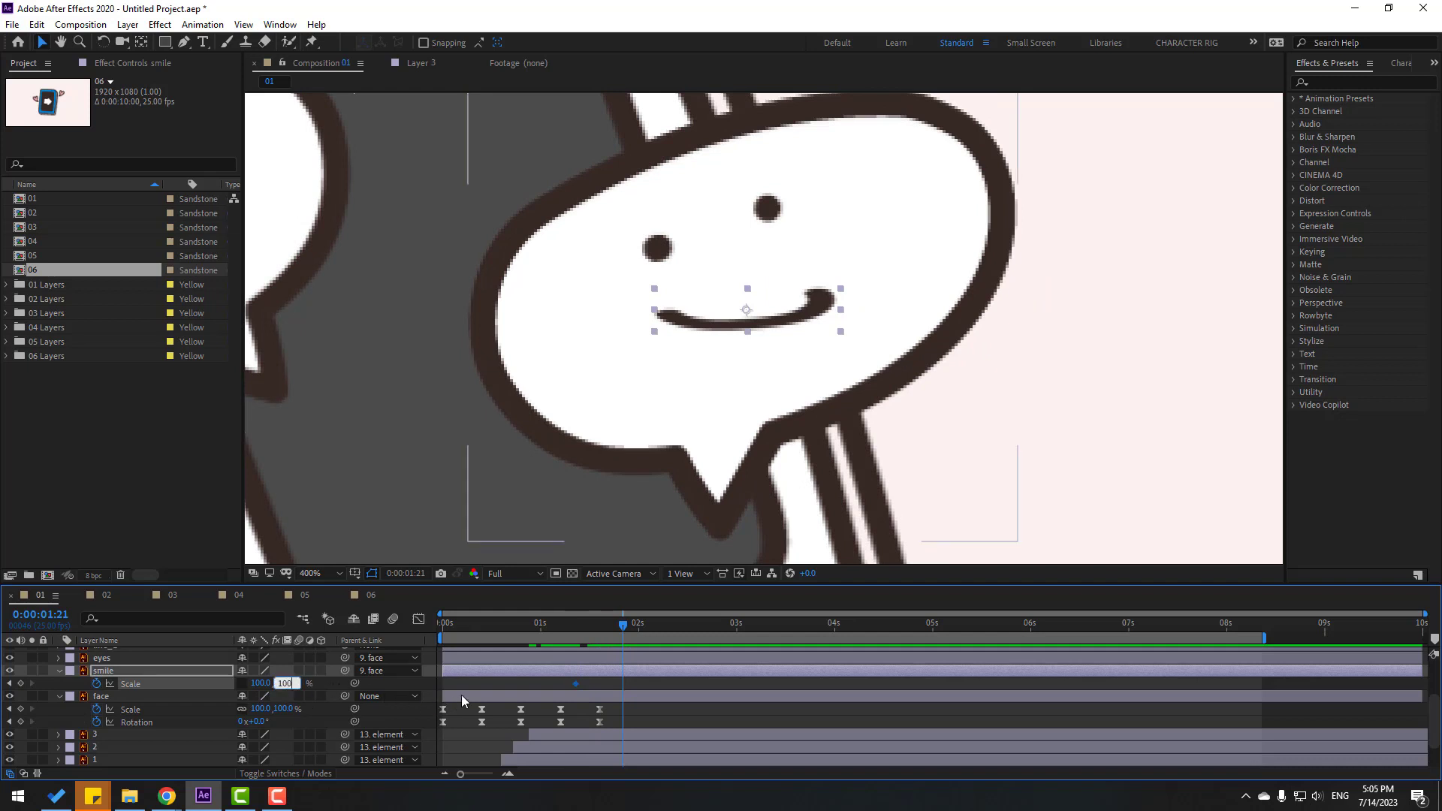
key("Return")
left_click_drag(651, 681, 556, 698)
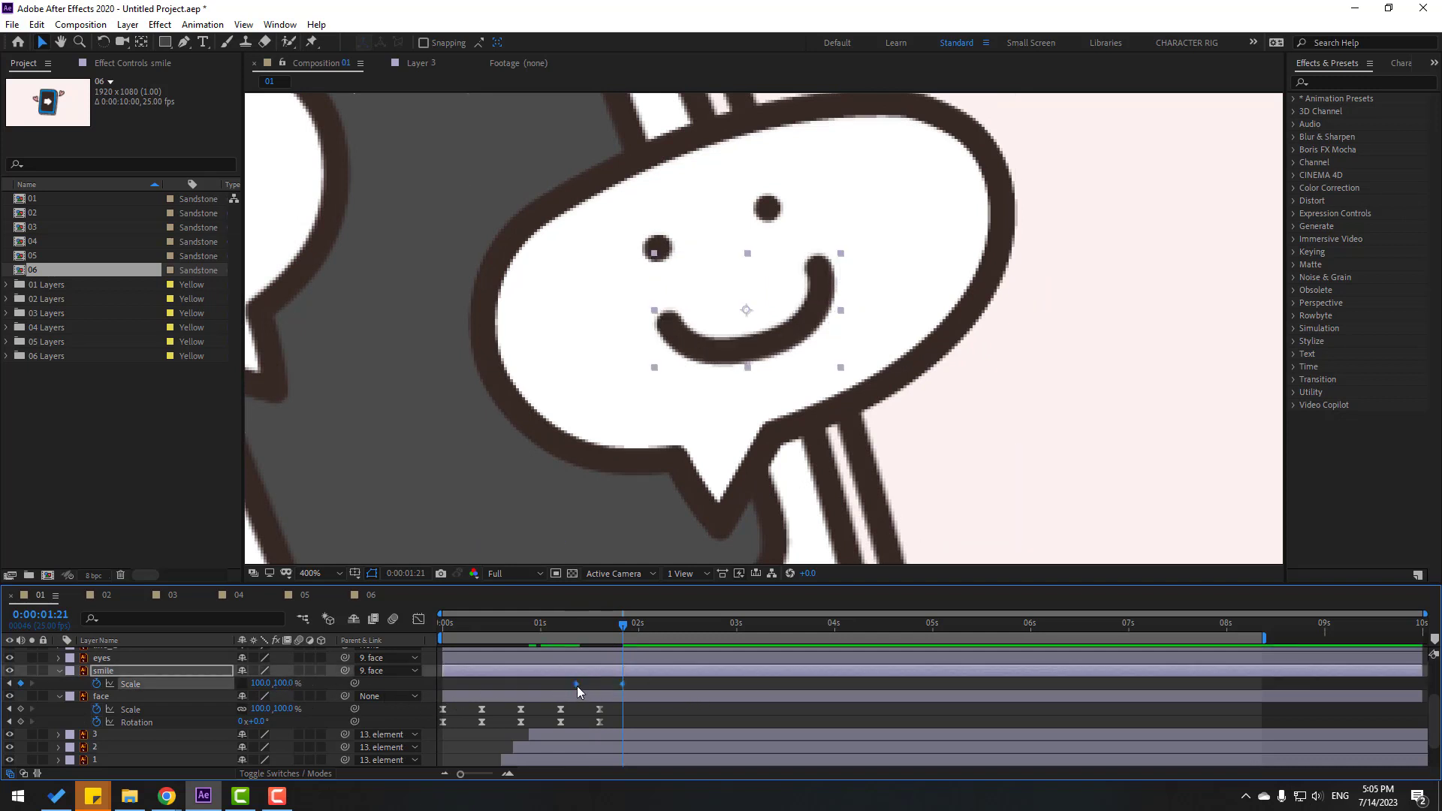
right_click(577, 684)
mouse_move(661, 671)
left_click(781, 570)
Step: Trim the start of the smile layer to its first Scale keyframe at about 0:00:01:09
left_click_drag(598, 624, 576, 625)
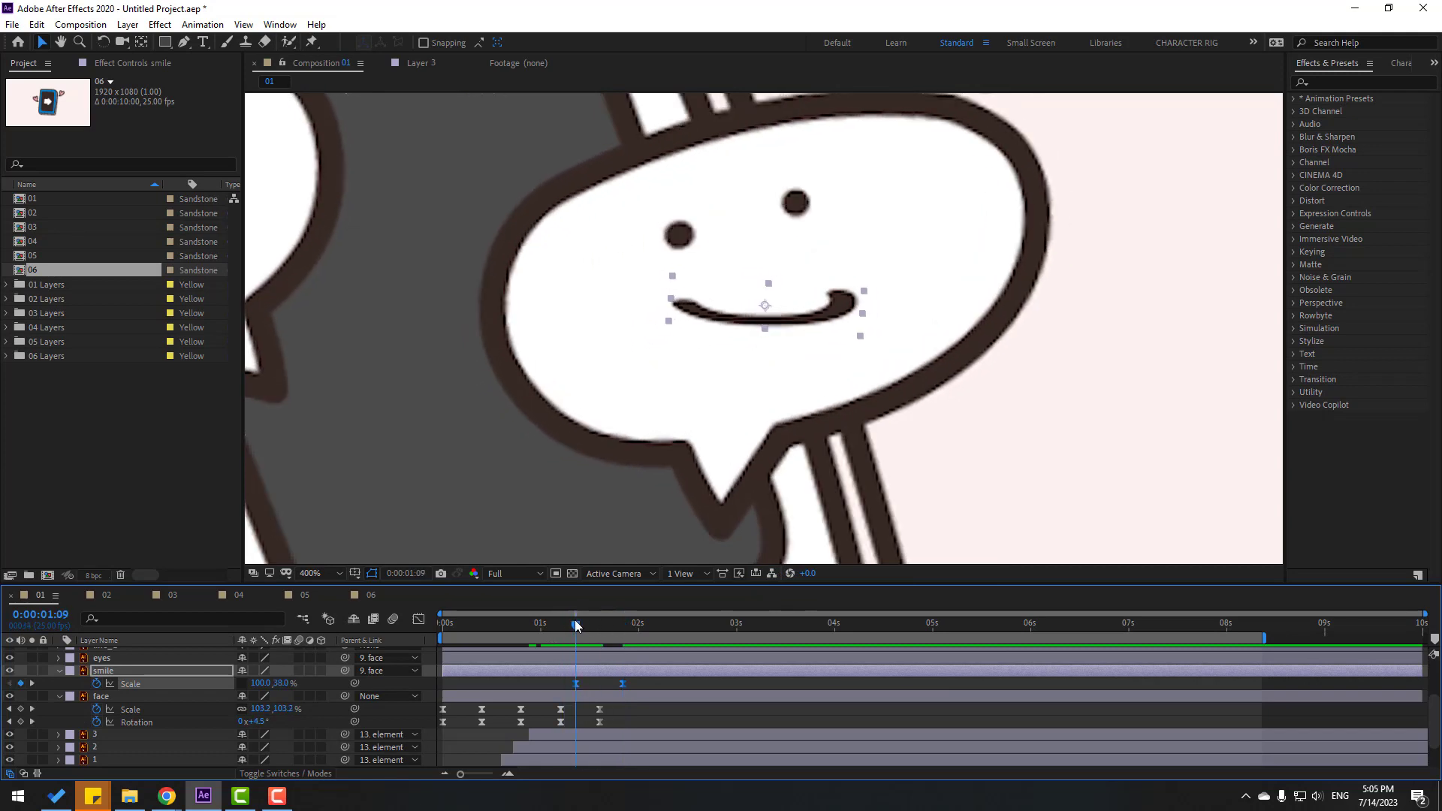
left_click(476, 668)
left_click_drag(443, 671, 575, 673)
left_click_drag(565, 621, 632, 628)
Step: Shift the smile layer earlier to start at about 0:00:00:09 and move its second Scale keyframe to about 0:00:00:19
scroll(677, 543, "down", 2)
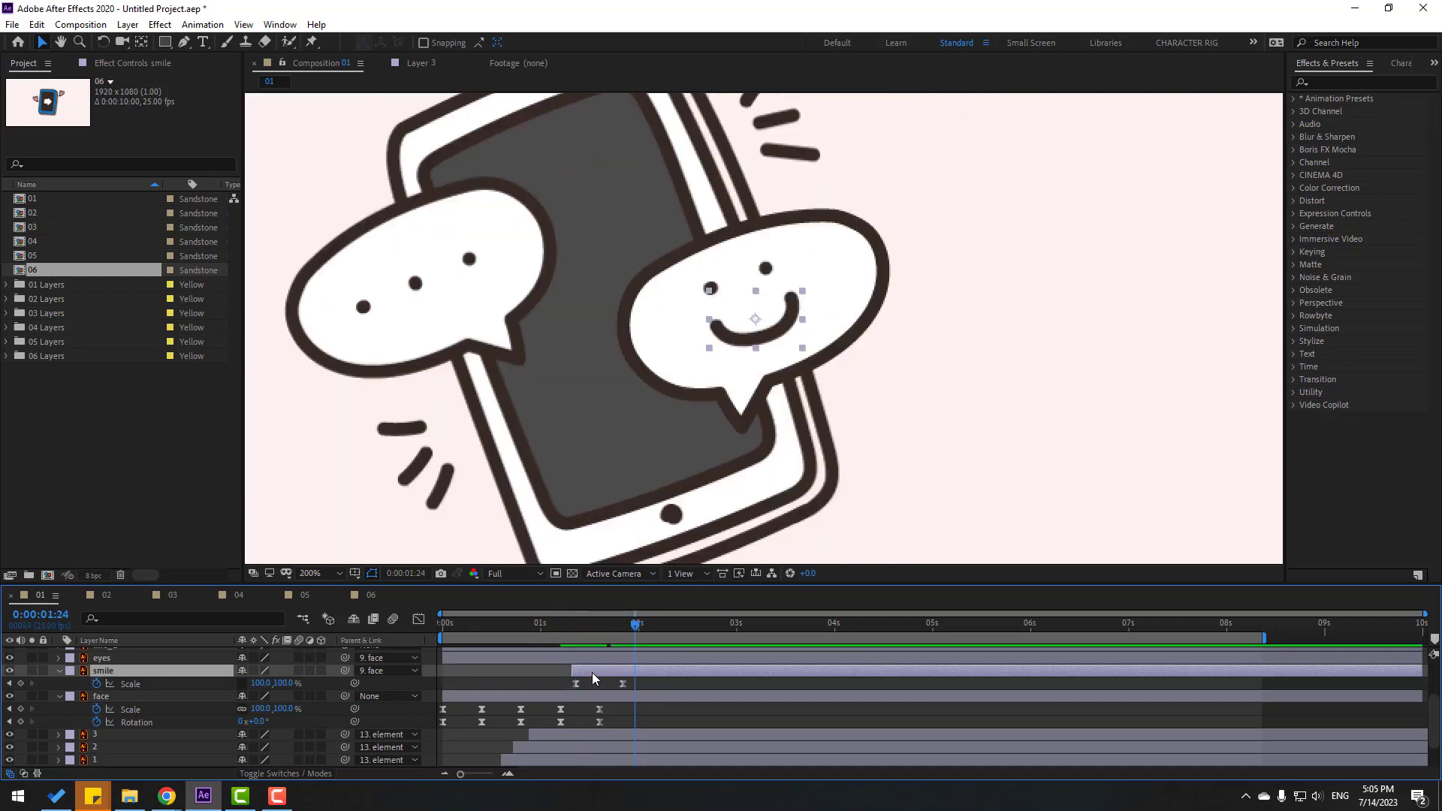
left_click_drag(592, 674, 532, 671)
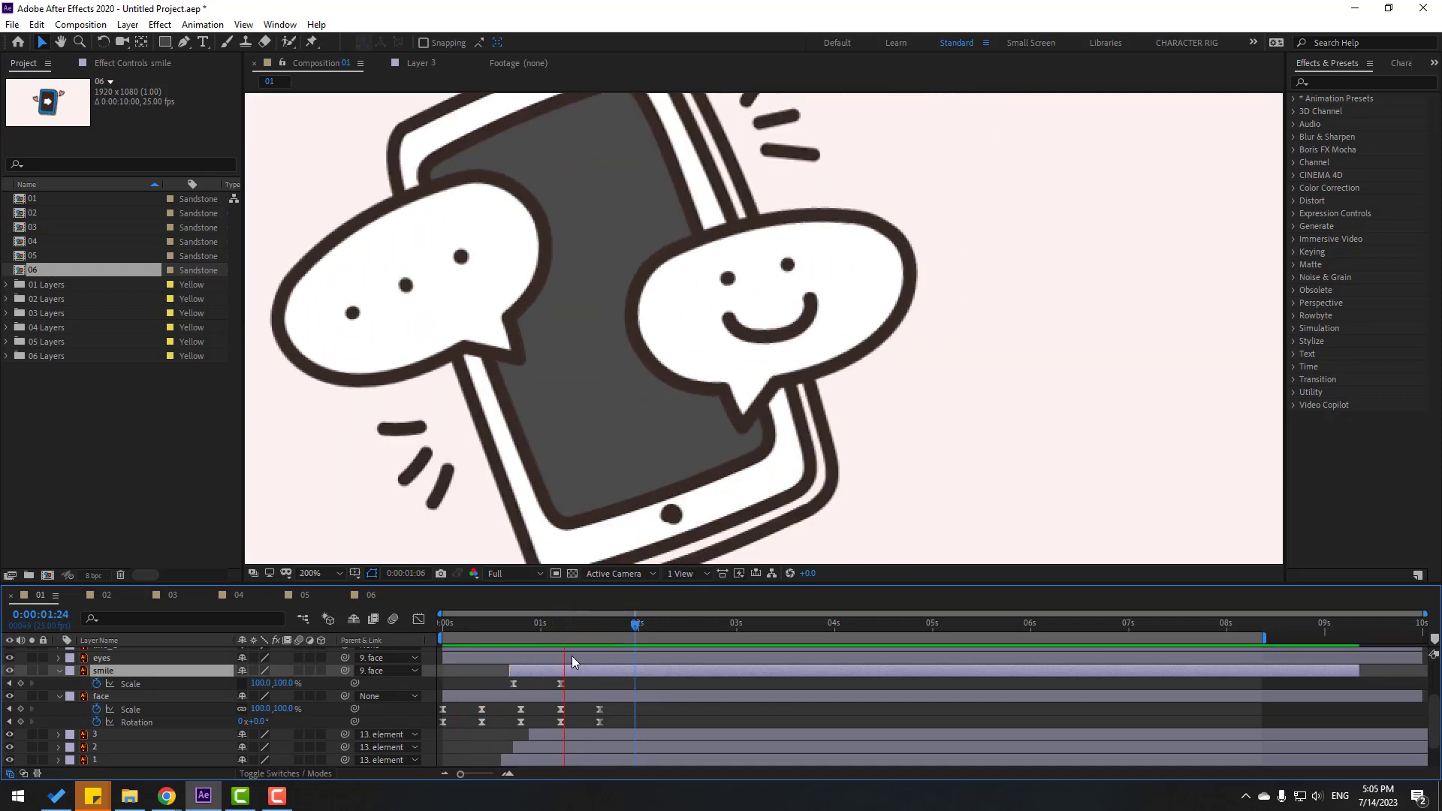
left_click_drag(526, 671, 519, 700)
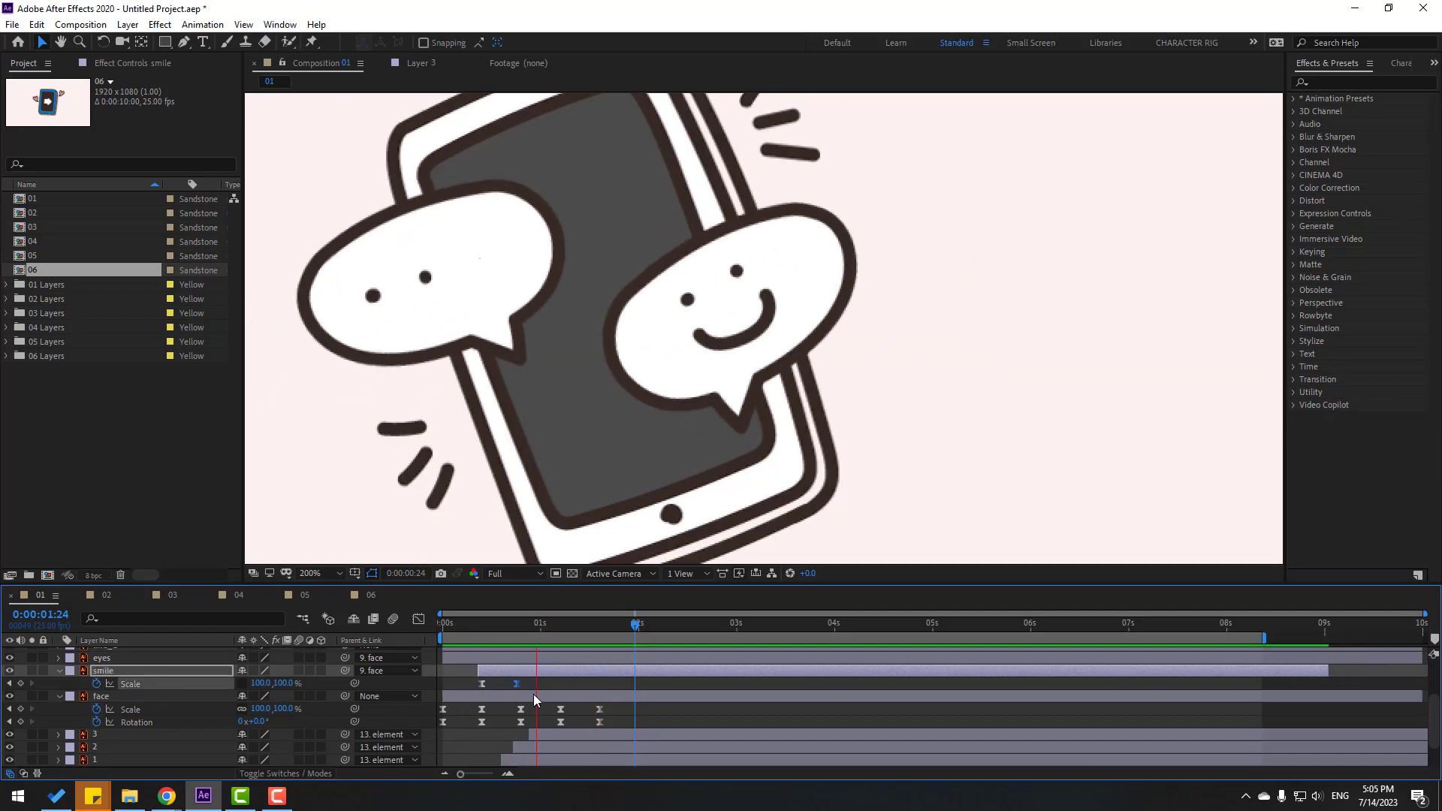
Step: Unlink the eyes layer's Scale dimensions and keyframe its Scale at 100% at 0:00:00:19
left_click(518, 625)
left_click(105, 658)
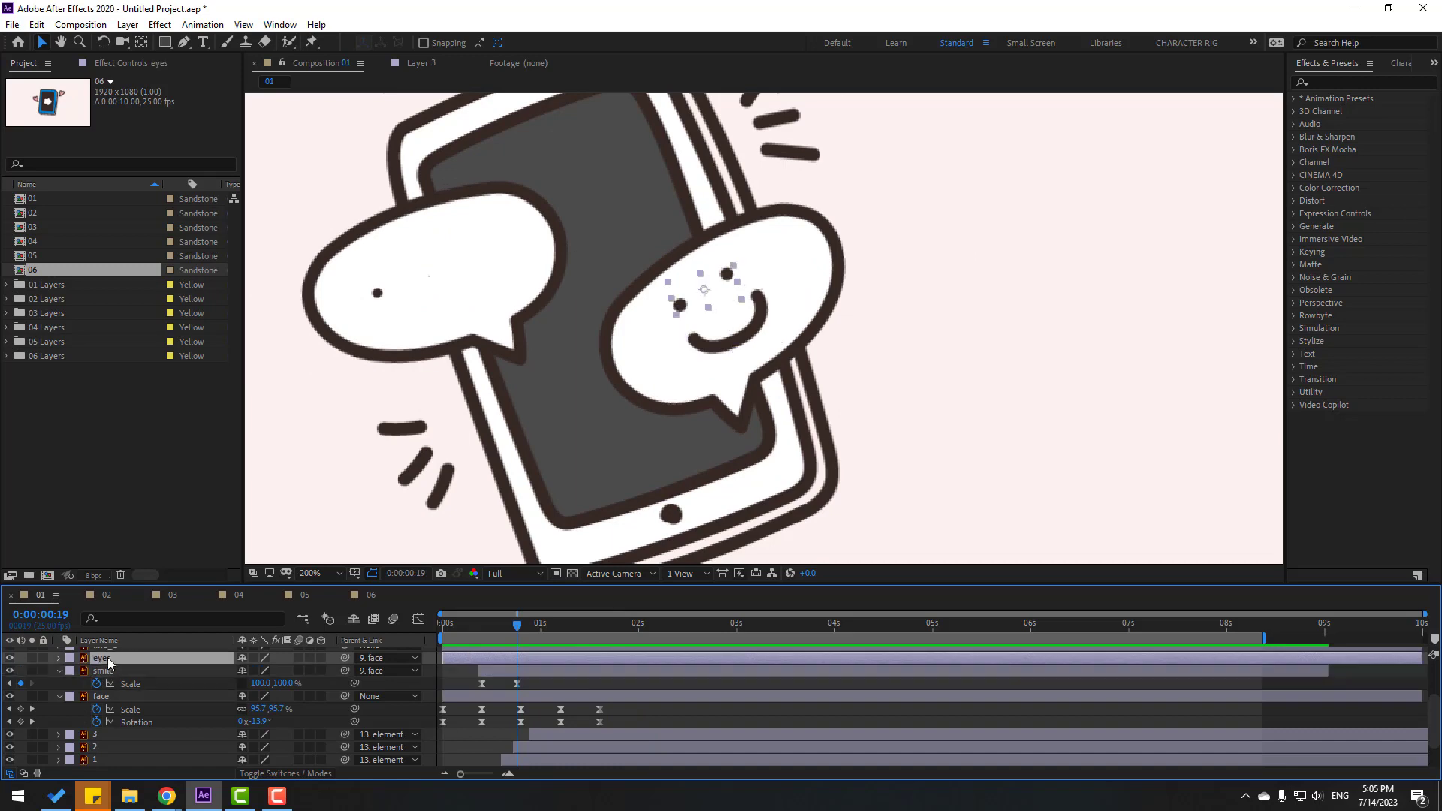
key("s")
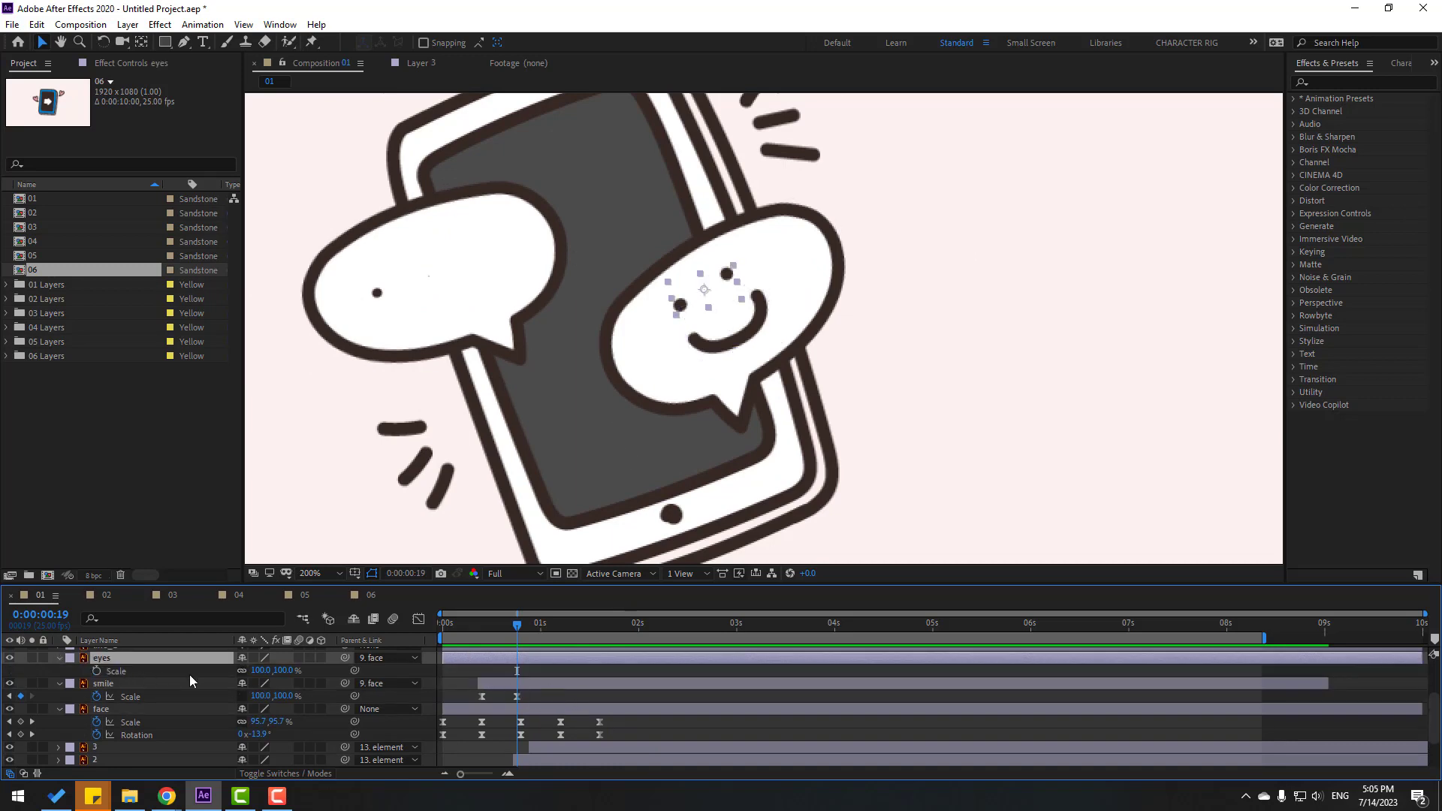
scroll(706, 323, "up", 2)
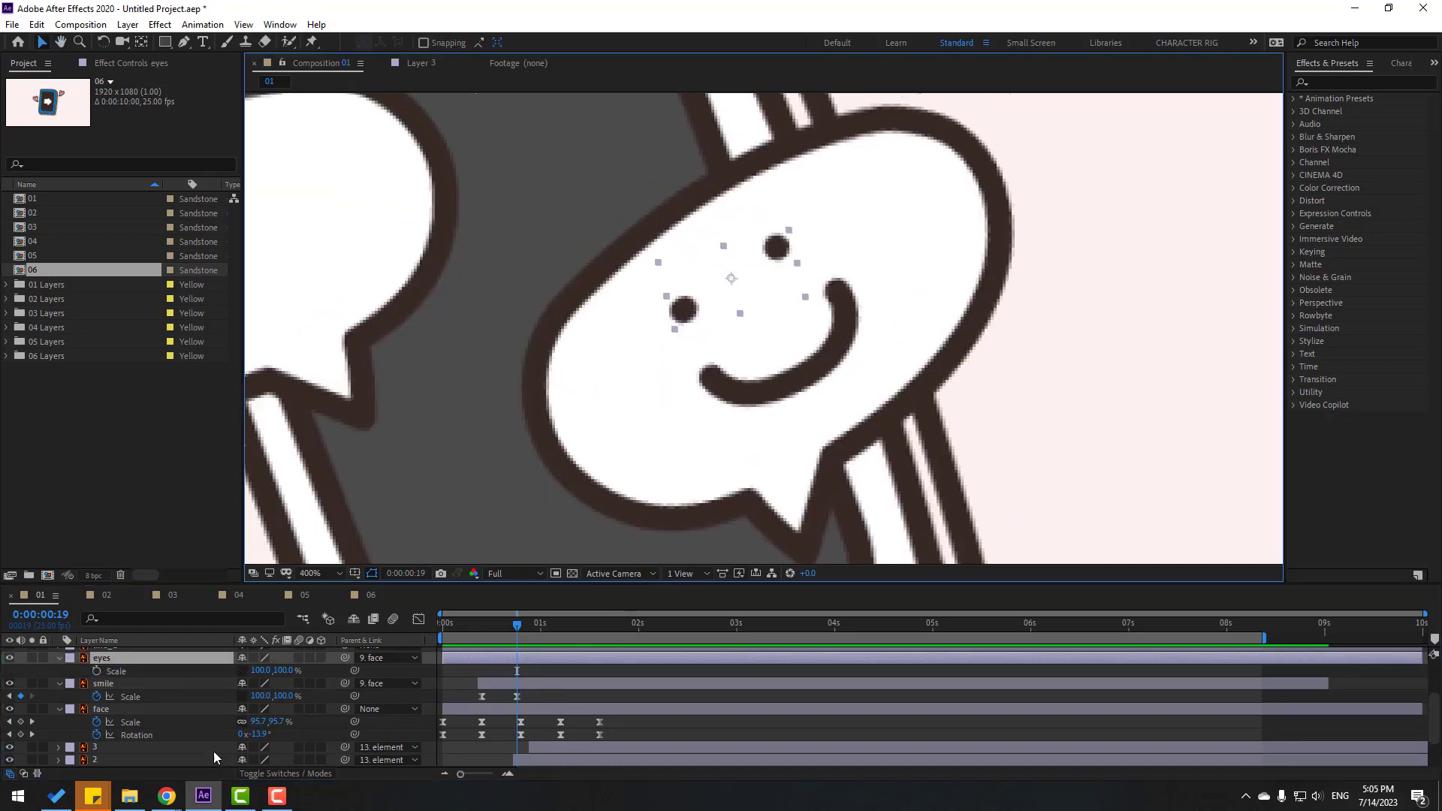
left_click(97, 671)
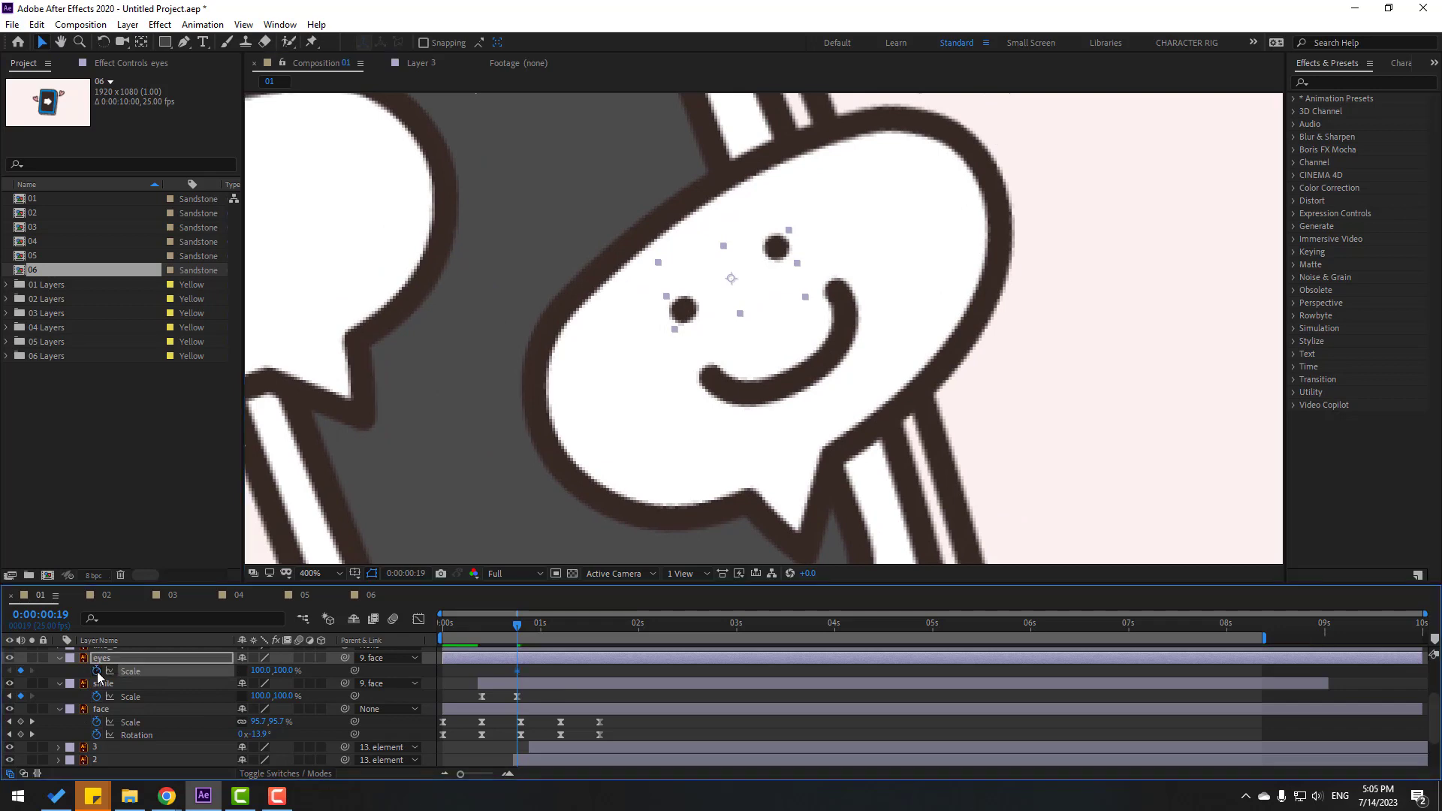
Step: Create a blink by keyframing the eyes' vertical scale at 5% at 0:00:00:22 and 100% at 0:00:01:00
key("Page_Down")
key("Page_Down")
key("Page_Down")
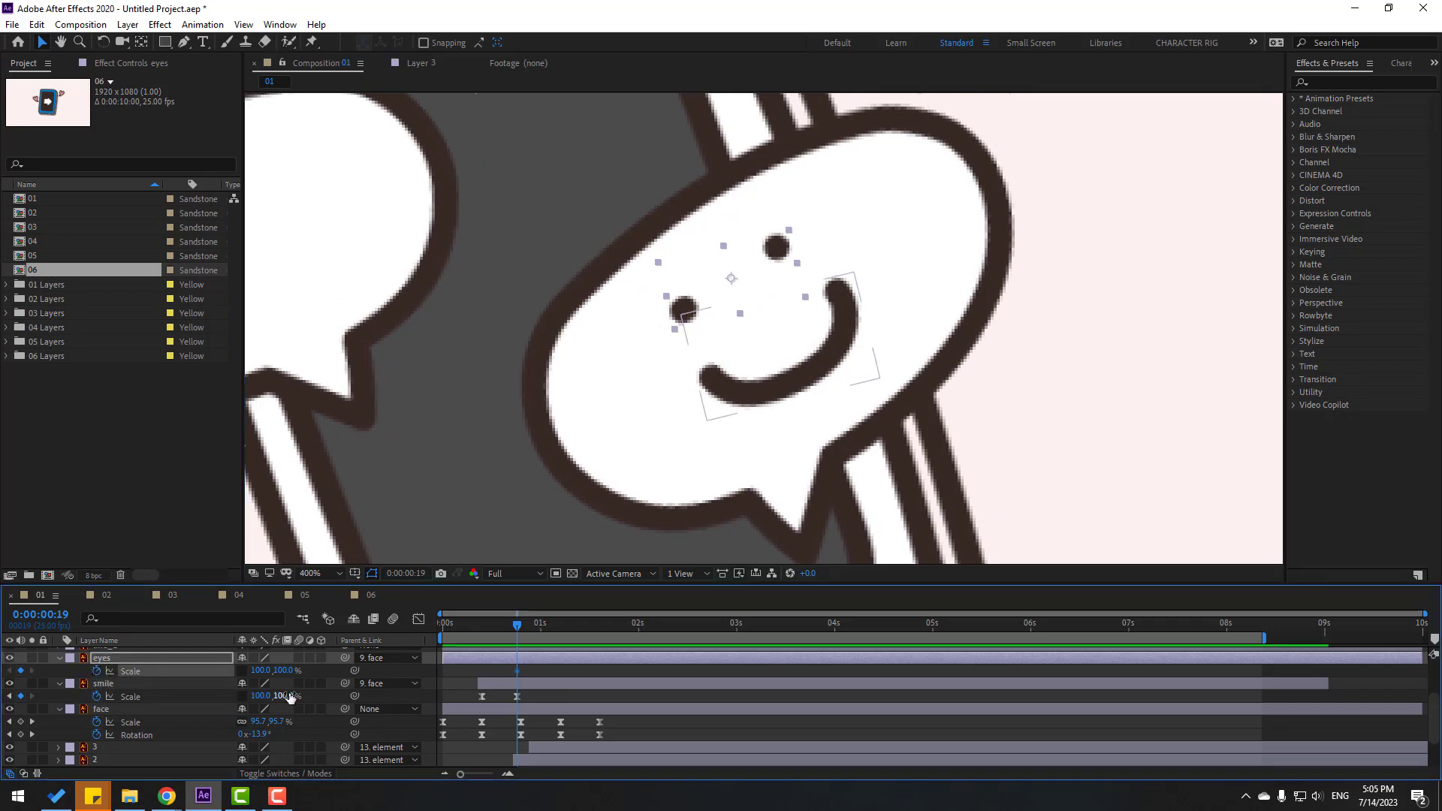
left_click(285, 671)
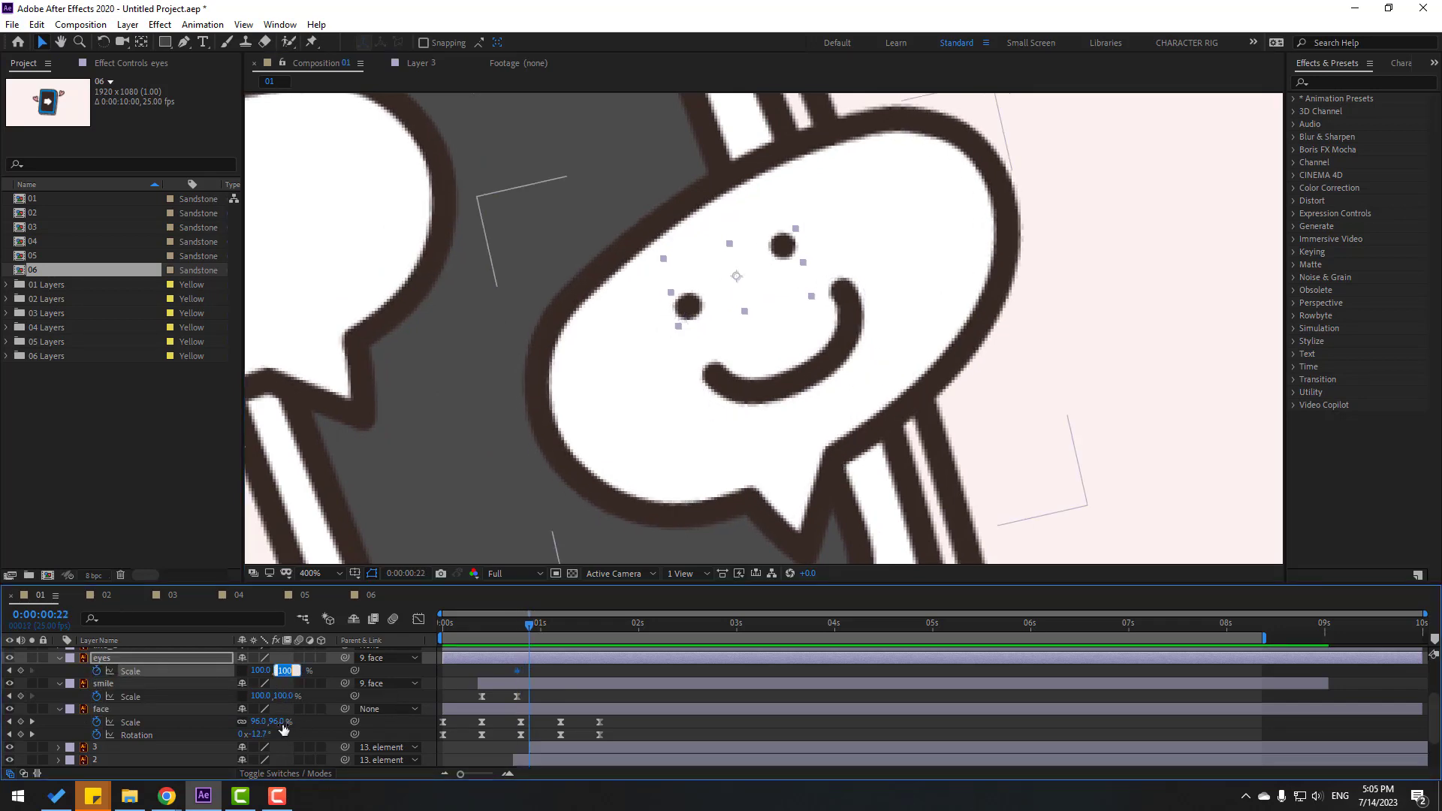
type("5")
key("Return")
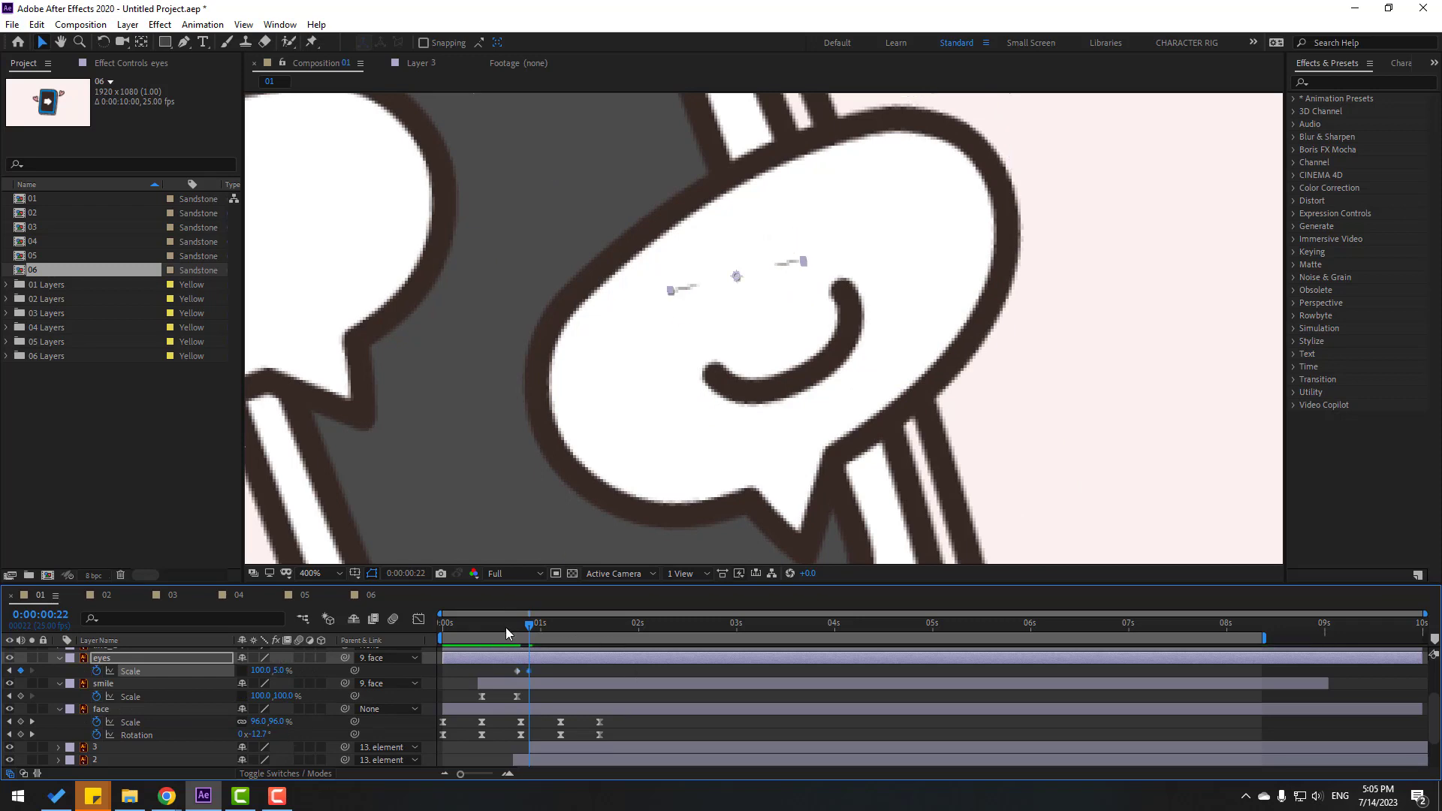
left_click_drag(507, 633, 511, 671)
left_click(288, 678)
left_click(280, 670)
type("100")
key("Return")
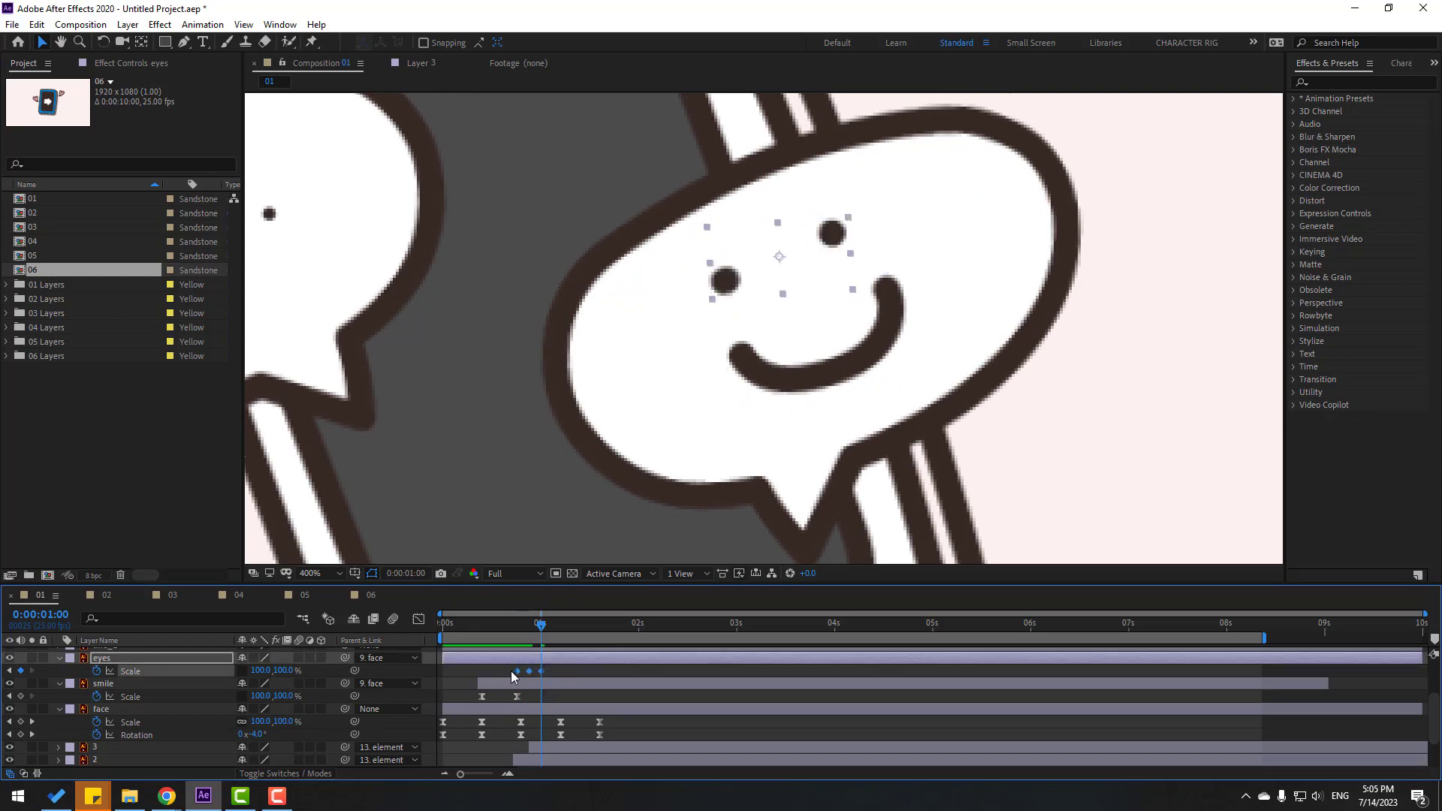
Step: Apply Easy Ease to the eyes layer's three Scale keyframes and preview the blink
right_click(515, 669)
left_click(680, 658)
left_click(782, 559)
key("space")
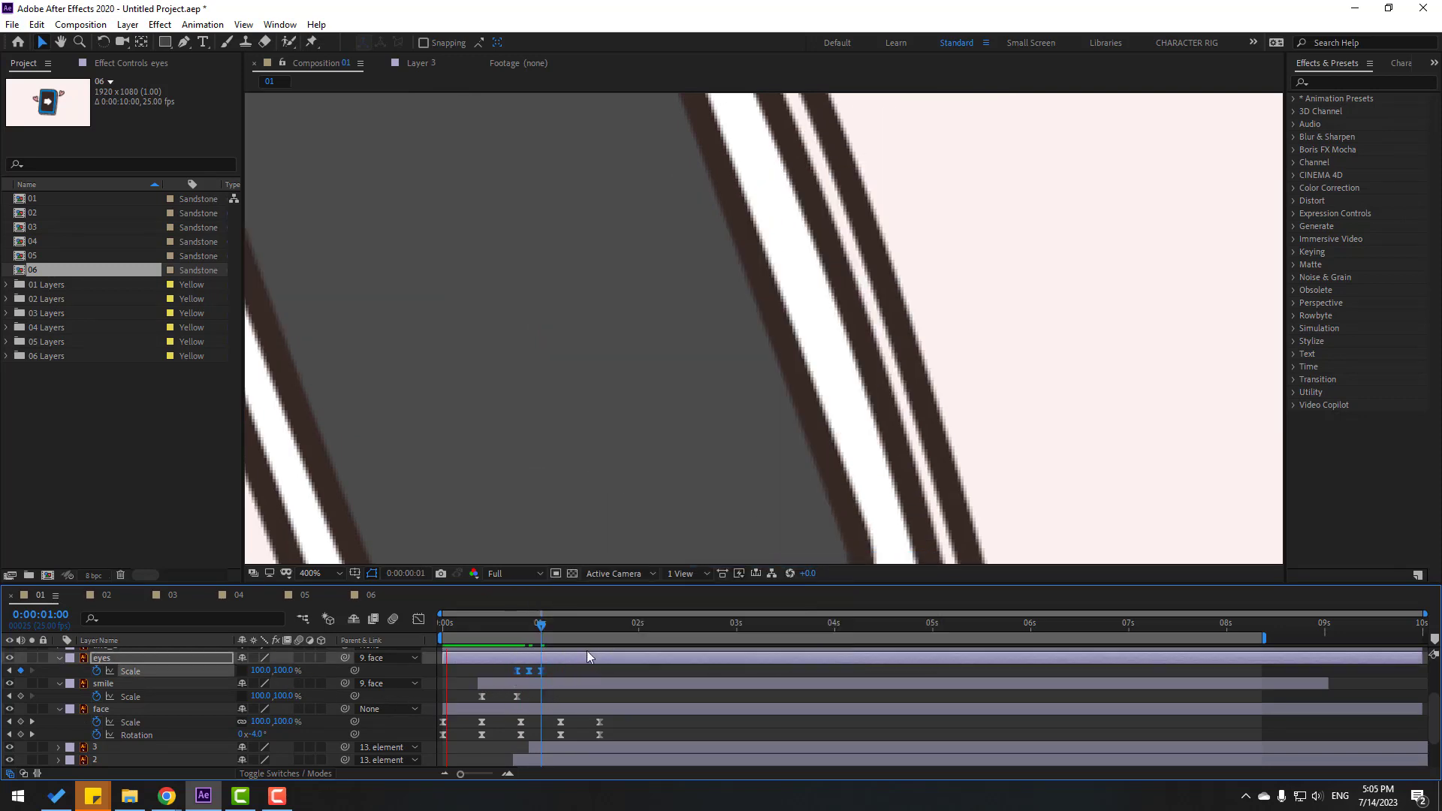
Step: Rotate the eyes layer to -14° so the closed eyes follow the tilt of the smiling bubble
left_click_drag(499, 622, 524, 620)
key("r")
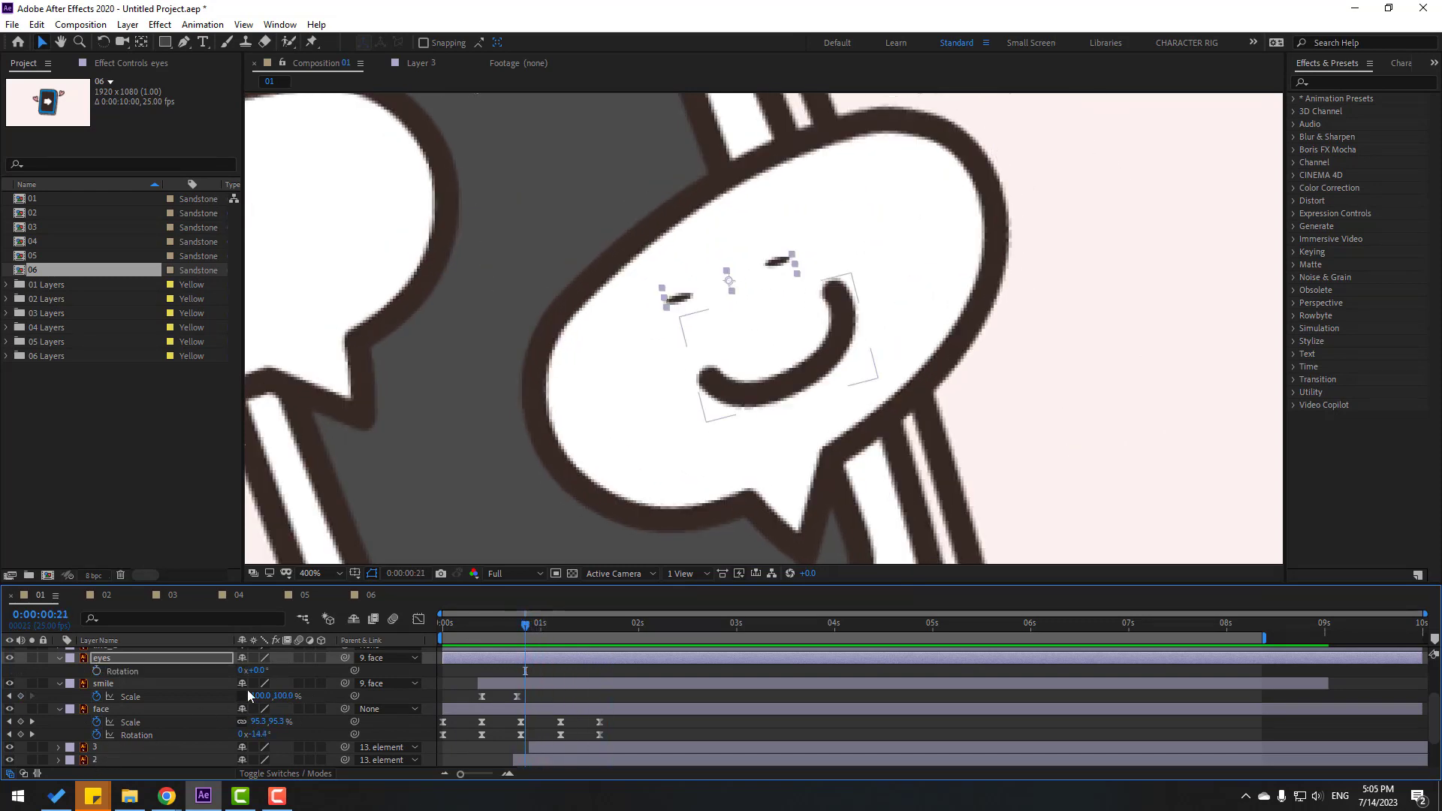
left_click_drag(252, 671, 253, 670)
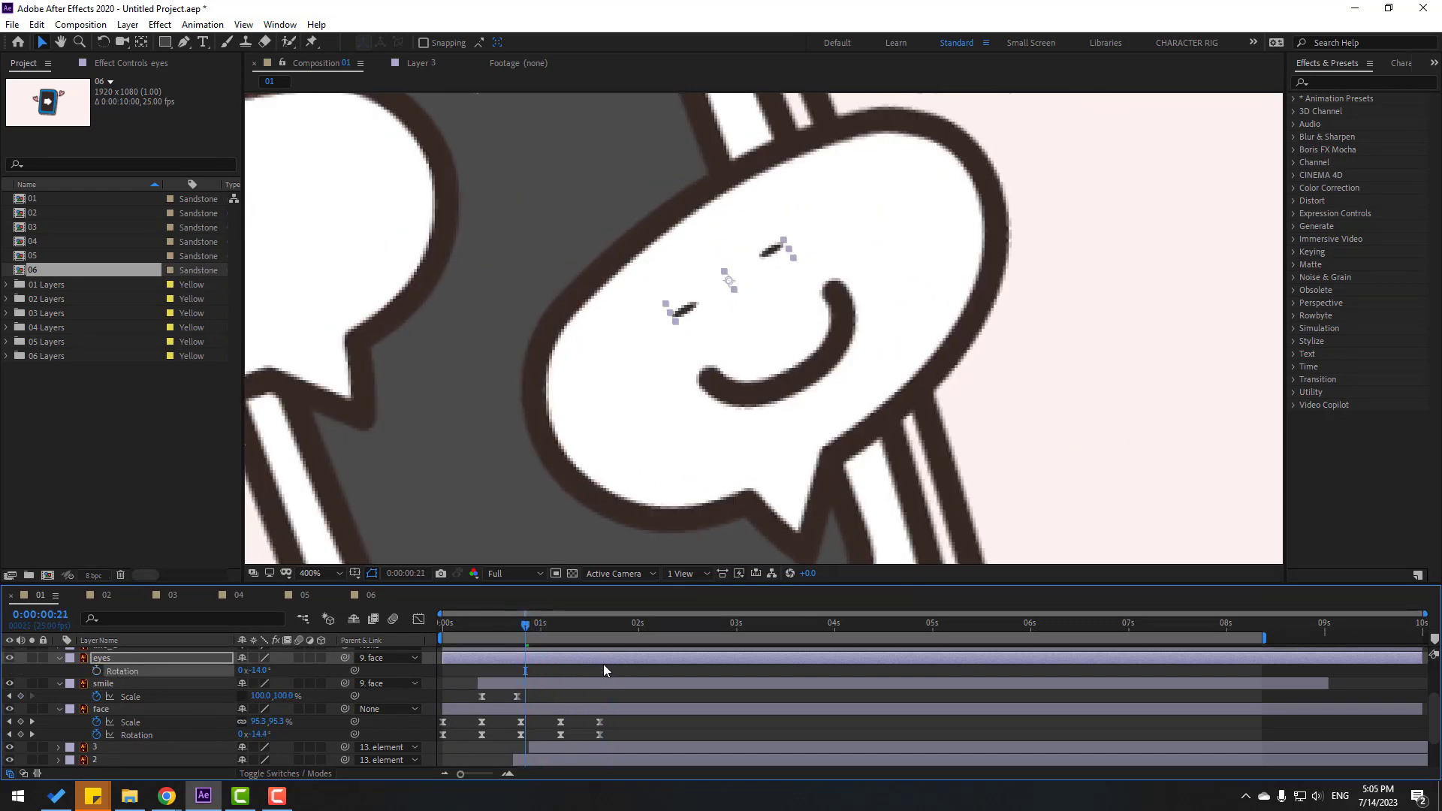
Step: Reveal the eyes layer's Scale again and copy its three blink keyframes
left_click_drag(499, 622, 514, 685)
key("s")
key("ctrl+c")
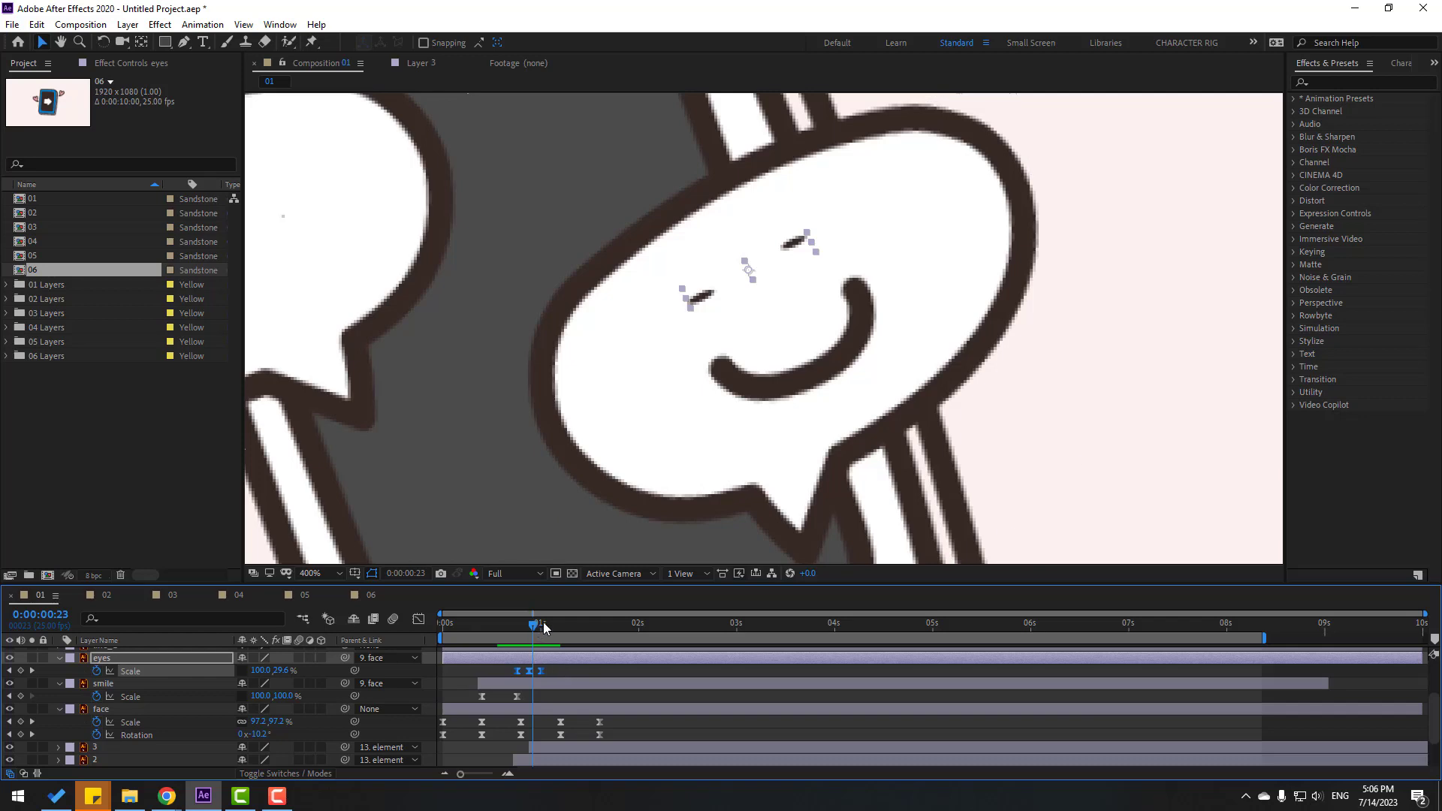
Step: Paste the blink keyframes at about 1.6, 2.3, 3.3 and 4.4 seconds and at 0:00:05:20, and end the work area at about 7 seconds
left_click_drag(544, 624, 1011, 625)
key("ctrl+v")
key("ctrl+v")
key("ctrl+v")
key("ctrl+v")
key("ctrl+v")
left_click_drag(1268, 638, 1133, 639)
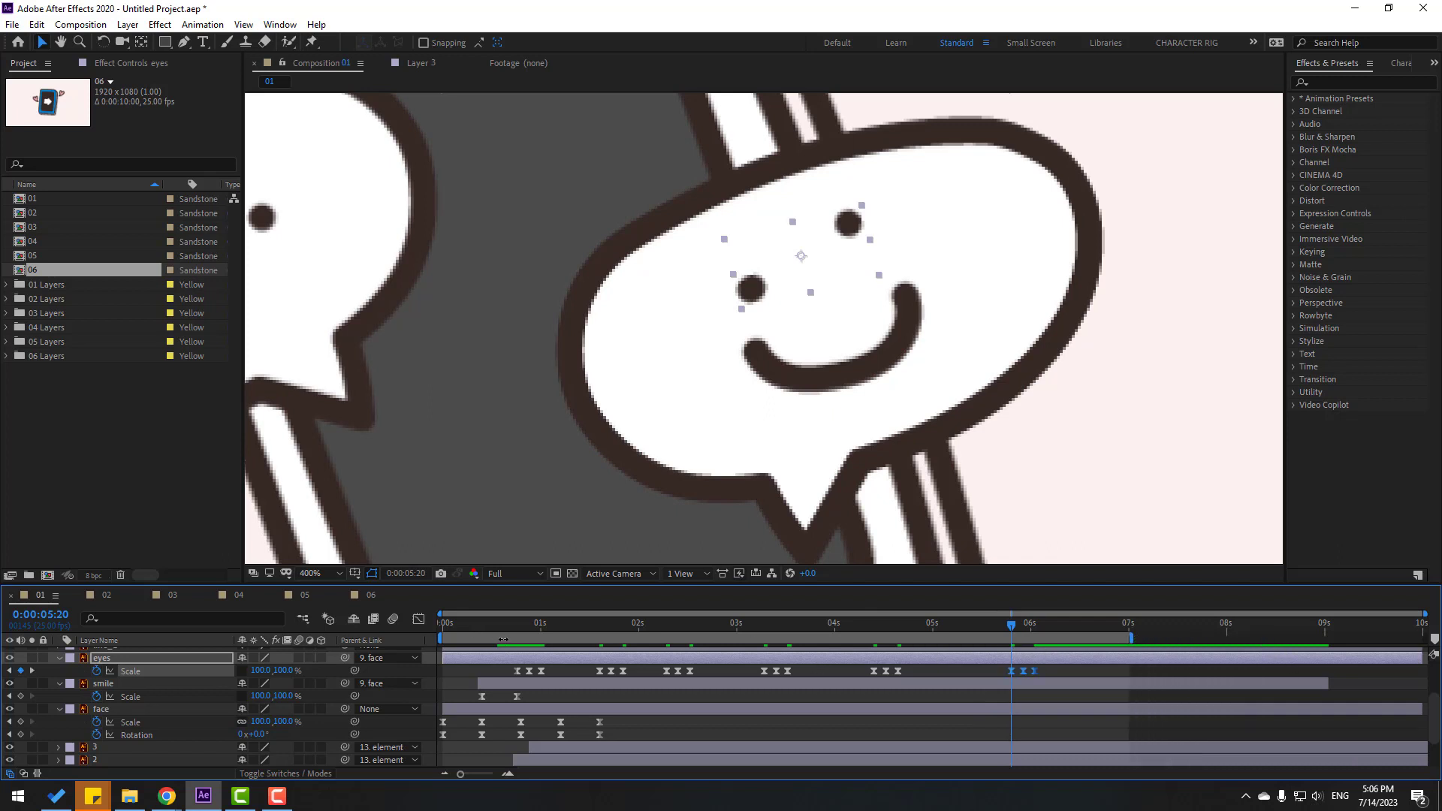
Step: Trim the composition to the 7-second work area and preview the trimmed animation
right_click(504, 639)
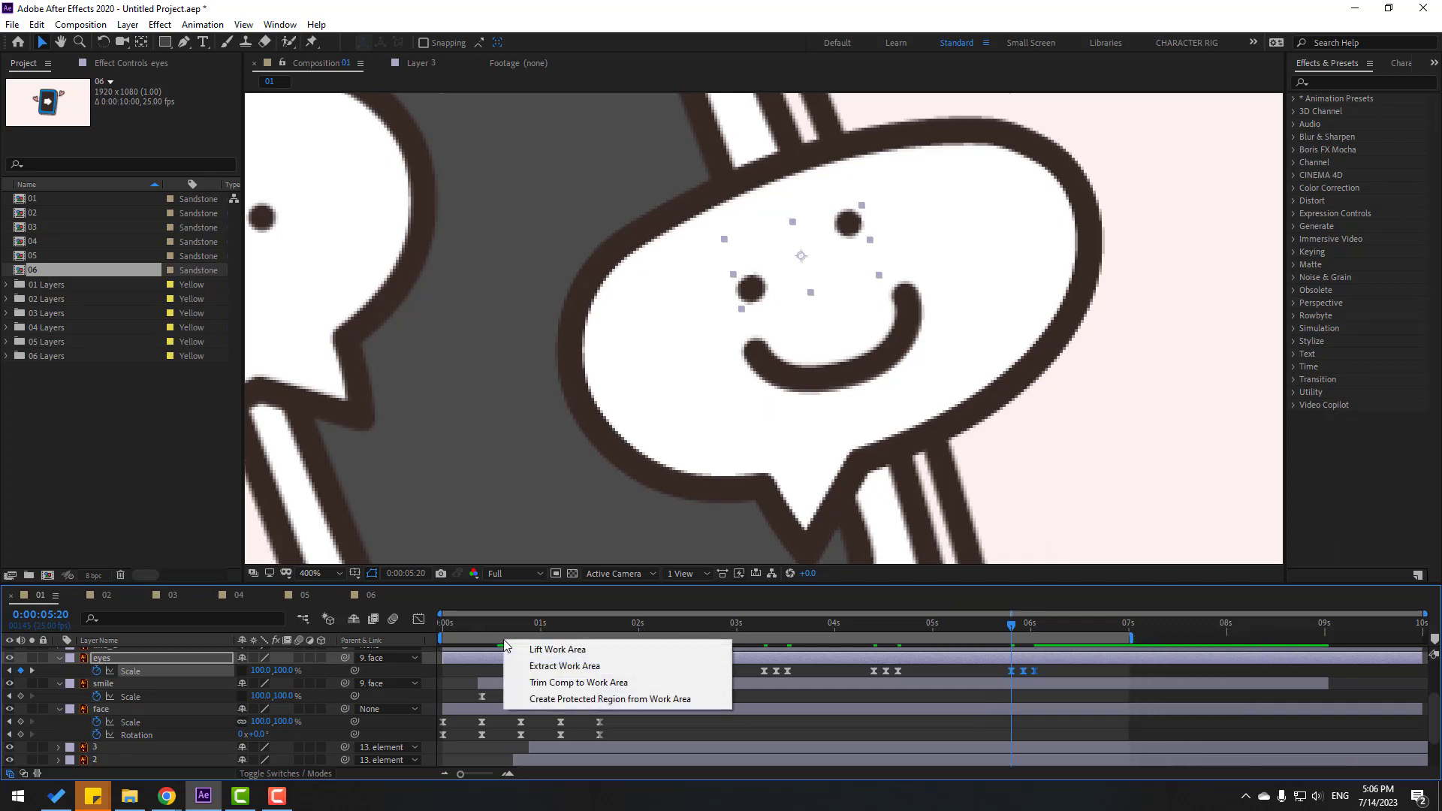
left_click(636, 684)
scroll(713, 398, "down", 2)
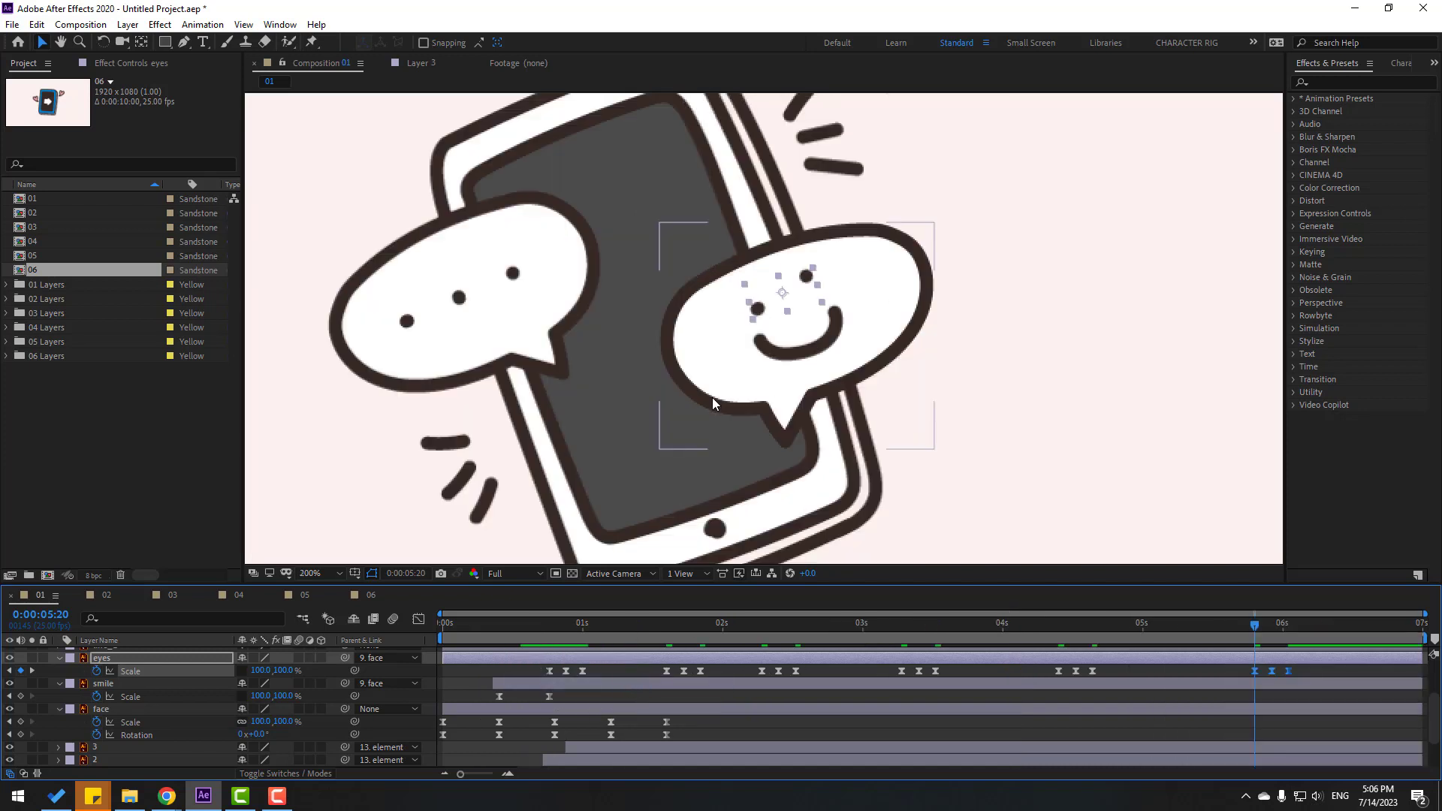
scroll(713, 398, "down", 1)
key("space")
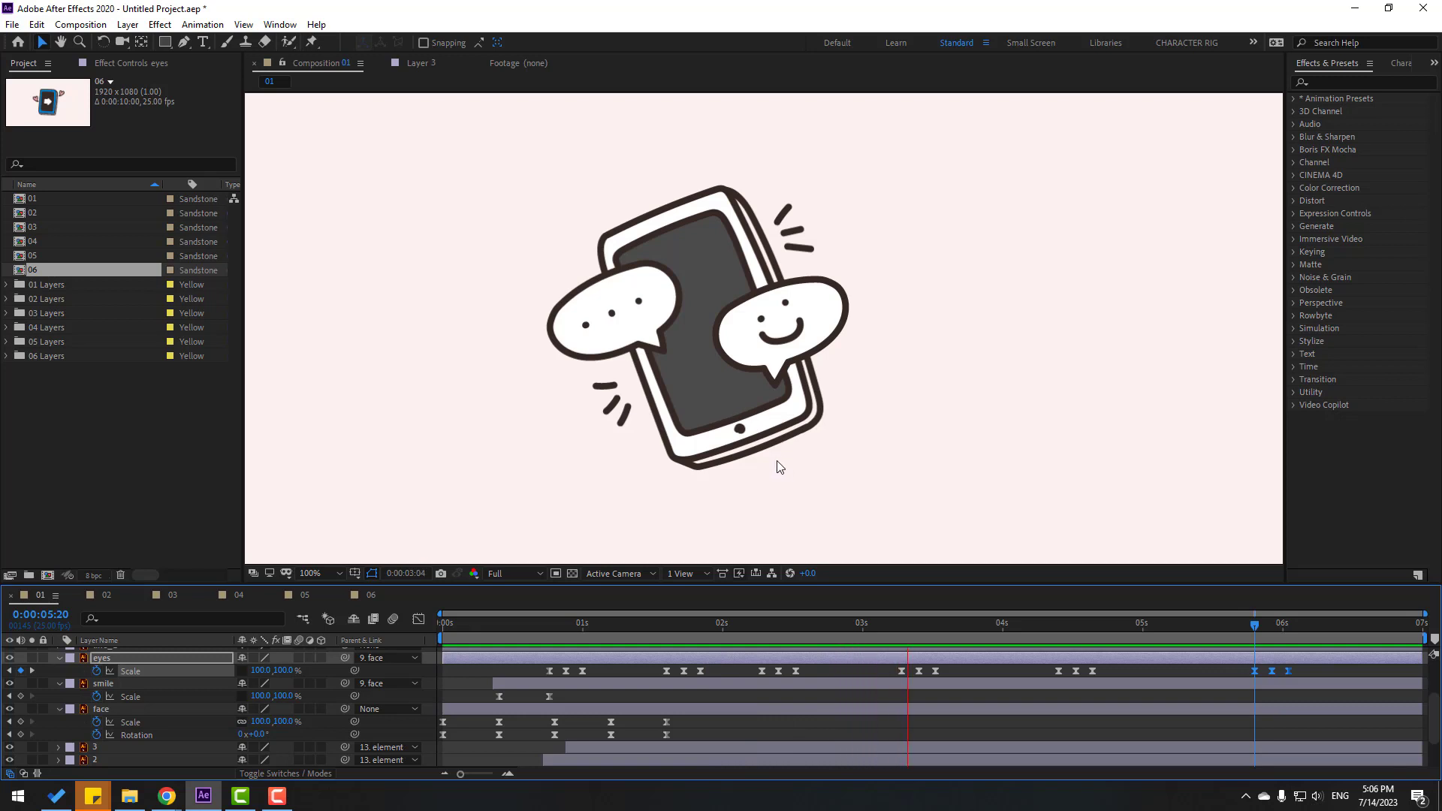
left_click(638, 629)
Step: Collapse the revealed keyframe properties of the eyes, smile and face layers
left_click(60, 709)
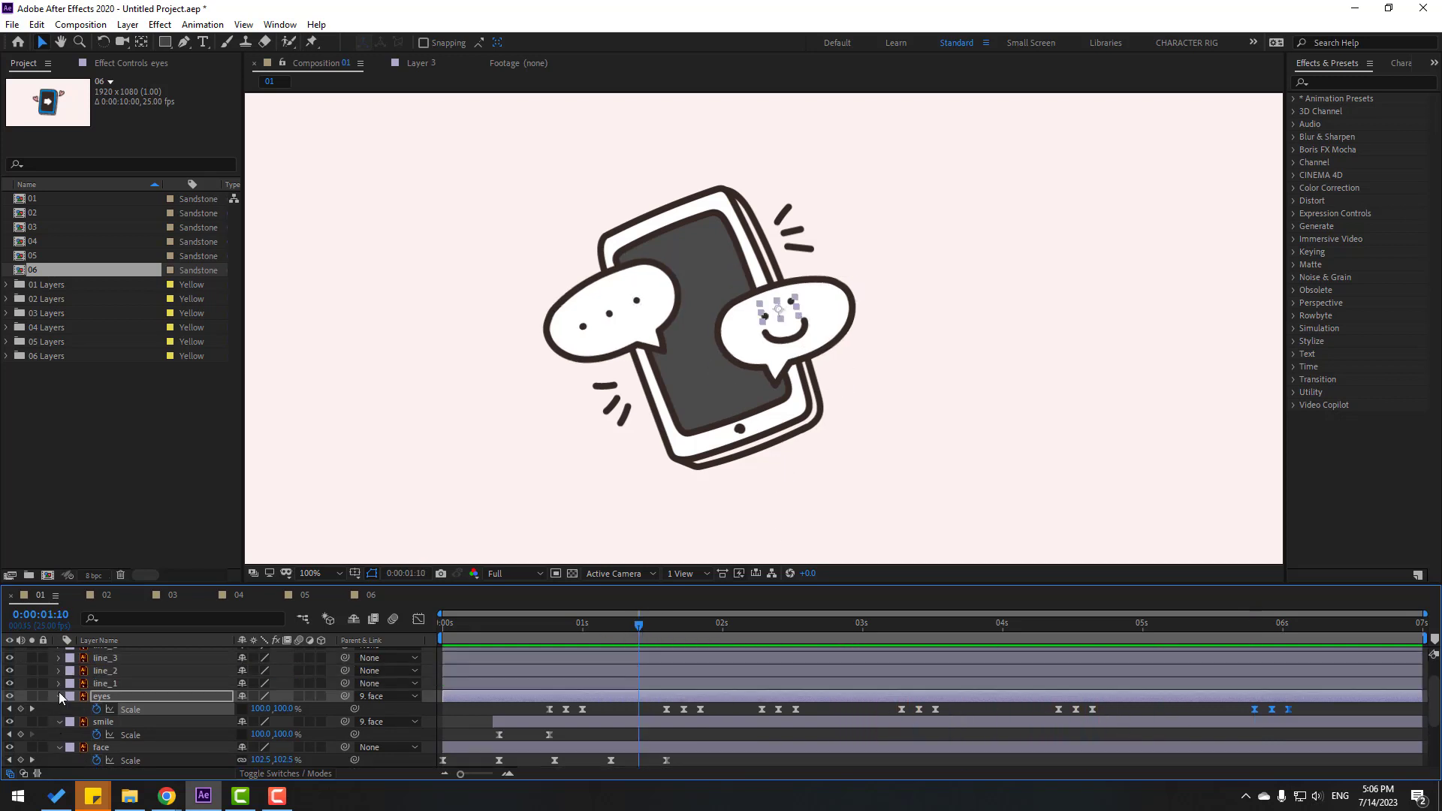
left_click(59, 685)
left_click(60, 710)
scroll(106, 732, "down", 1)
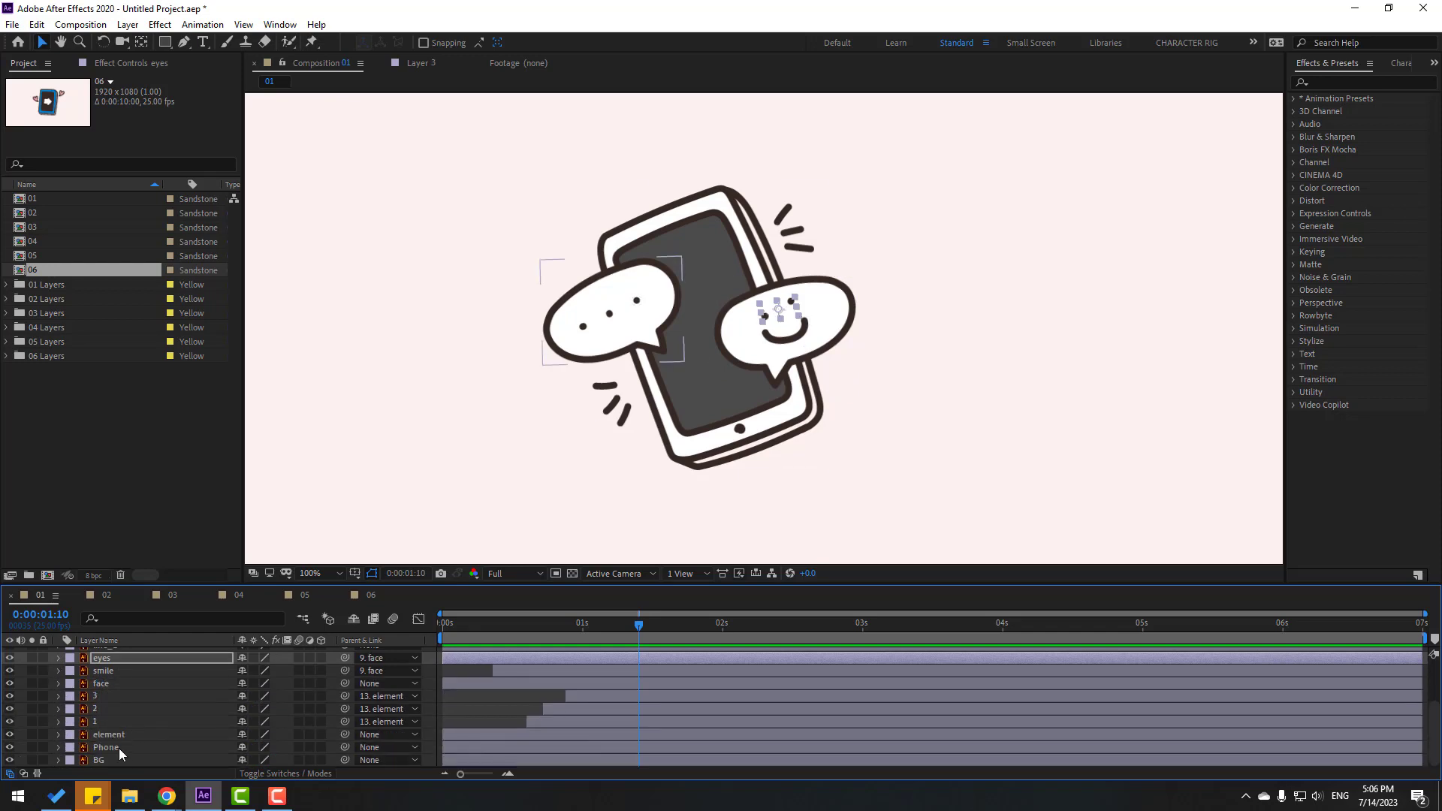
Step: Create a null object, centre its anchor point and place it in the middle of the phone screen
left_click(126, 26)
mouse_move(203, 43)
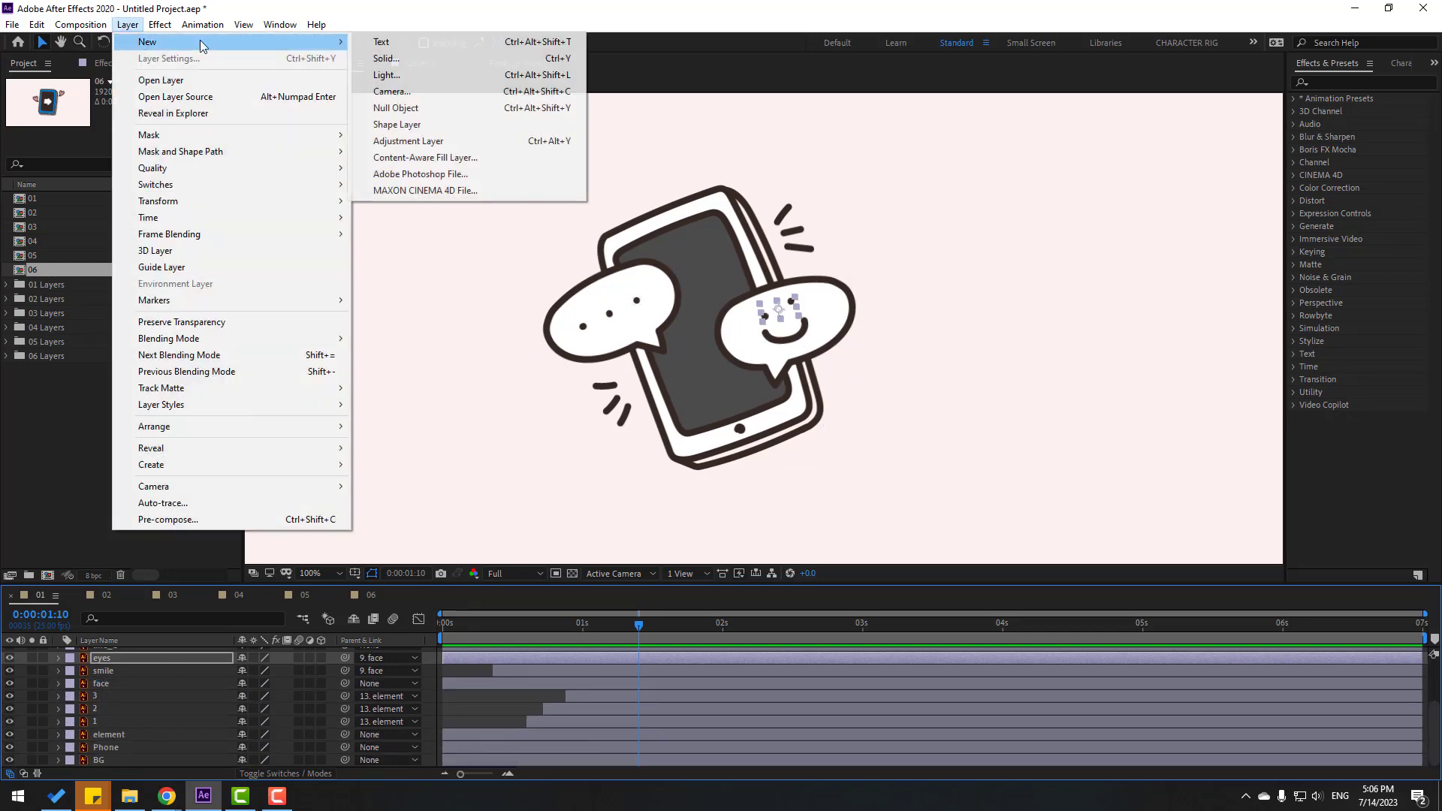
left_click(416, 109)
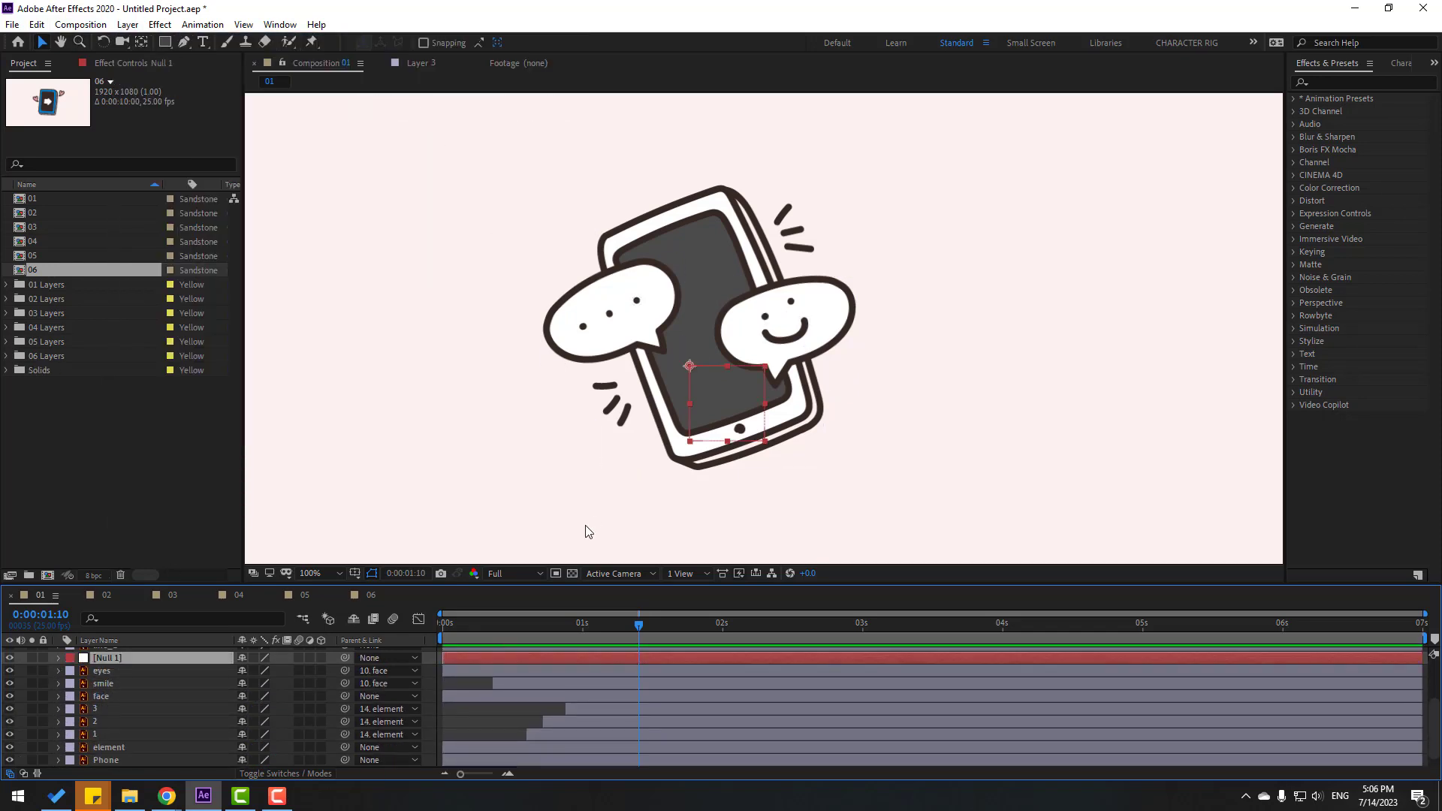
double_click(143, 43)
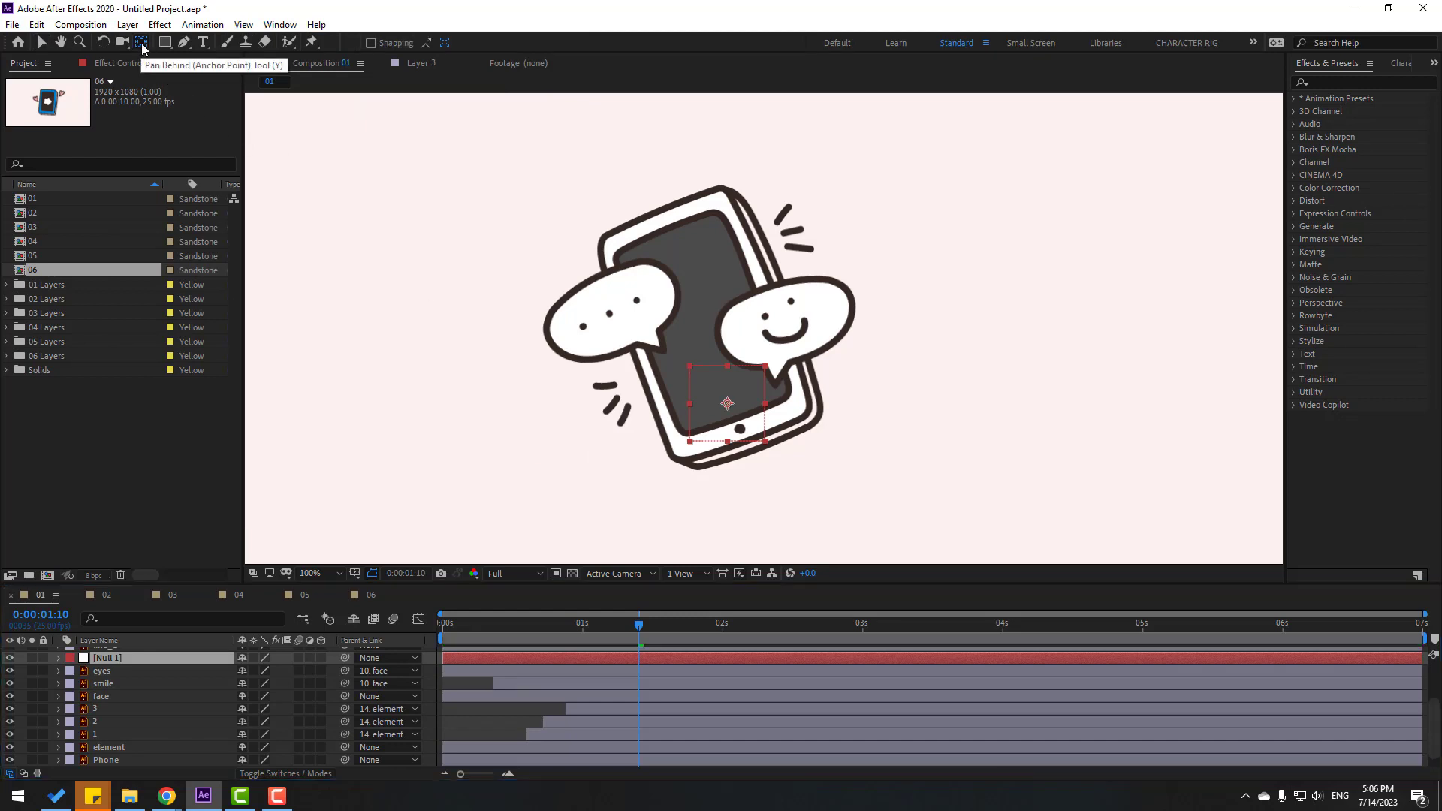
left_click(40, 46)
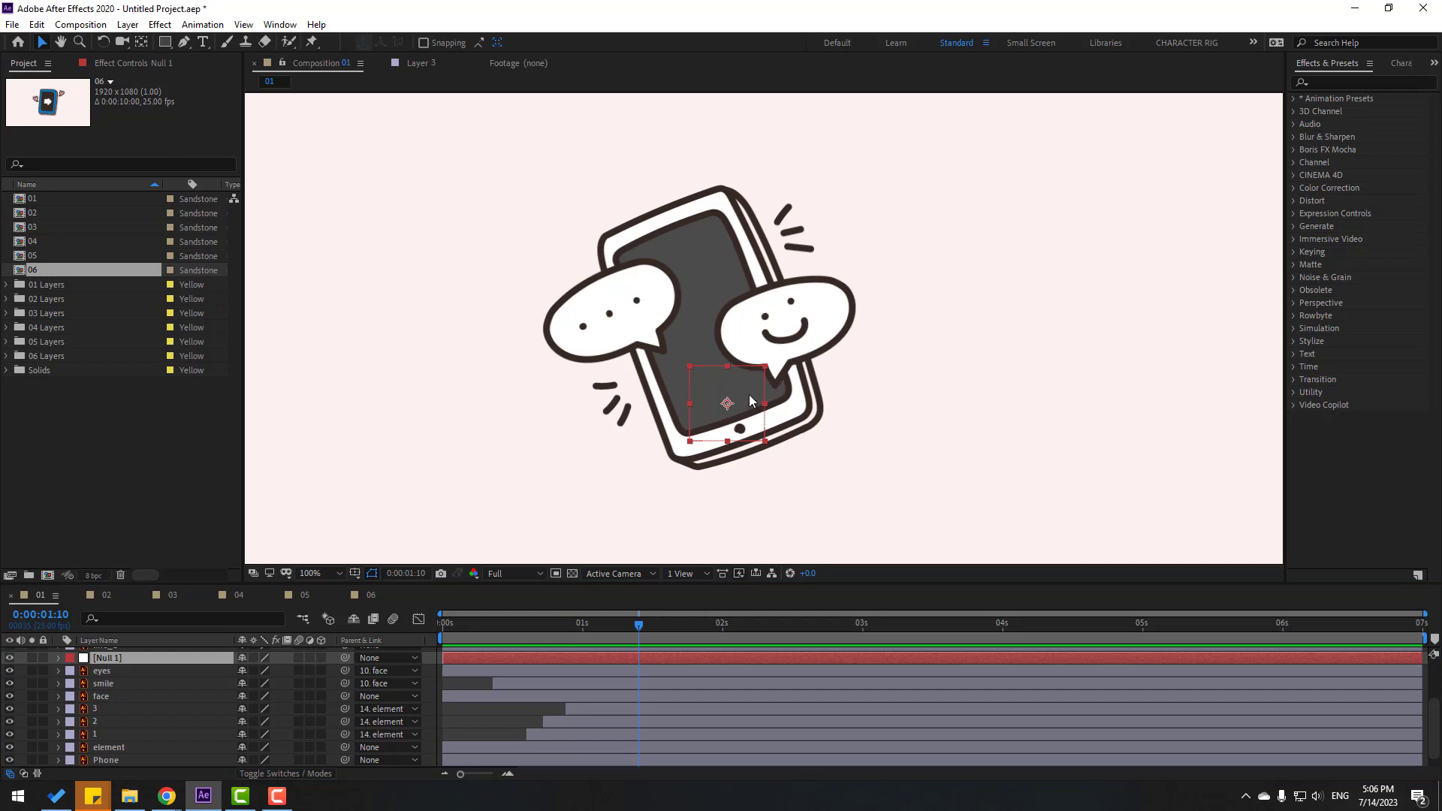
left_click_drag(755, 404, 733, 316)
Step: Parent the Phone, element, face and all six line layers to the null, and put the null first in the layer stack
left_click(423, 758)
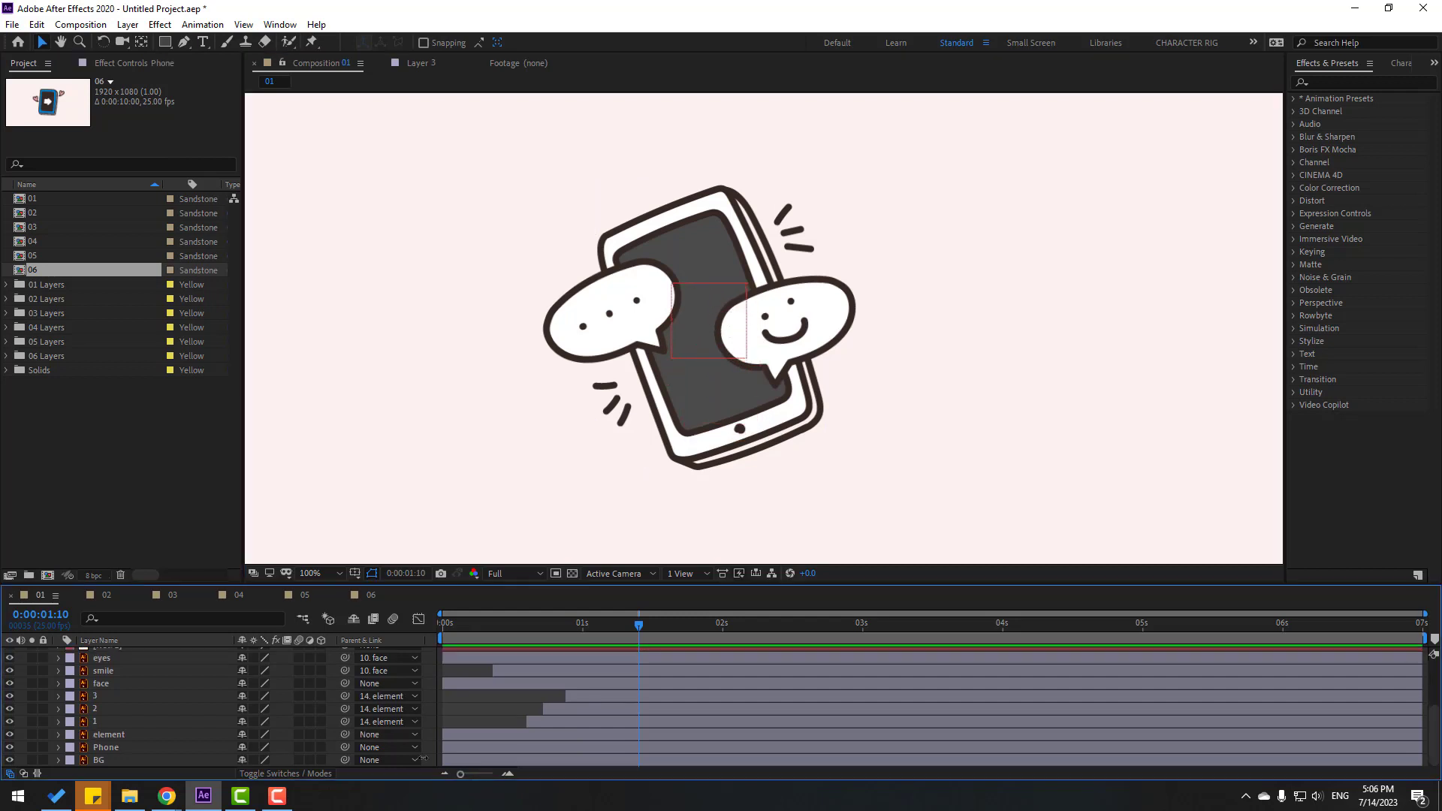
left_click(110, 749)
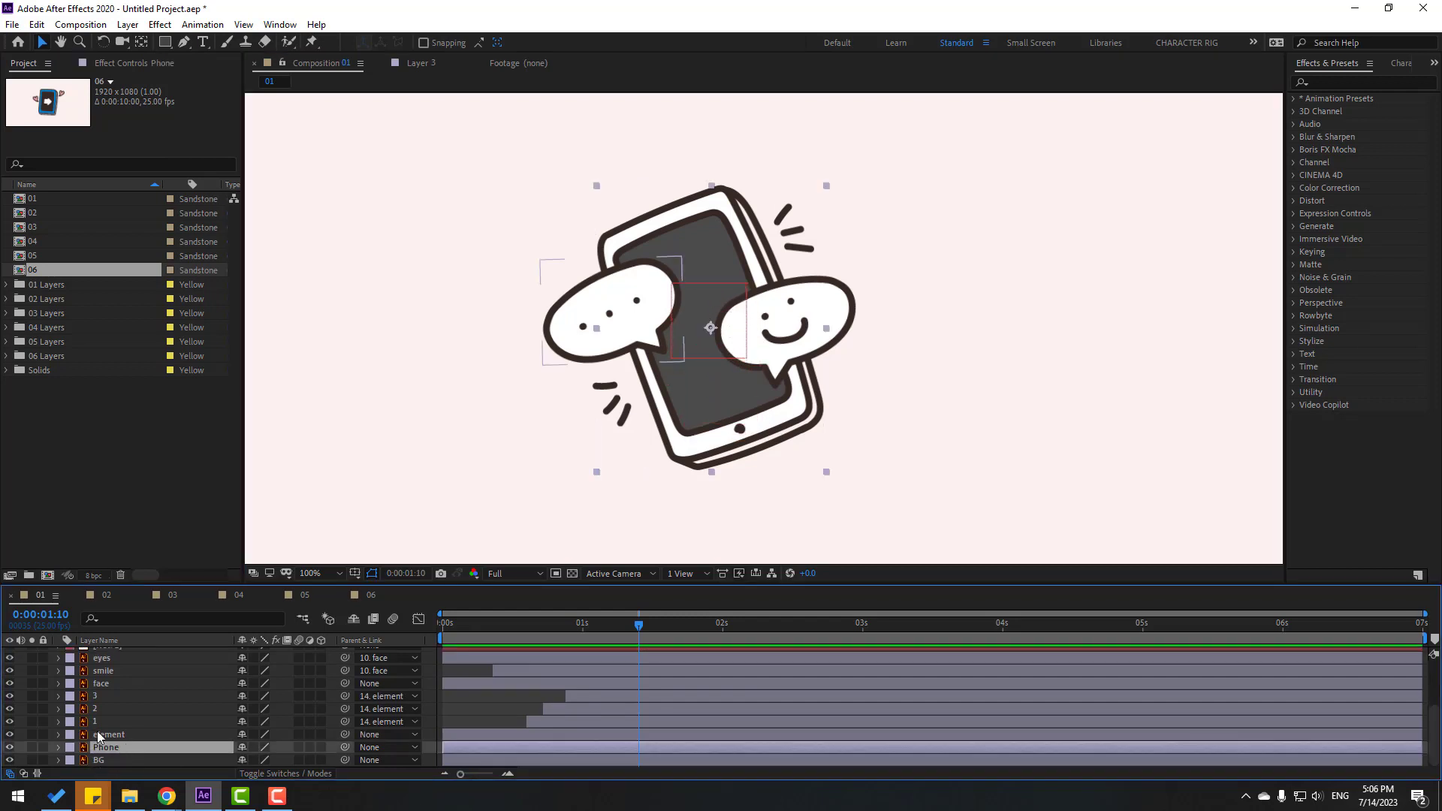
left_click(97, 735, "ctrl")
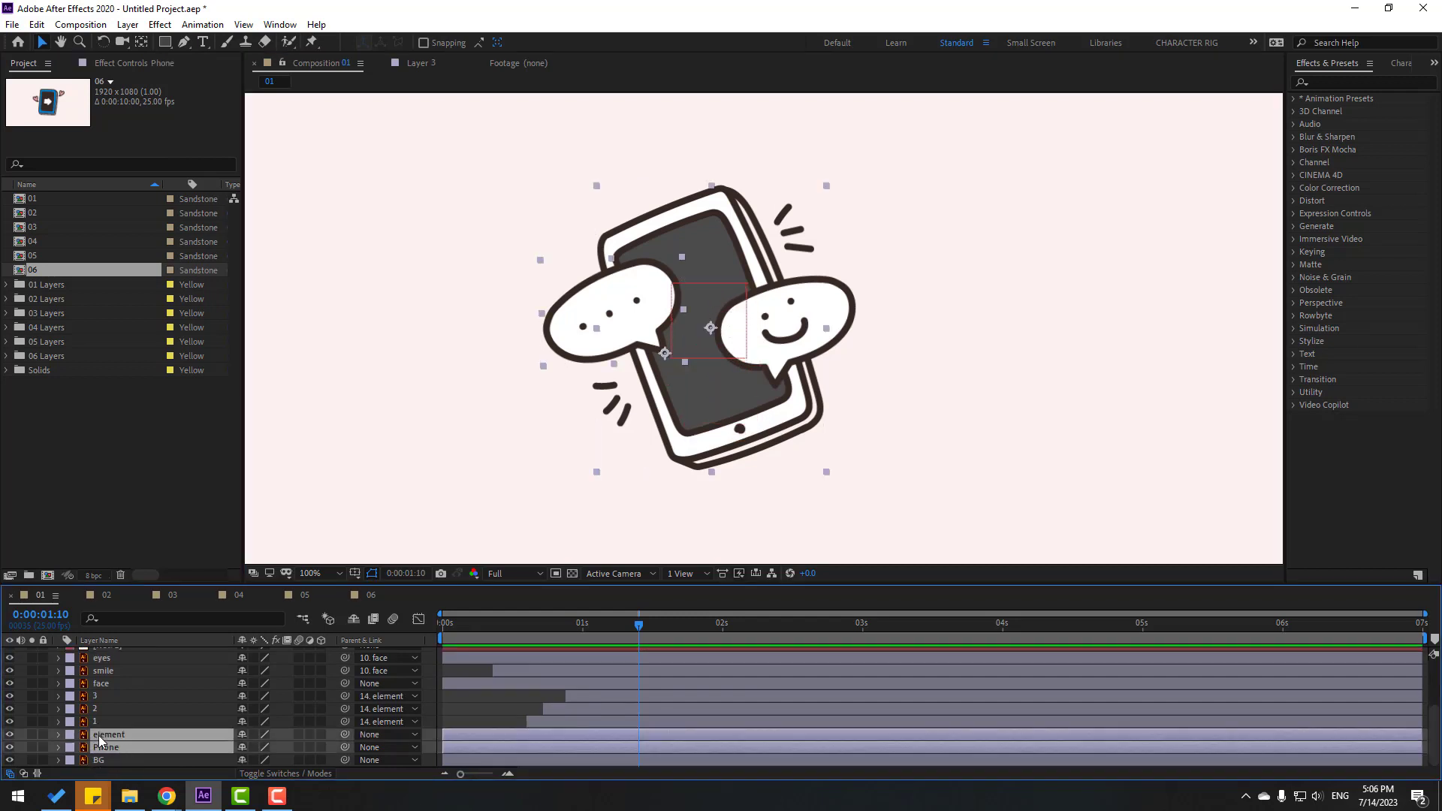
left_click(101, 685, "ctrl")
scroll(128, 716, "up", 3)
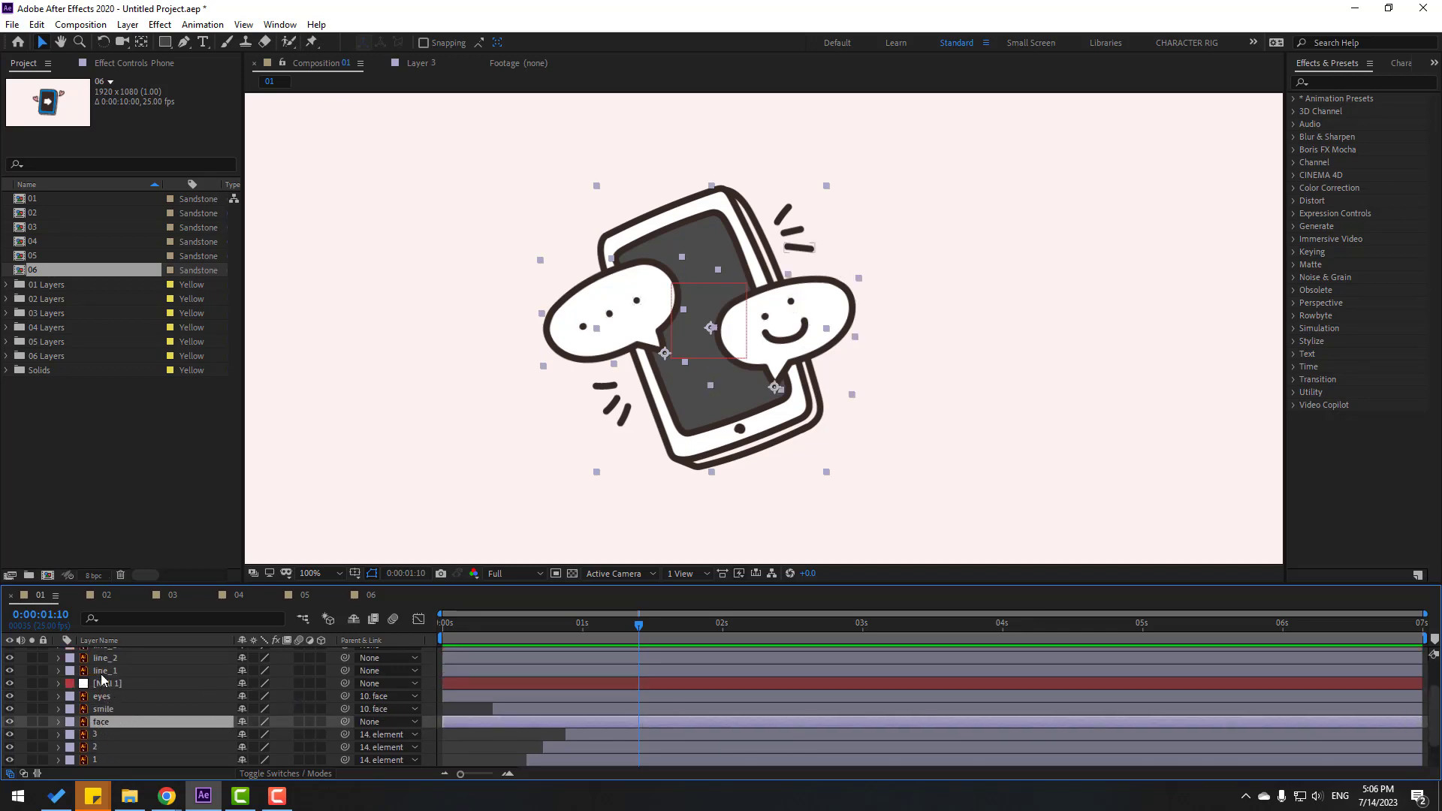
left_click(105, 671, "ctrl")
scroll(149, 687, "up", 3)
left_click(114, 696, "ctrl")
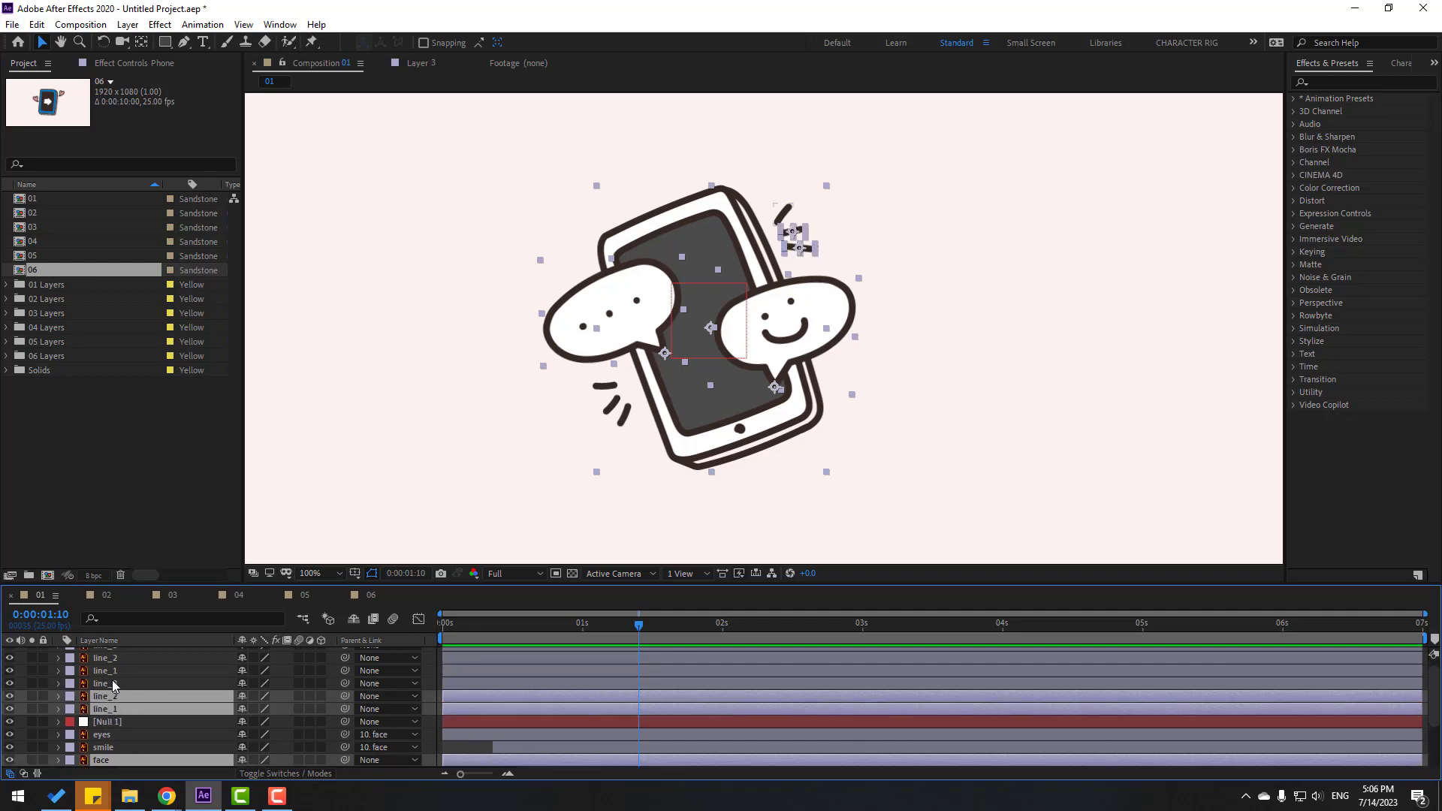
left_click(111, 681, "ctrl")
left_click(113, 670, "ctrl")
left_click(114, 659, "ctrl")
scroll(147, 688, "up", 1)
left_click(107, 656, "ctrl")
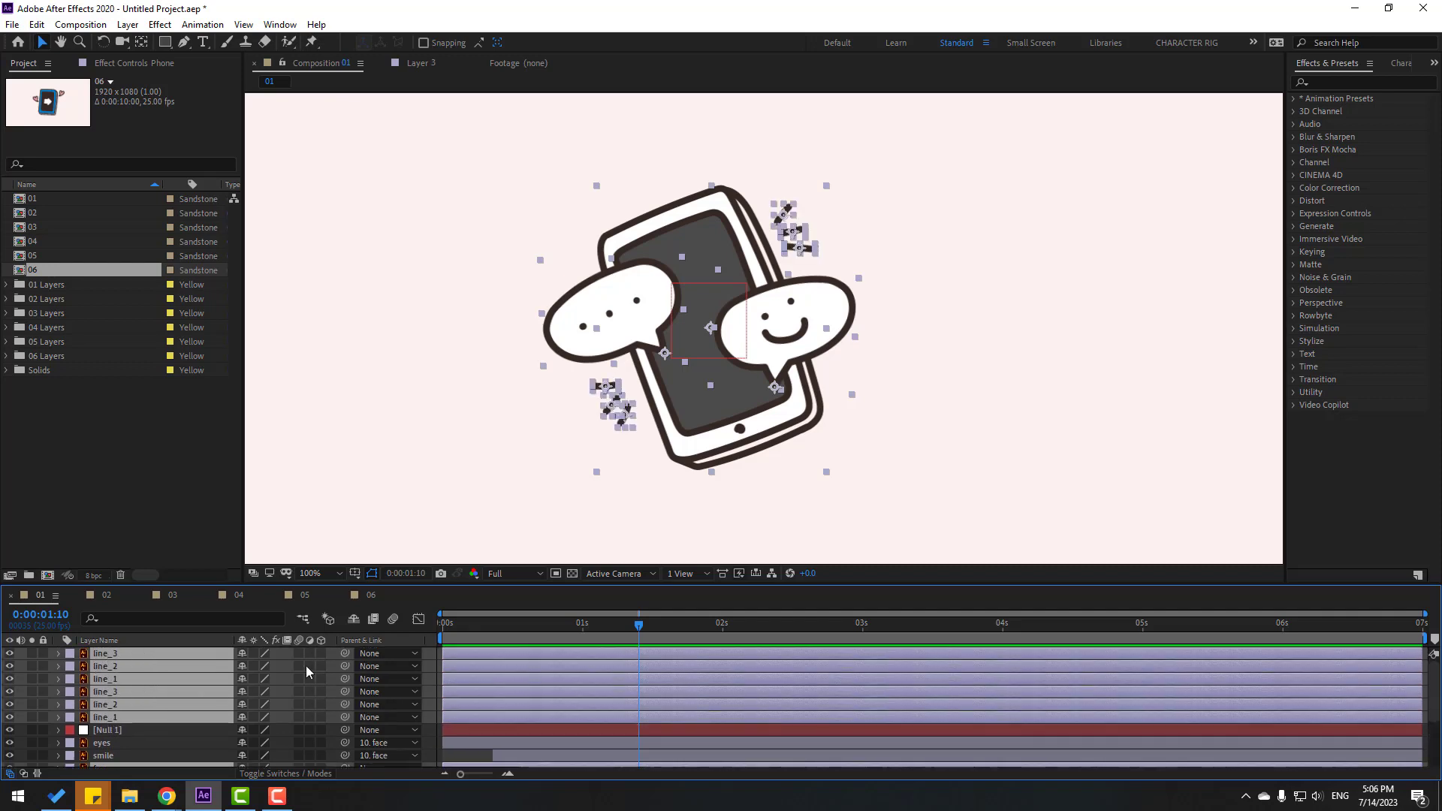
left_click_drag(346, 655, 128, 651)
left_click(116, 729)
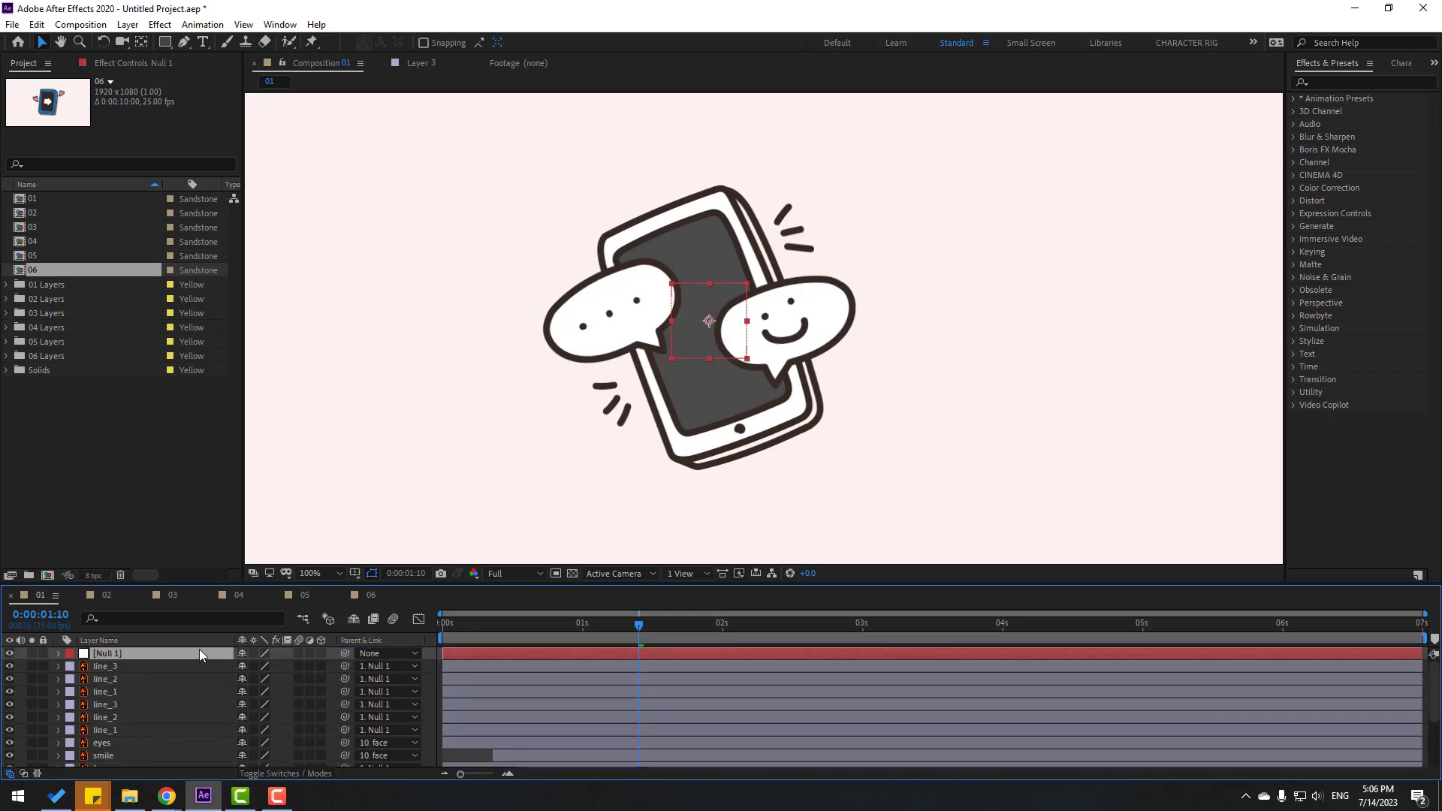
Step: Keyframe the null's Rotation at 0° on the first frame and 6° at 0:00:00:03
key("r")
left_click_drag(616, 628, 419, 632)
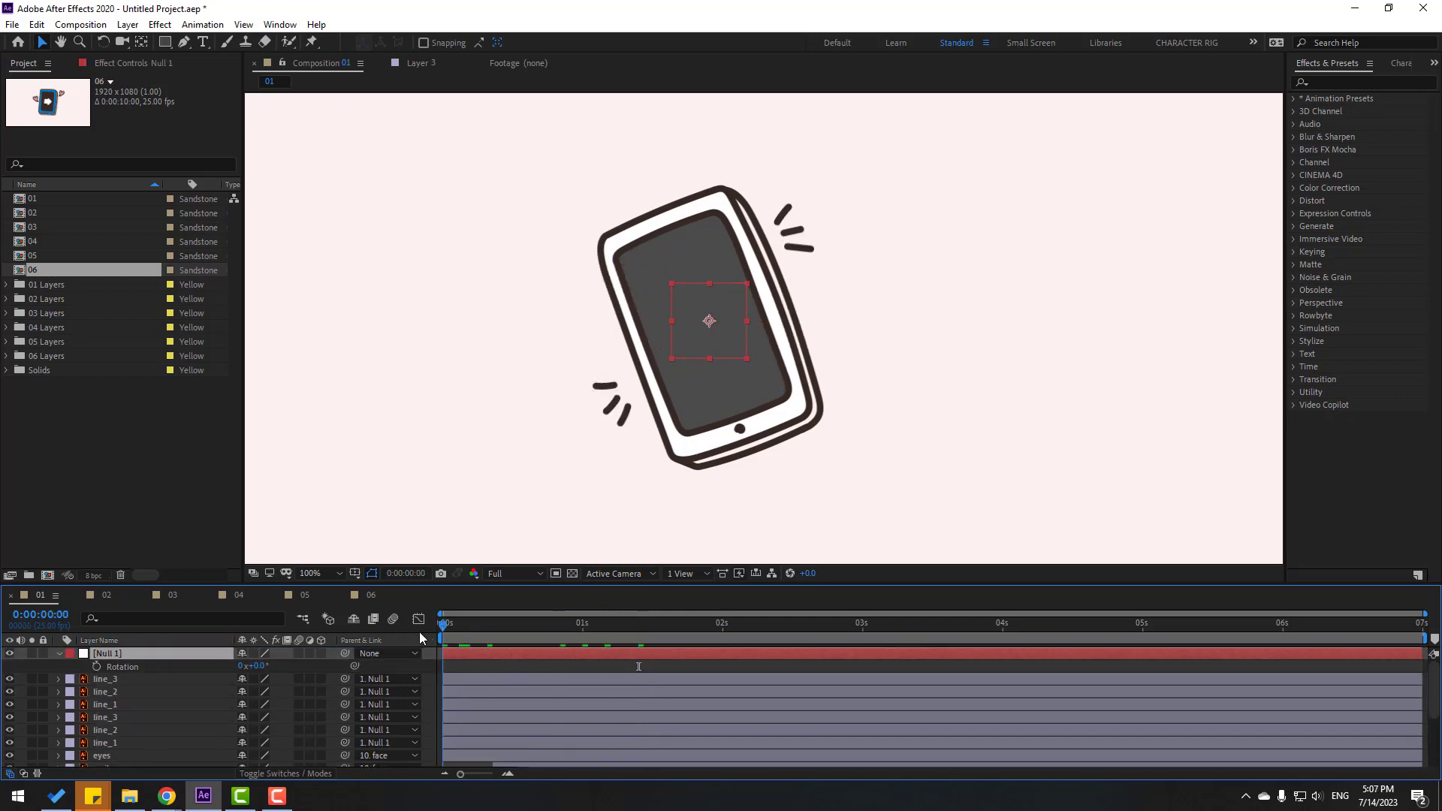
left_click(78, 667)
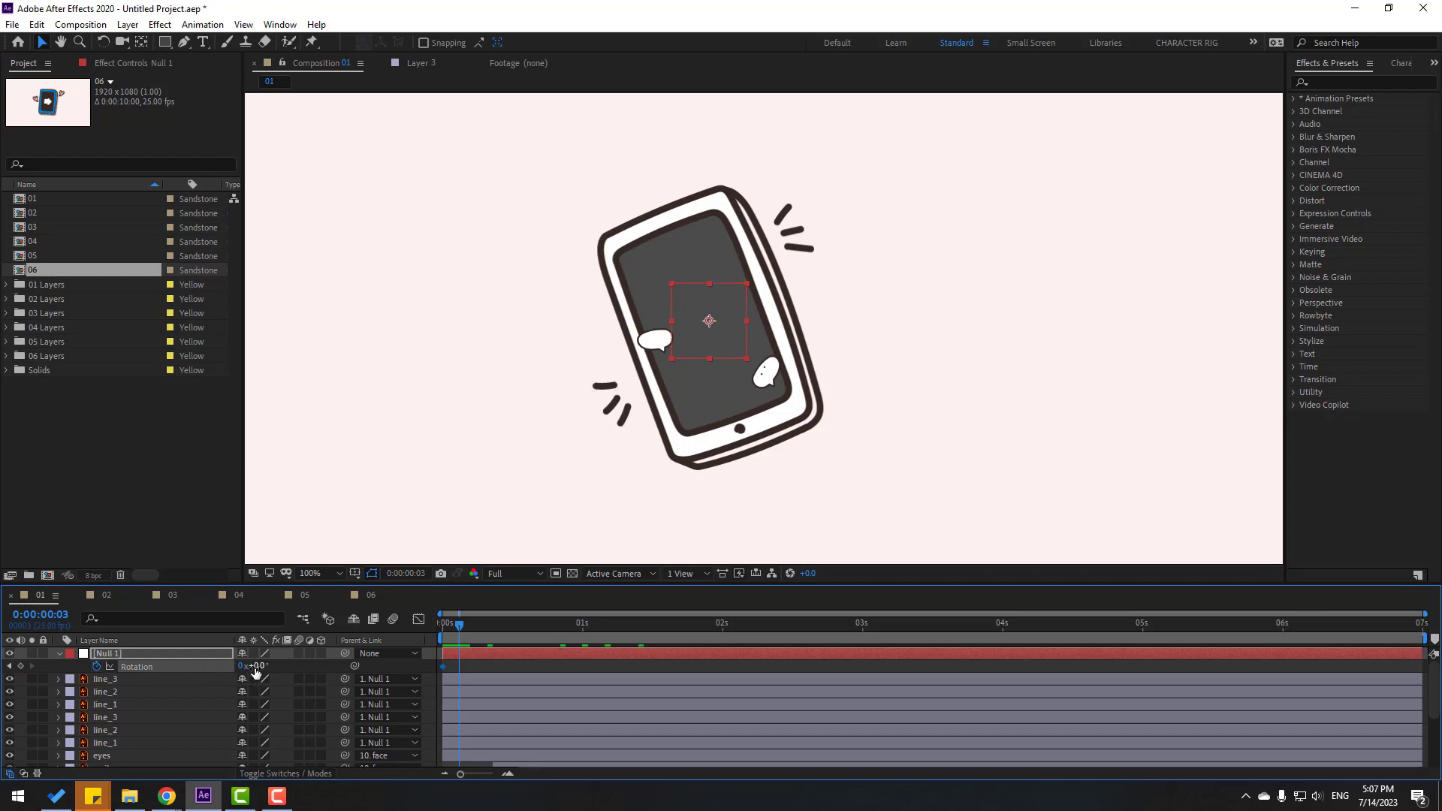
type("-2")
key("Return")
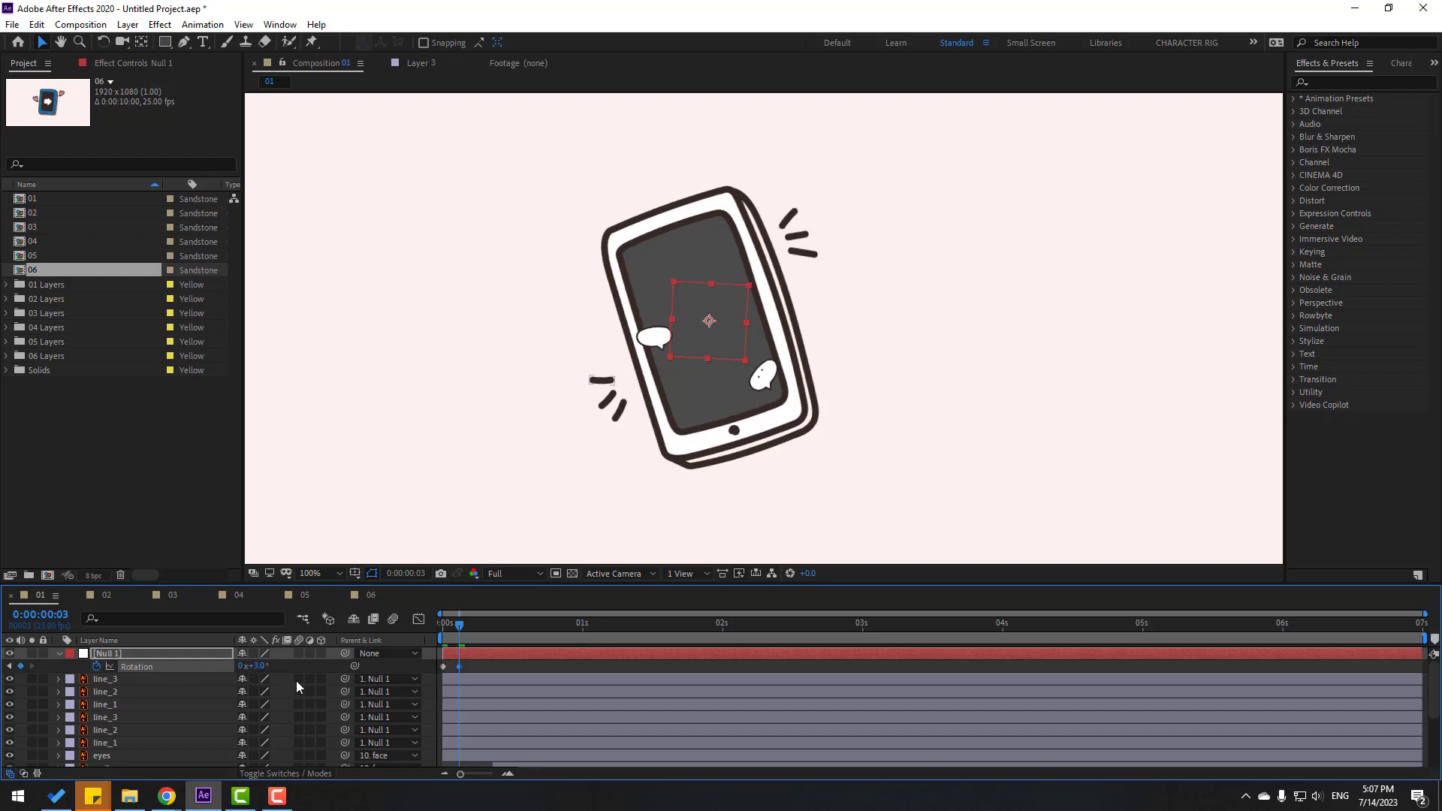
type("6")
key("Return")
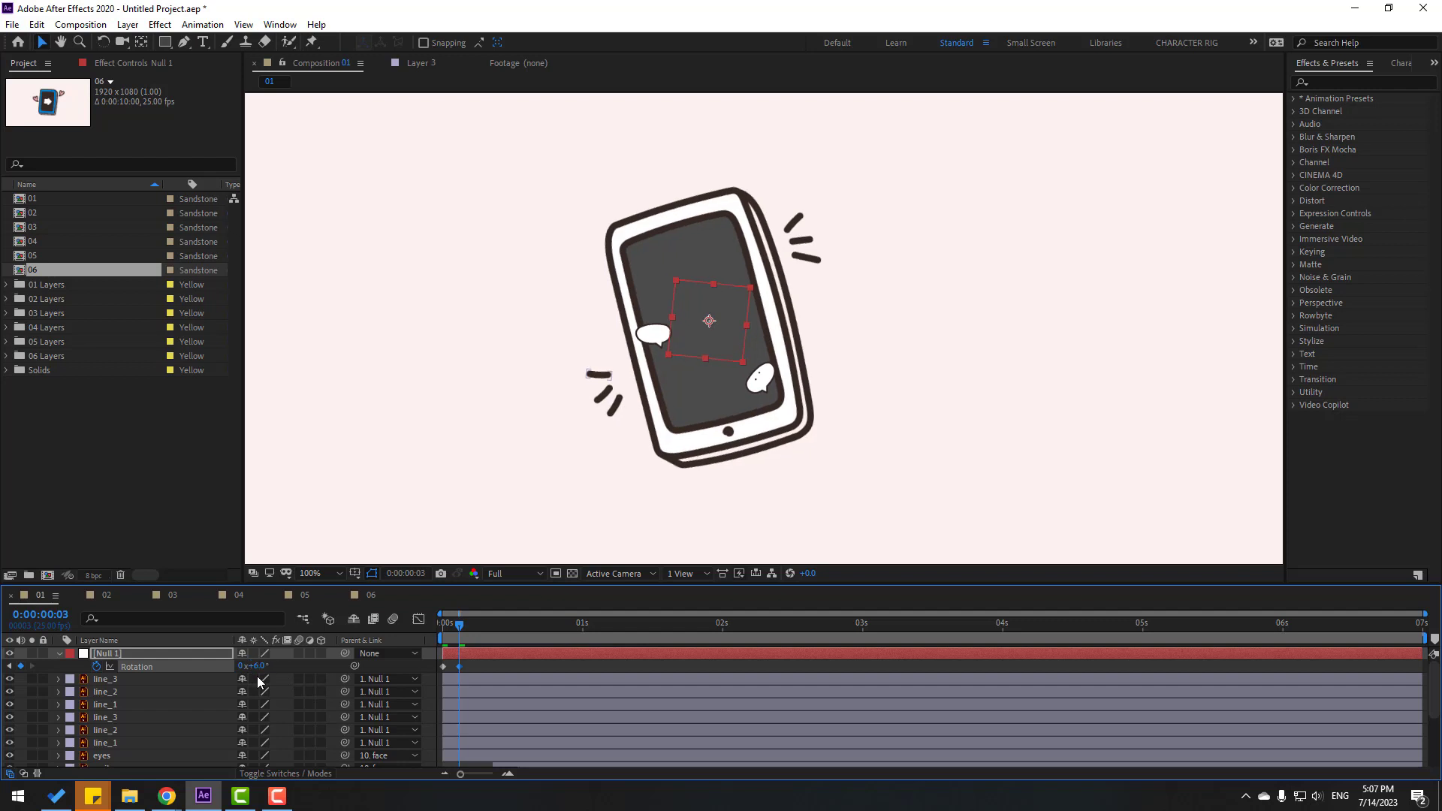
Step: Add Rotation keyframes on the null of -6° at 0:00:00:06 and 6° at 0:00:00:09
key("space")
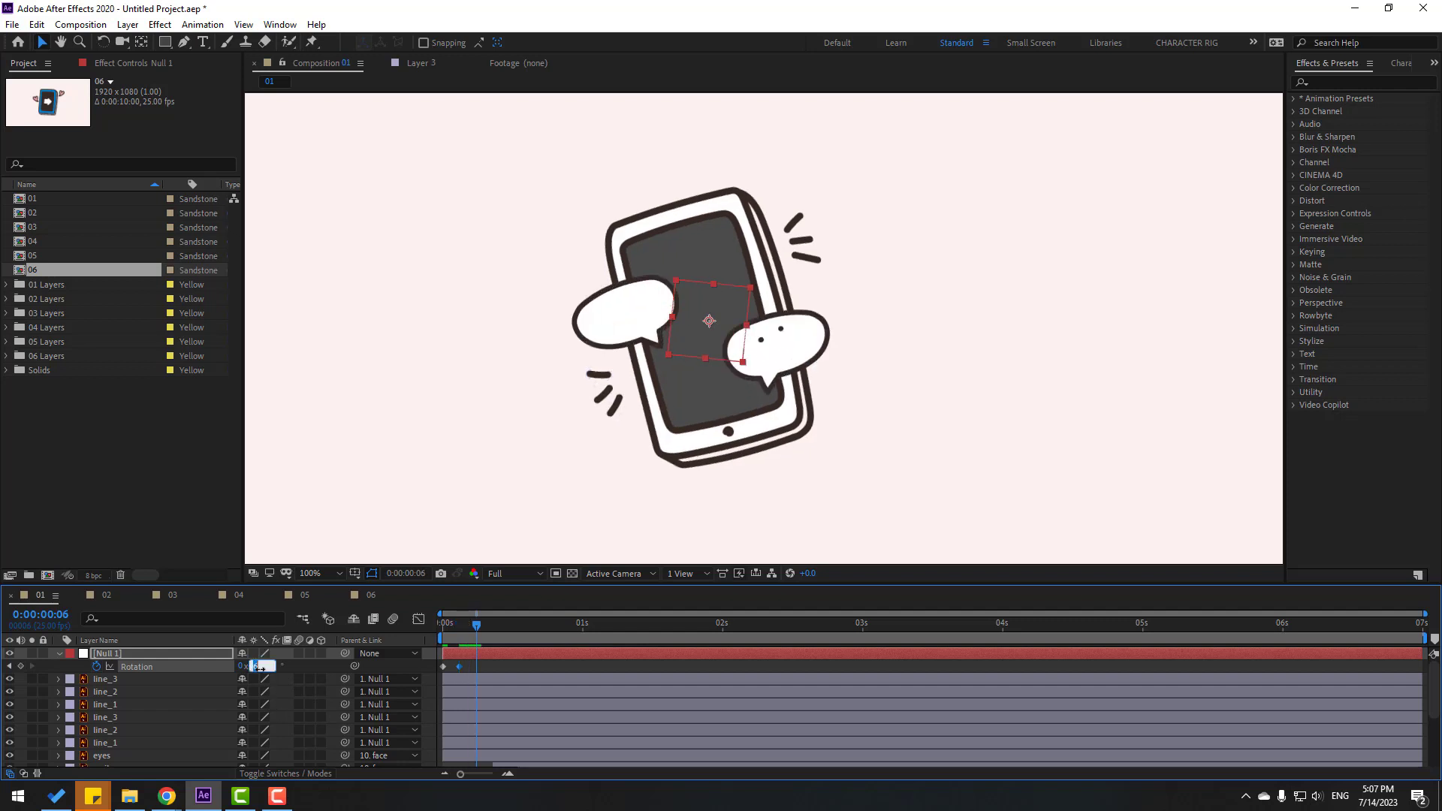
type("-6")
key("Return")
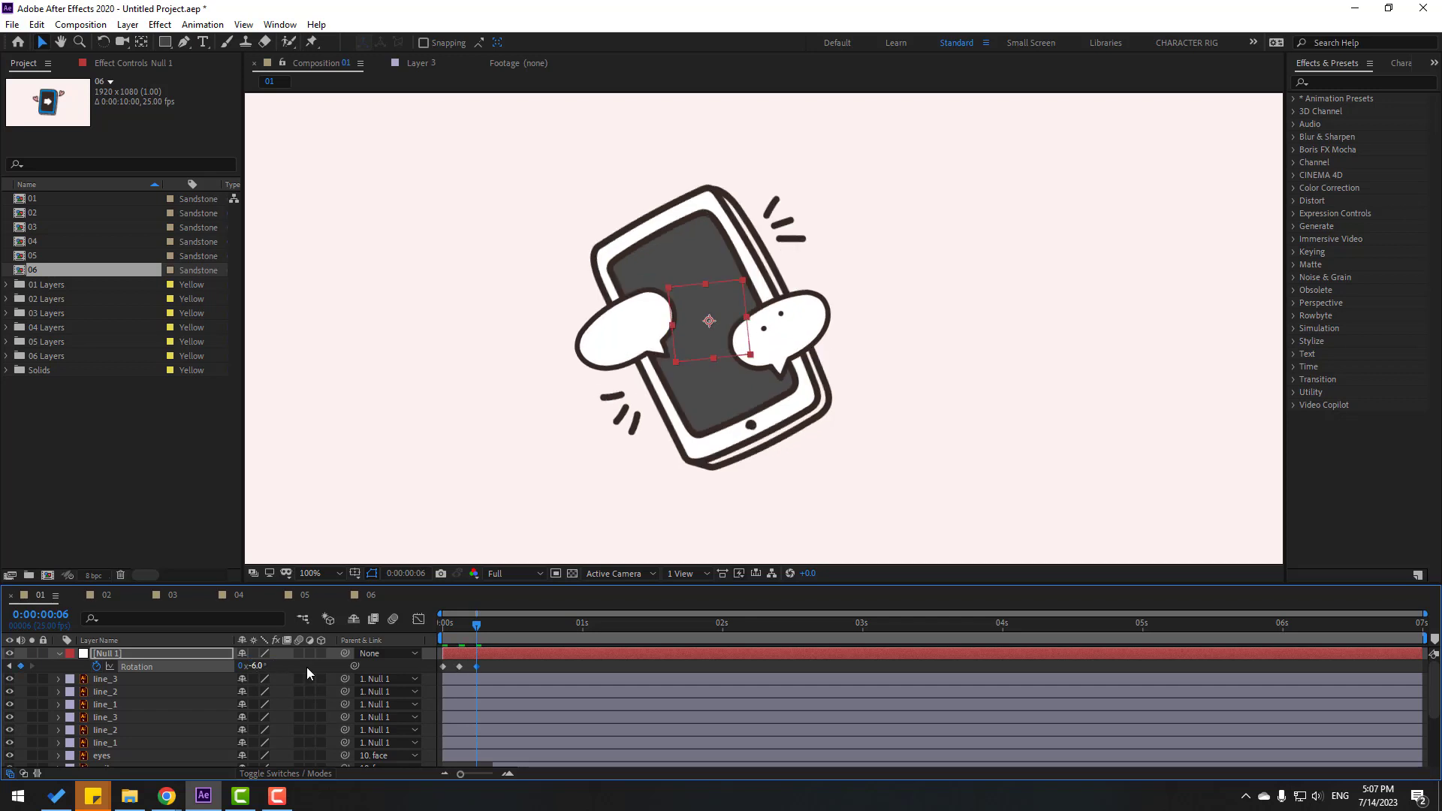
key("space")
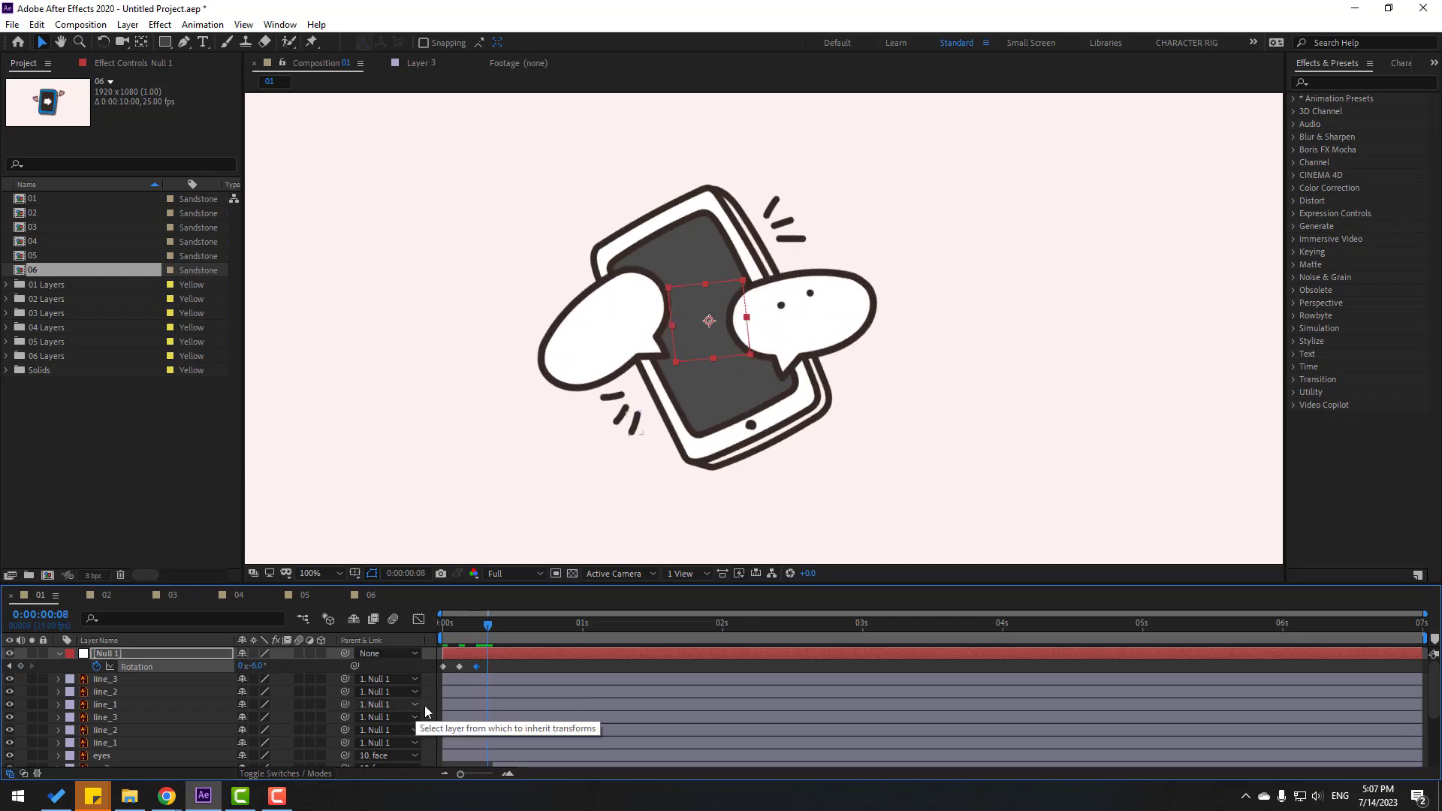
type("6")
key("Return")
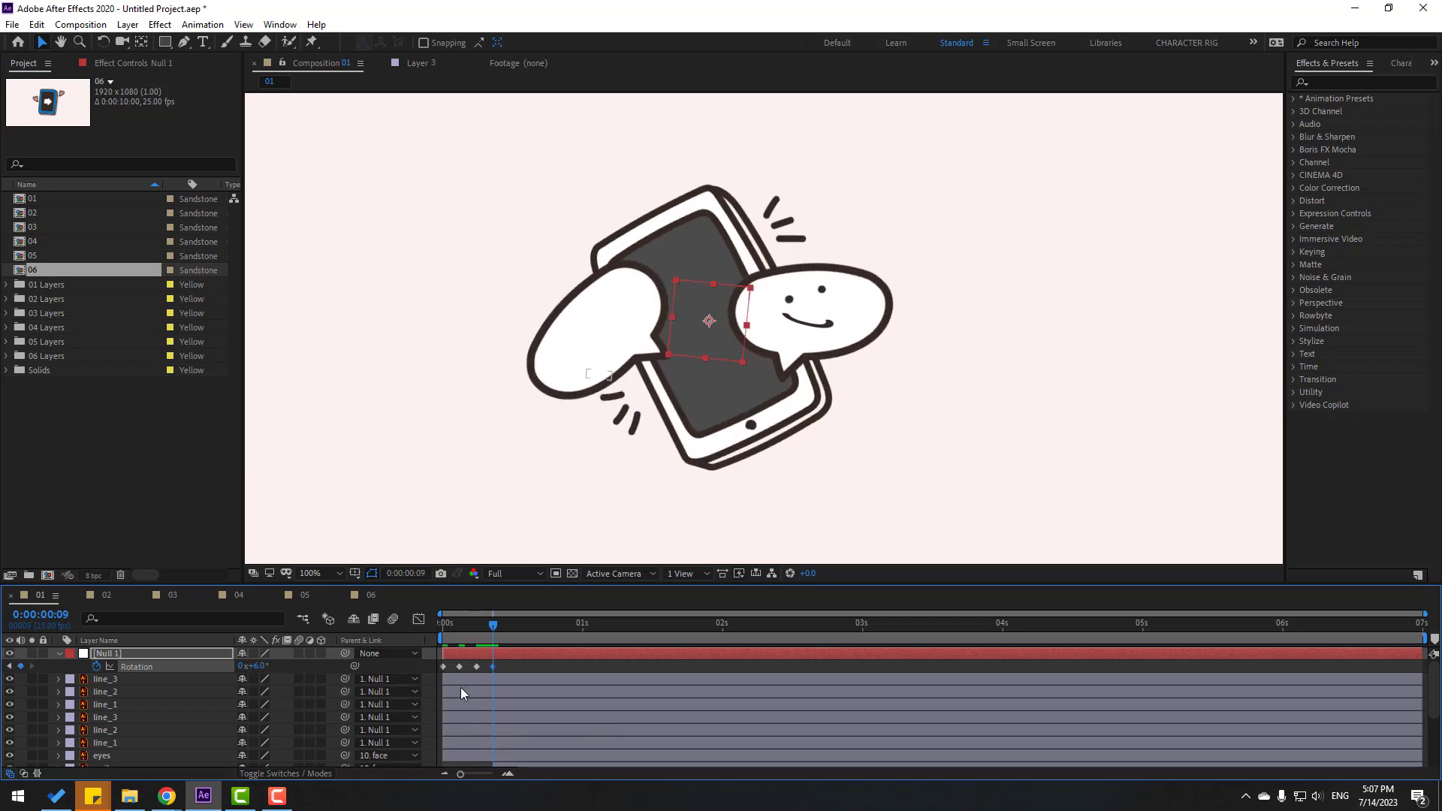
Step: Delete the null's first Rotation keyframe, apply Easy Ease to the other three, shift them to start at 0:00:00:06 and preview
mouse_move(487, 627)
left_mouse_down()
mouse_move(451, 624)
mouse_move(463, 620)
left_mouse_up()
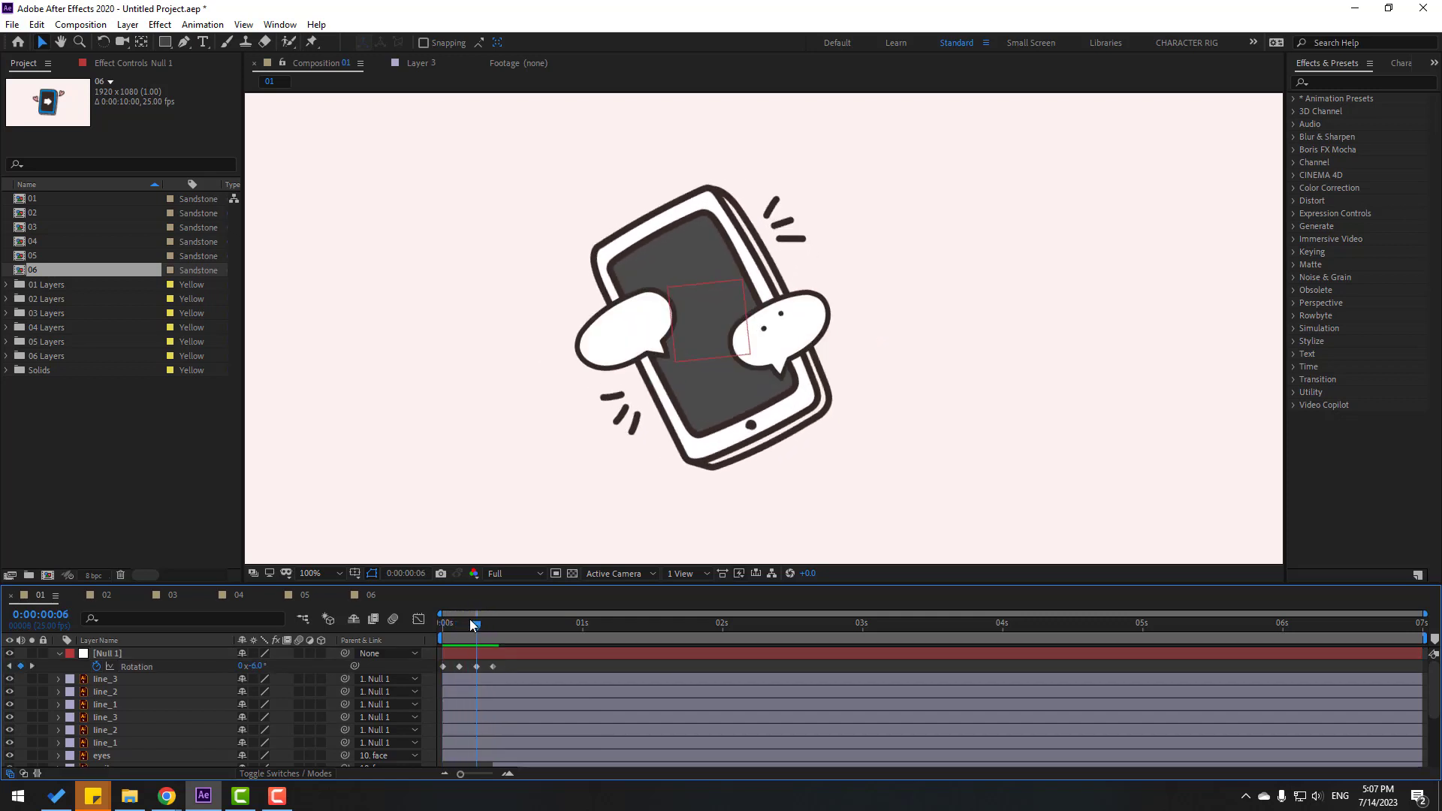
left_click(444, 666)
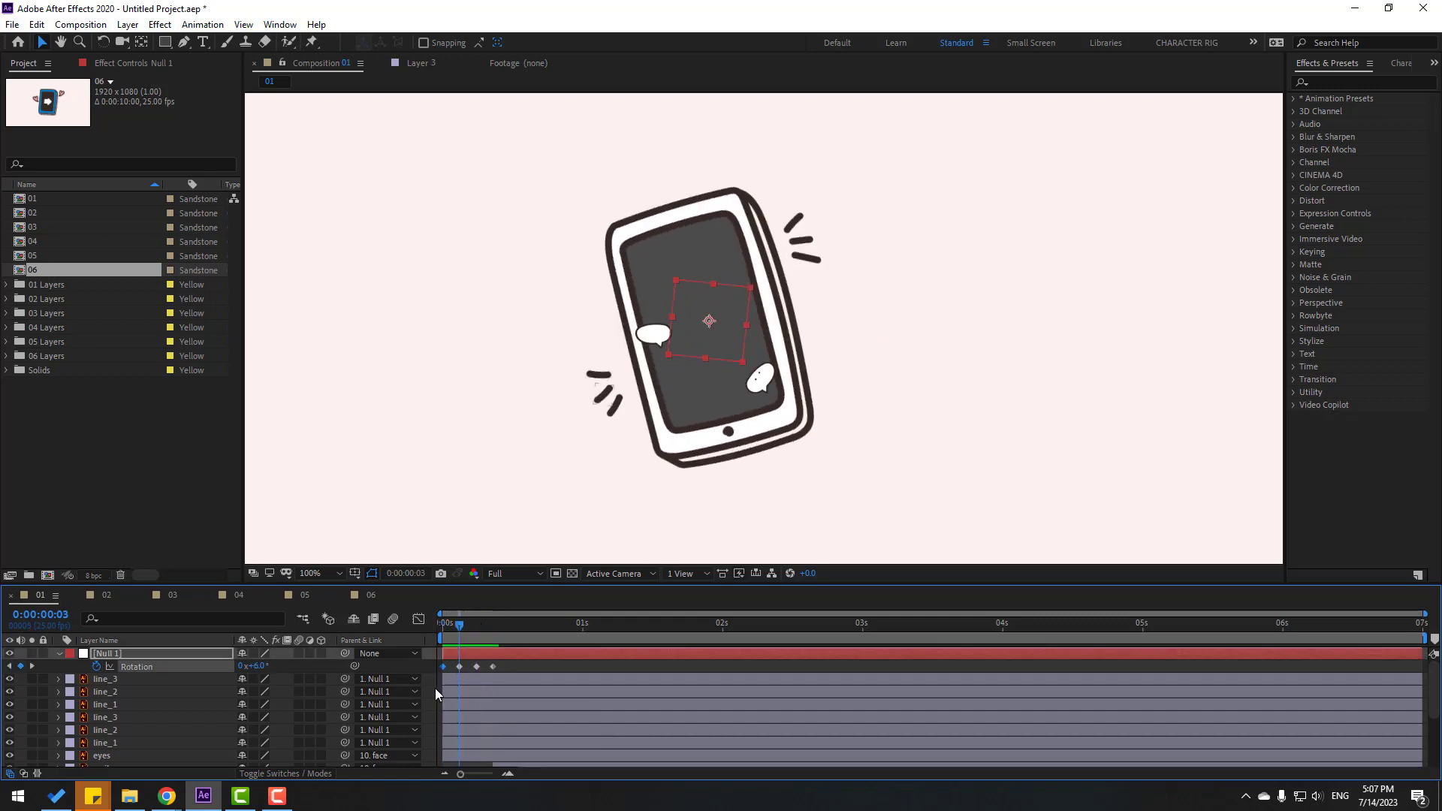
key("Delete")
left_click_drag(466, 676, 495, 676)
right_click(496, 676)
mouse_move(571, 554)
left_click(708, 556)
left_click_drag(460, 672, 481, 637)
key("space")
key("space")
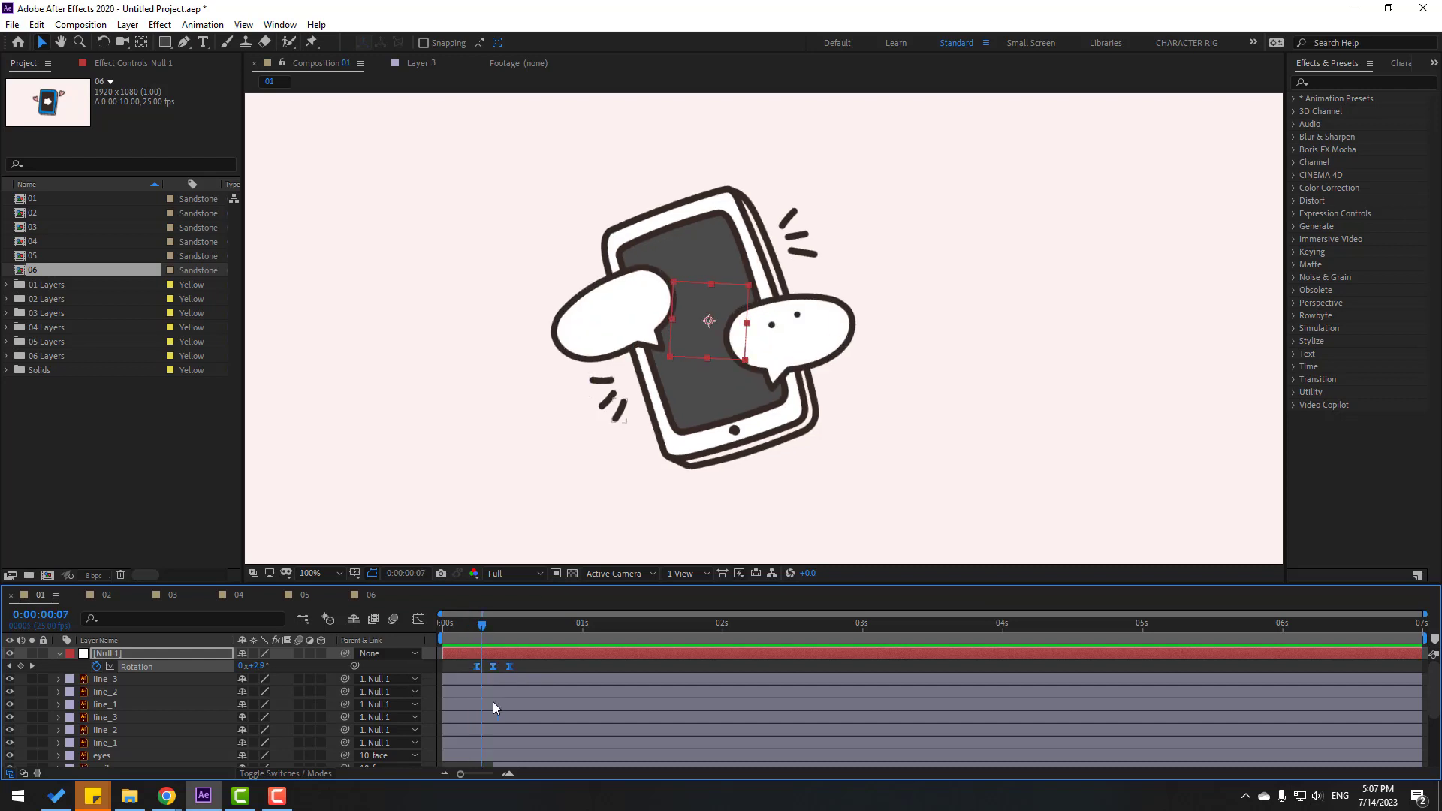
Step: Repeat the null's shake by pasting its Rotation keyframes at 0:00:00:12 and 0:00:00:18
left_click(510, 625)
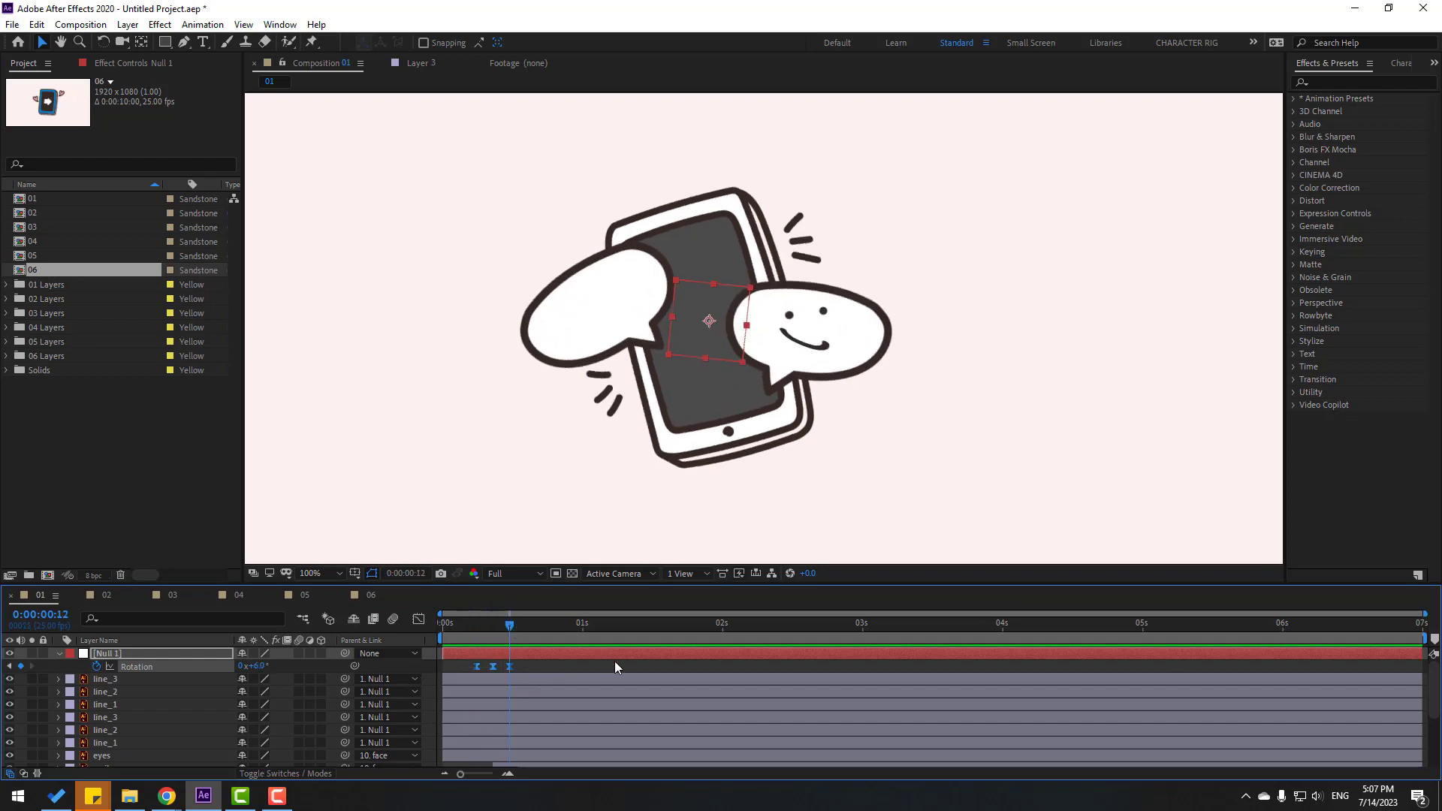
key("space")
key("space")
left_click_drag(536, 634, 546, 628)
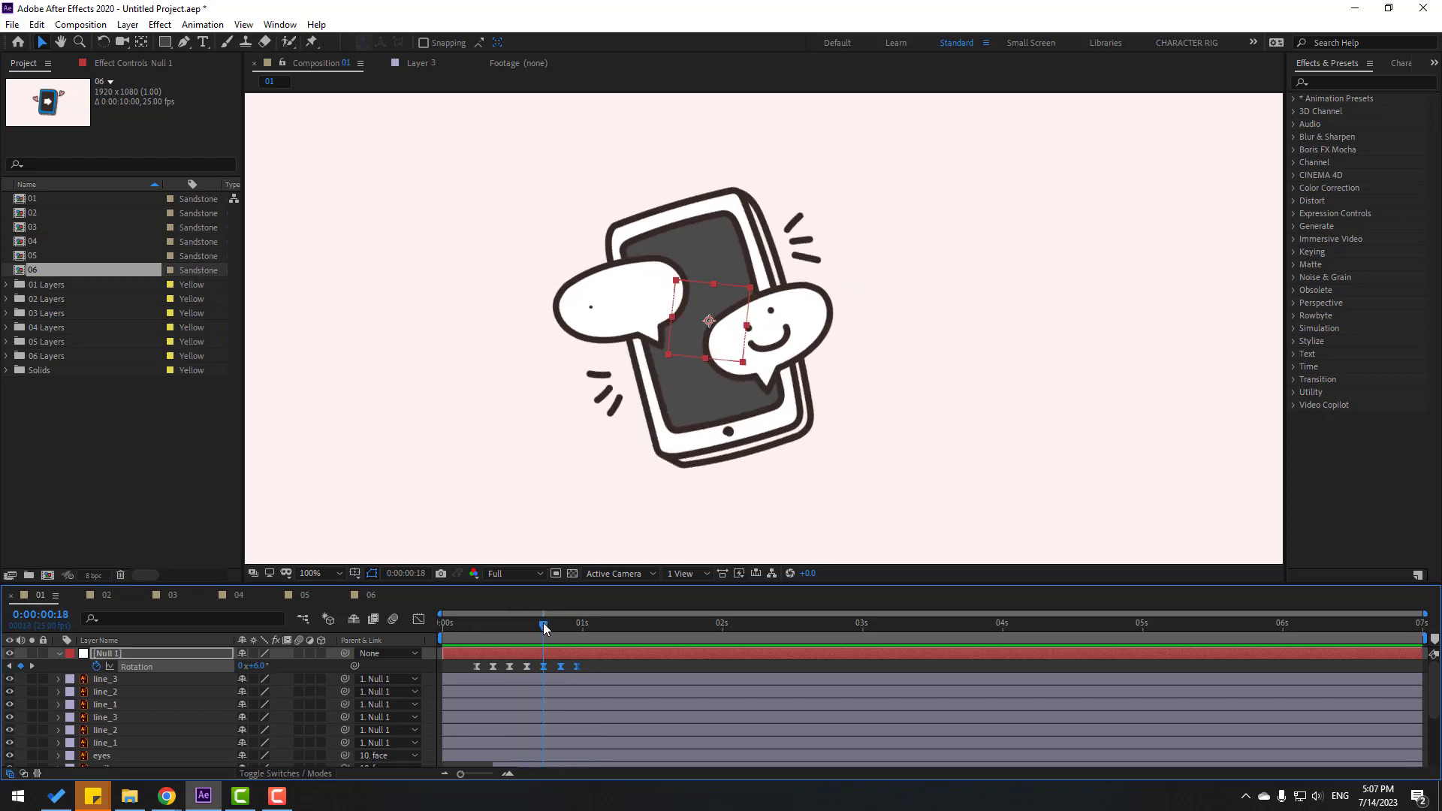
key("space")
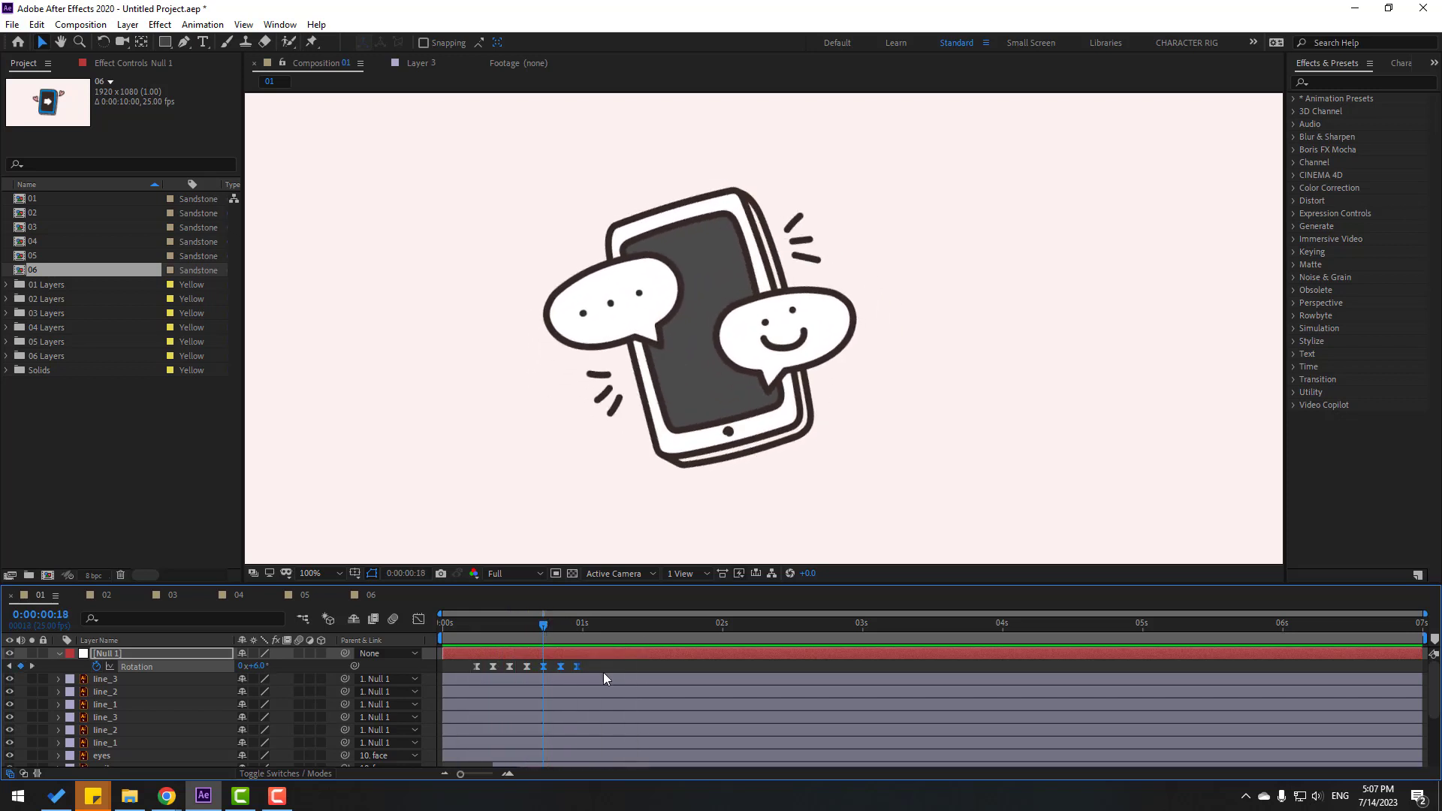
key("space")
Step: Paste the null's seven shake keyframes at about 2 and 4 seconds and at 0:00:05:20, and preview the full animation
left_click_drag(619, 632, 728, 629)
key("ctrl+v")
left_click(1008, 624)
key("ctrl+v")
left_click(1253, 628)
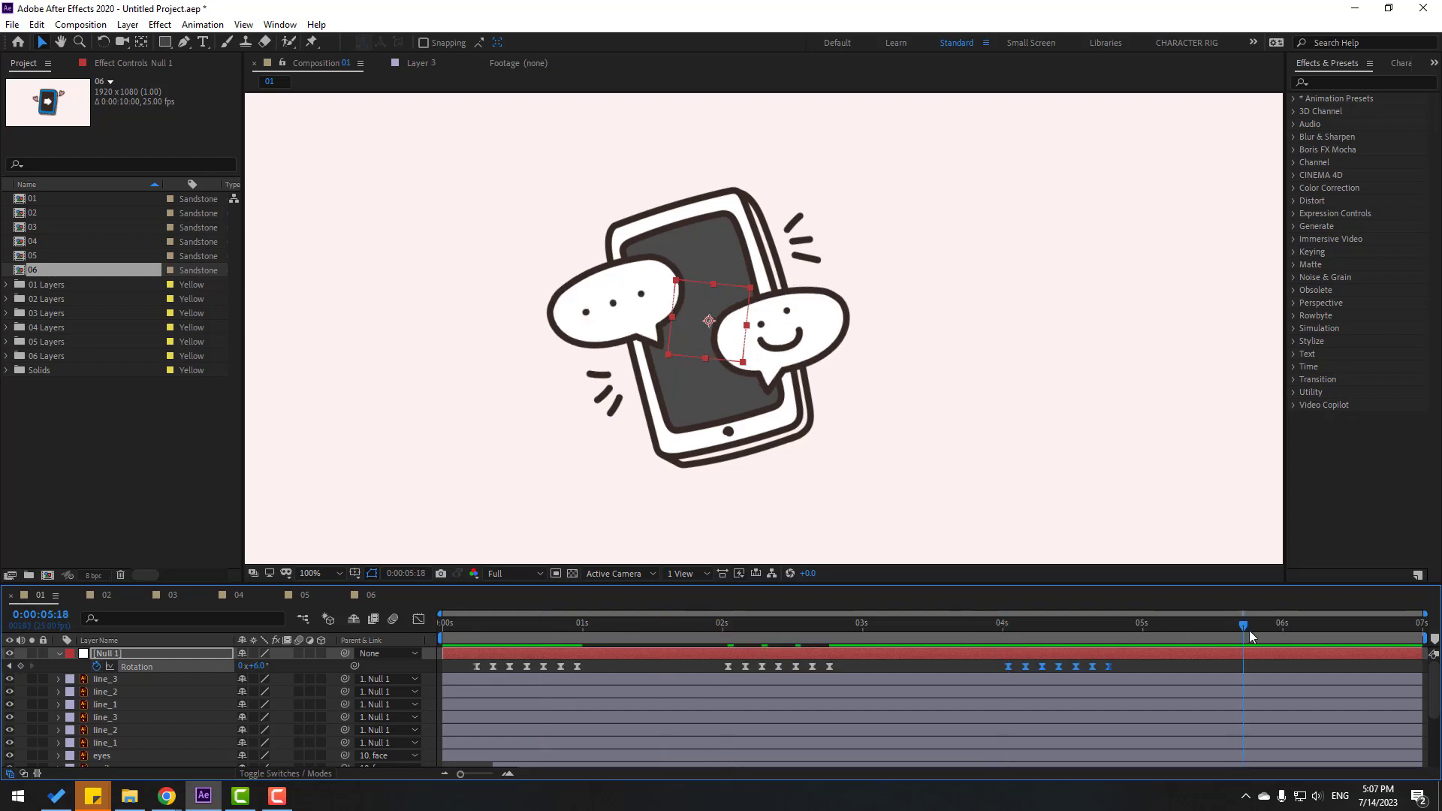
key("ctrl+v")
key("comma")
key("space")
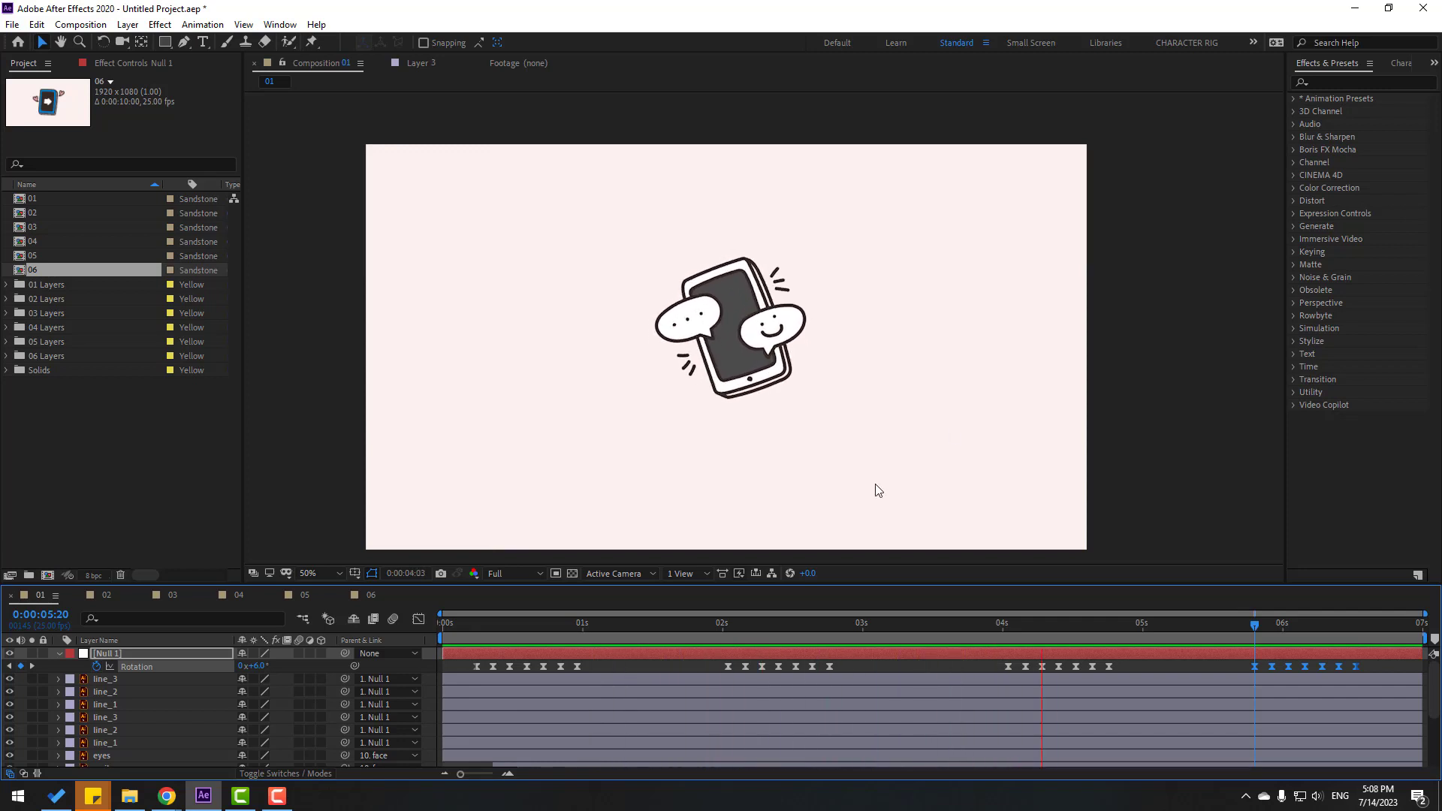
left_click(448, 626)
left_click(603, 666)
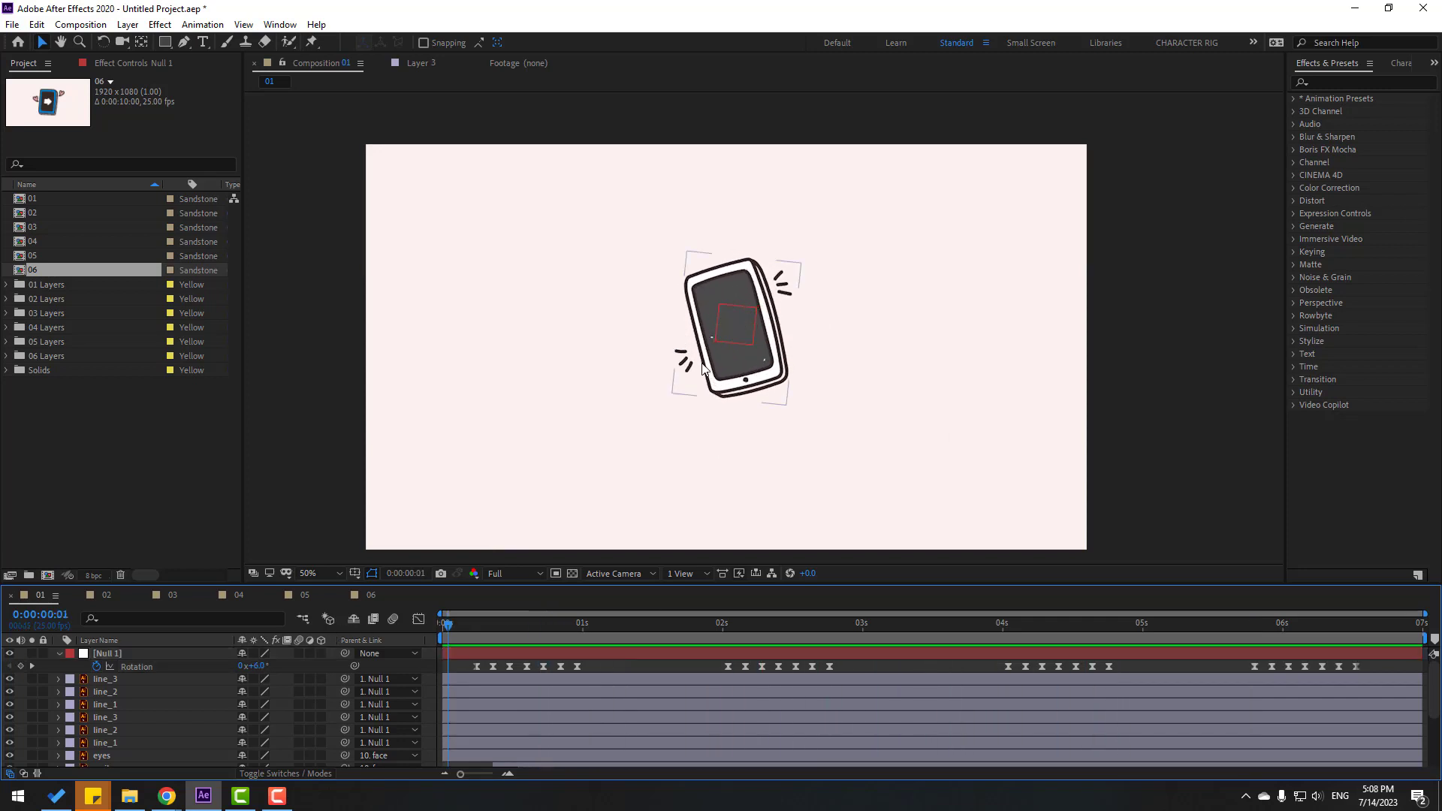
Step: Draw a two-point Pen tool mask path along the lowest upper-right accent line, line_1, with the playhead at 0:00:00:00
scroll(669, 421, "up", 1)
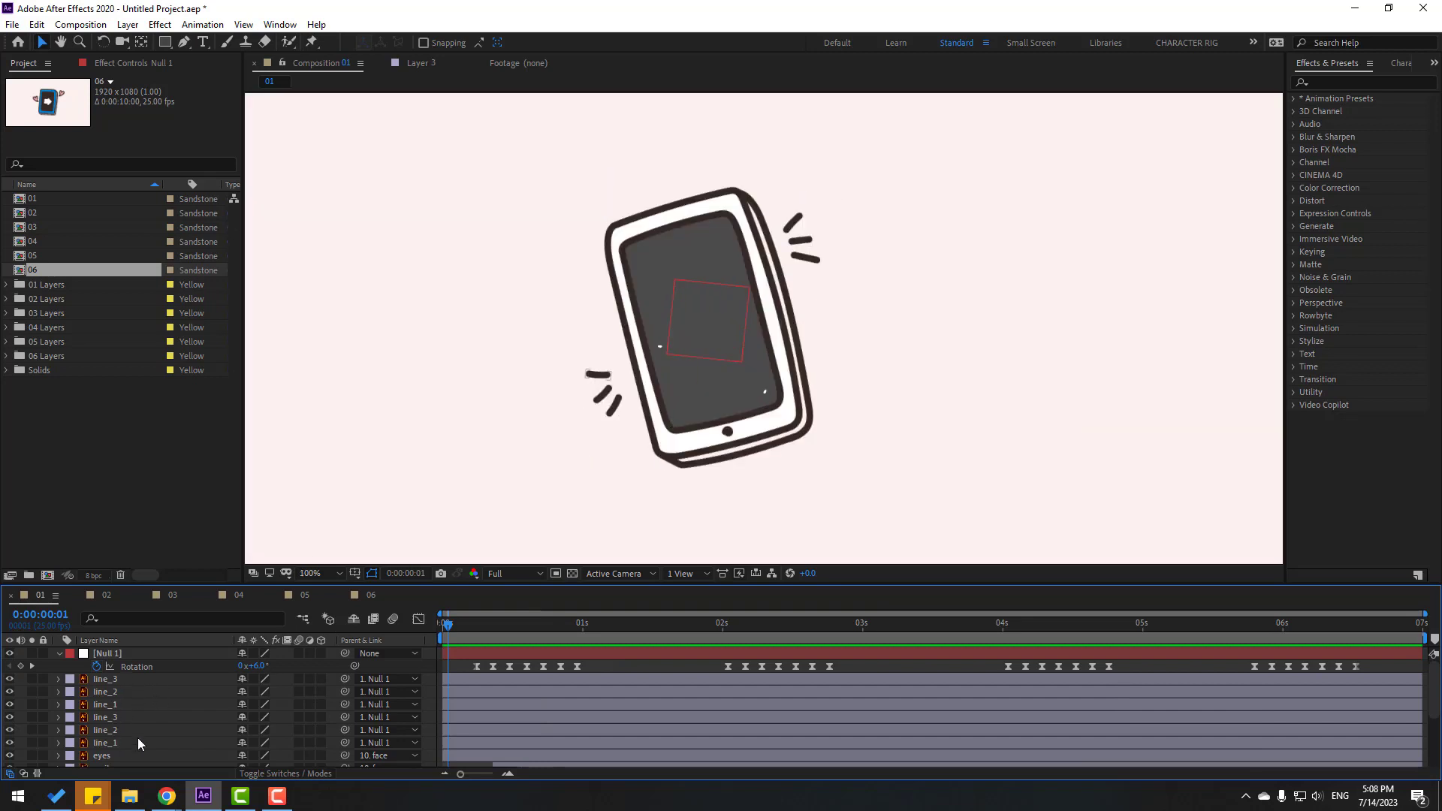
left_click(105, 743)
scroll(805, 257, "up", 4)
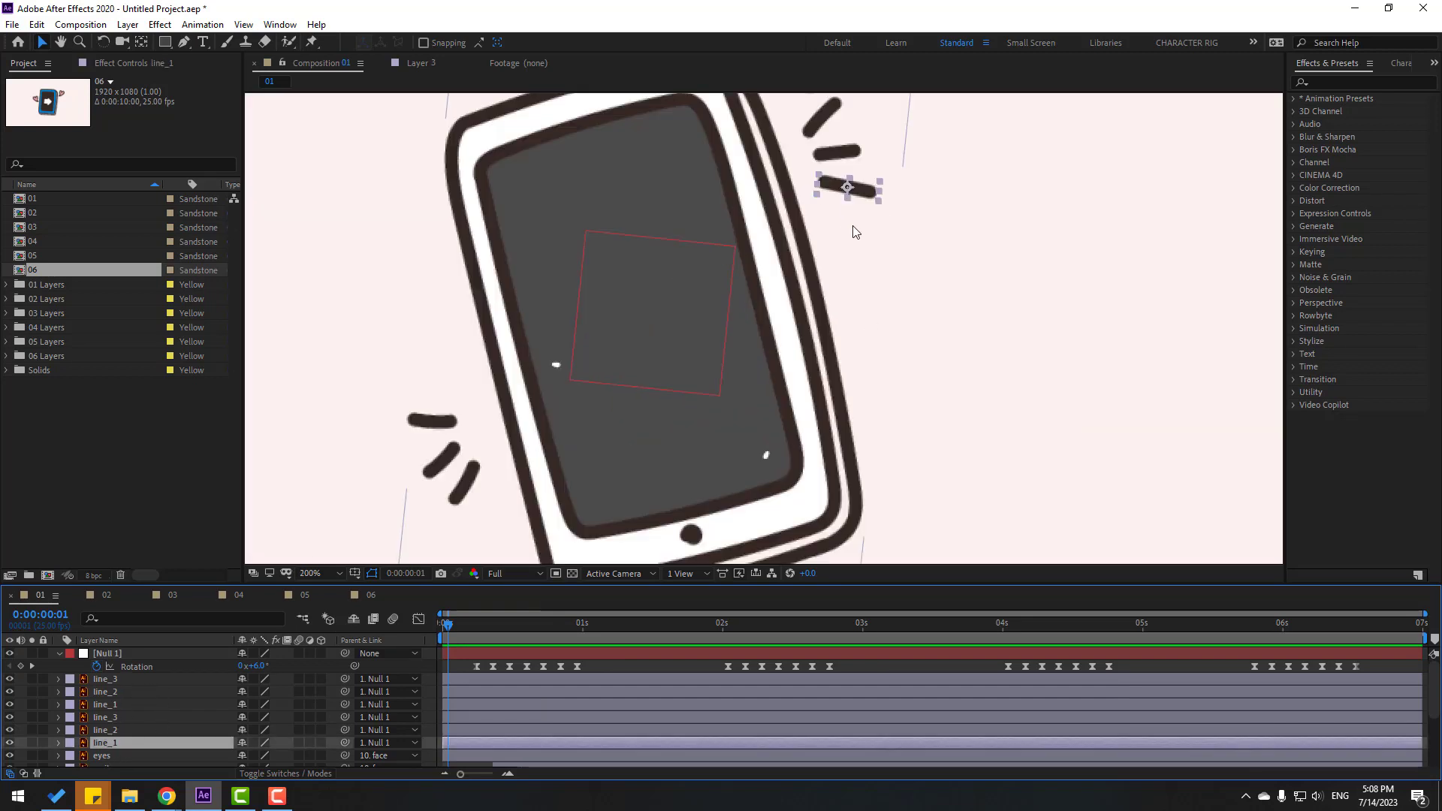
left_click(444, 624)
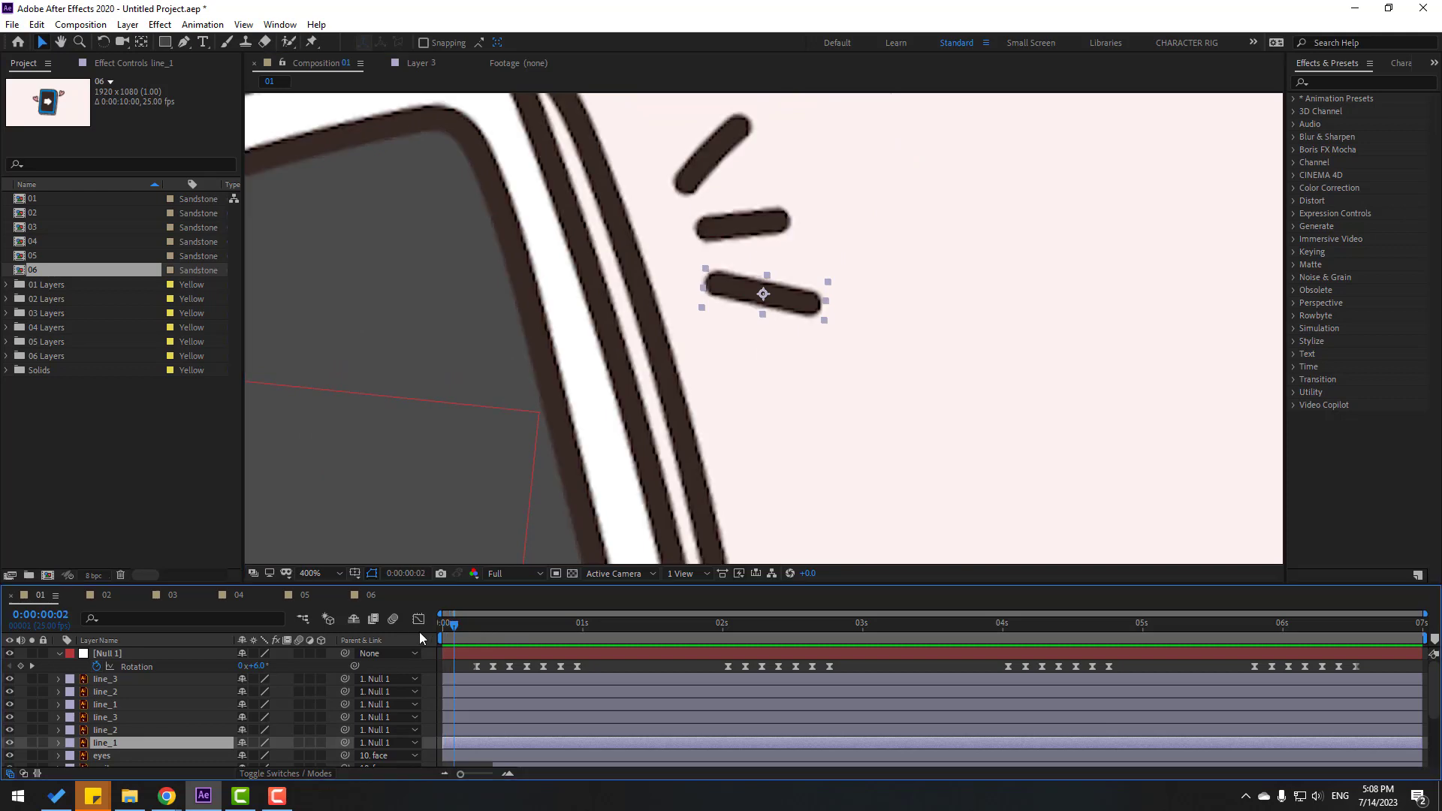
left_click(183, 42)
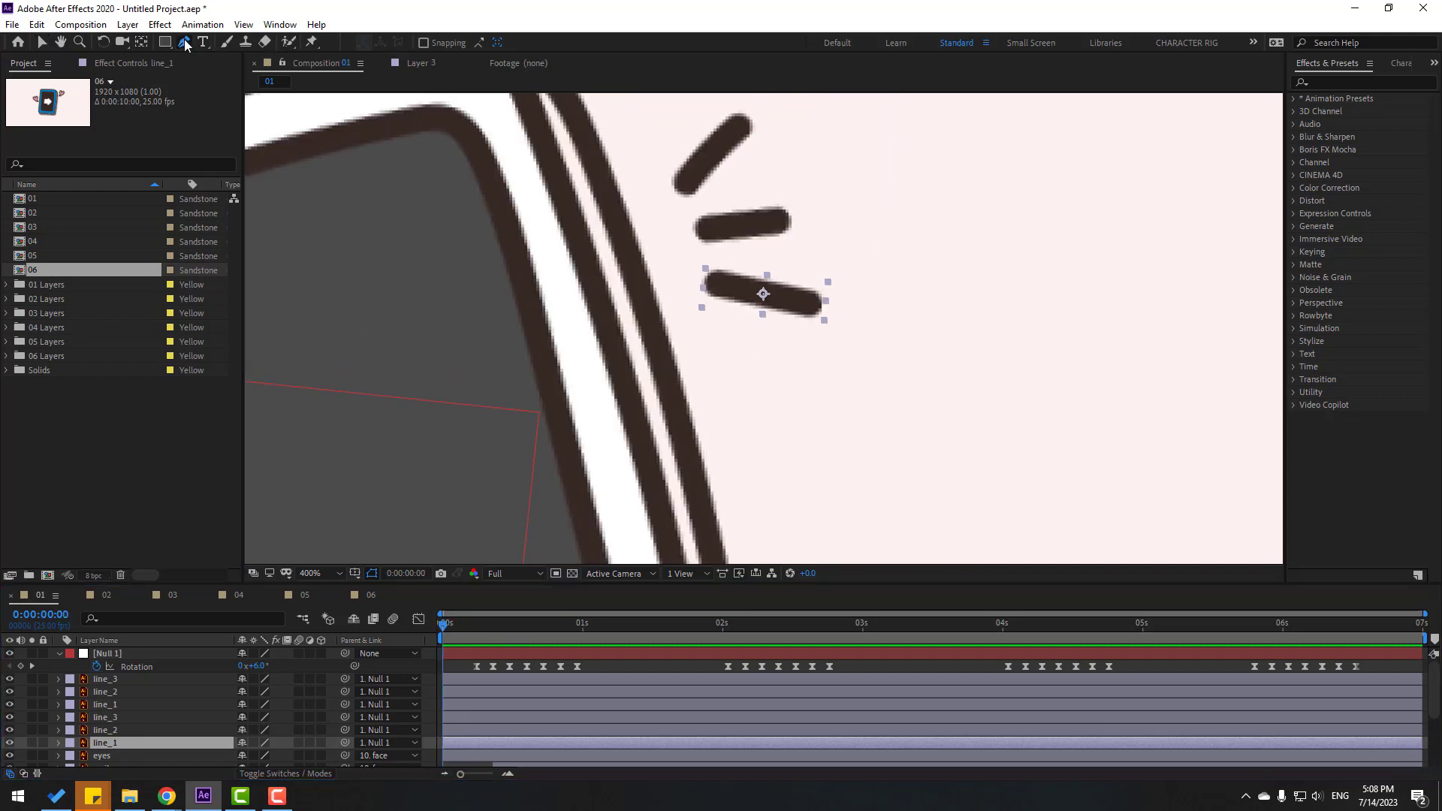
left_click(706, 280)
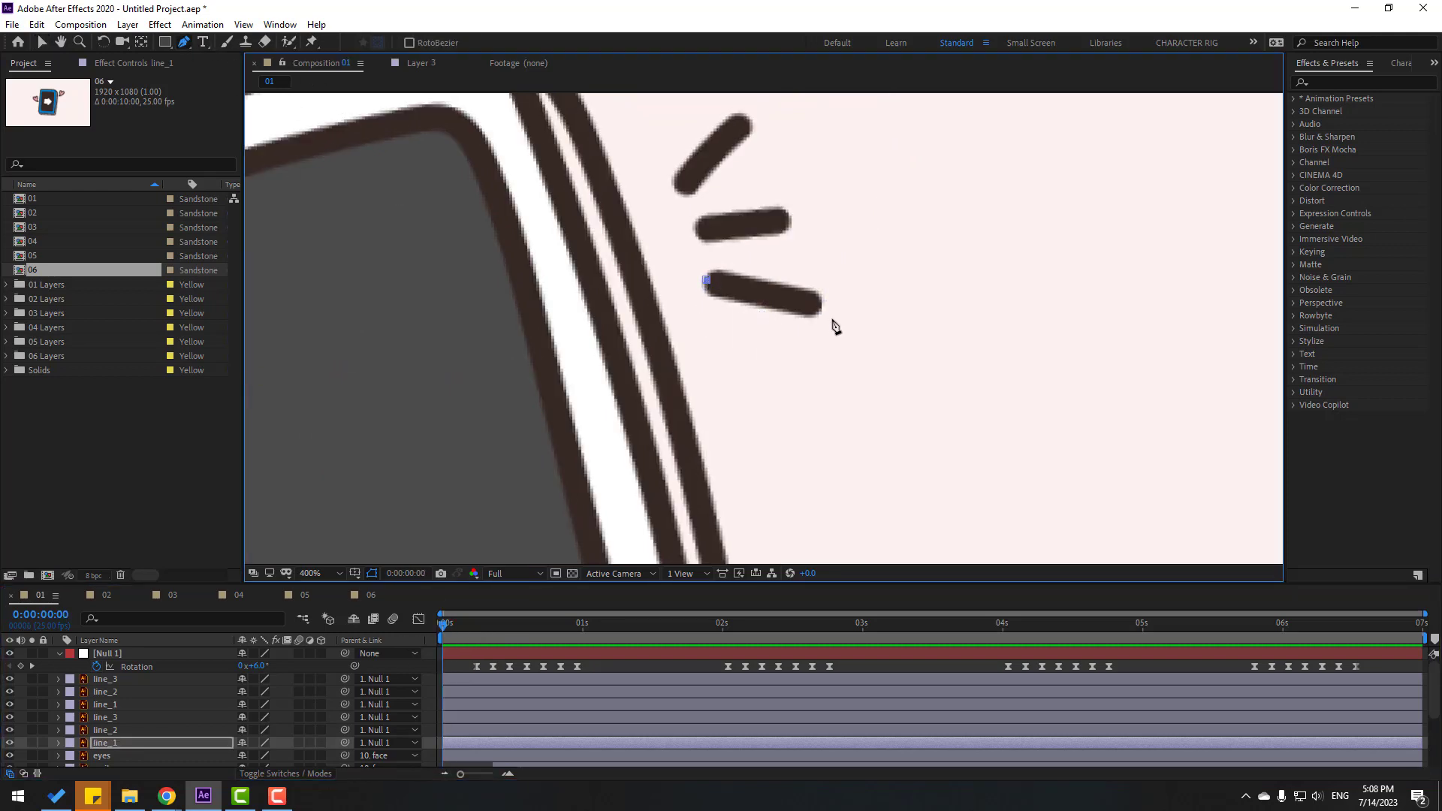
left_click(819, 304)
left_click(41, 43)
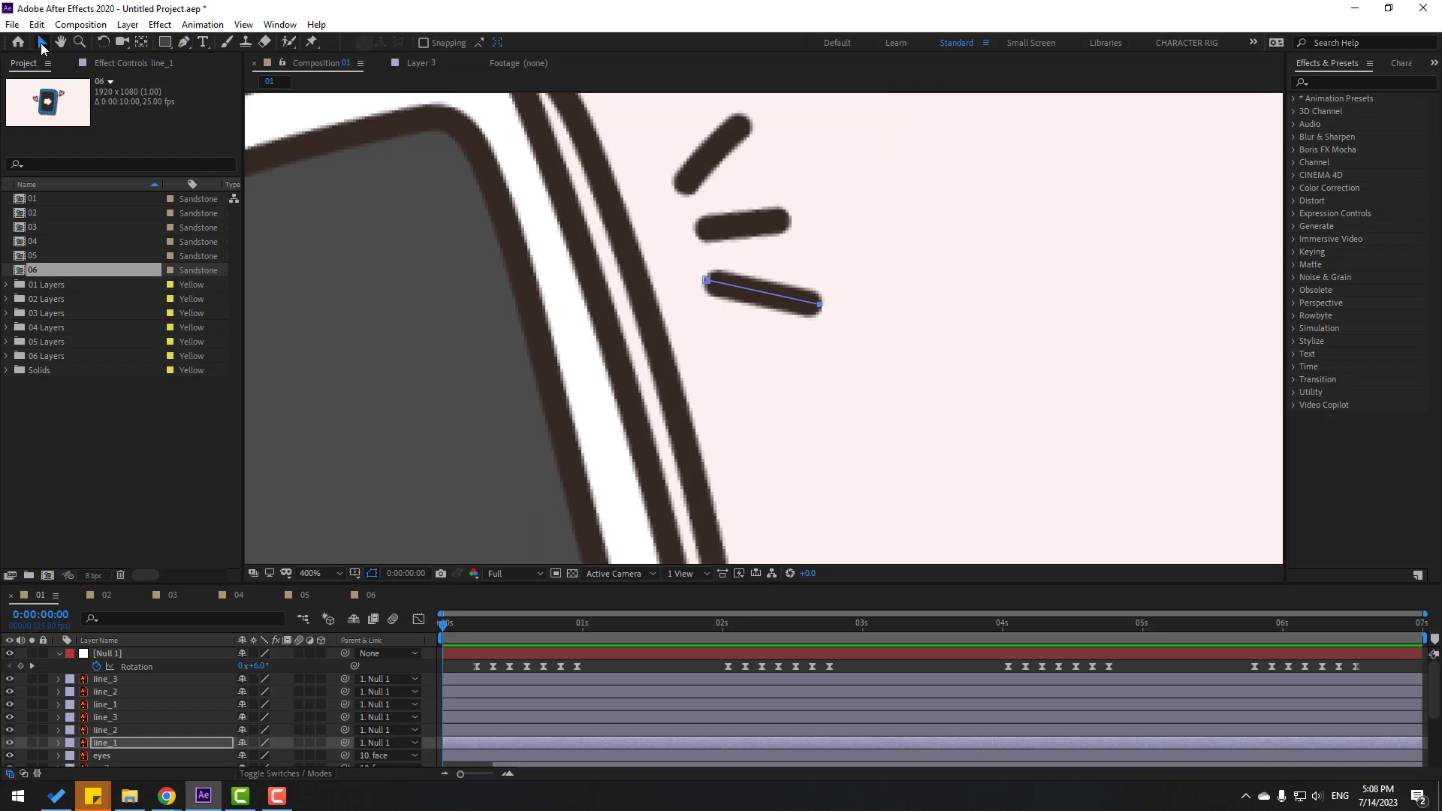
Step: Apply the Stroke effect to line_1 with Brush Size 6.3 and Paint Style set to Reveal Original Image
left_click(1338, 82)
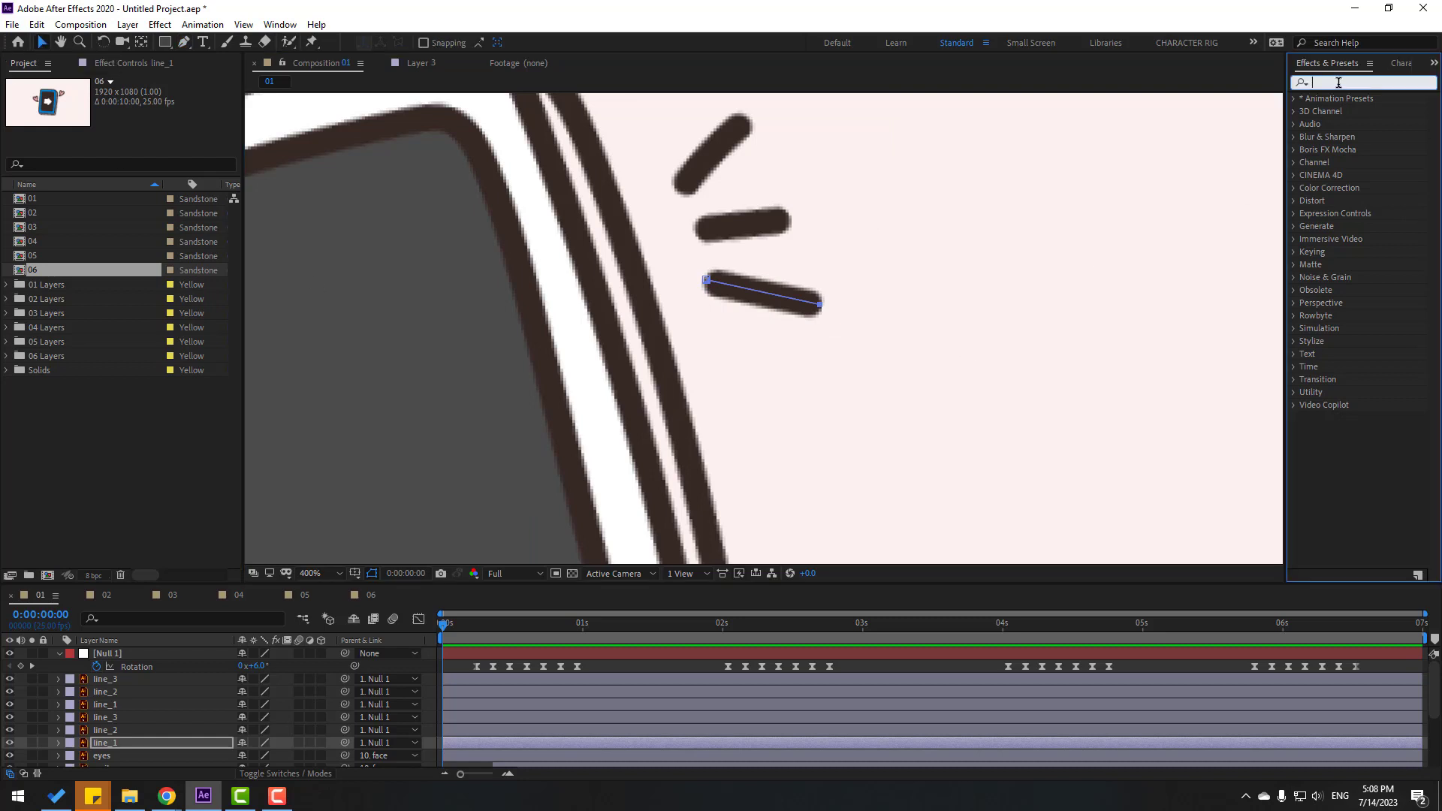
type("stroke")
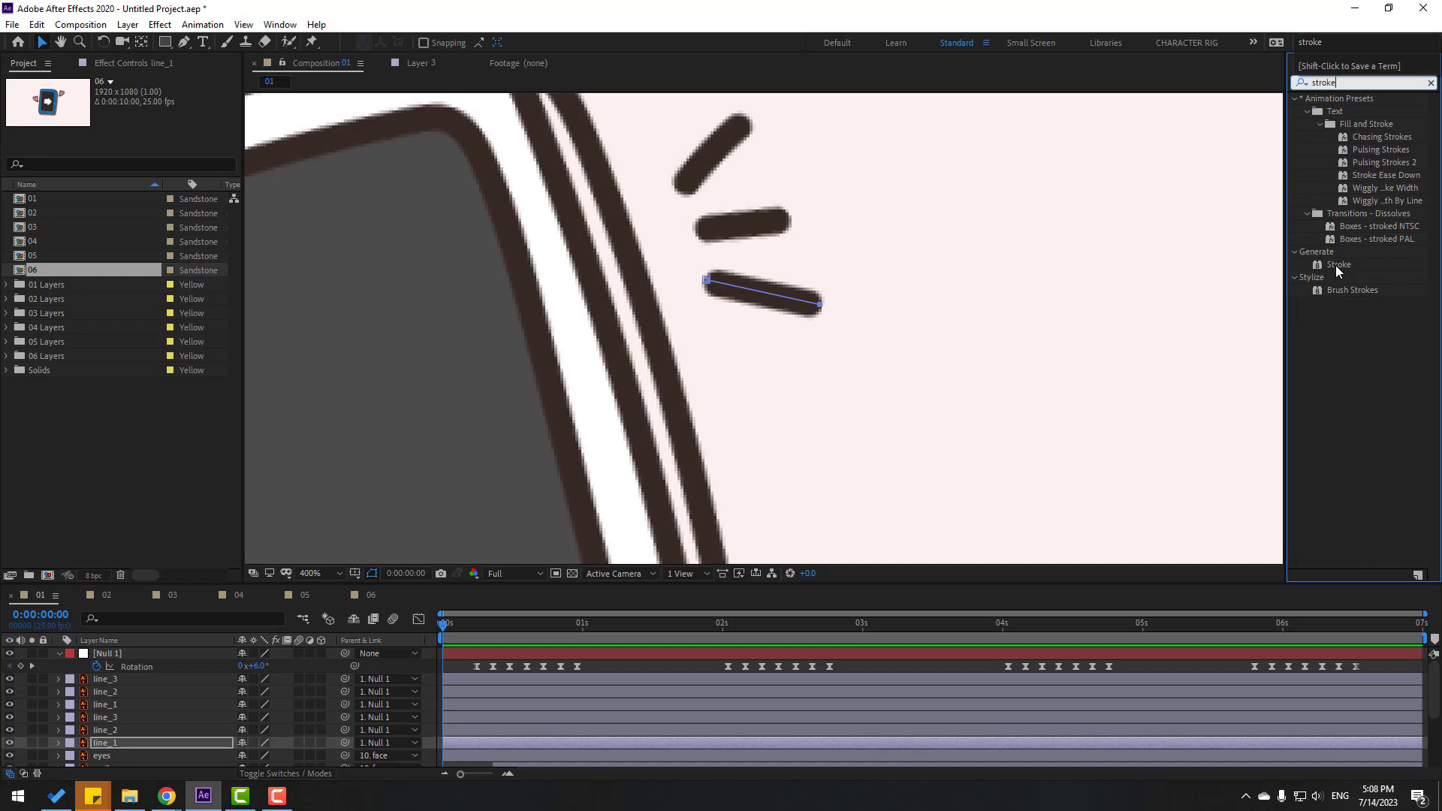
mouse_move(1338, 270)
left_mouse_down()
mouse_move(751, 677)
mouse_move(107, 744)
left_mouse_up()
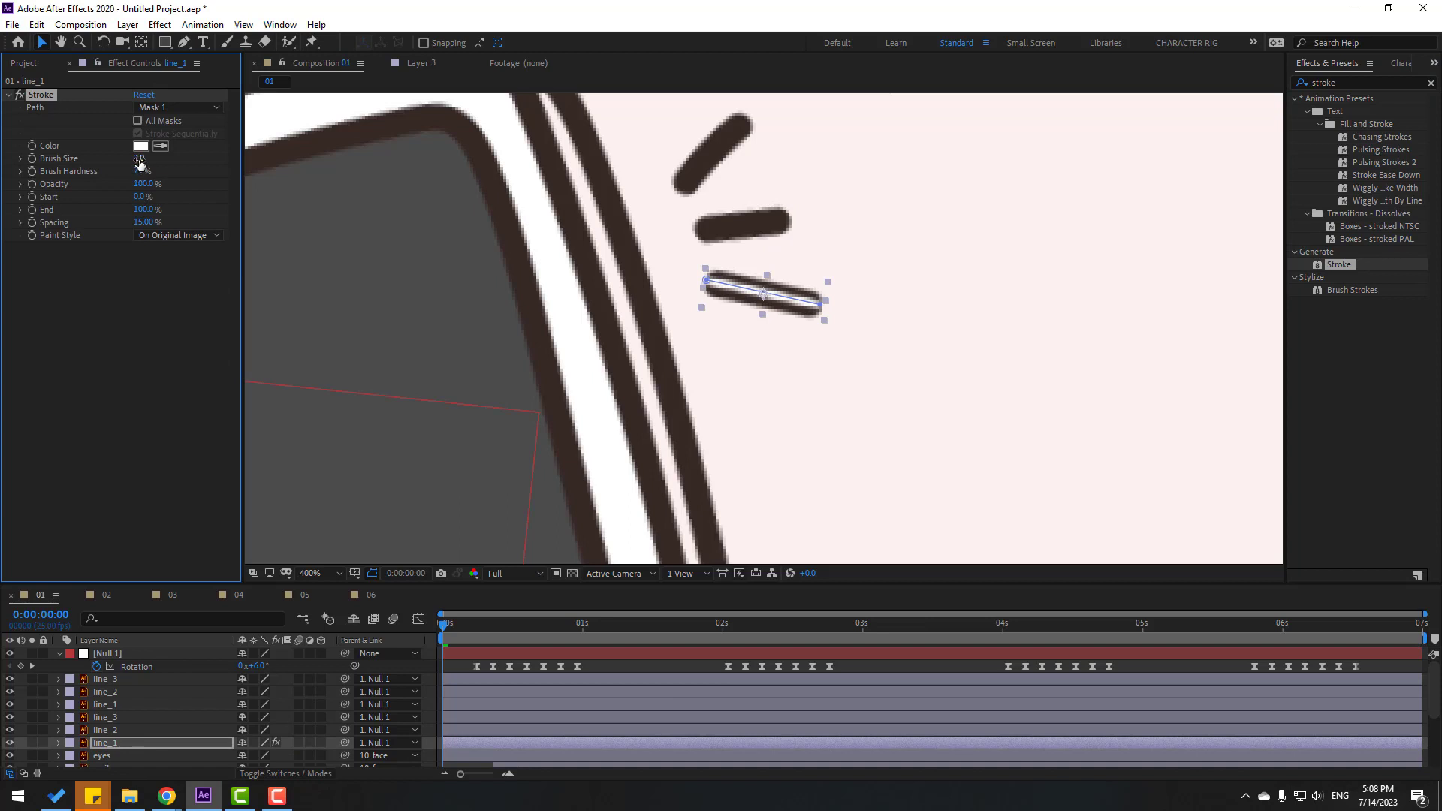
left_click_drag(139, 161, 171, 161)
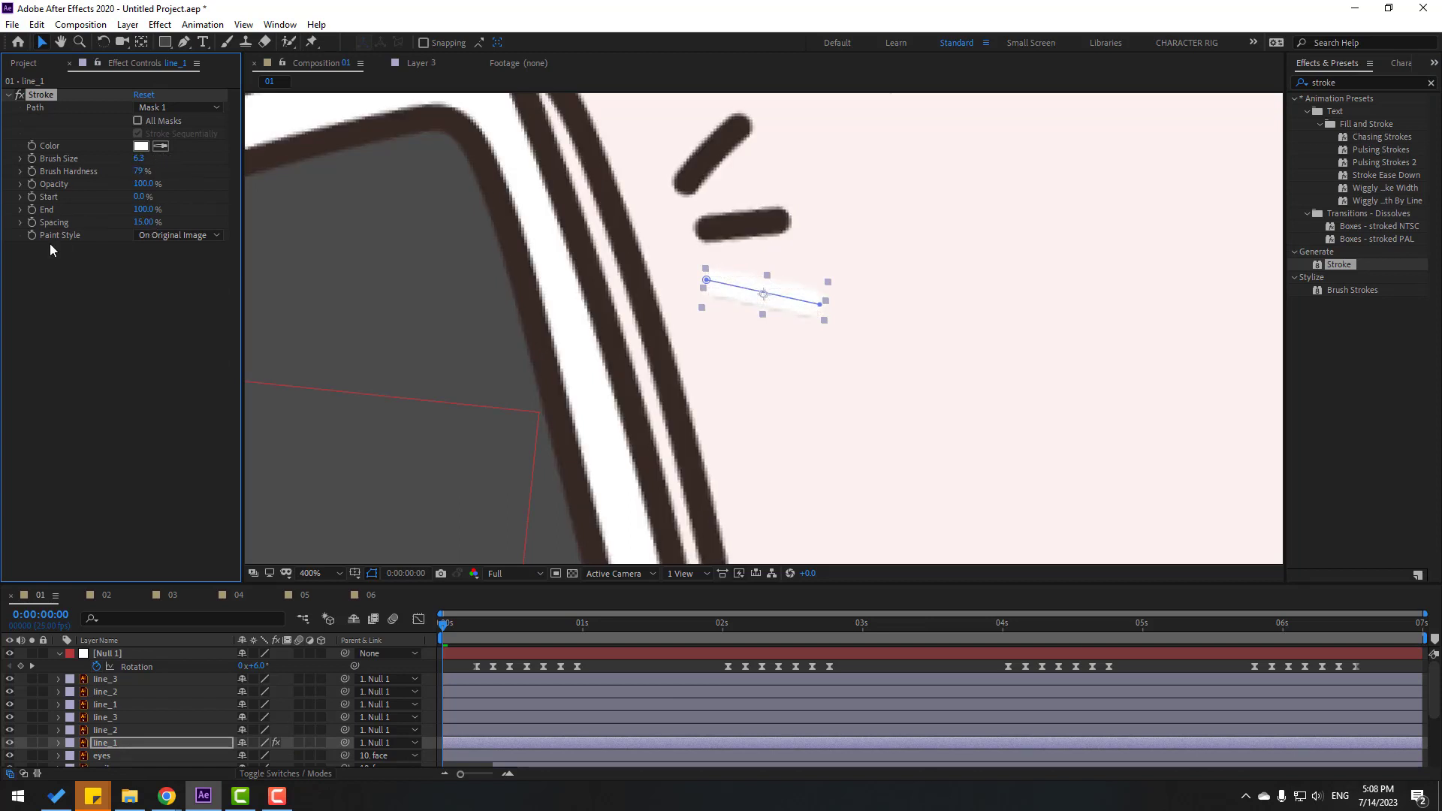
left_click(160, 237)
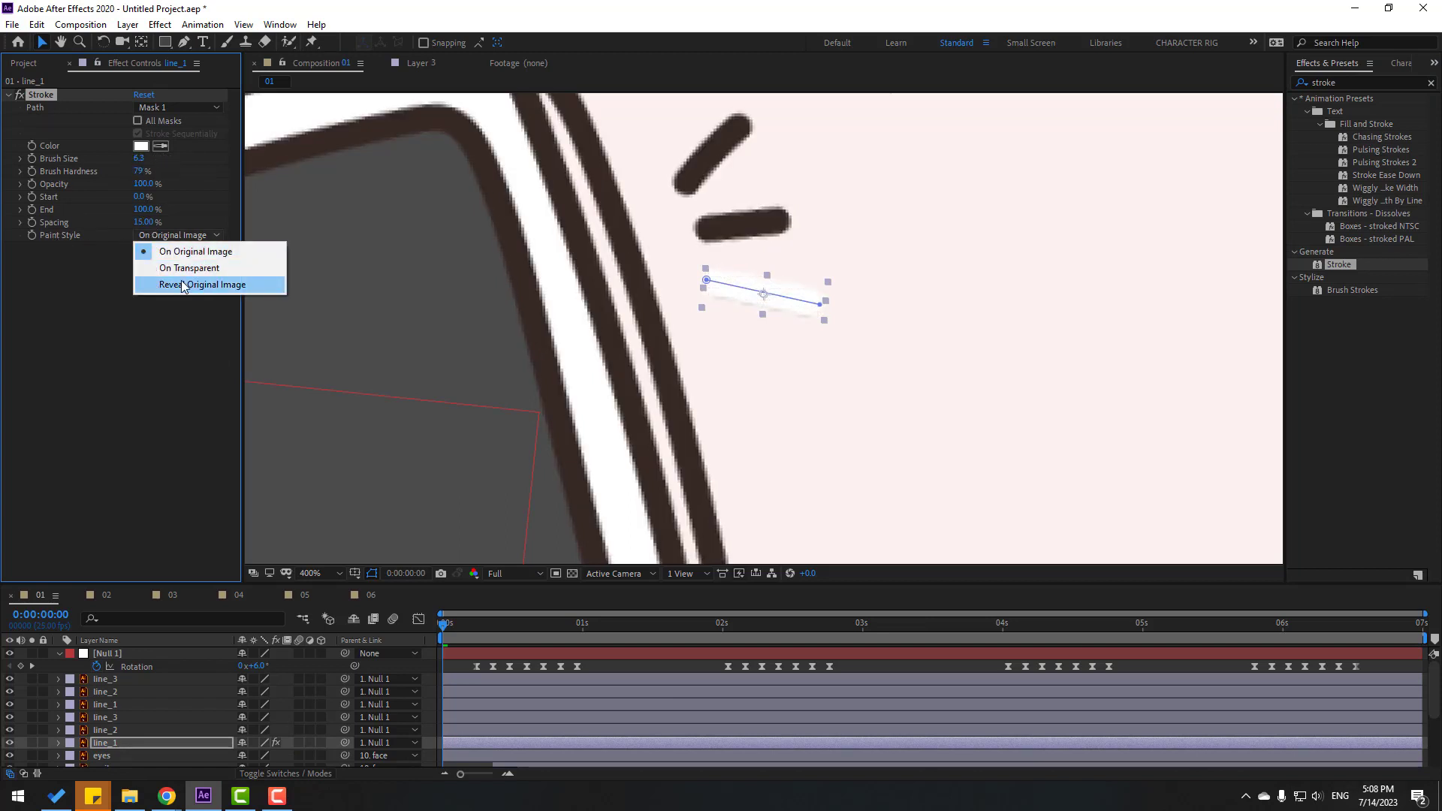
left_click(235, 286)
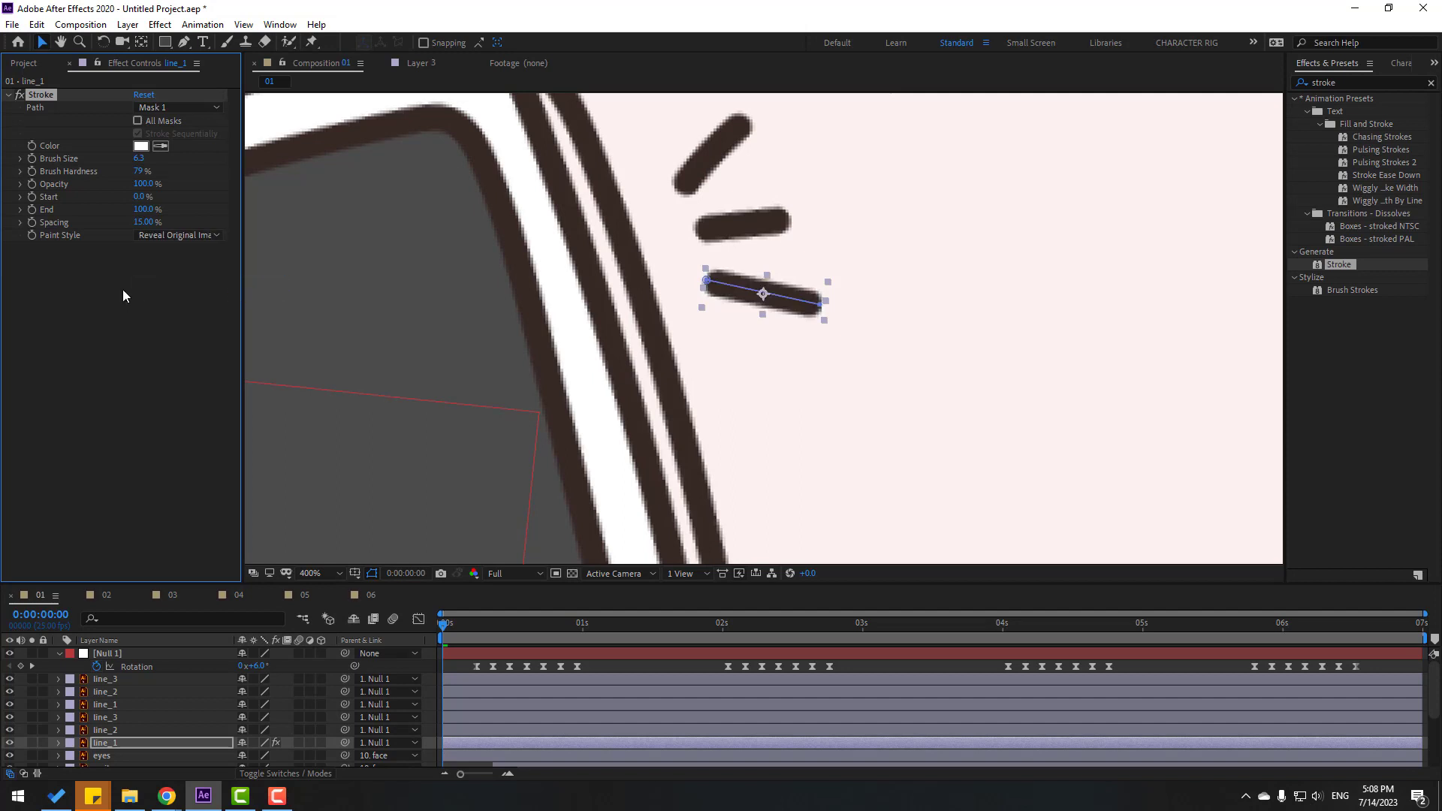
Step: Keyframe line_1's Stroke End at 0% at 0:00:00:00 and 100% at 0:00:00:05, and preview the line drawing on
left_click(145, 211)
type("0")
key("Return")
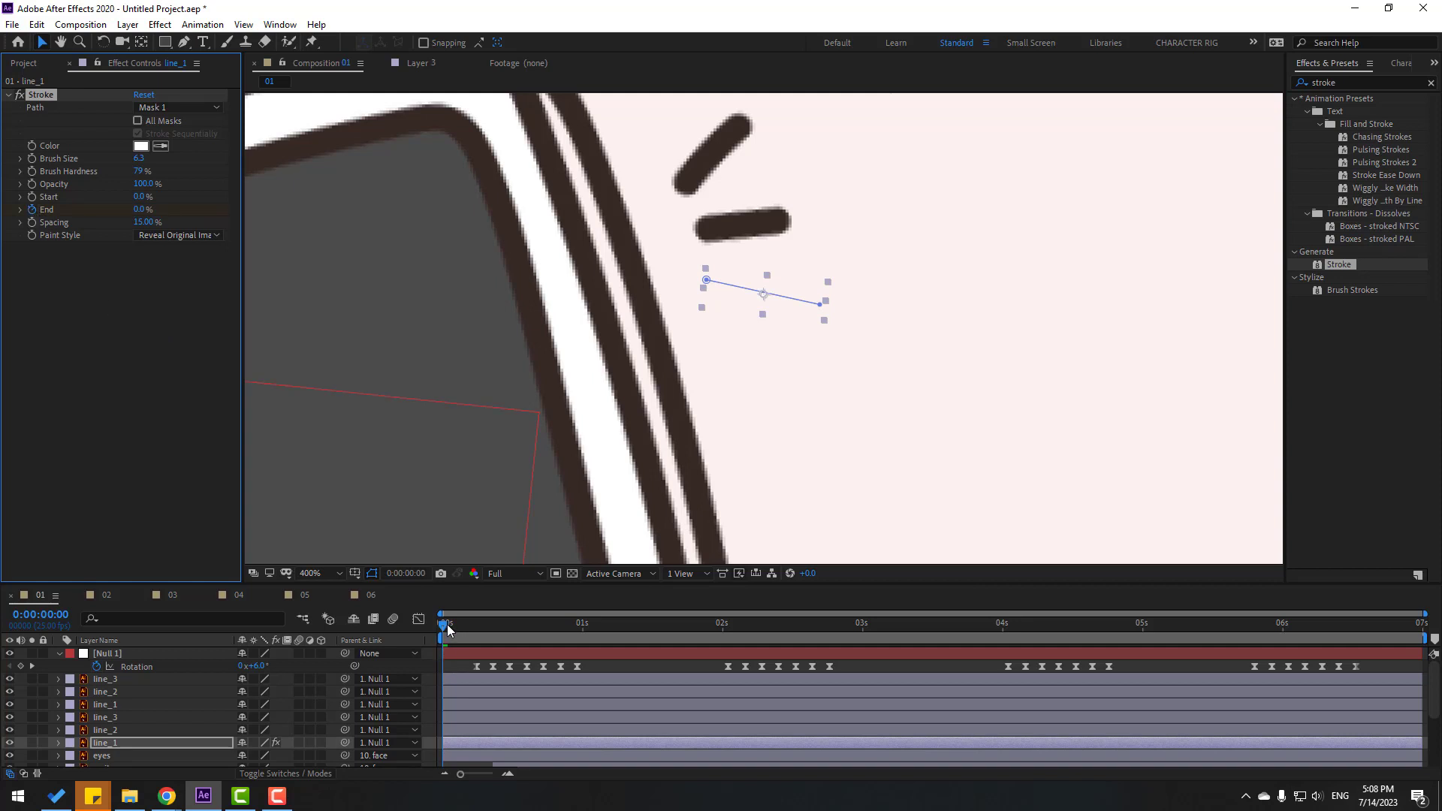
left_click_drag(448, 625, 472, 625)
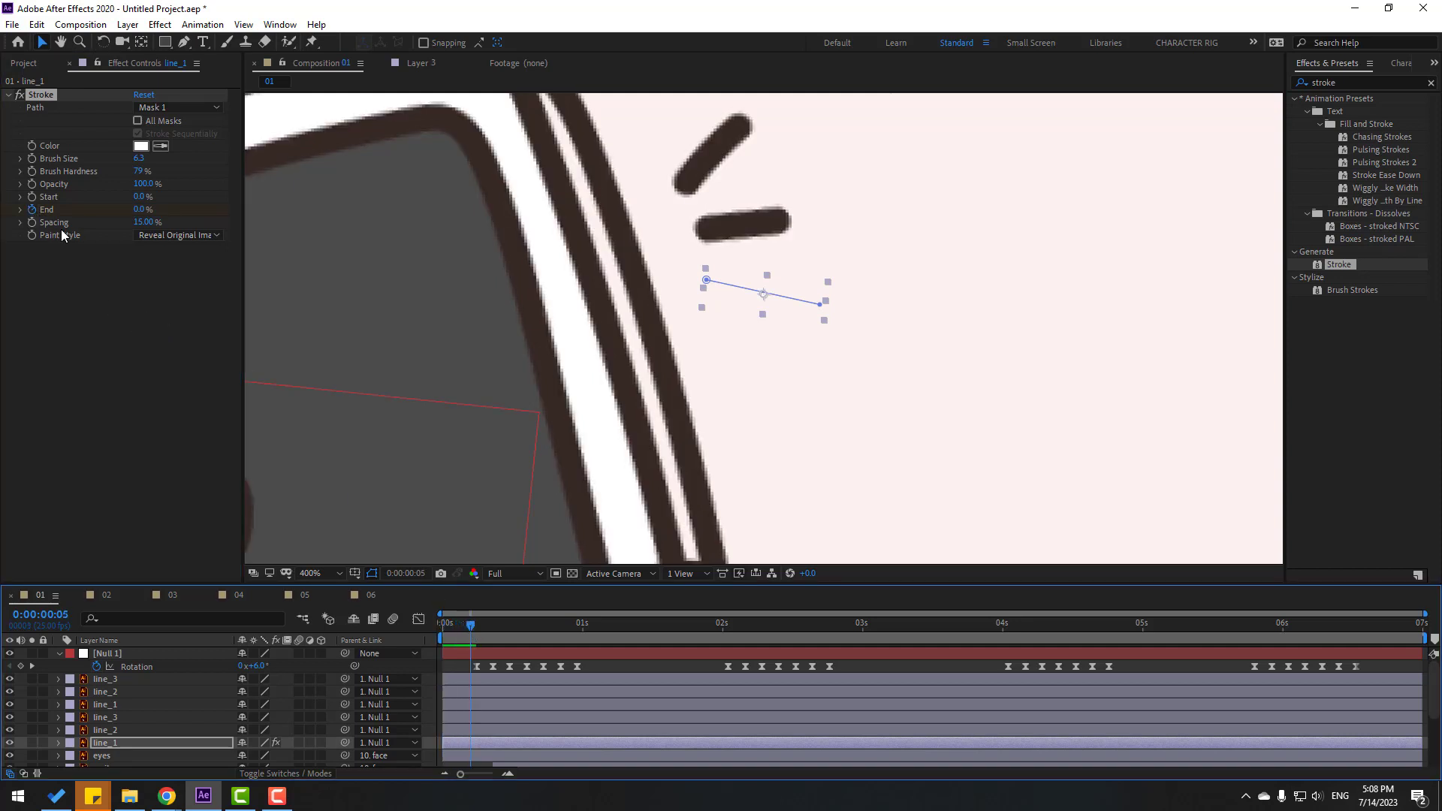
left_click(140, 210)
type("1")
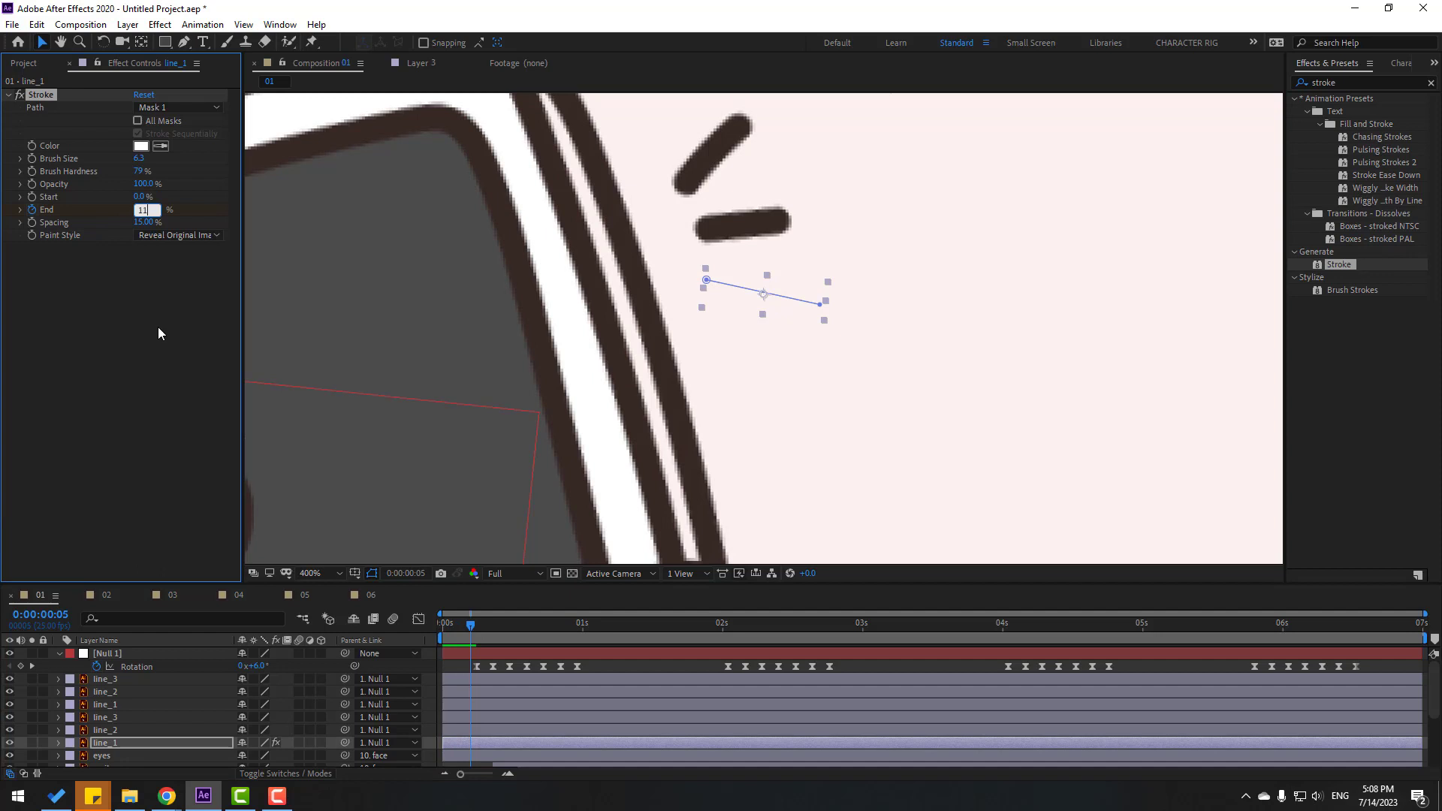
type("00")
key("Return")
key("space")
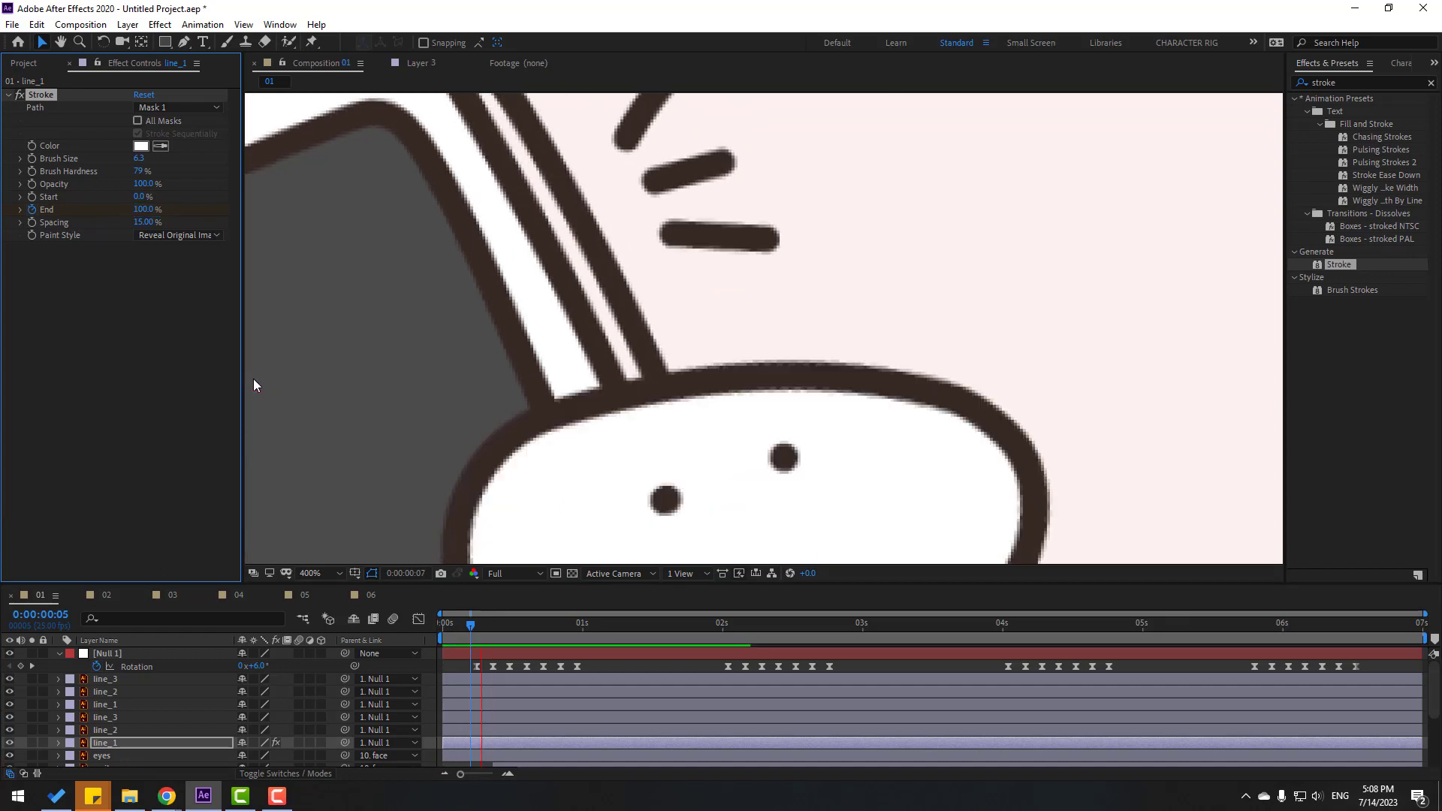
key("space")
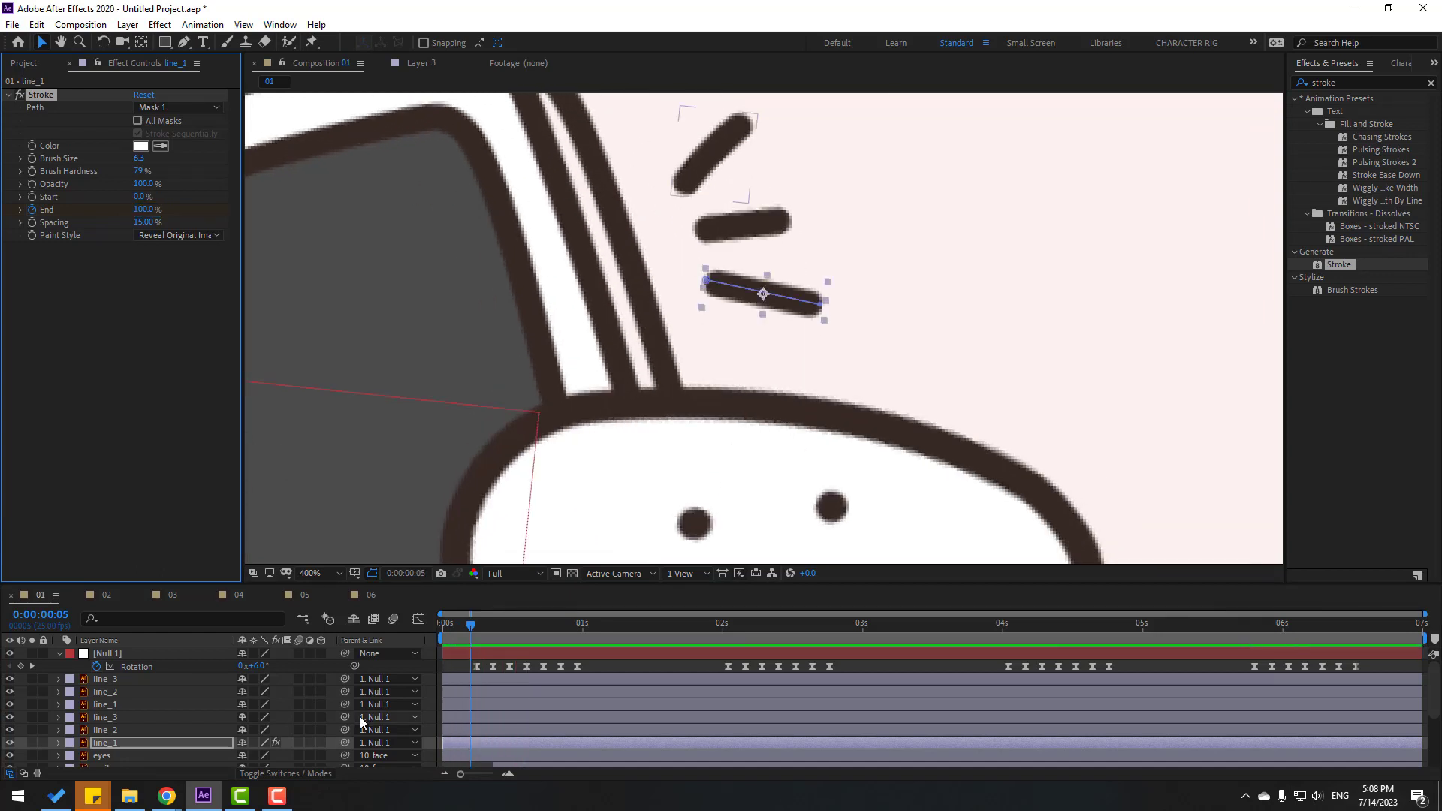
Step: Apply Easy Ease to line_1's two Stroke End keyframes and move the second one to about 0:00:00:08
key("u")
scroll(489, 725, "down", 2)
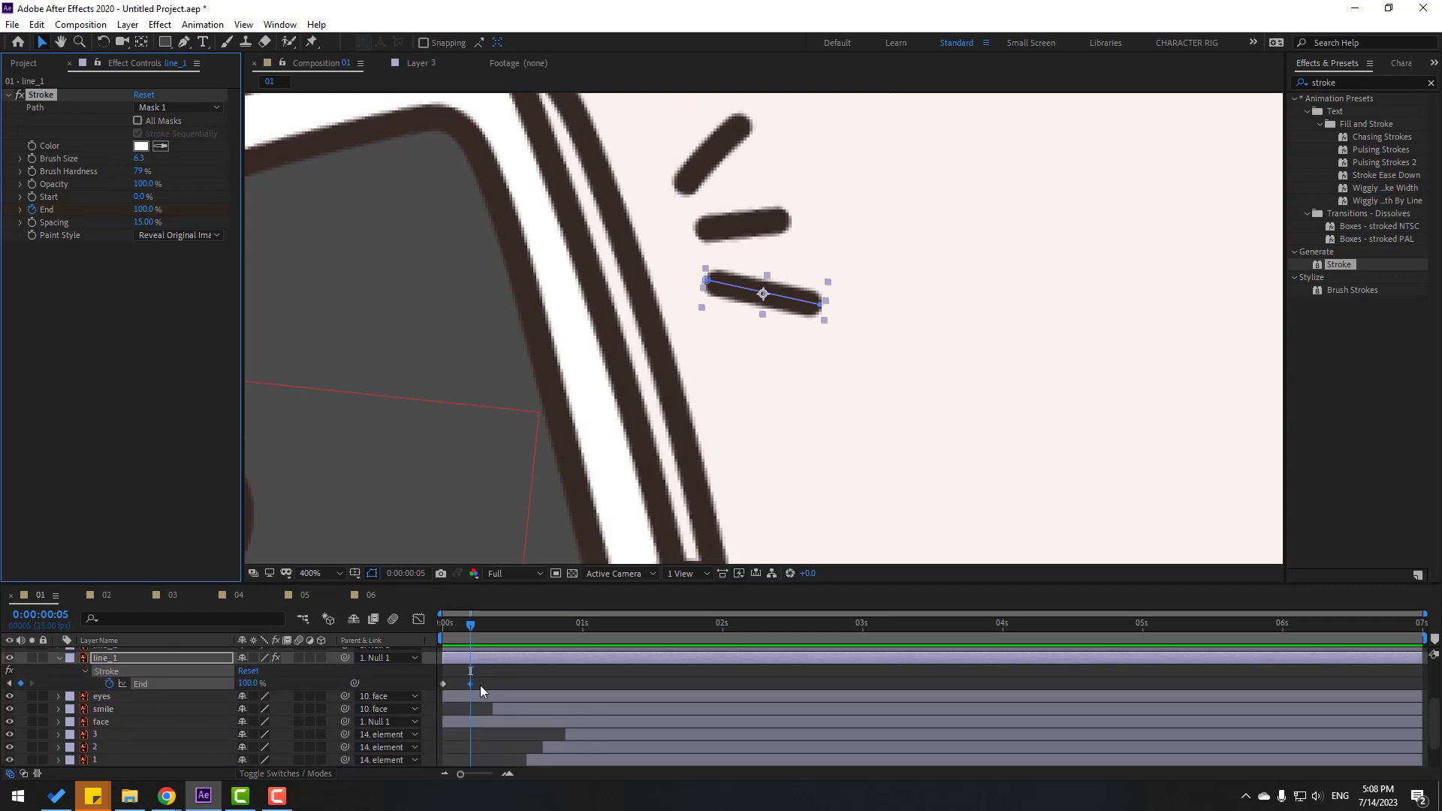
right_click(442, 684)
left_click(685, 582)
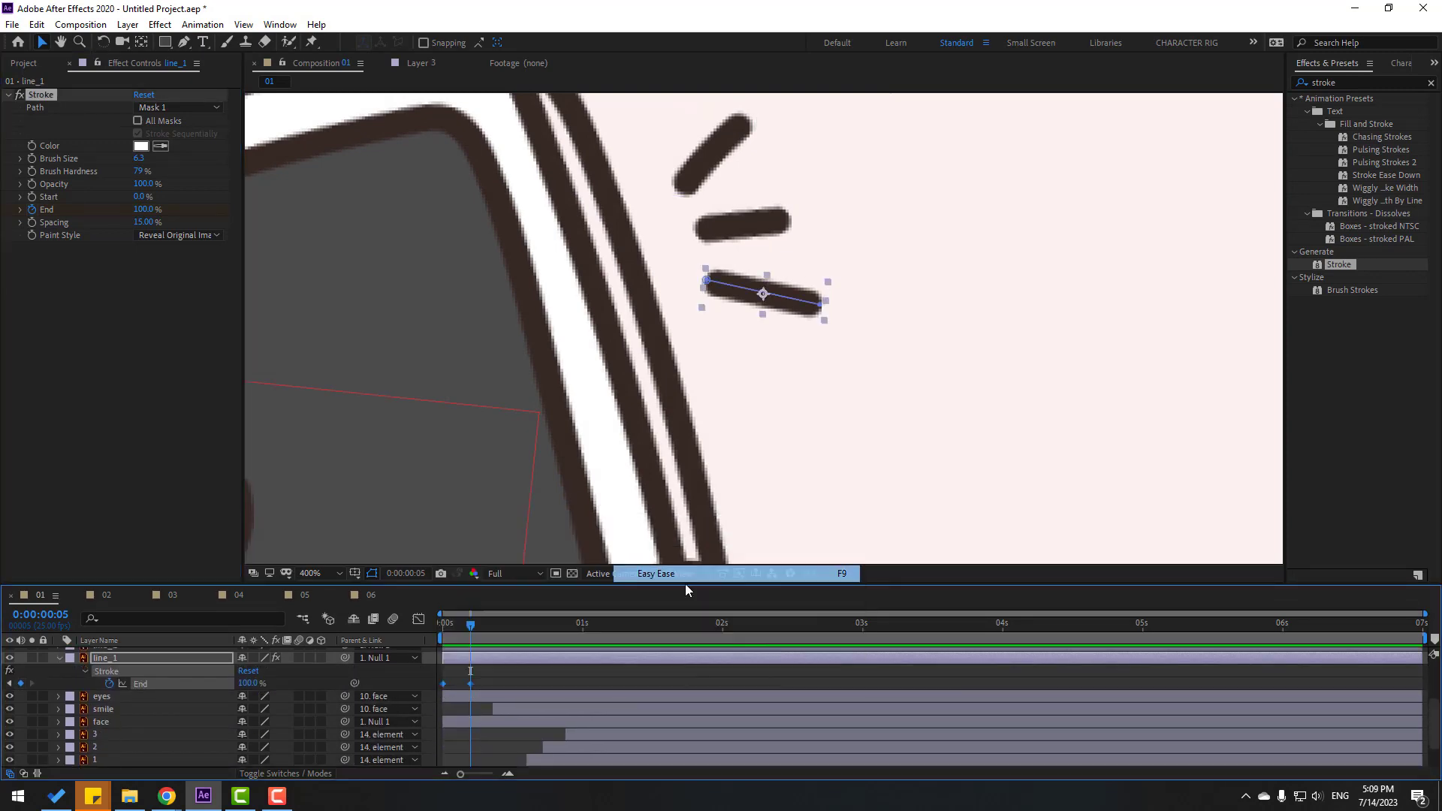
left_click_drag(470, 684, 487, 684)
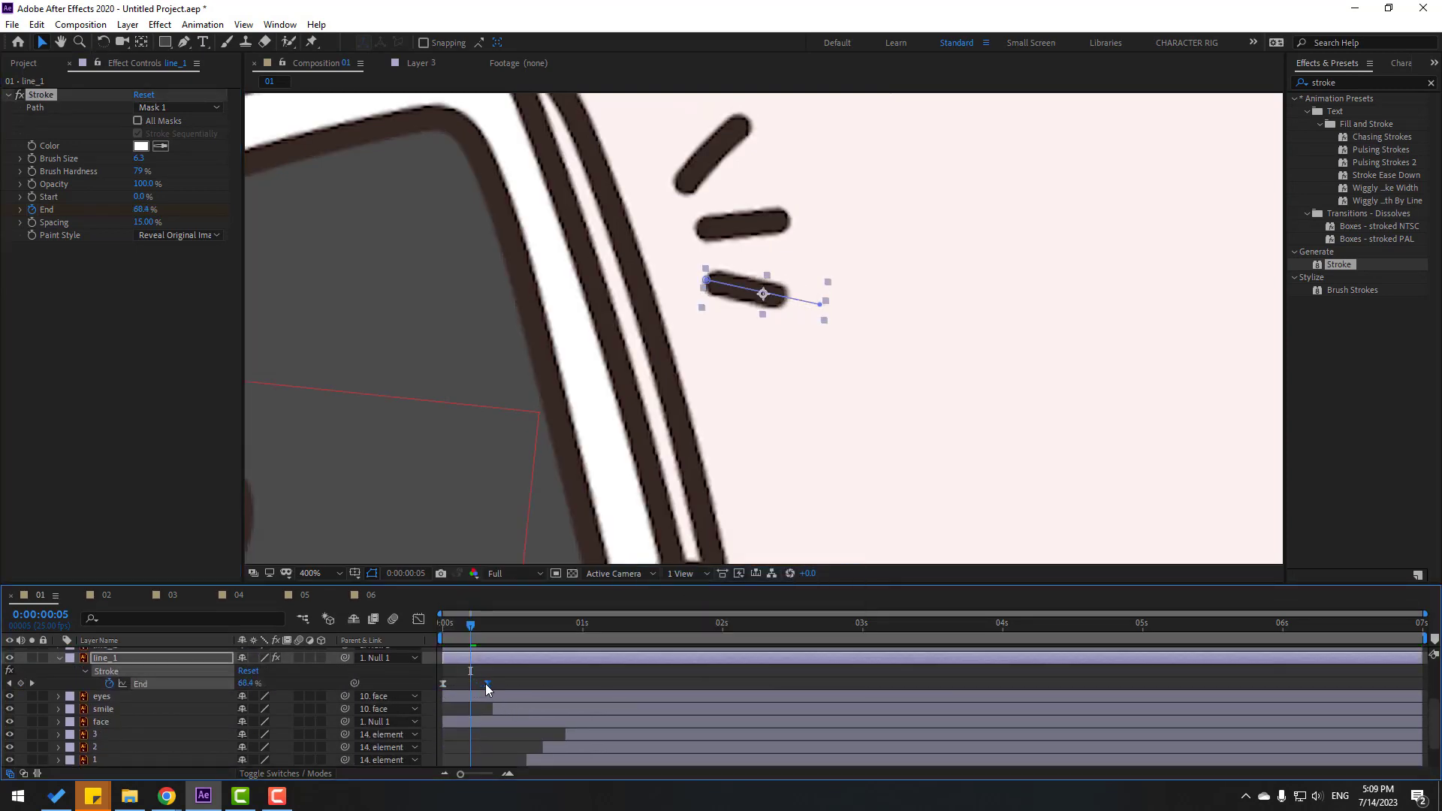
Step: Reshape the speed graph of line_1's Stroke End so it starts slowly and peaks nearer the second keyframe
left_click(418, 619)
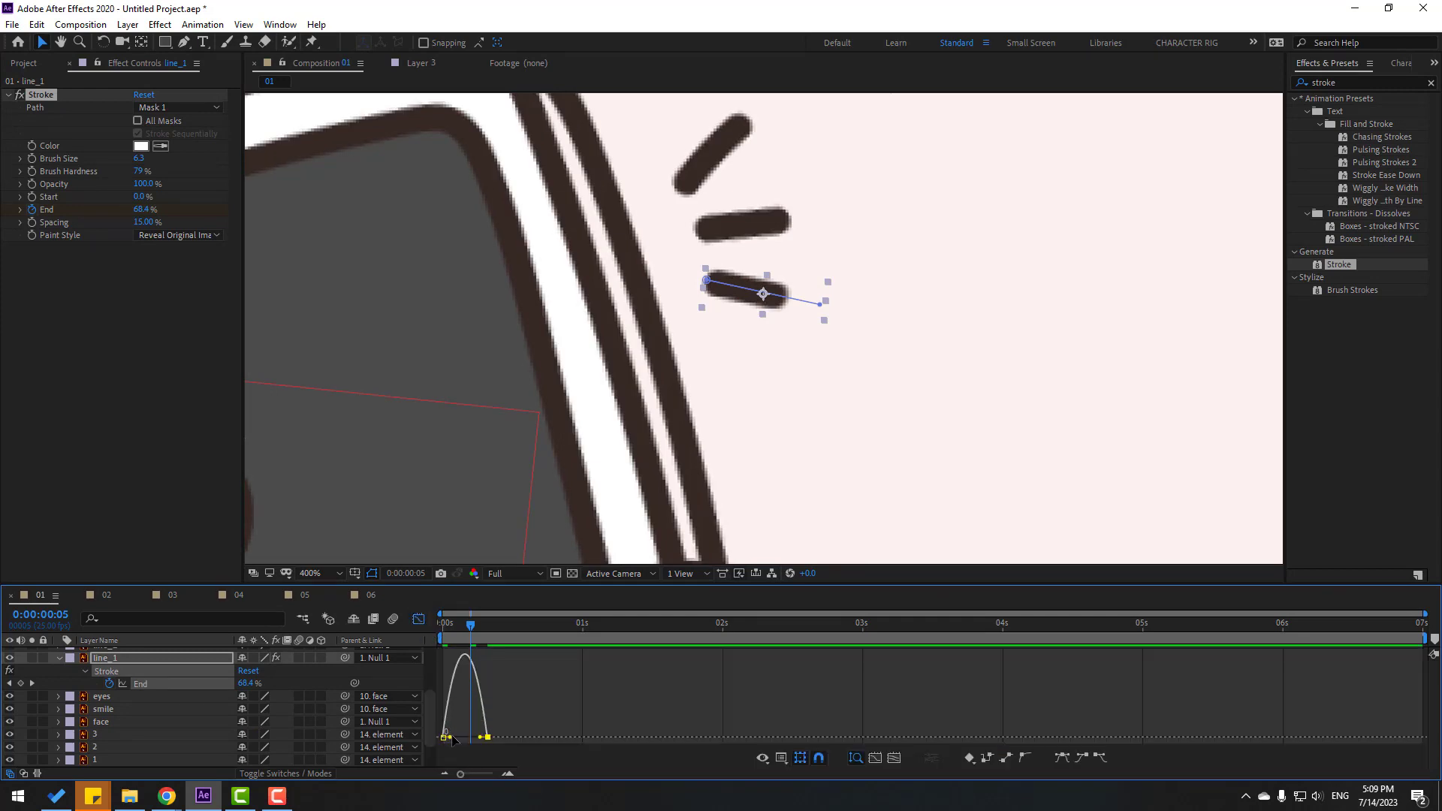
left_click_drag(453, 740, 517, 745)
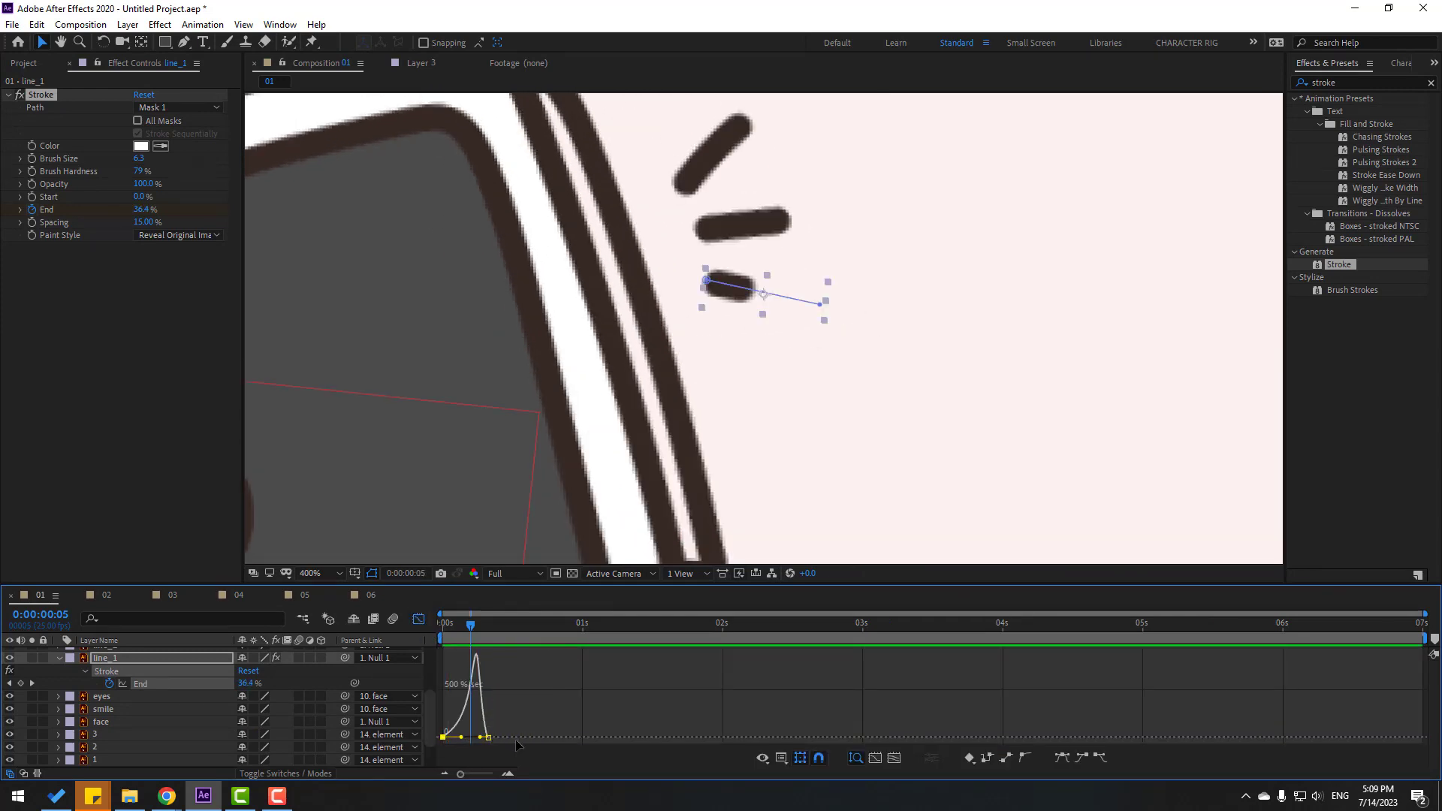
left_click(417, 621)
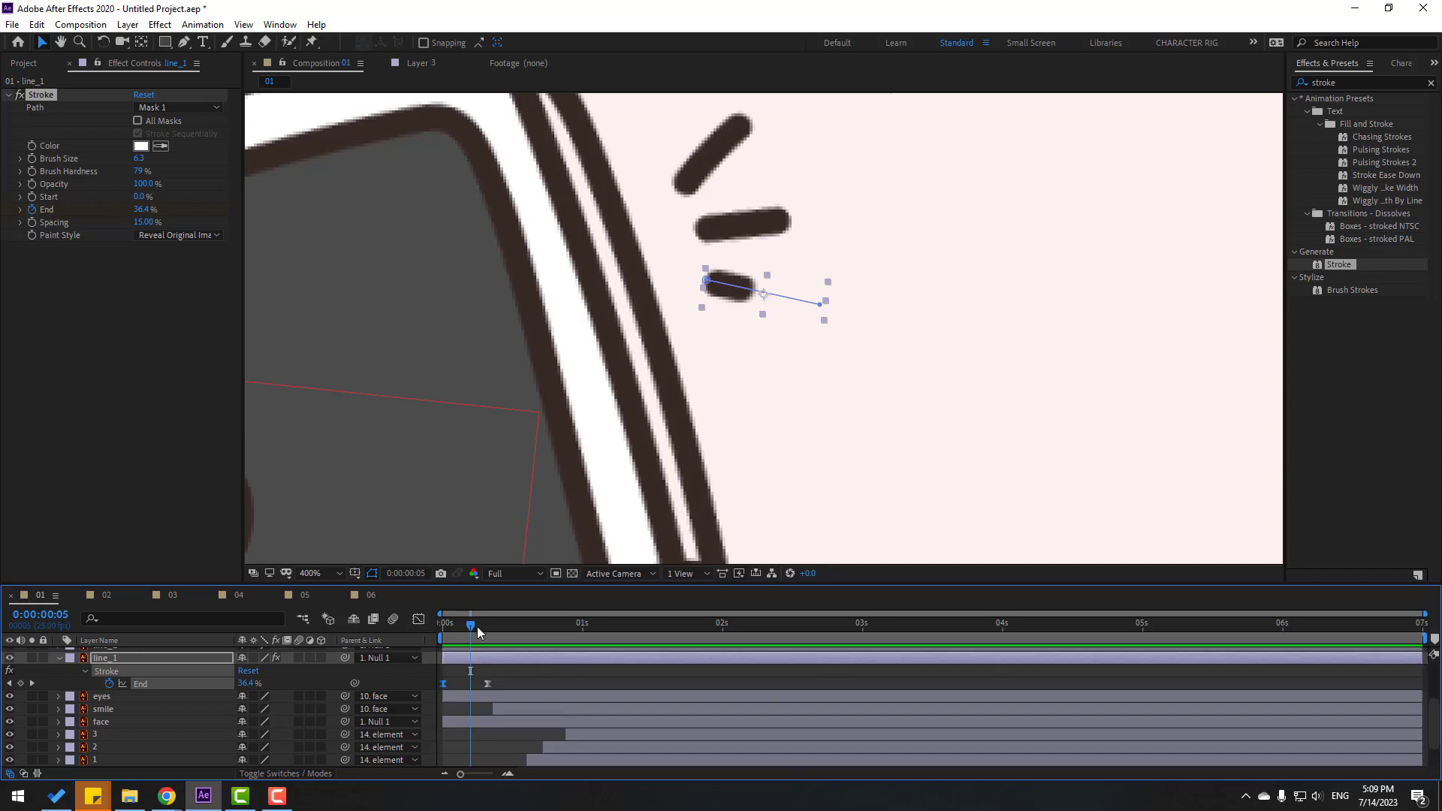
Step: Keyframe line_1's Stroke Start at 0% at 0:00:00:04 and 100% at 0:00:00:14
left_click_drag(477, 624, 465, 625)
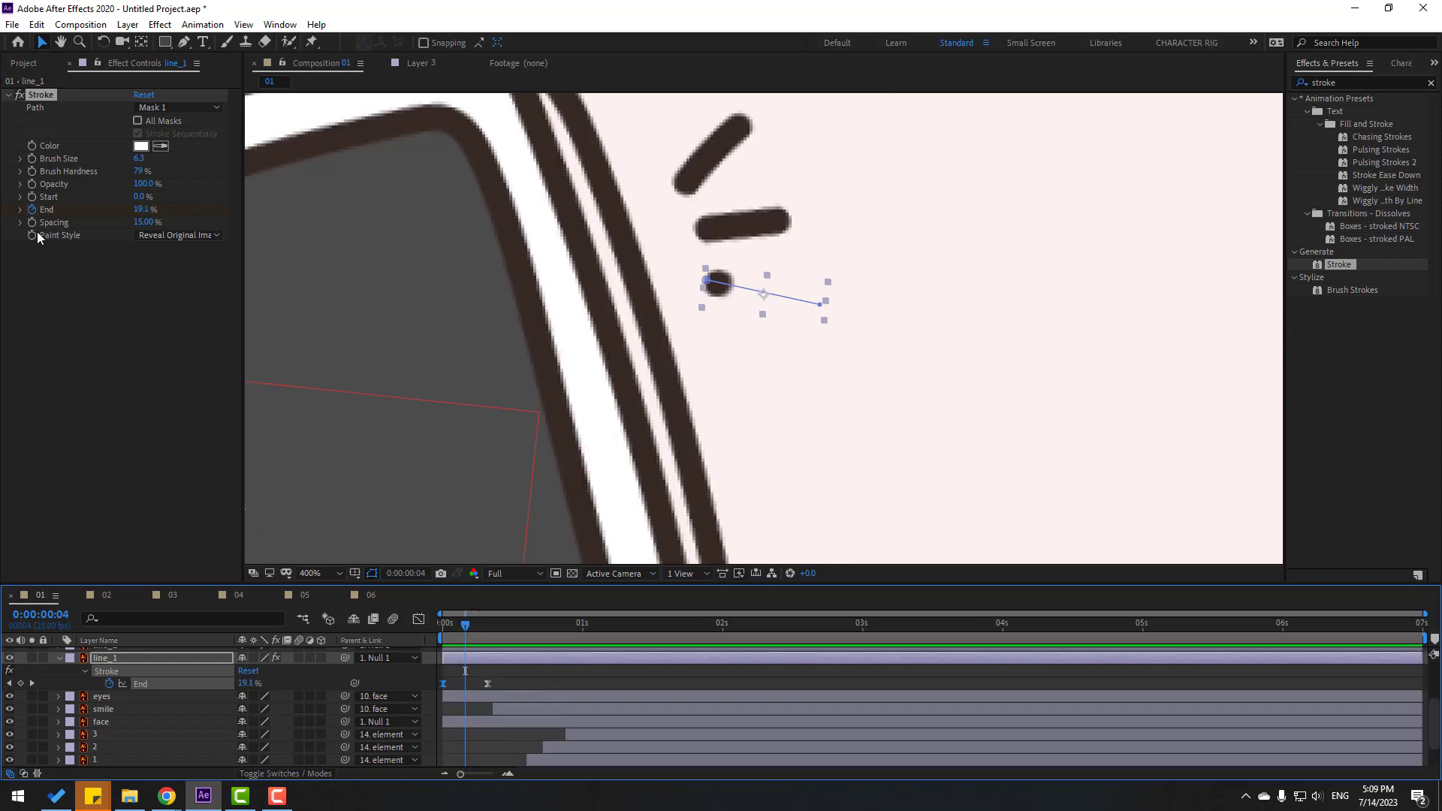
left_click(31, 196)
left_click_drag(479, 619, 521, 621)
left_click(138, 196)
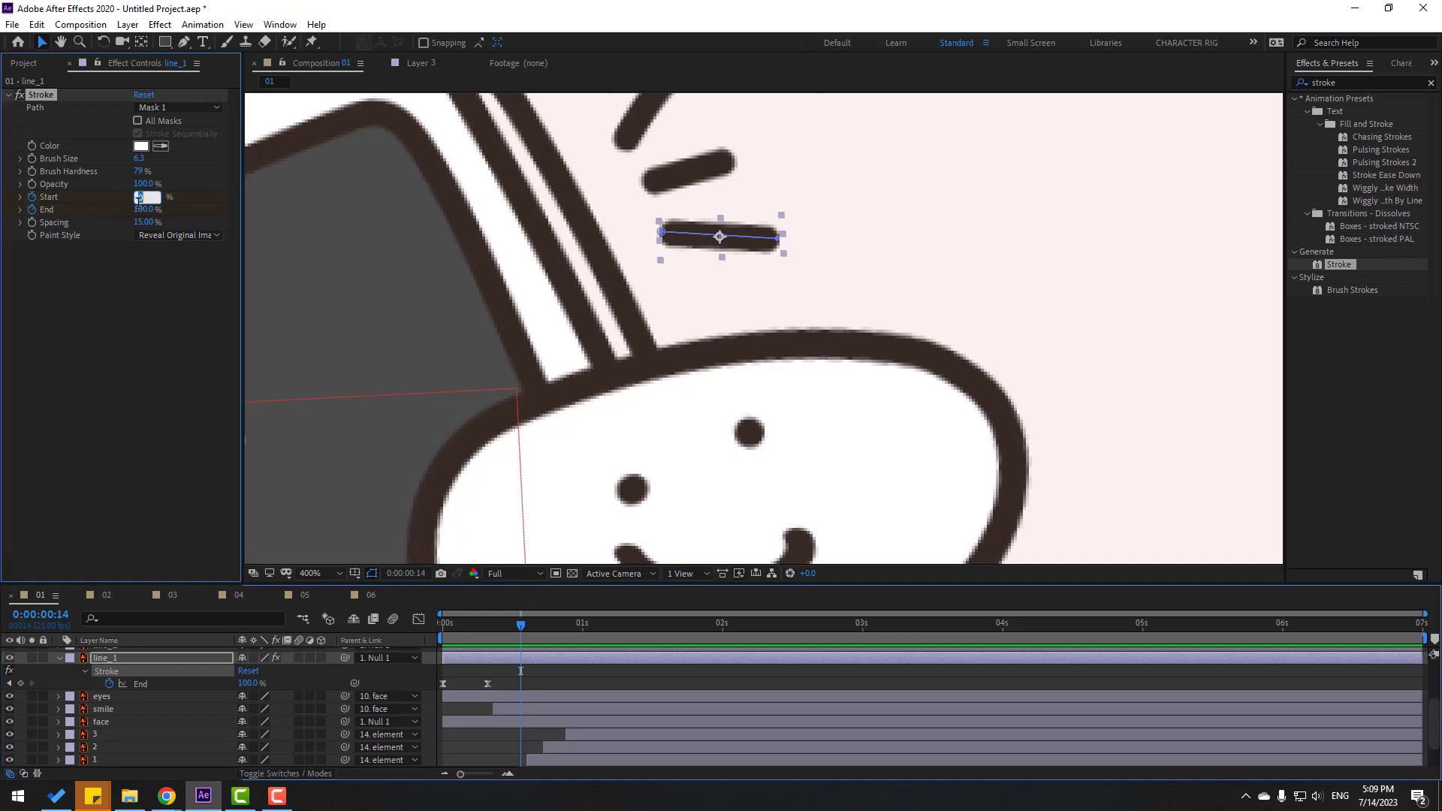
type("100")
key("Return")
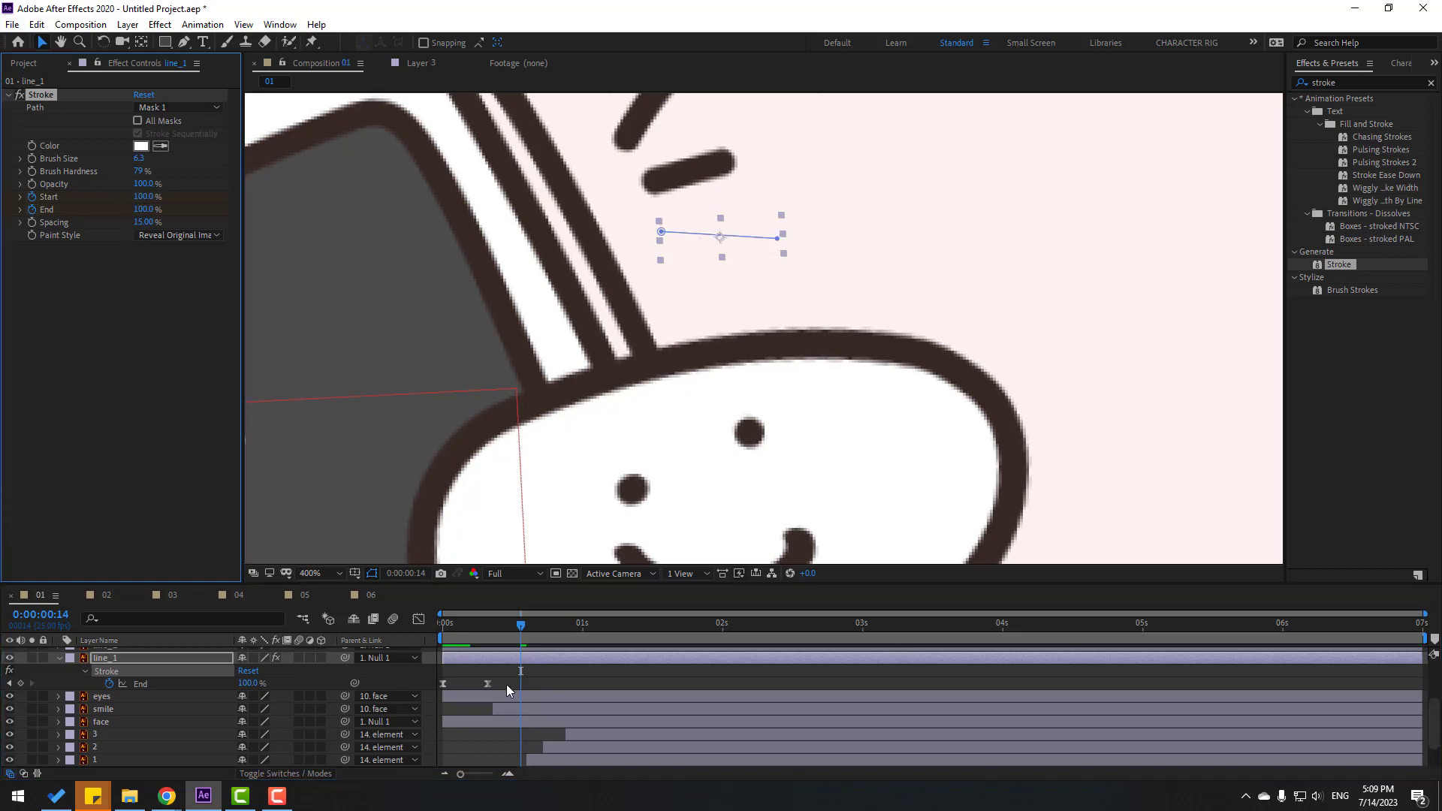
Step: Apply Easy Ease to line_1's two Stroke Start keyframes and preview the animation
key("u")
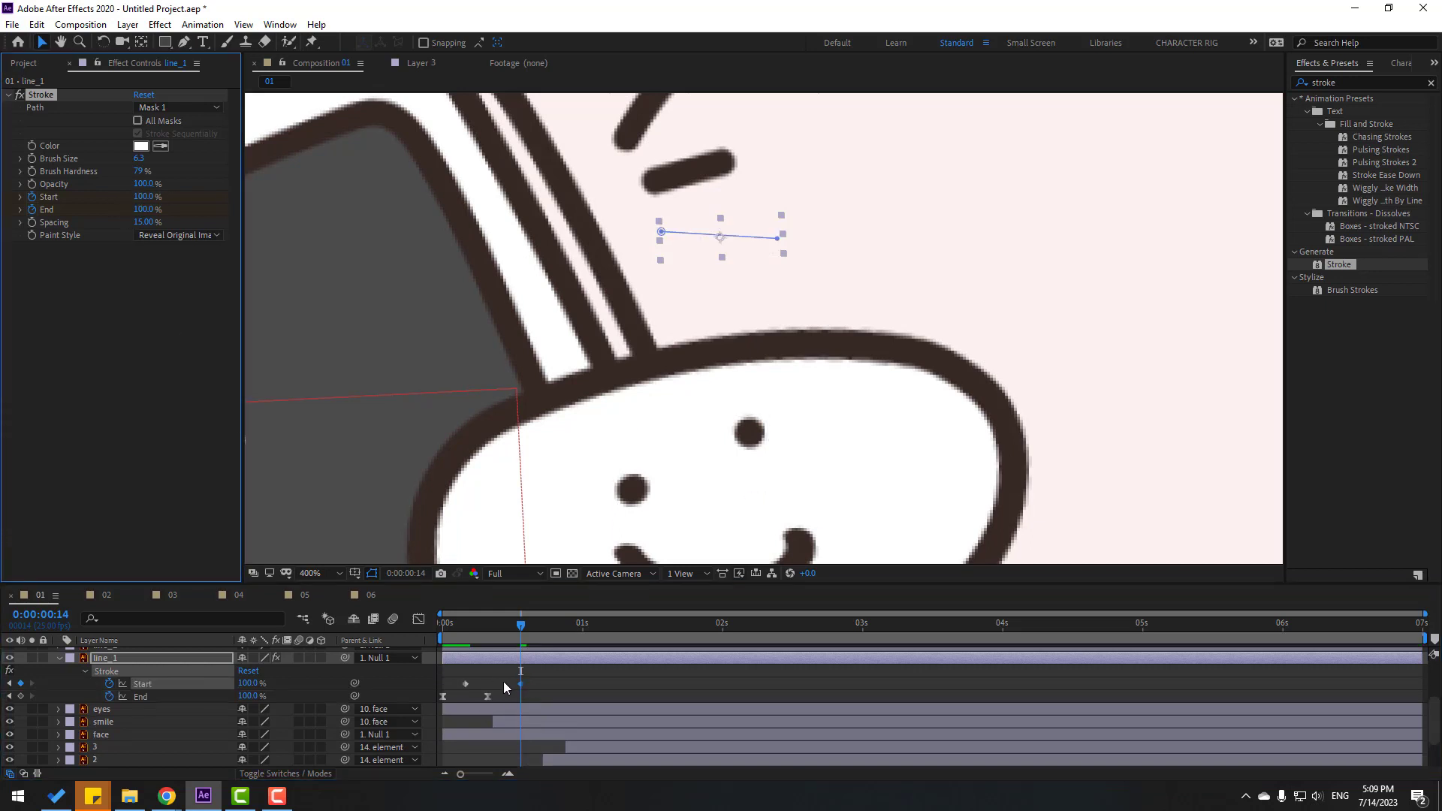
right_click(466, 683)
mouse_move(553, 673)
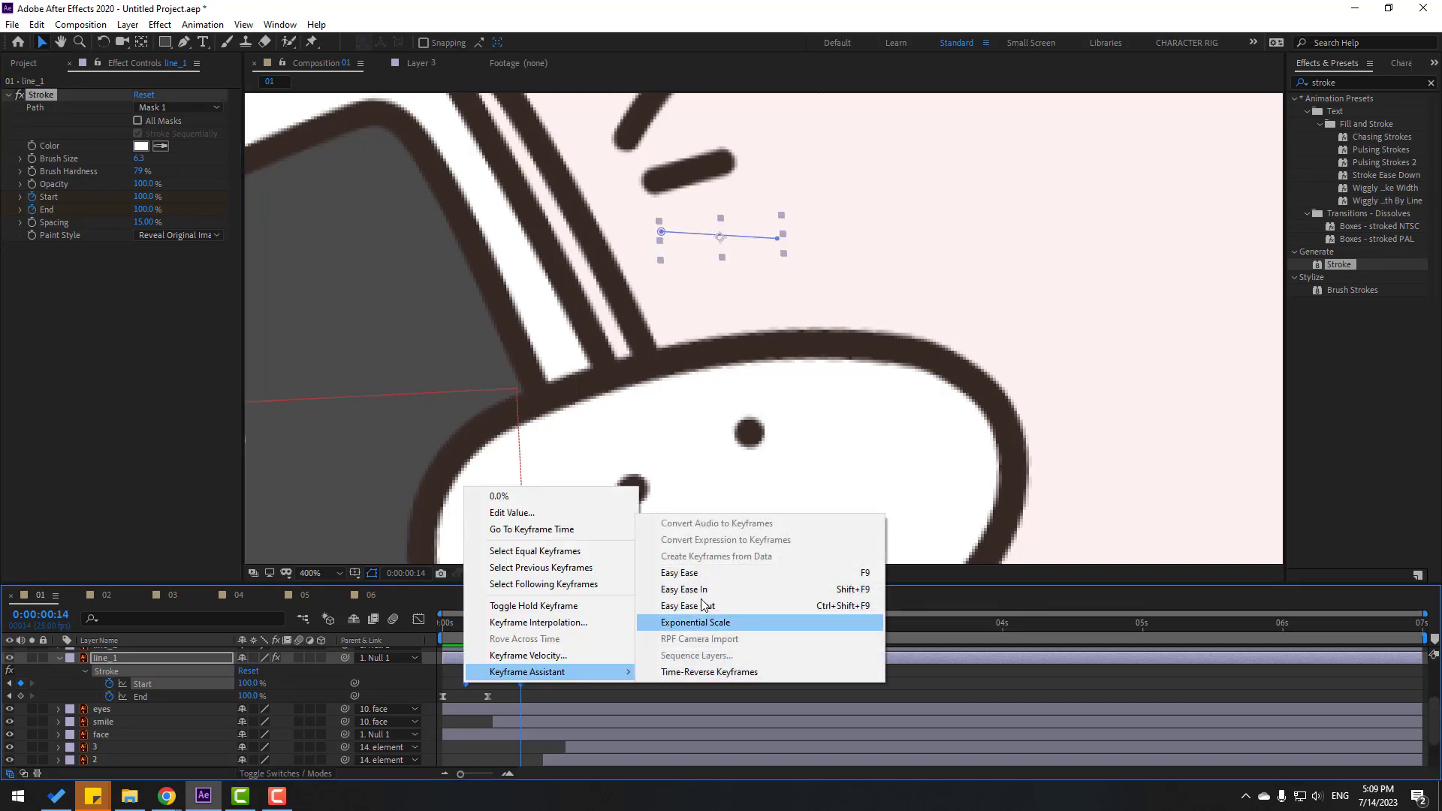
left_click(679, 573)
key("space")
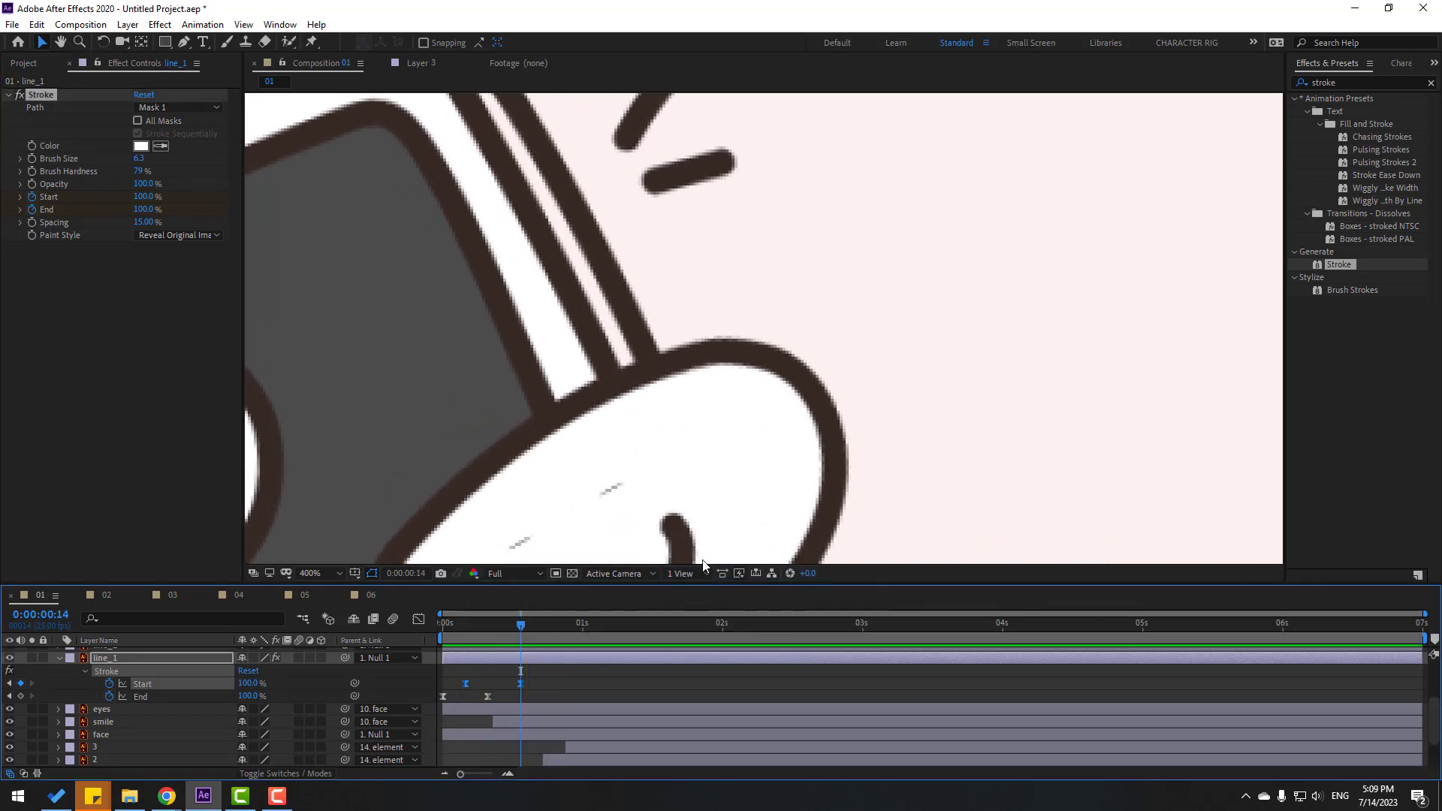
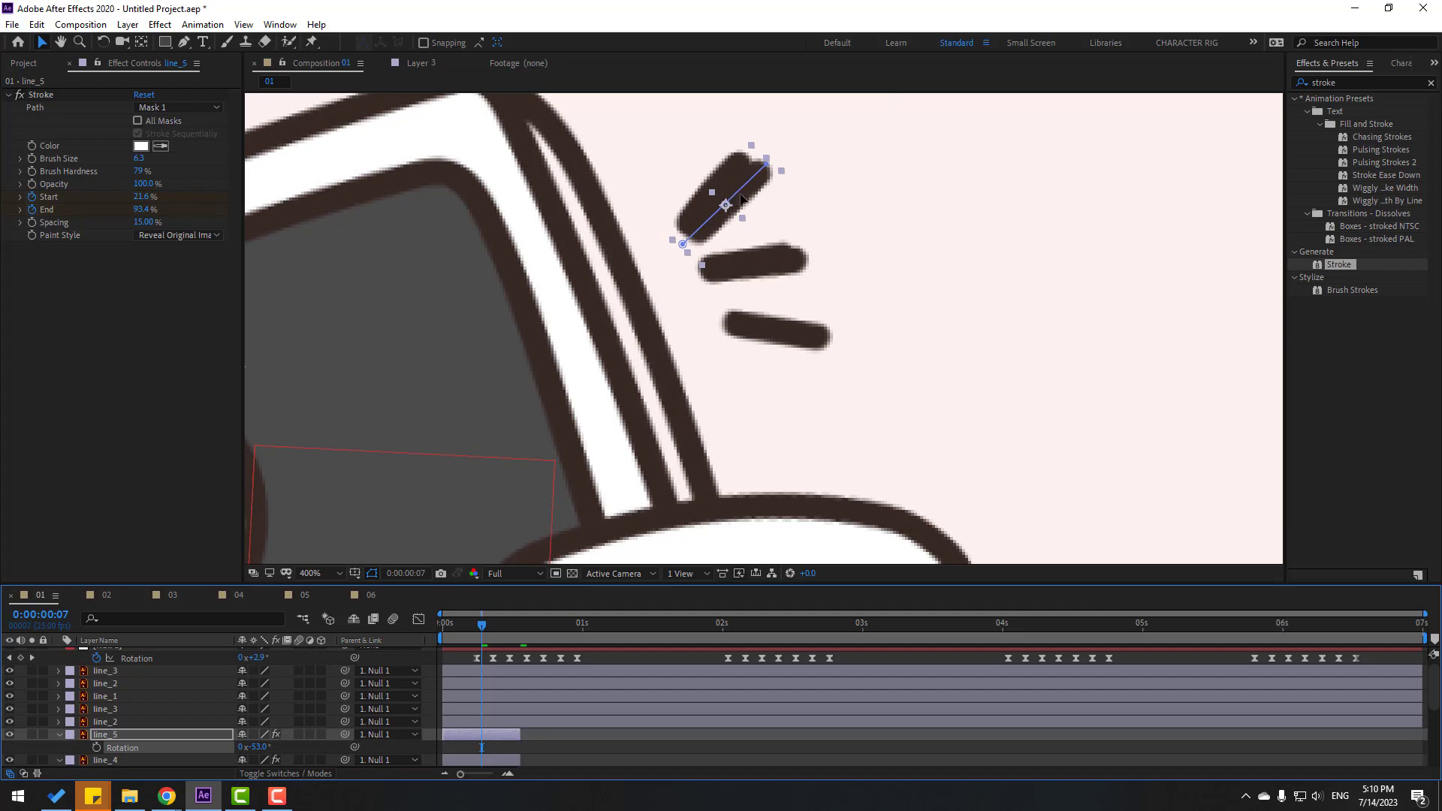
Step: Nudge line_5 closer to the phone and delete the leftover static line_1, line_2 and line_3 layers that have no Stroke effect
left_click_drag(741, 199, 730, 194)
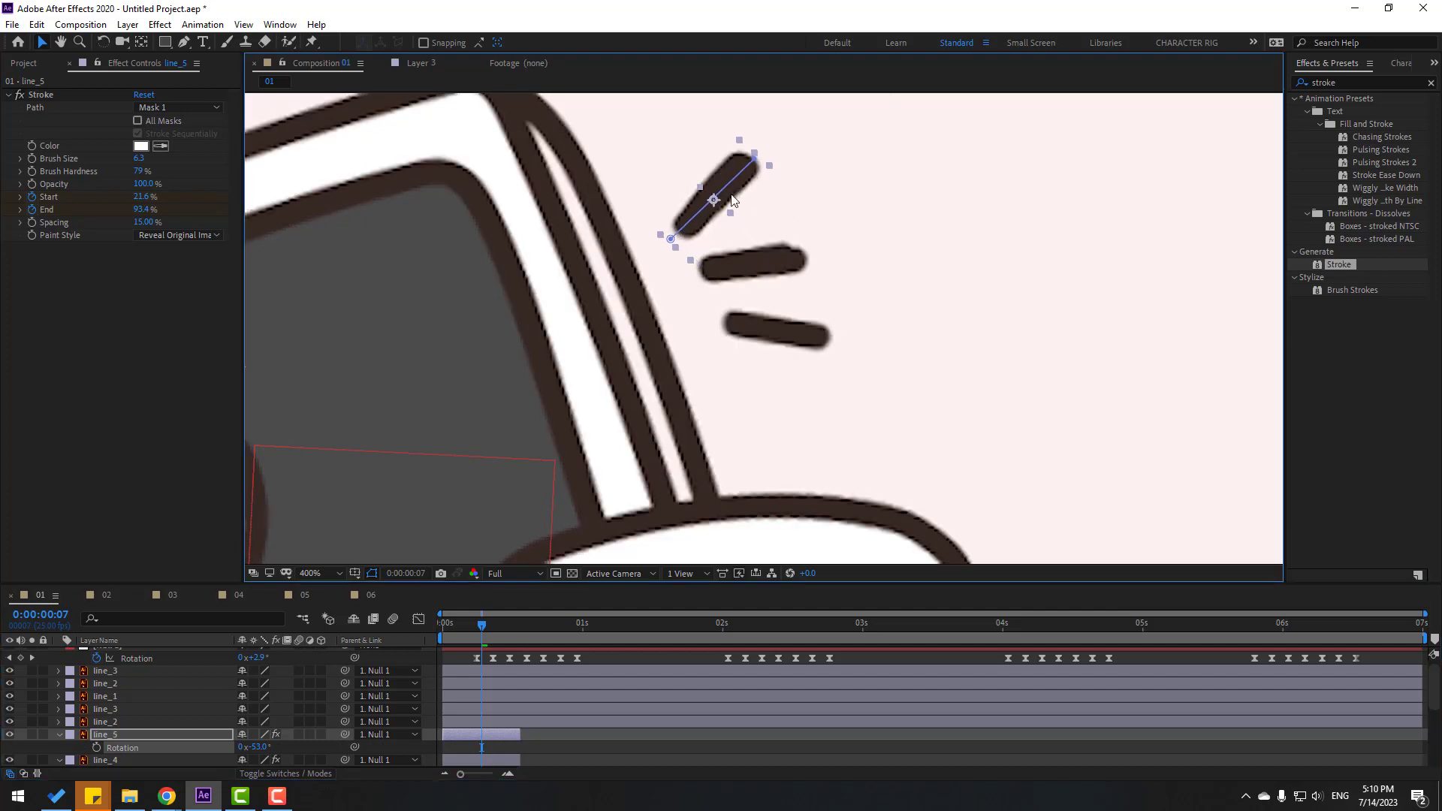
left_click(58, 735)
left_click(111, 722)
key("Delete")
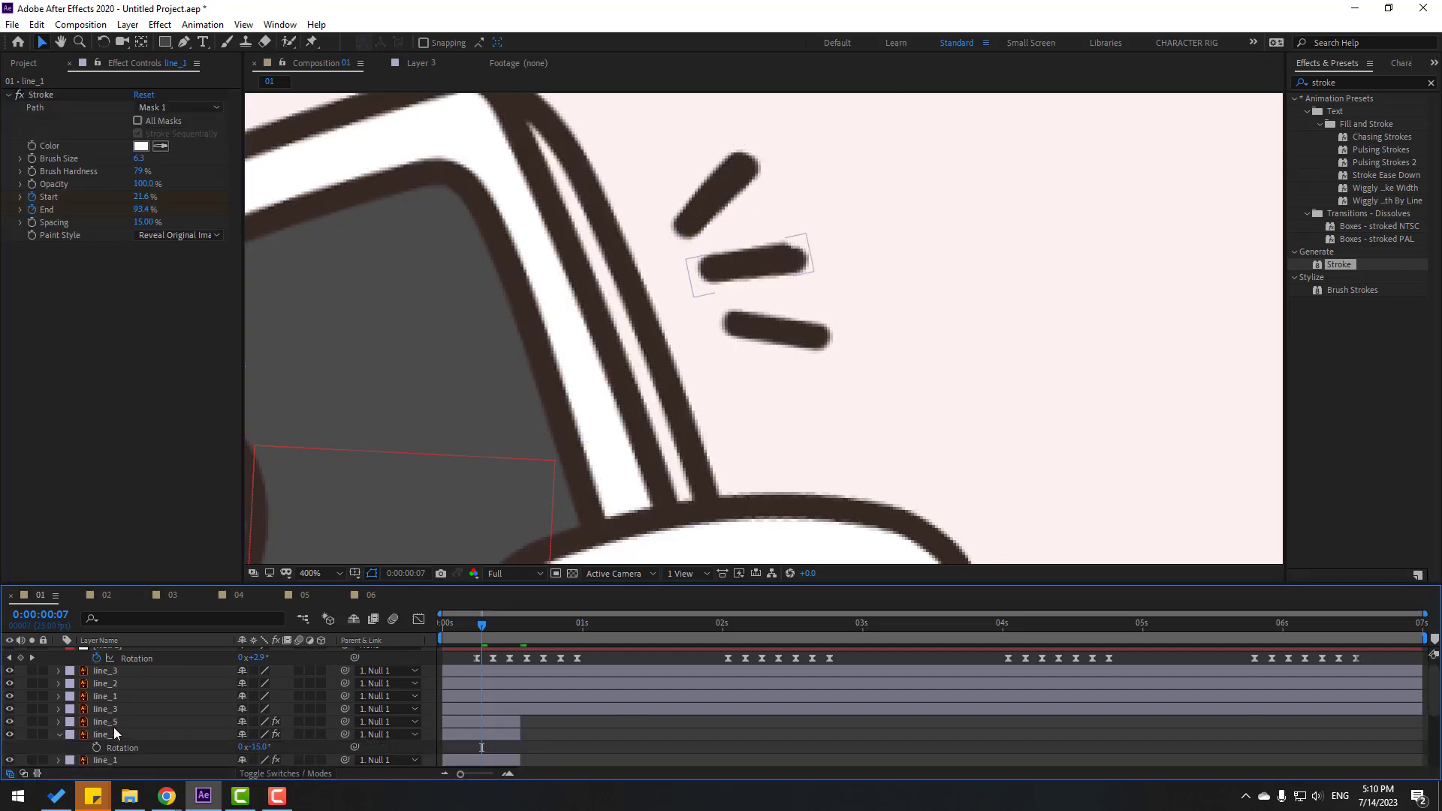
left_click(110, 711)
key("Delete")
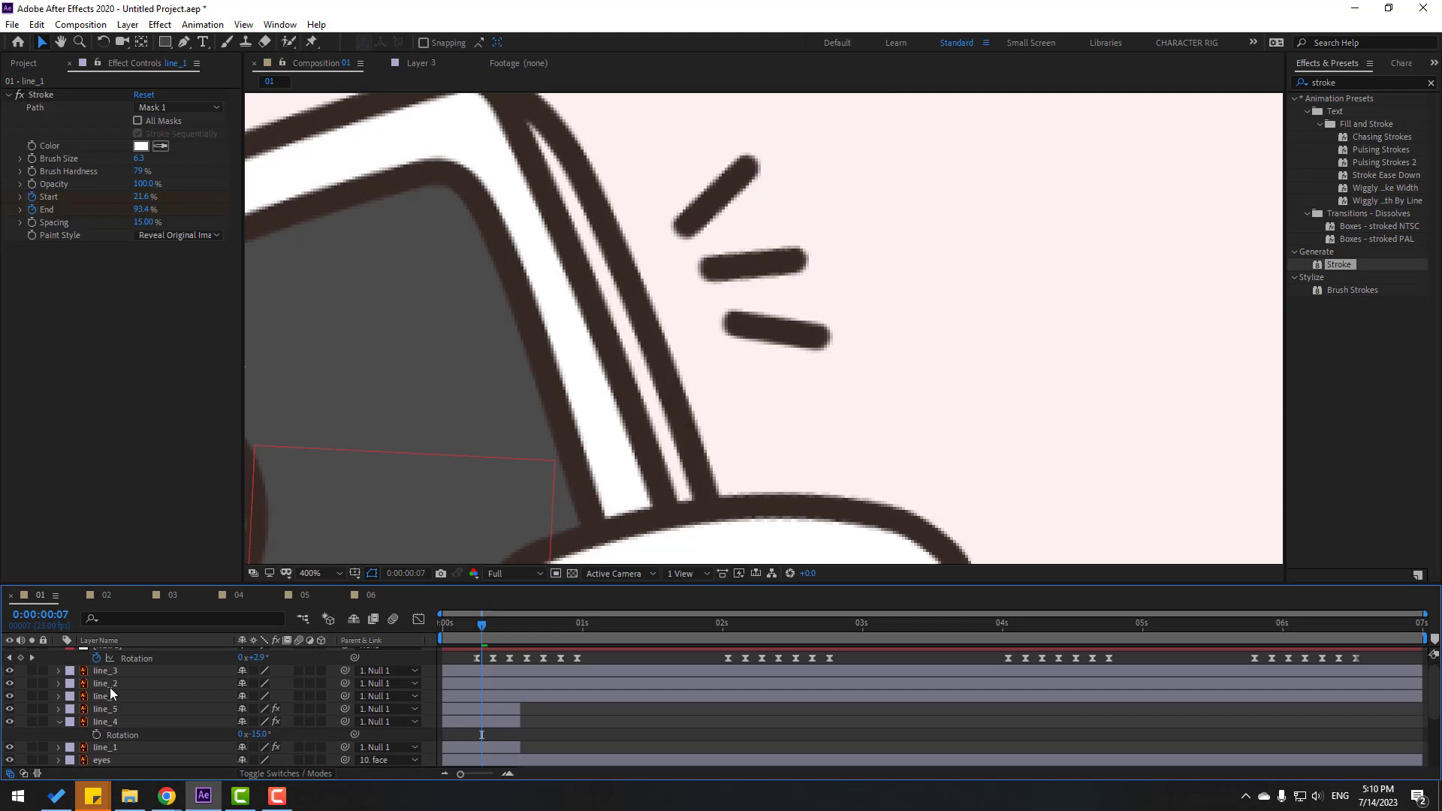
left_click(127, 673)
key("Delete")
left_click(128, 676)
key("Delete")
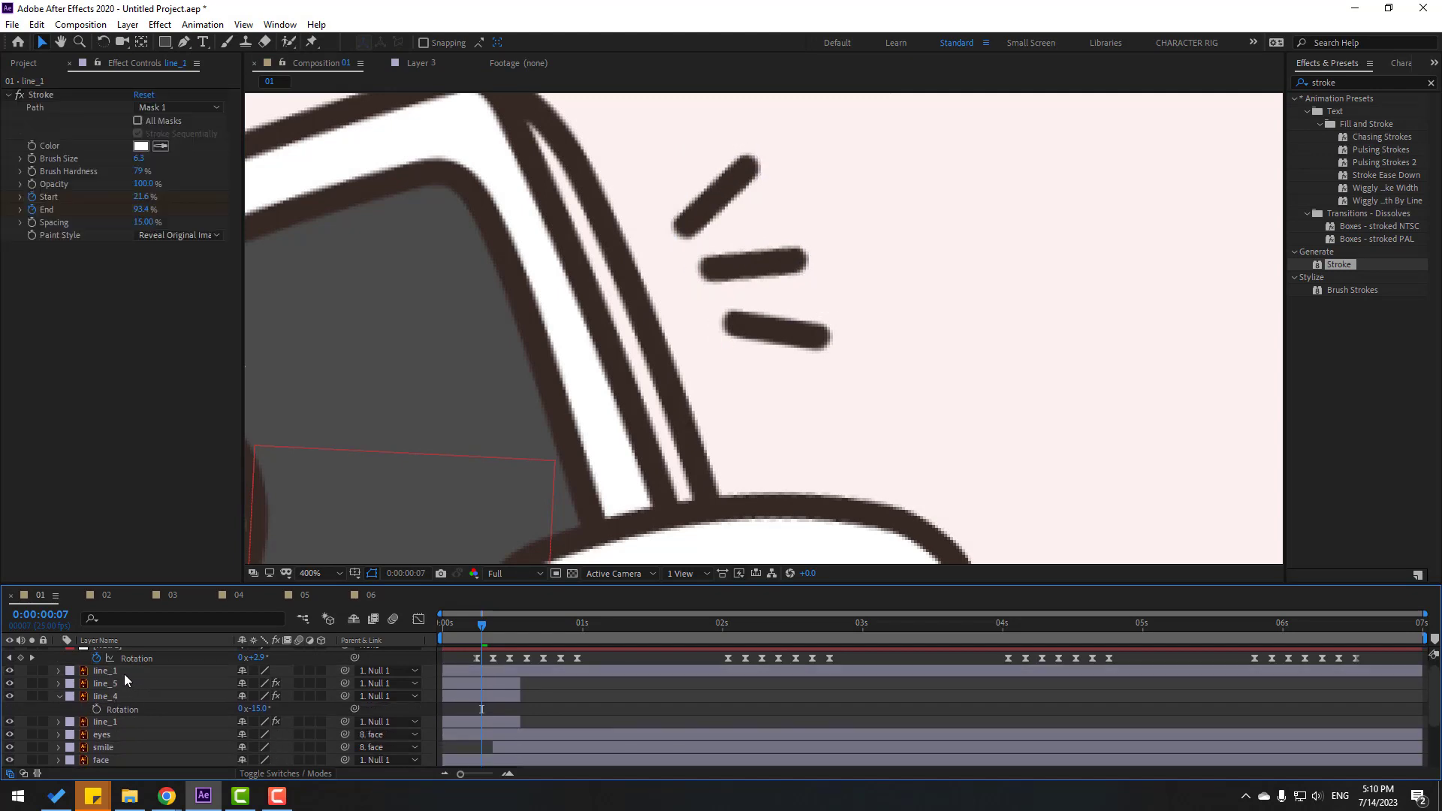
left_click(124, 672)
key("Delete")
left_click(58, 683)
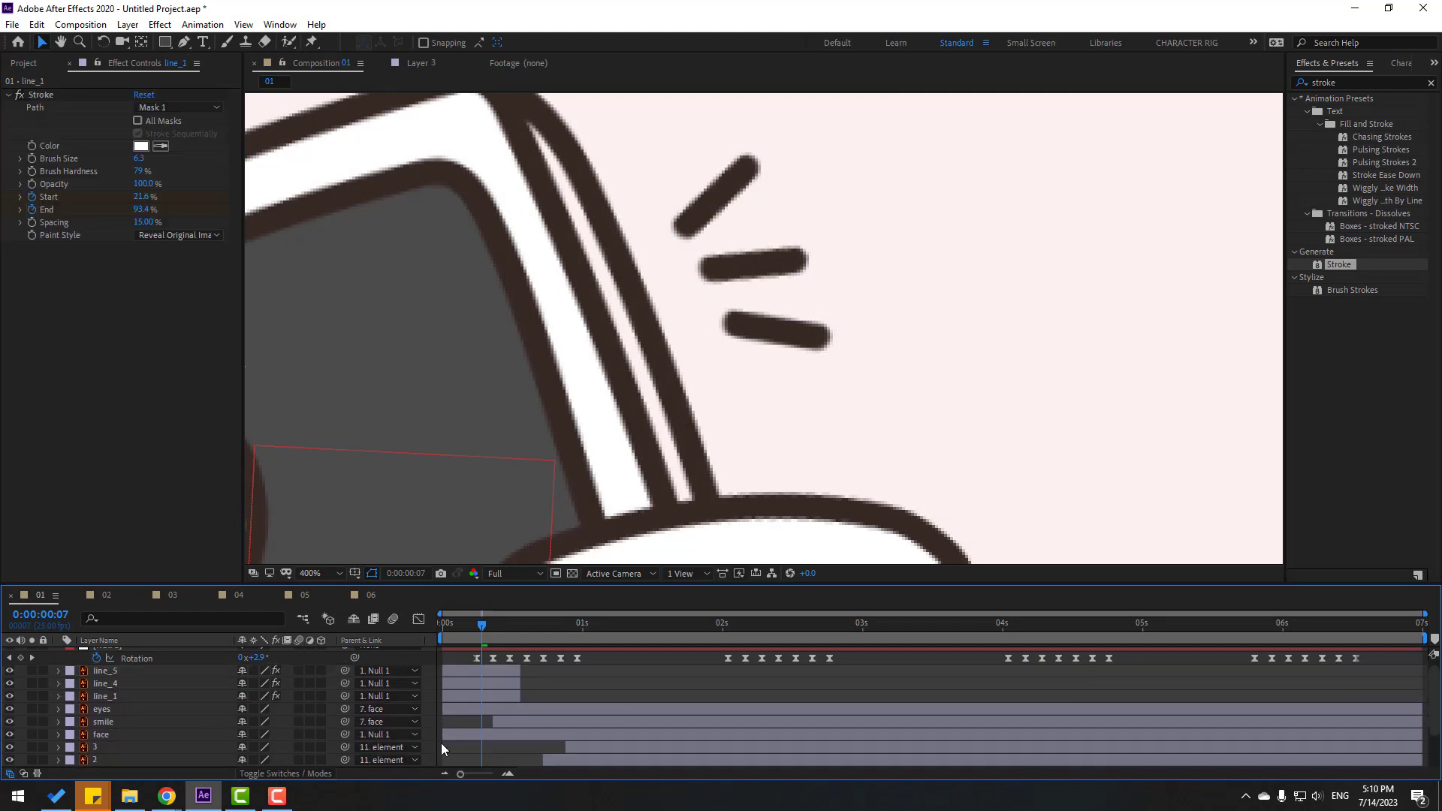
Step: Stagger the animated lines so line_4 starts at frame 2 and line_5 at frame 4, and preview the result
scroll(166, 751, "up", 1)
left_click(108, 692)
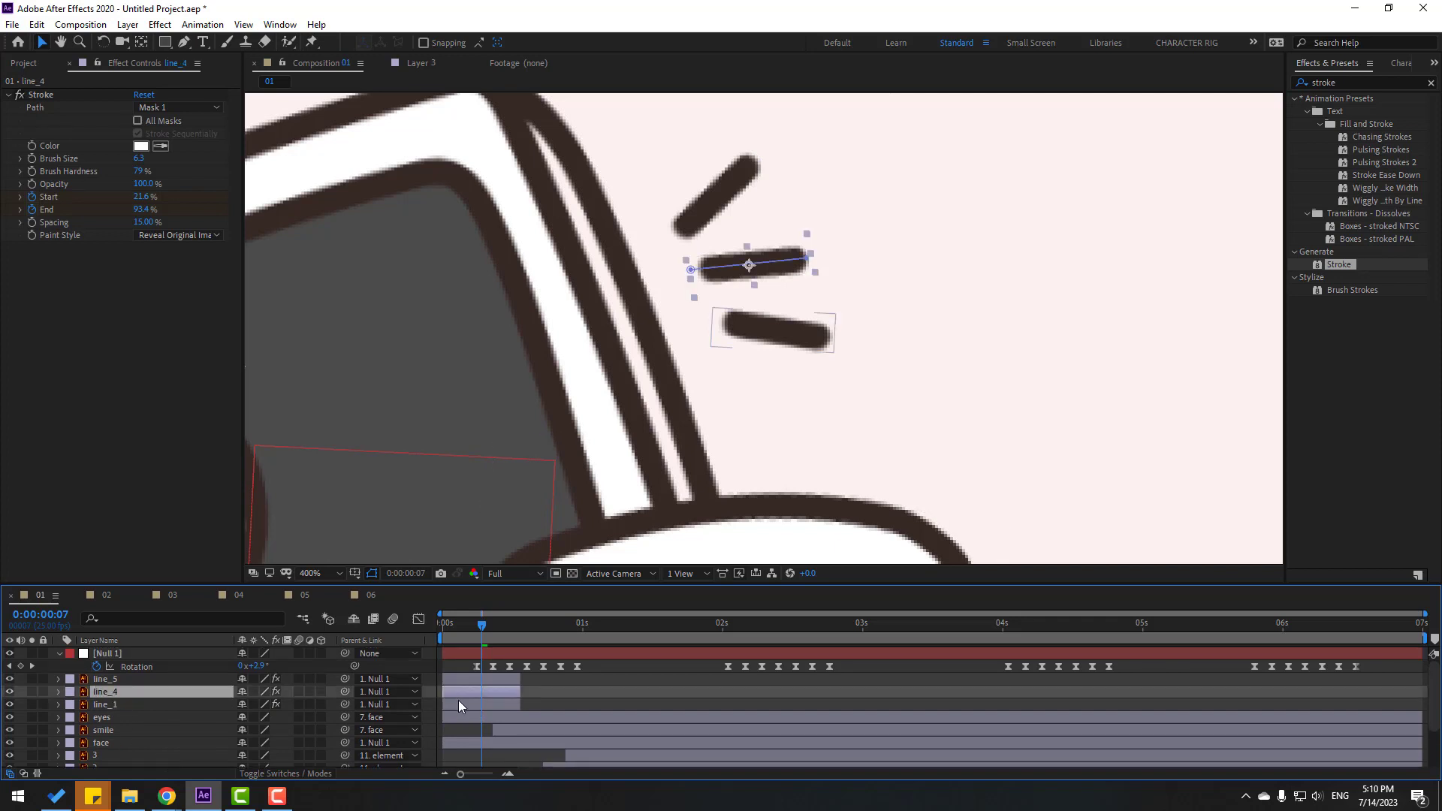
left_click_drag(459, 693, 507, 674)
left_click(132, 678)
key("space")
scroll(547, 390, "down", 3)
key("space")
key("space")
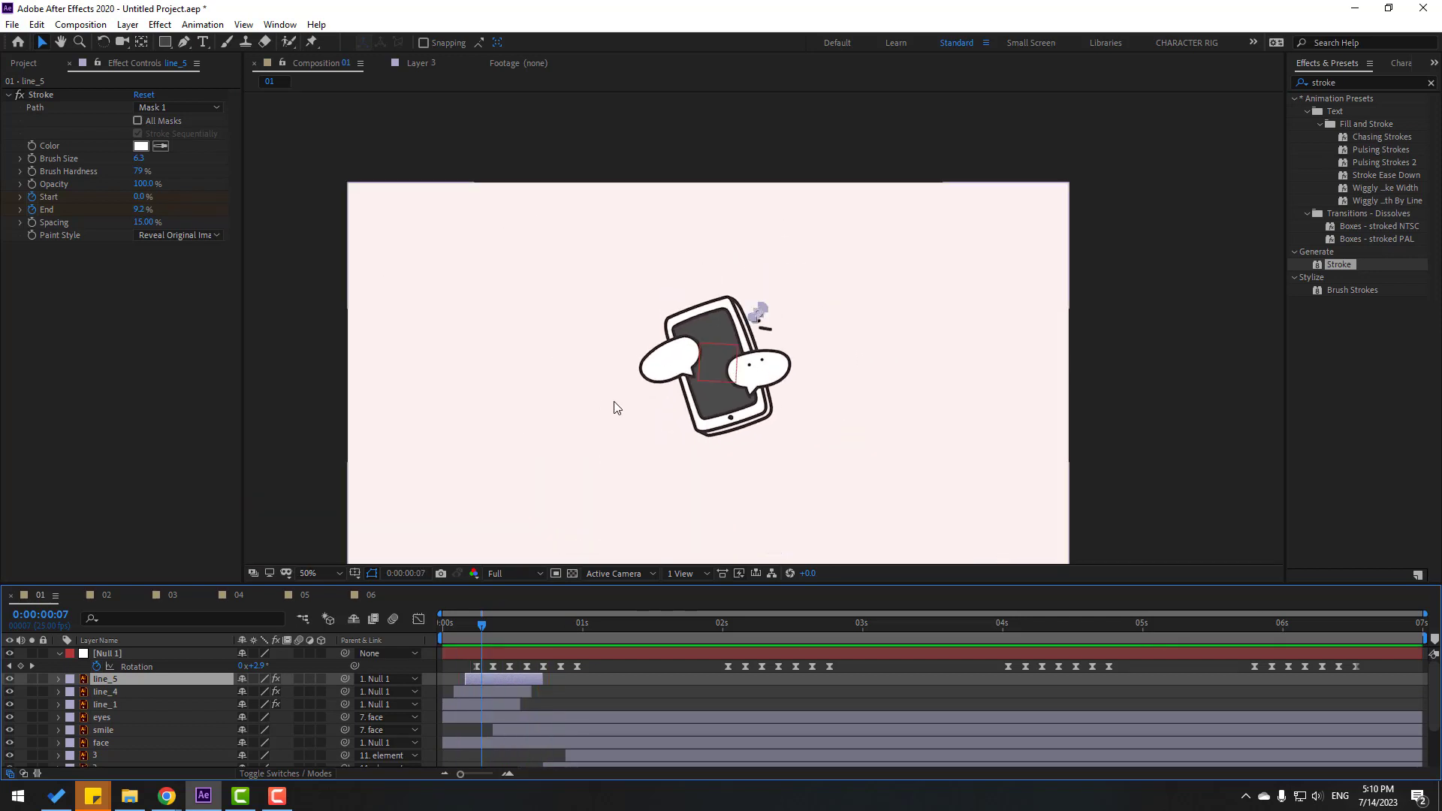
Step: Pre-compose line_5, line_4 and line_1 into a new composition named Lines, moving all attributes
left_click(92, 705)
left_click(122, 679, "shift")
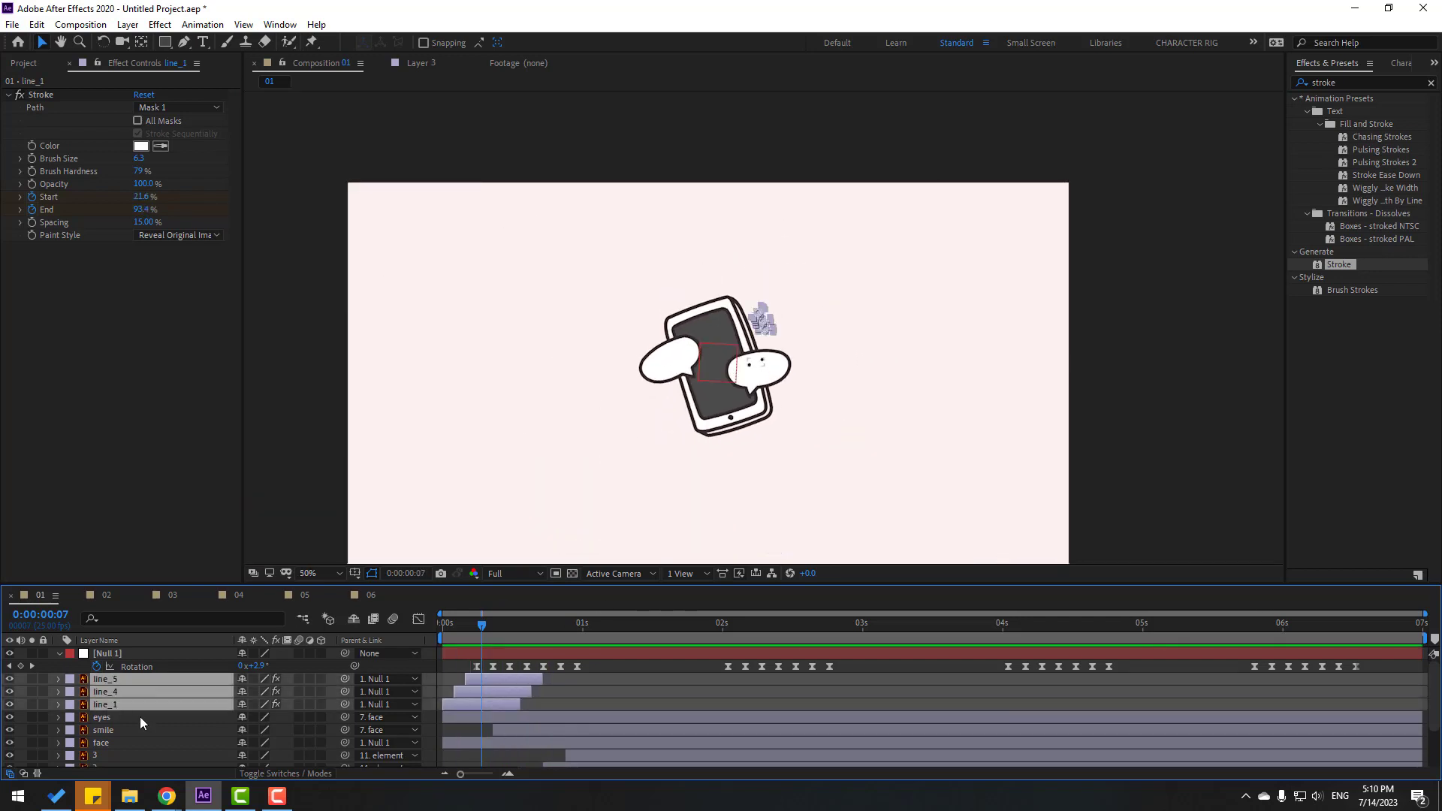
right_click(116, 699)
left_click(155, 616)
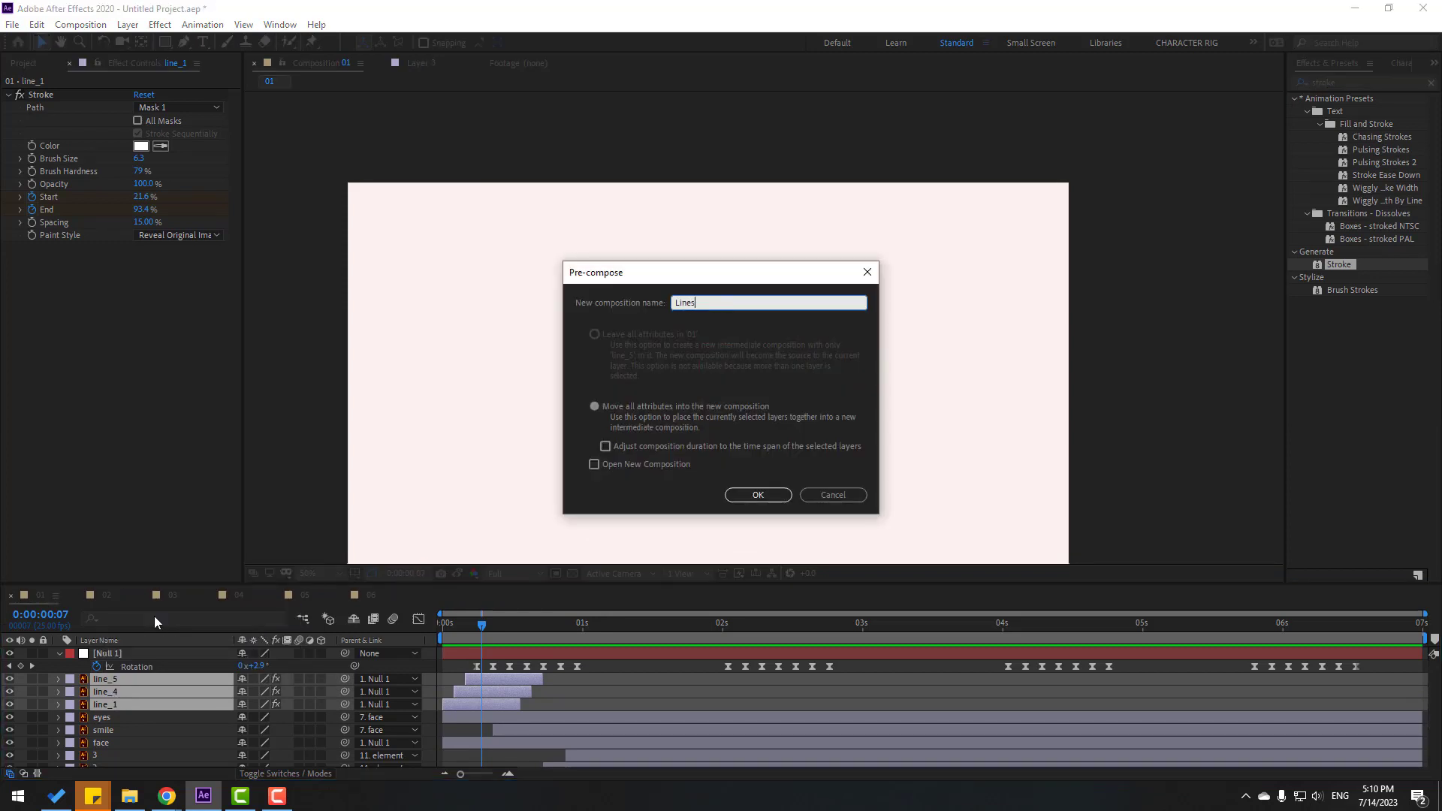
left_click(763, 495)
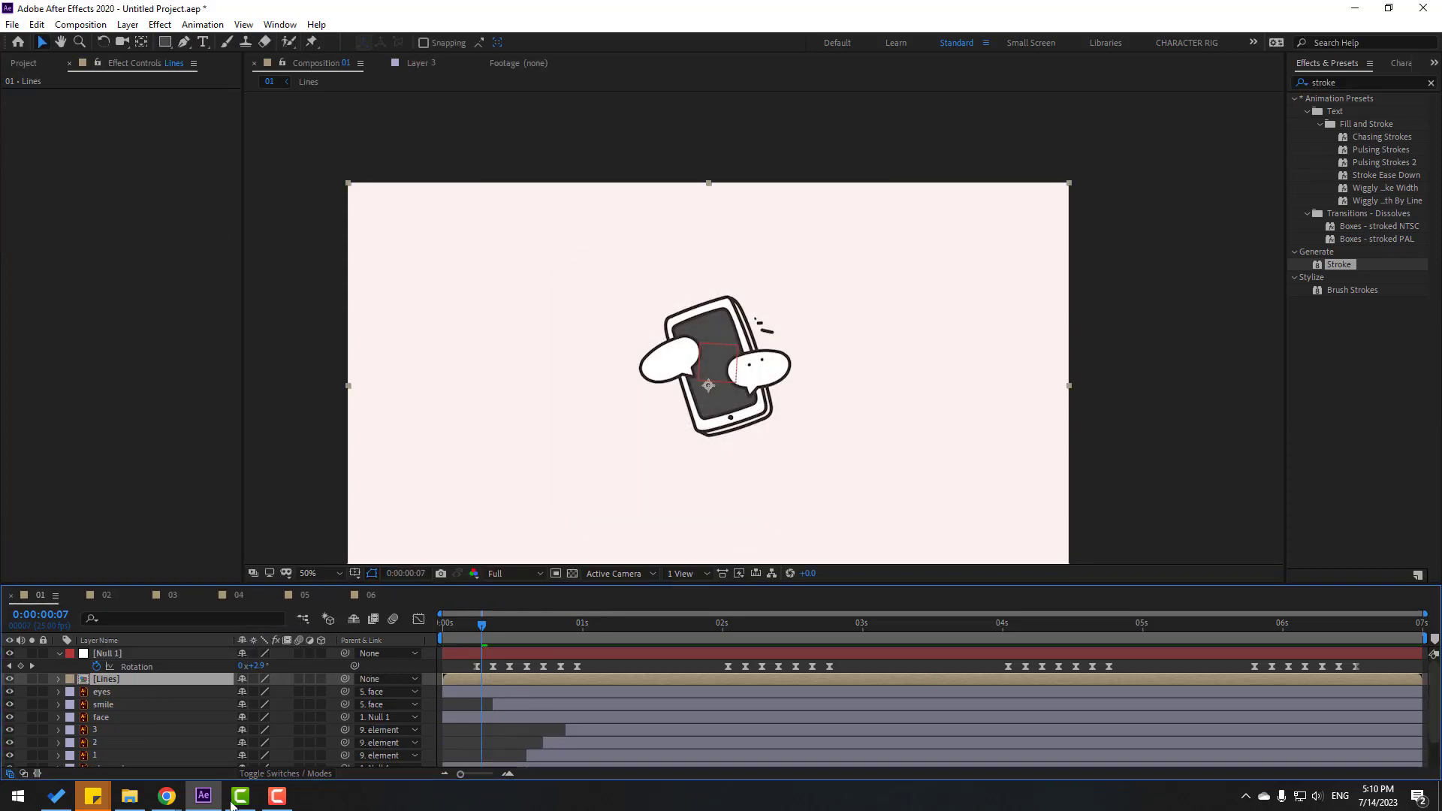
Step: Trim the Lines composition to a work area ending where line_5 ends, at frame 18, and return to composition 01
double_click(108, 685)
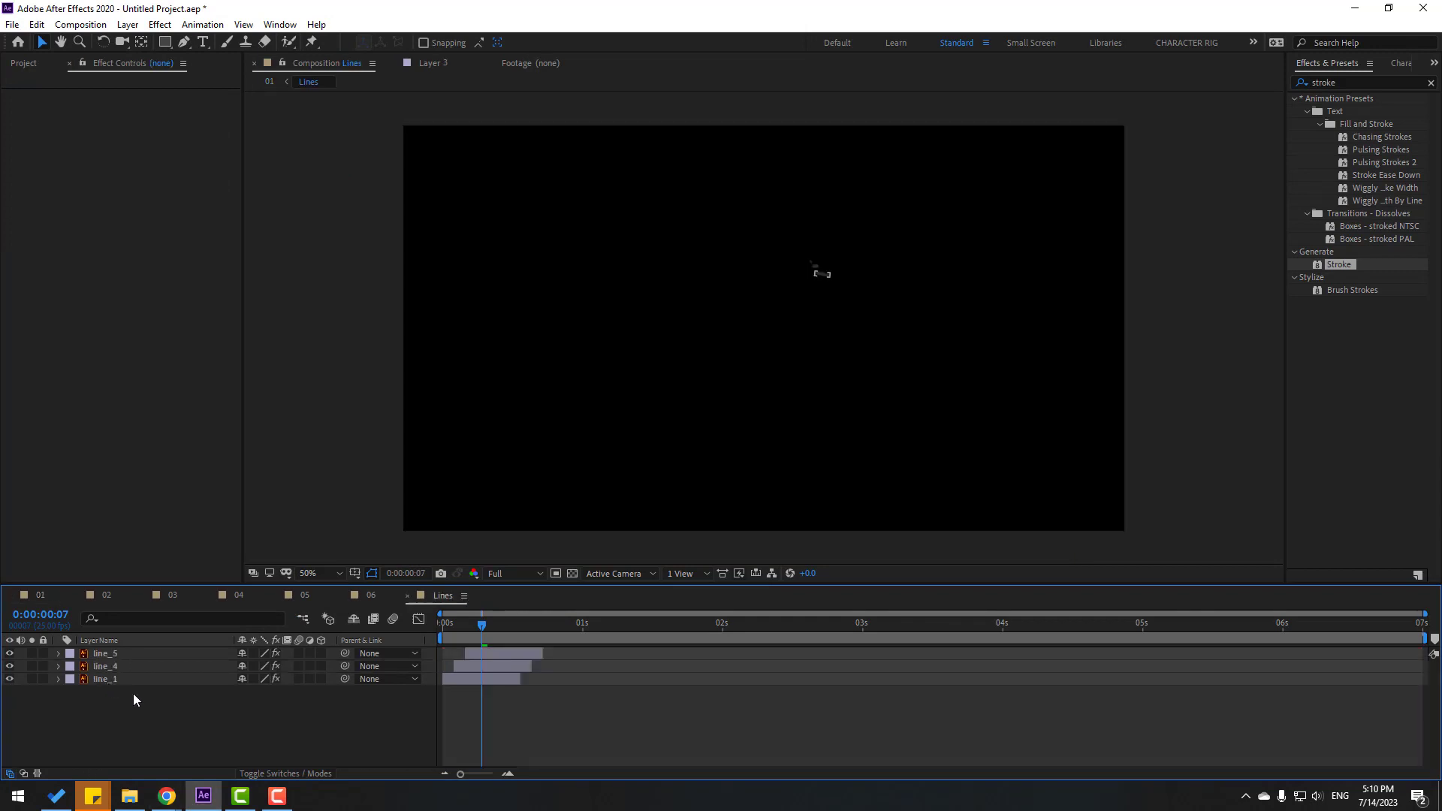
left_click_drag(1426, 639, 553, 691)
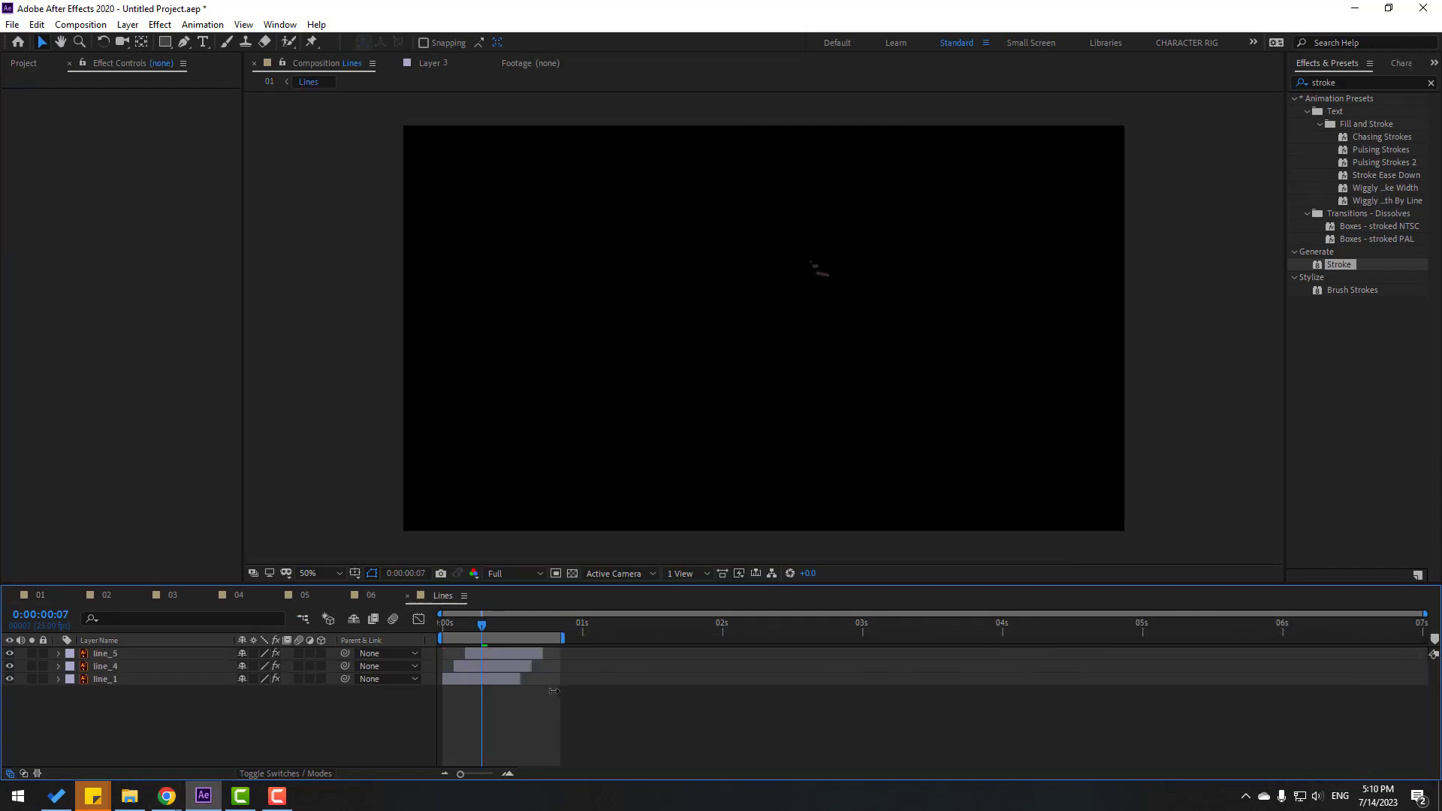
right_click(511, 638)
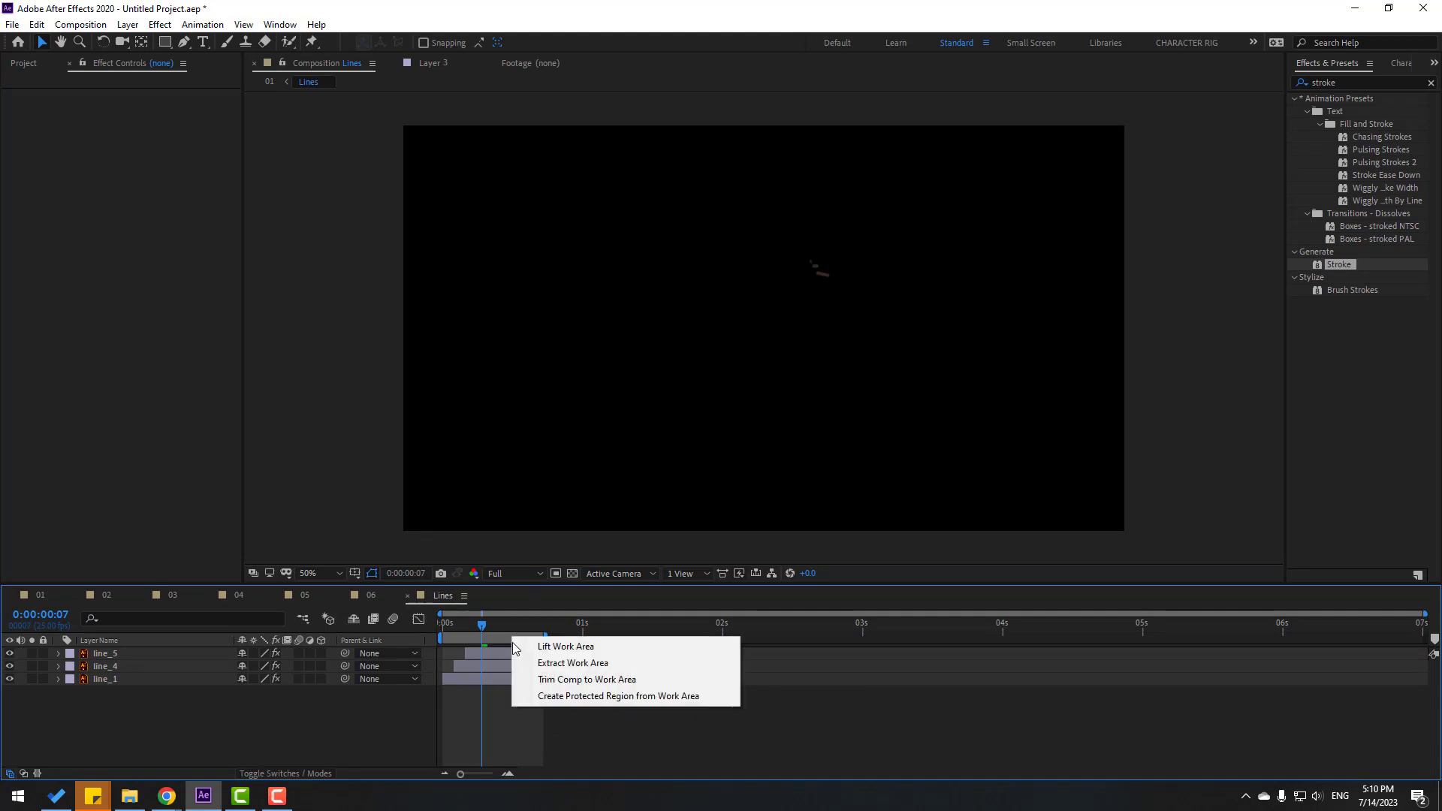
left_click(628, 682)
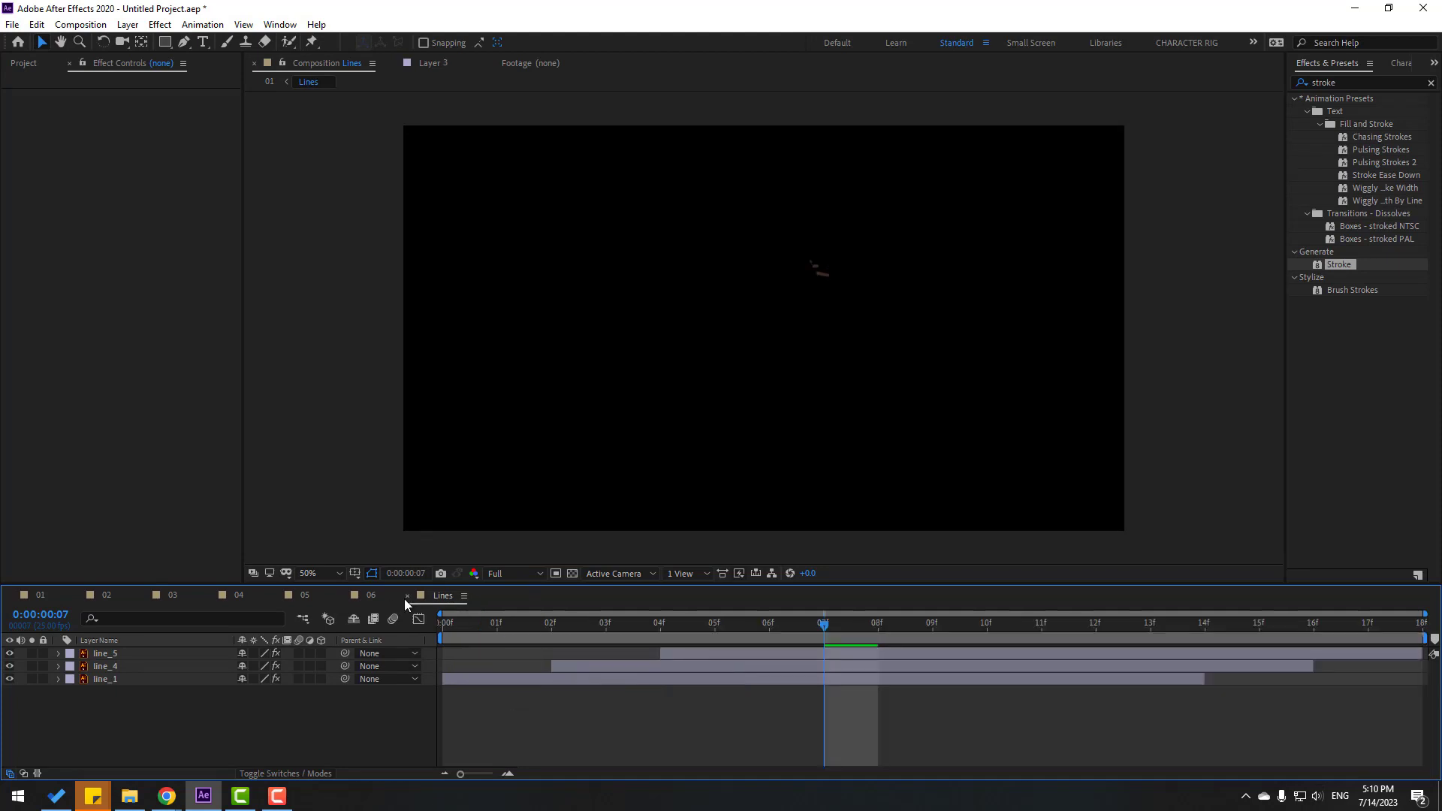
left_click(407, 597)
left_click(38, 595)
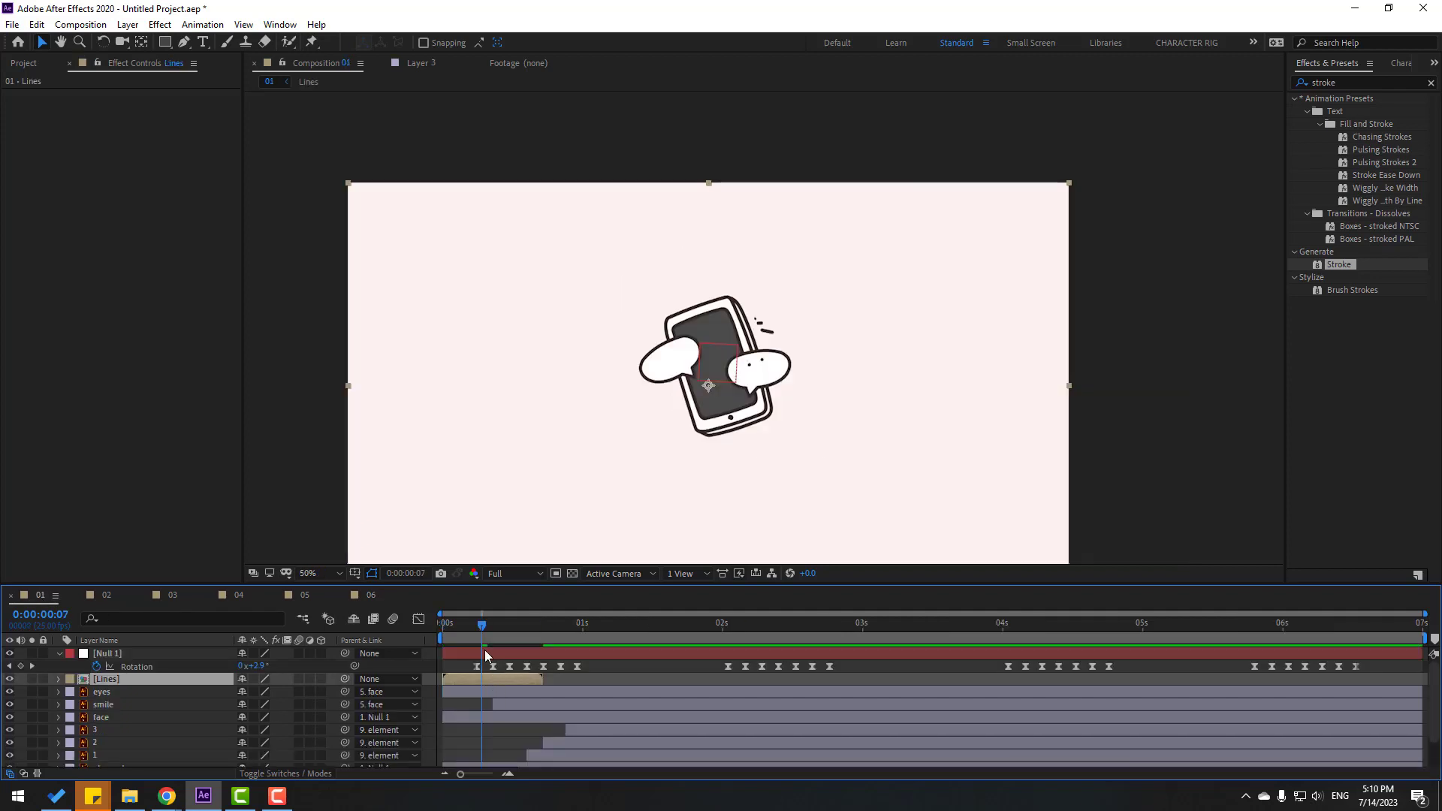
Step: Parent the Lines layer to Null 1 and check how the accent lines follow the phone
left_click_drag(451, 621, 489, 616)
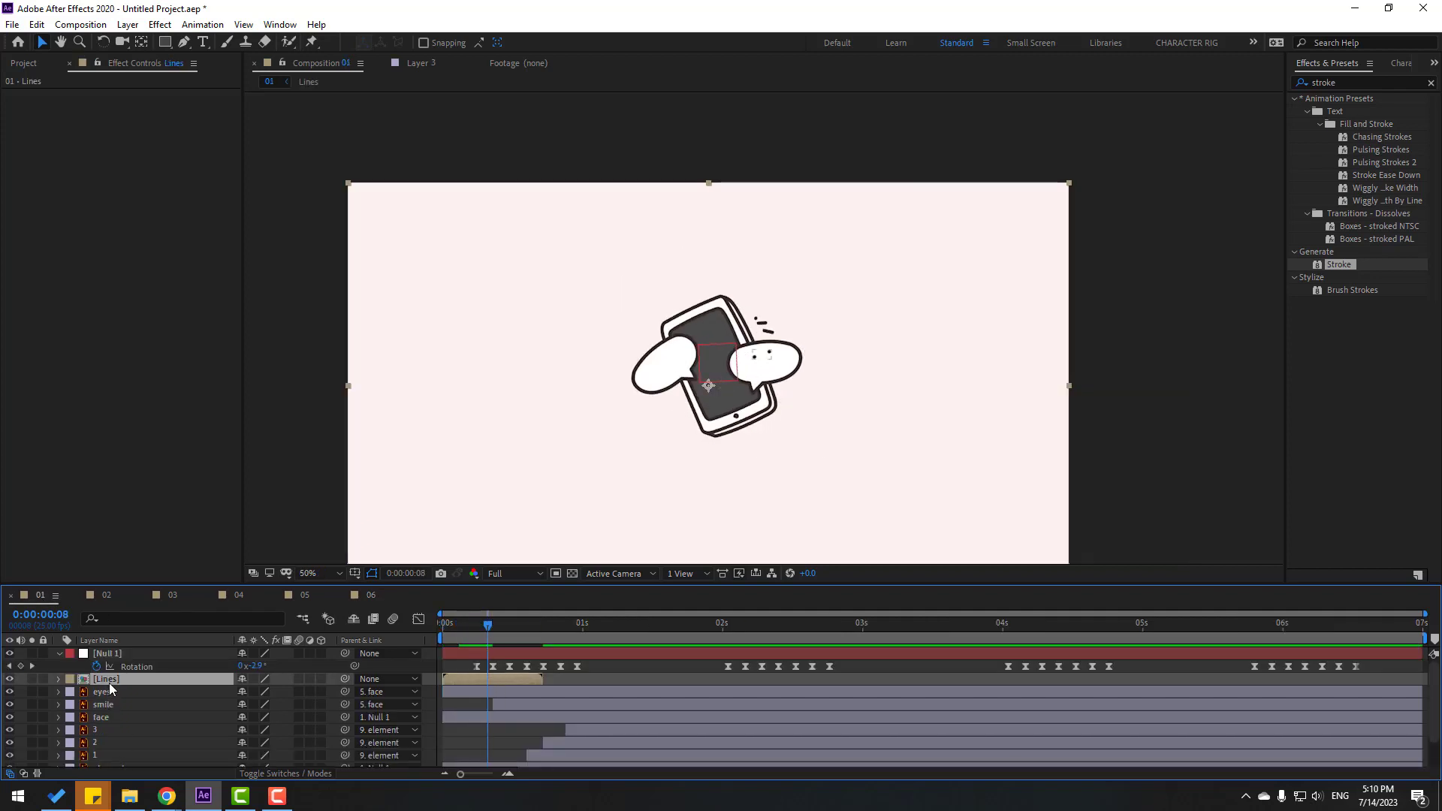
left_click_drag(346, 681, 108, 657)
key(".")
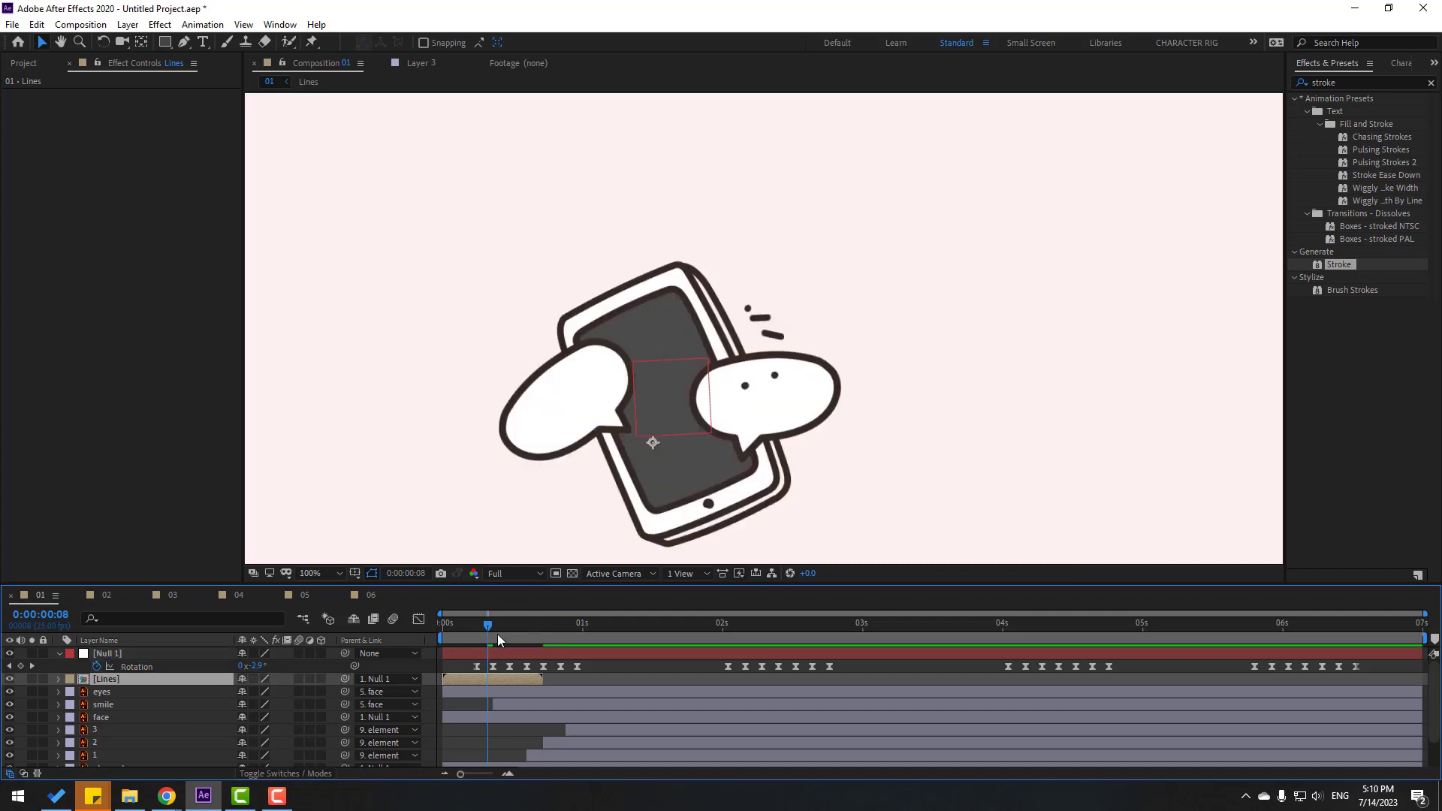
mouse_move(496, 628)
left_mouse_down()
mouse_move(441, 628)
mouse_move(514, 617)
mouse_move(498, 621)
left_mouse_up()
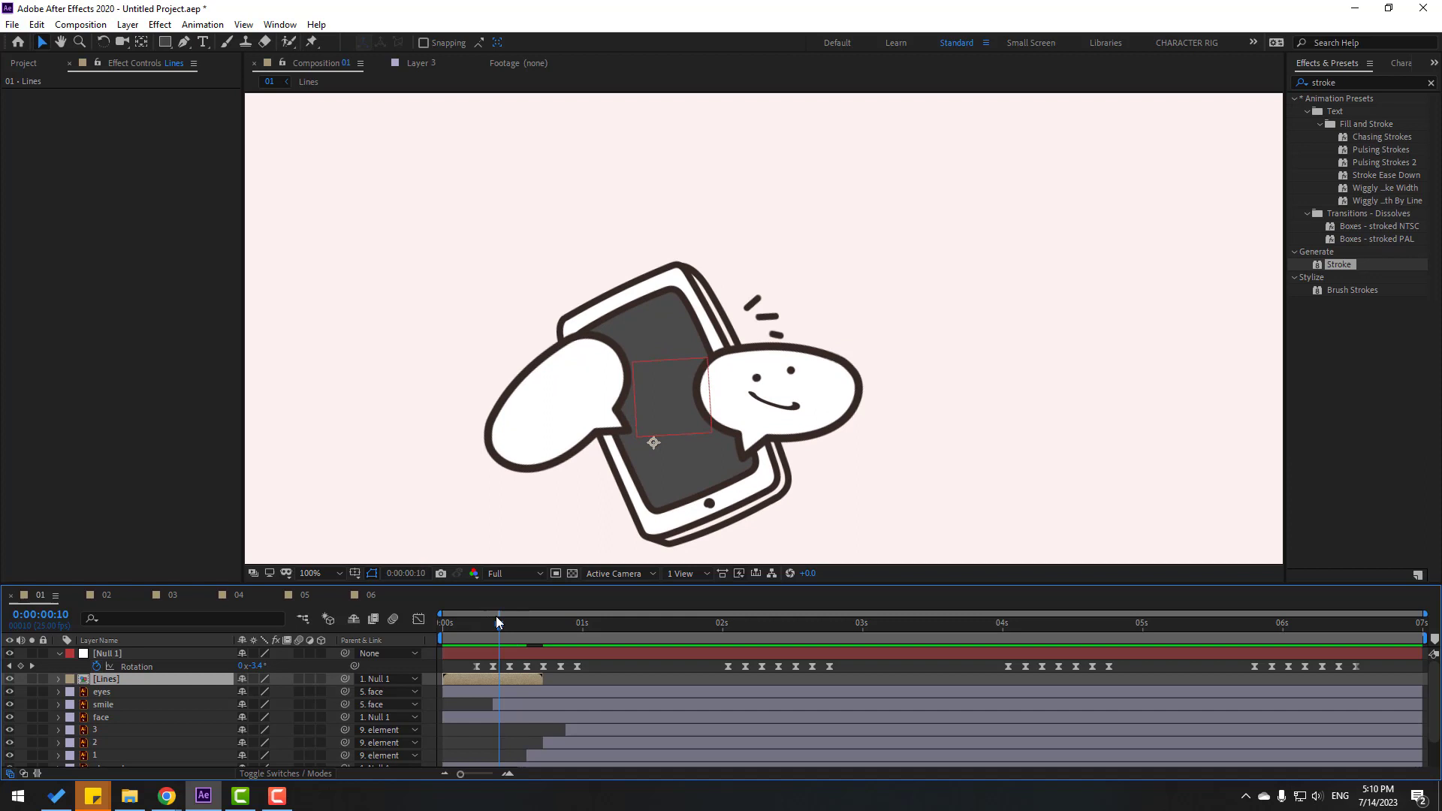
Step: Inside the Lines composition, set line_1's rotation to -8° and scrub through the animation
double_click(489, 682)
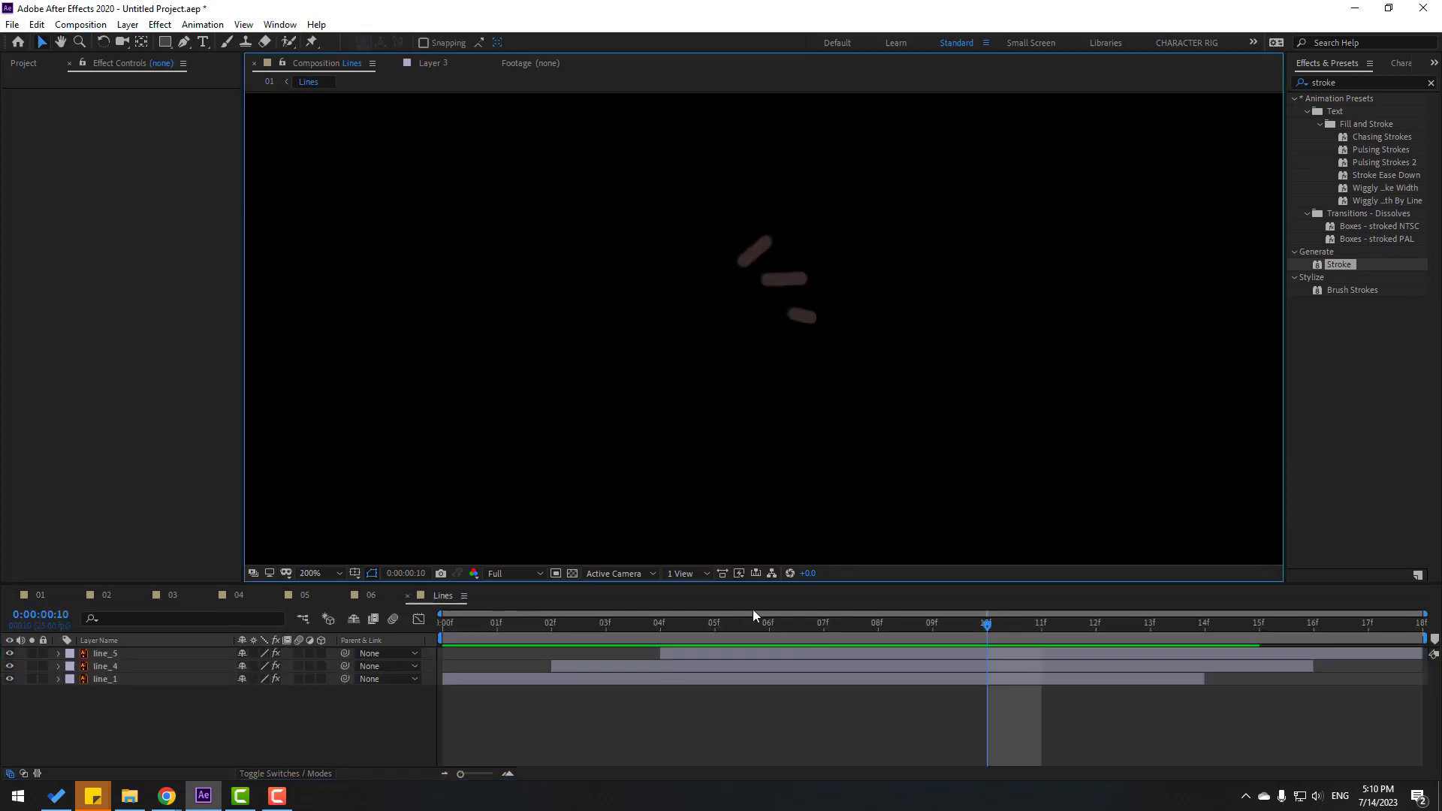
left_click_drag(716, 623, 610, 624)
mouse_move(856, 614)
left_mouse_down()
mouse_move(975, 615)
mouse_move(933, 617)
left_mouse_up()
left_click(811, 330)
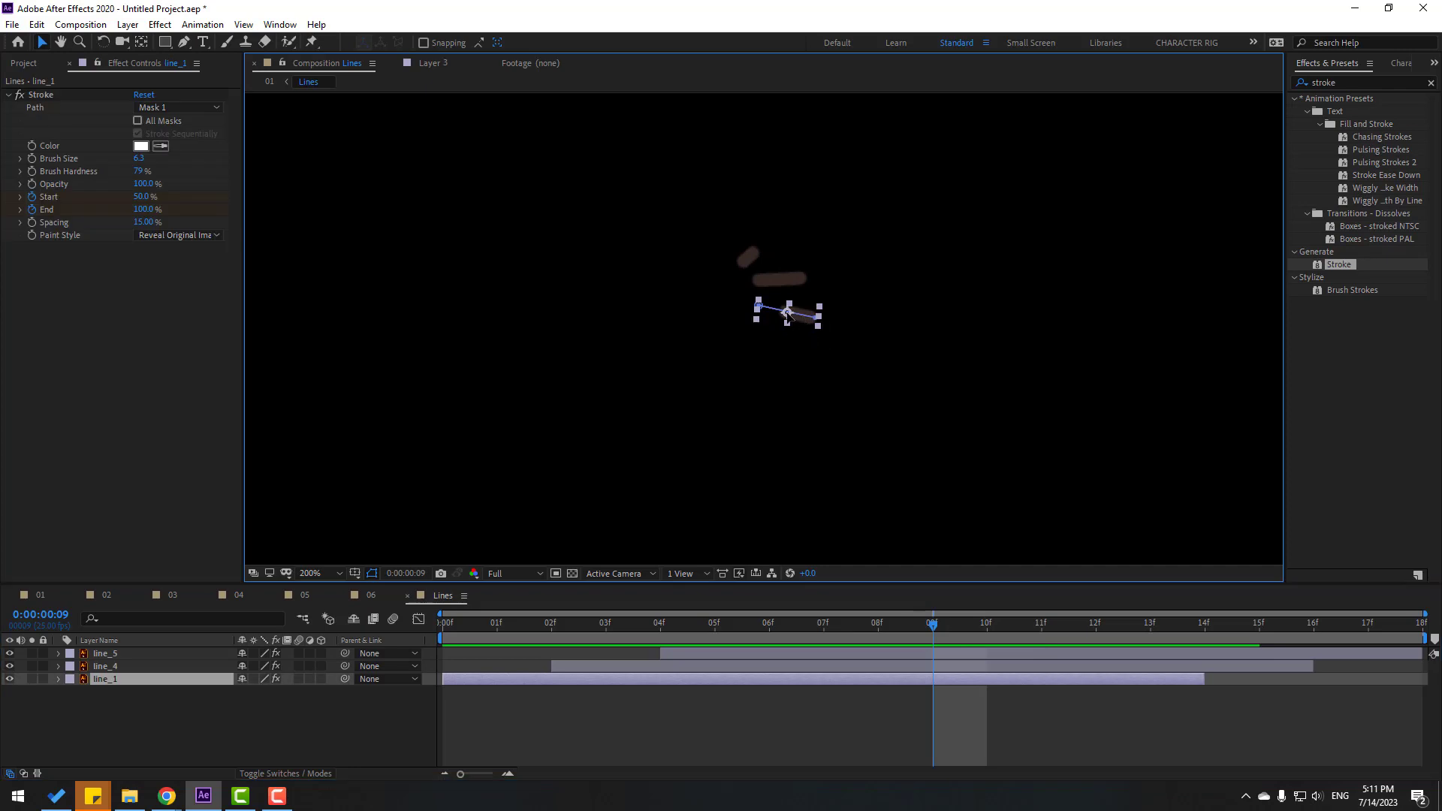
left_click_drag(787, 312, 787, 319)
key("r")
left_click_drag(254, 692, 245, 692)
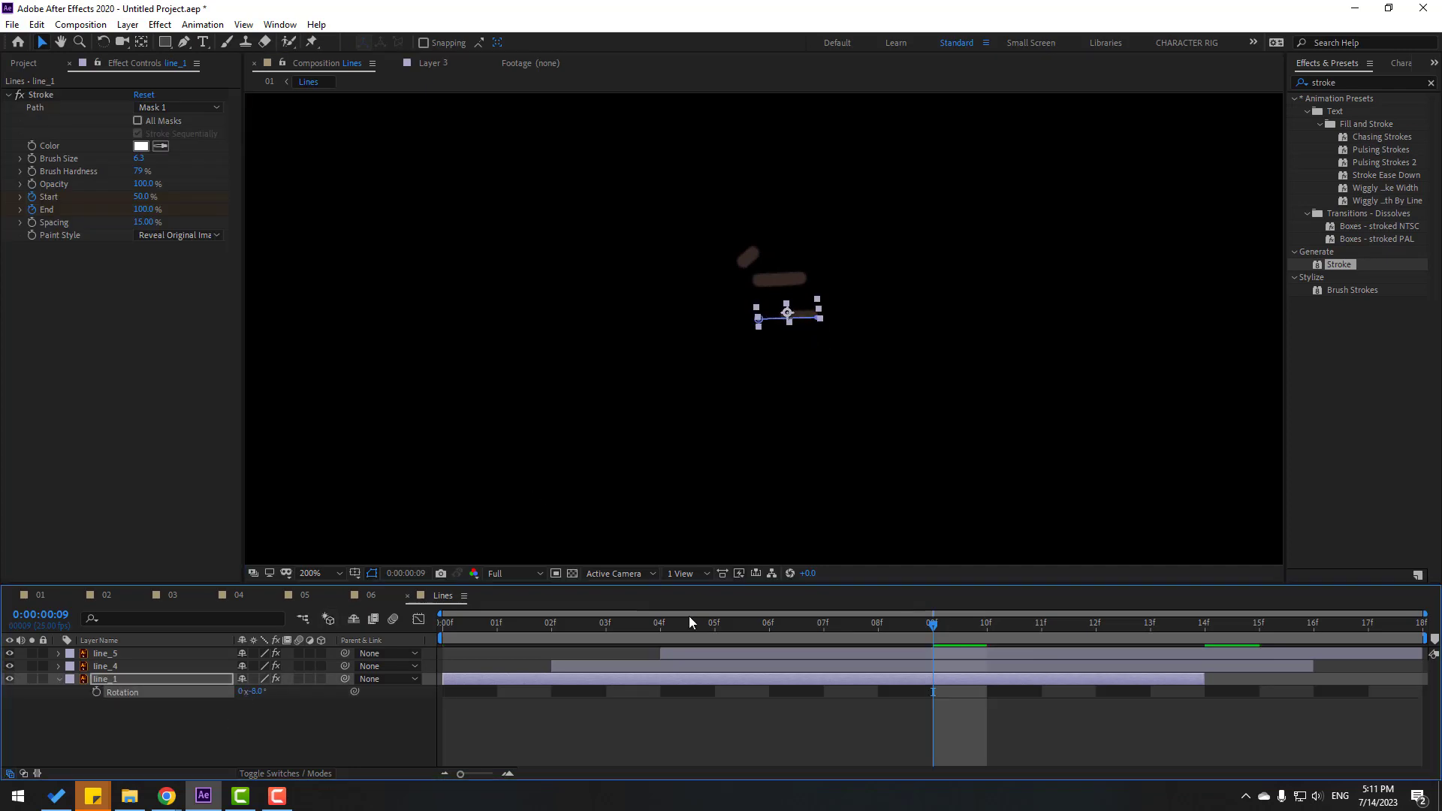
left_click_drag(495, 635, 660, 637)
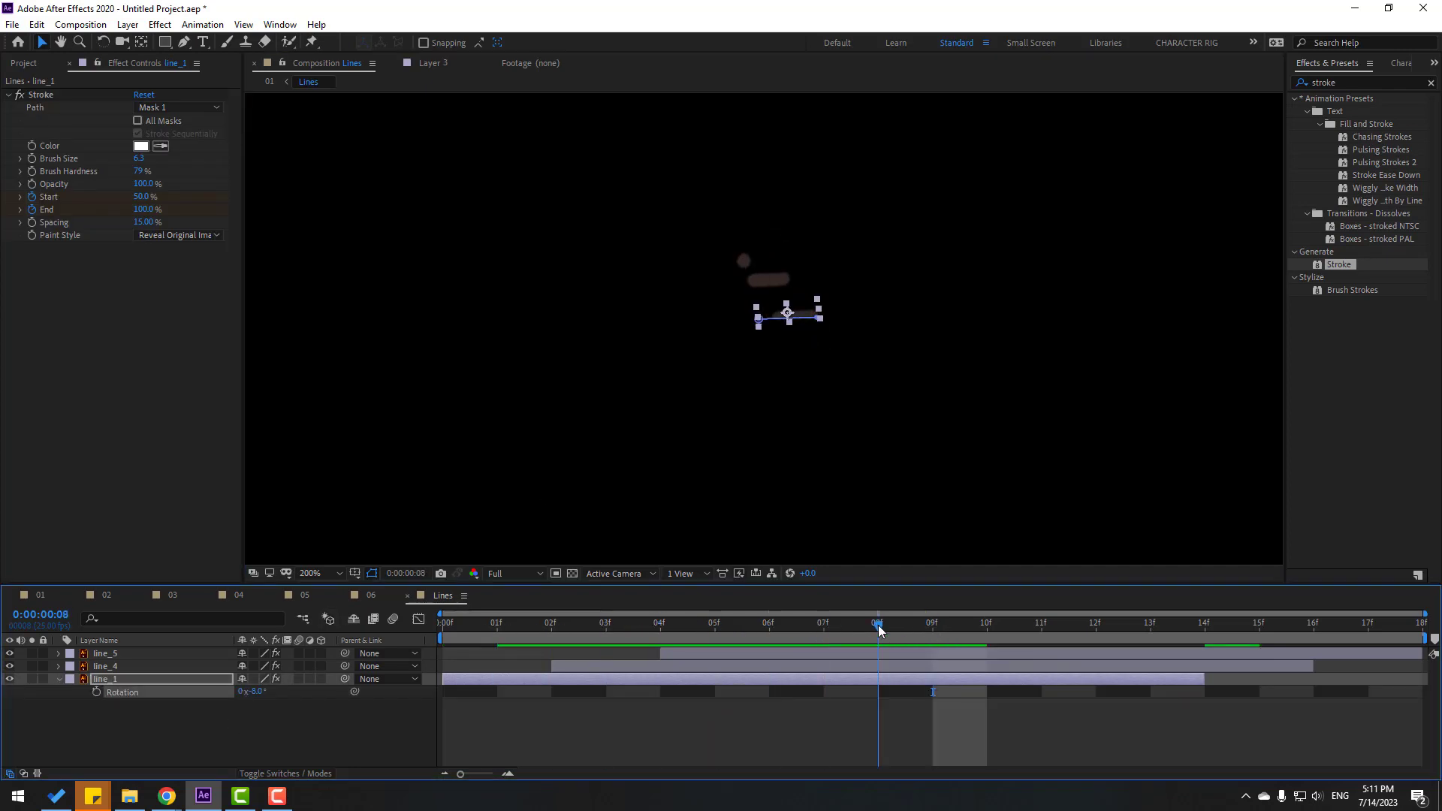
Step: Set line_4's rotation to -28°, preview the lines, and check them back in composition 01
left_click(772, 279)
key("r")
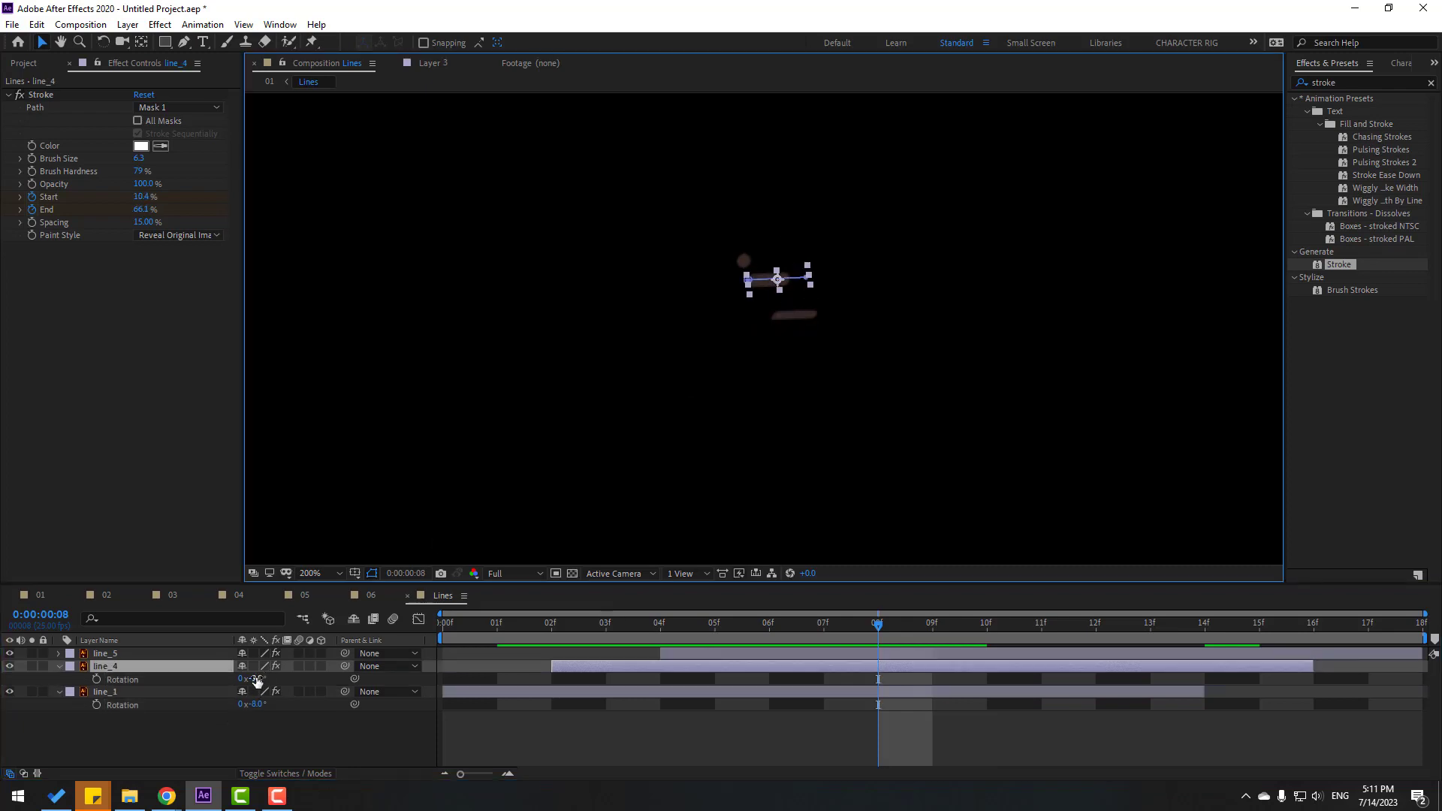
left_click_drag(256, 680, 598, 680)
left_click_drag(564, 631, 682, 629)
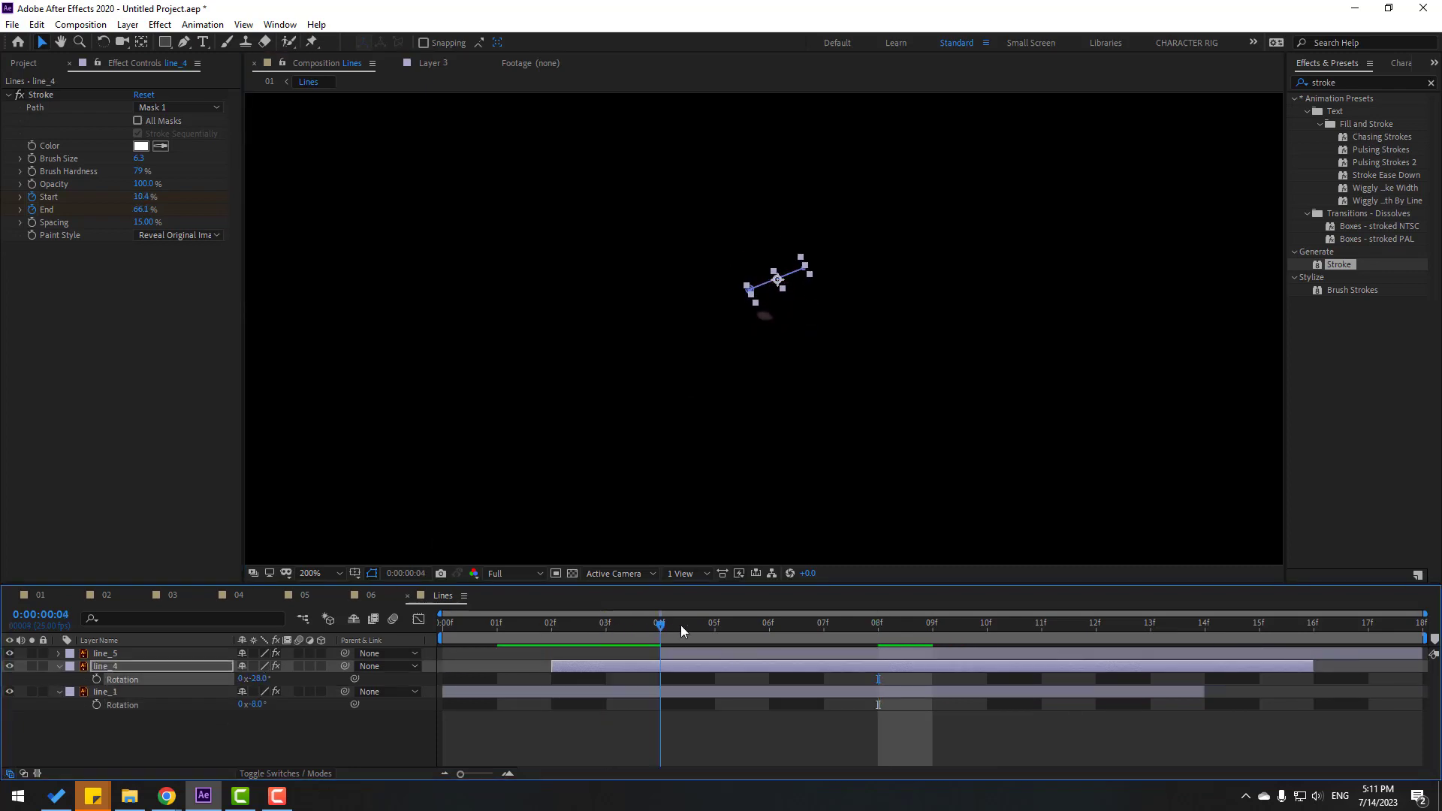
left_click_drag(887, 635, 934, 651)
left_click(421, 727)
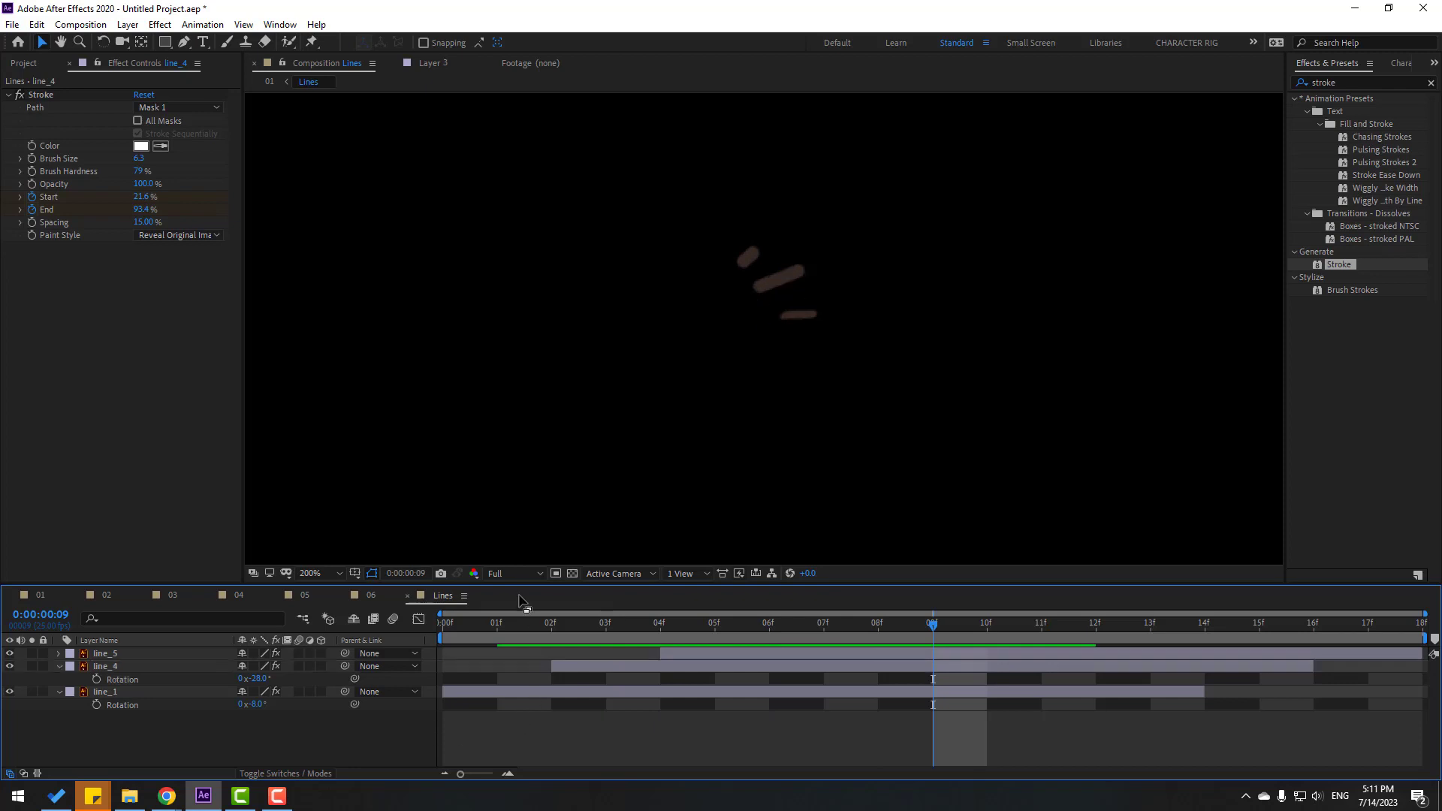
key("space")
key("space")
left_click(408, 596)
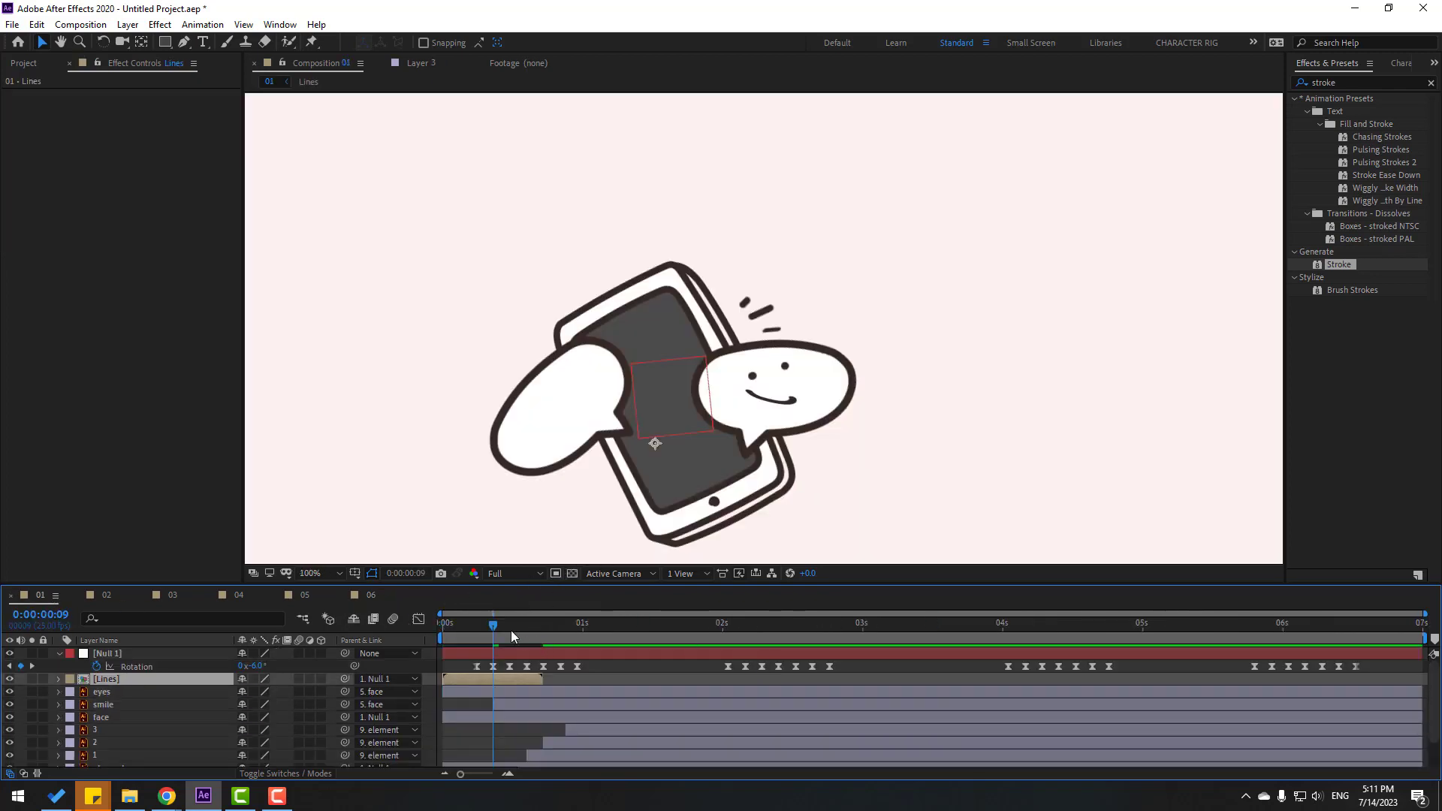
mouse_move(511, 629)
left_mouse_down()
mouse_move(463, 623)
mouse_move(532, 621)
mouse_move(504, 622)
left_mouse_up()
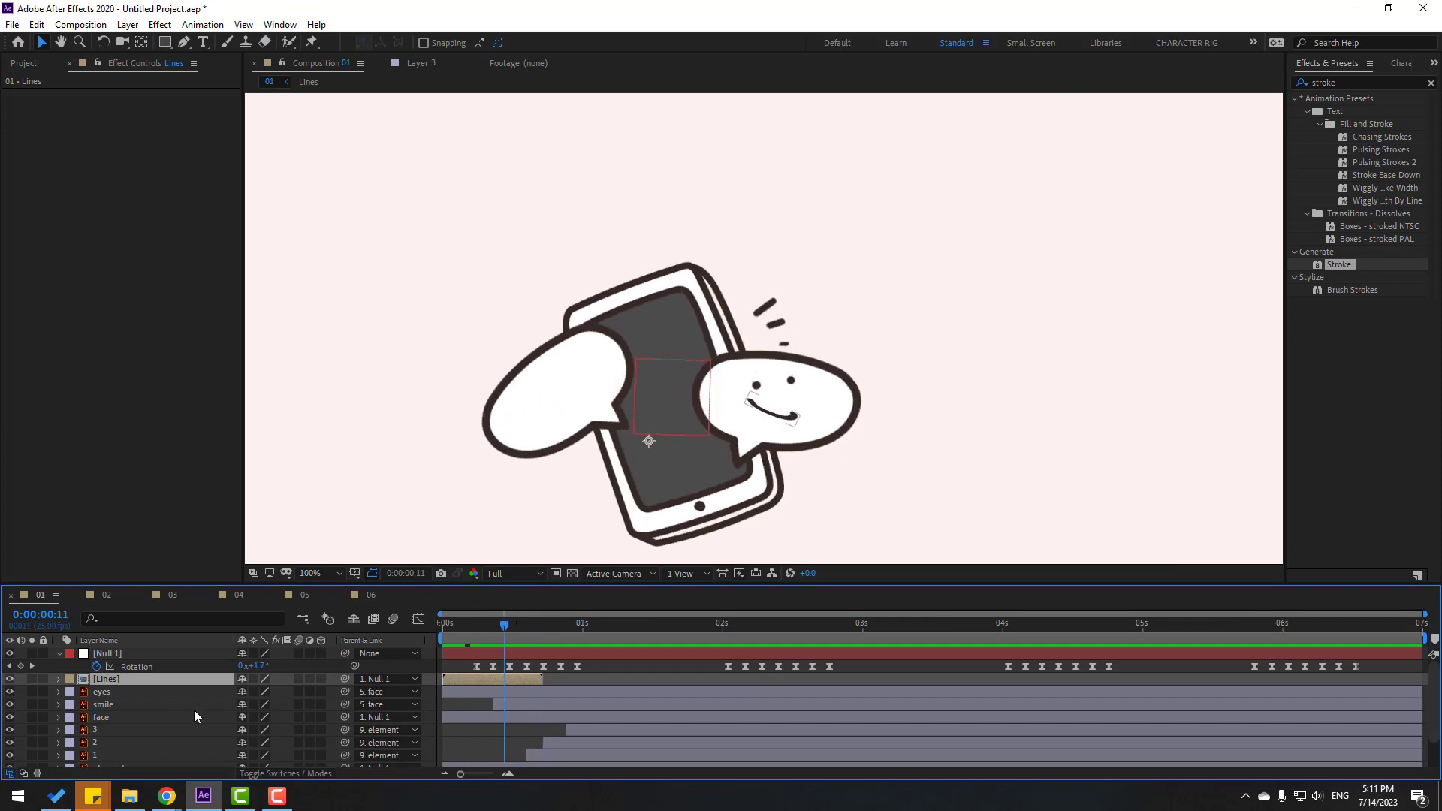
Step: Duplicate the Lines layer three times, align the copies with the phone's other shakes at about 2, 4 and 5.8 seconds, and preview
key("ctrl+d")
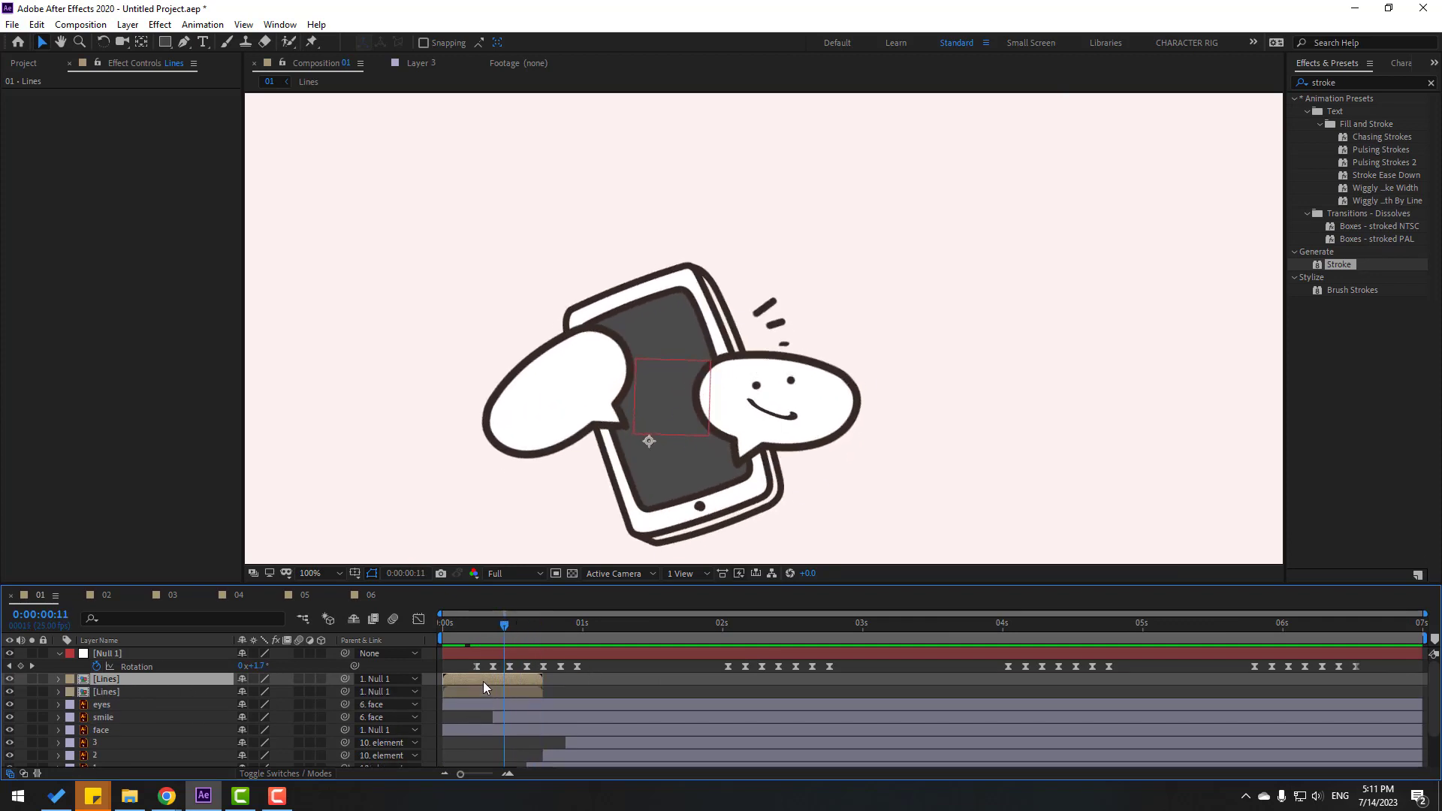
left_click_drag(568, 679, 626, 678)
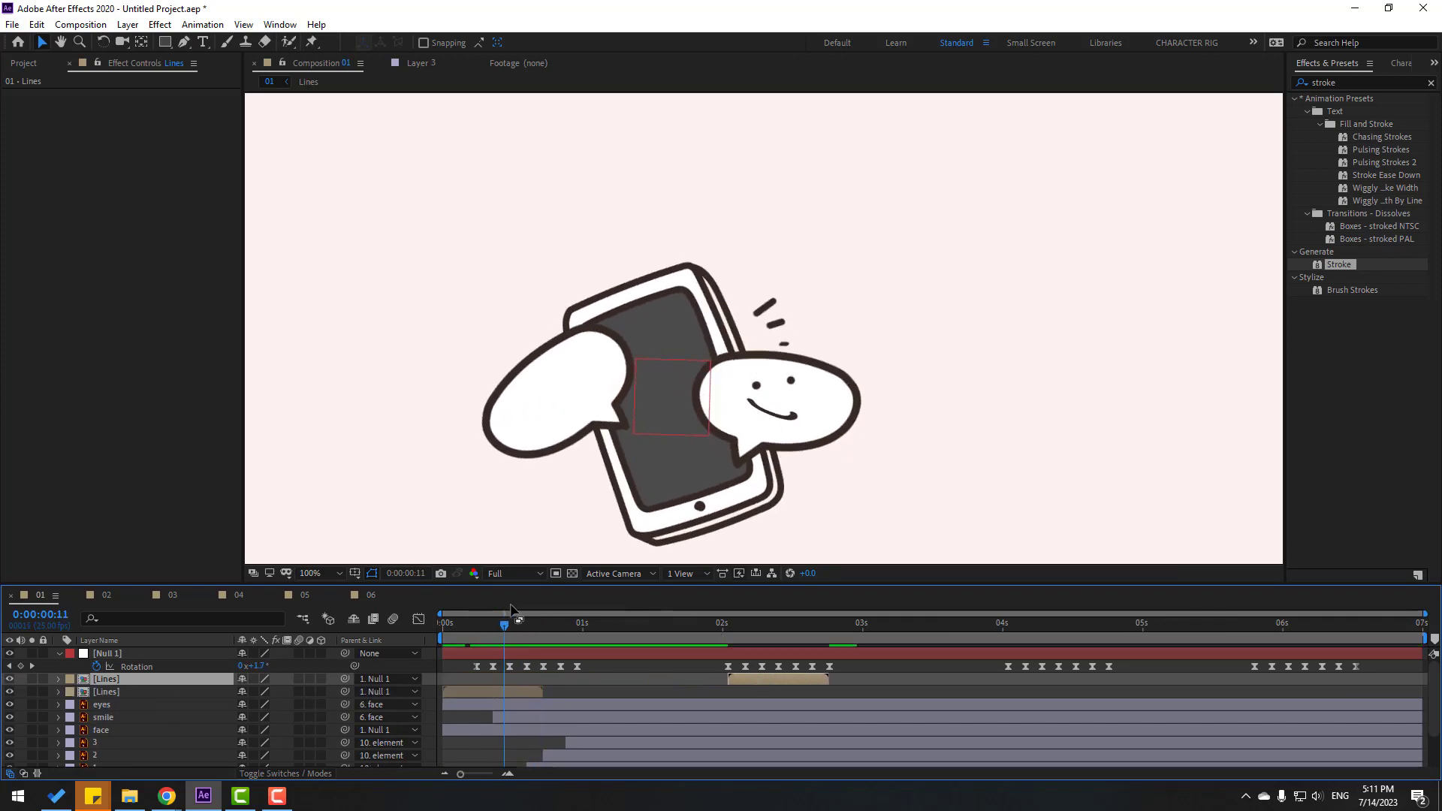
left_click_drag(511, 610, 973, 646)
key("ctrl+d")
left_click_drag(760, 678, 1126, 640)
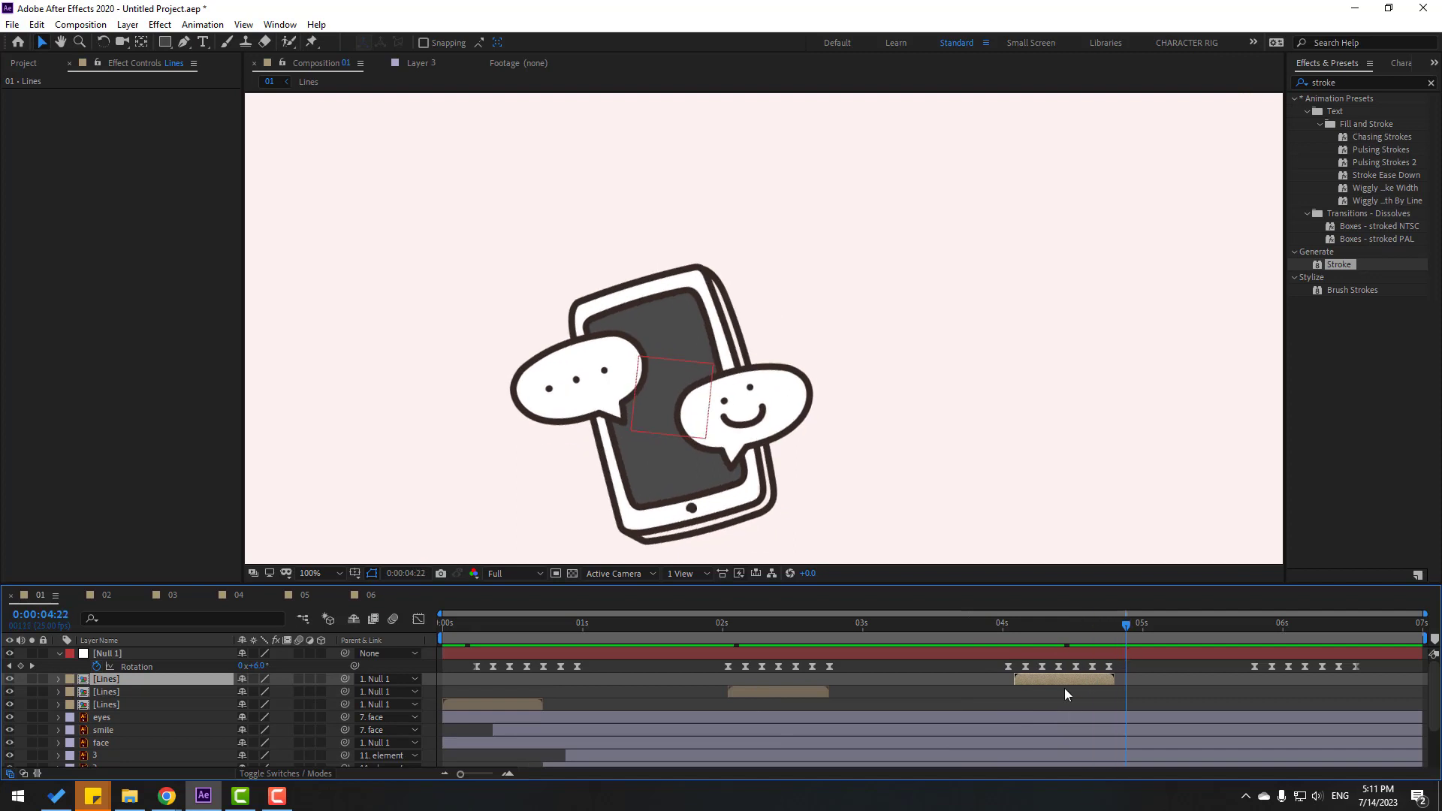
key("ctrl+d")
left_click_drag(1040, 678, 1290, 687)
scroll(680, 443, "down", 1)
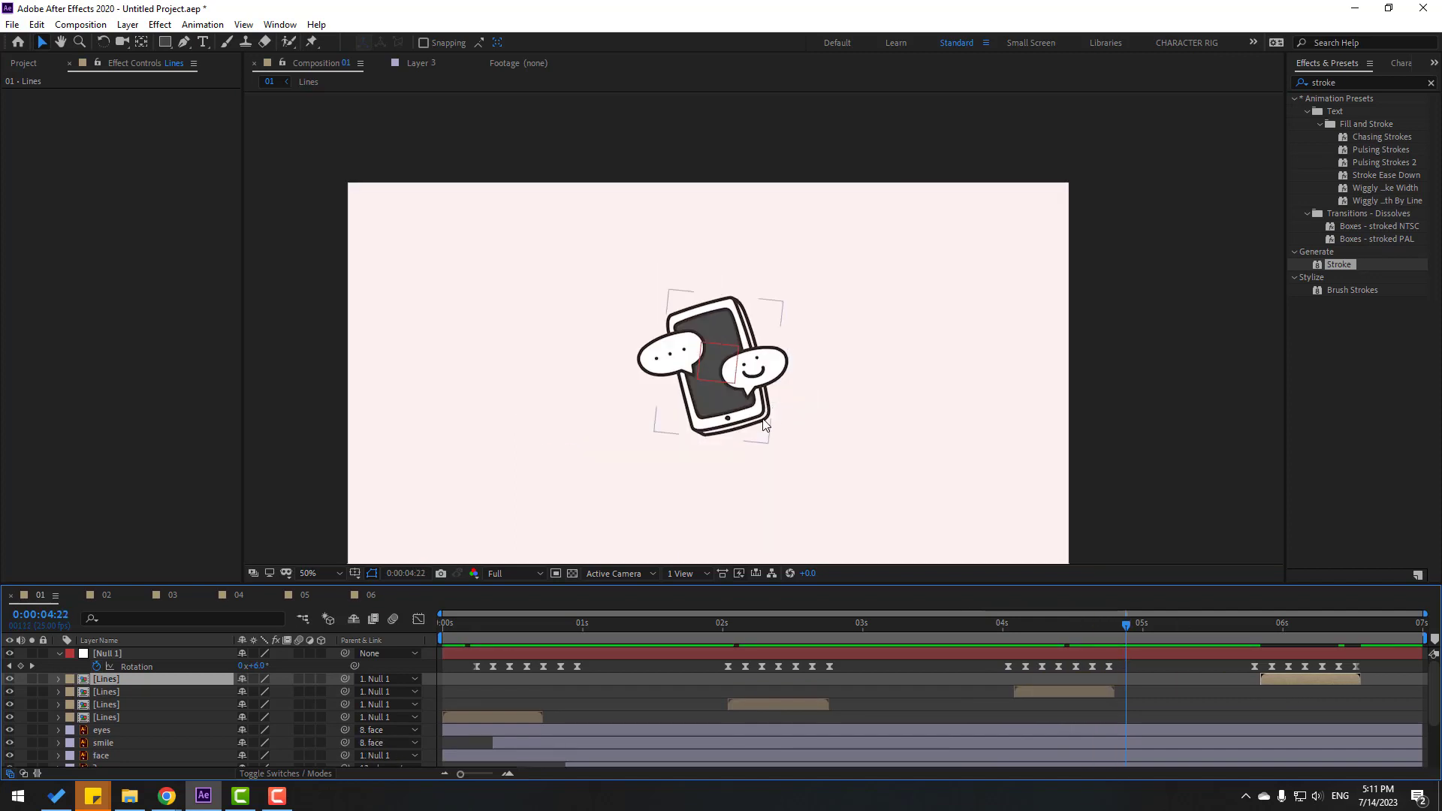
key("space")
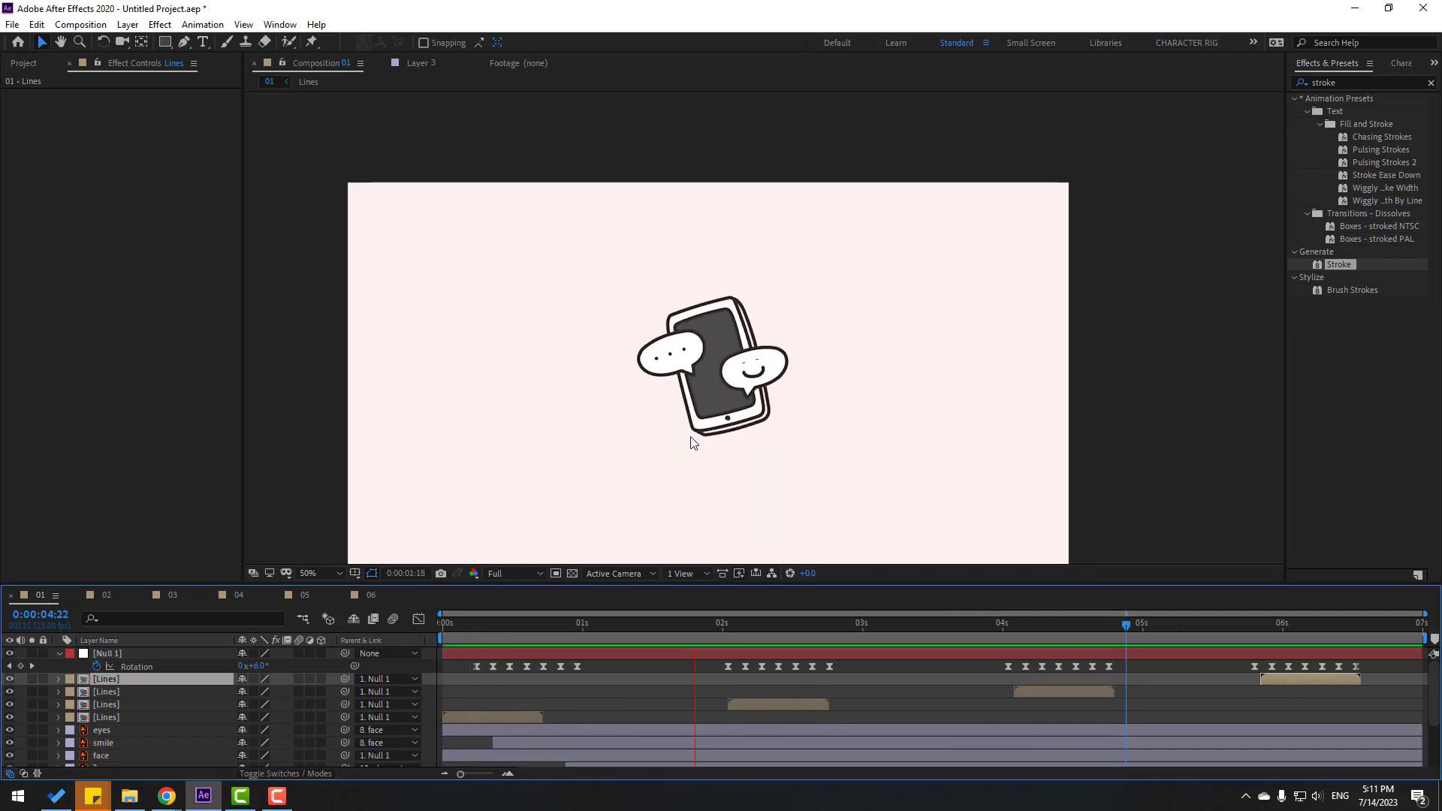
Step: Duplicate all four Lines layers together with the playhead at 0:00:00:20
left_click(557, 628)
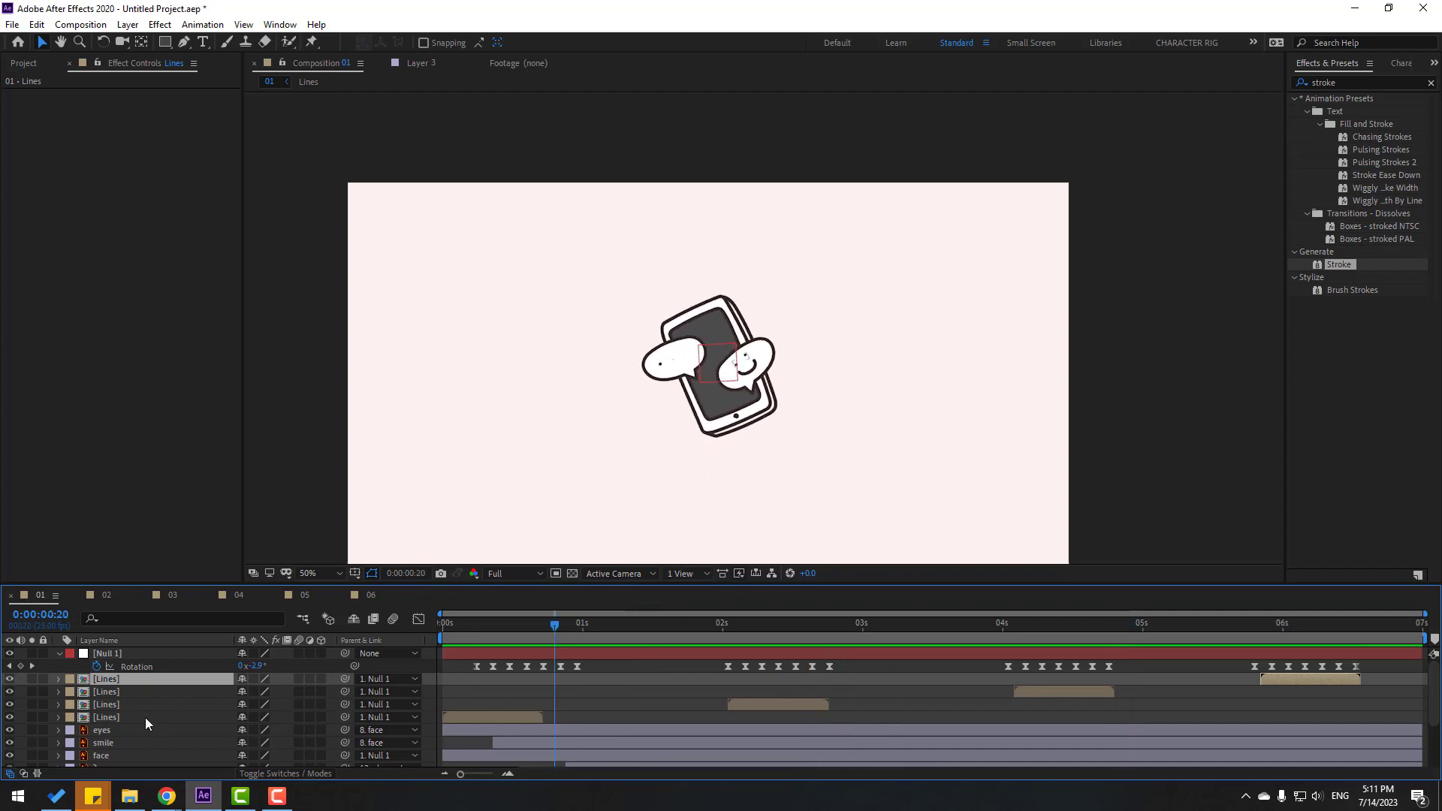
left_click(111, 717)
left_click(108, 683, "shift")
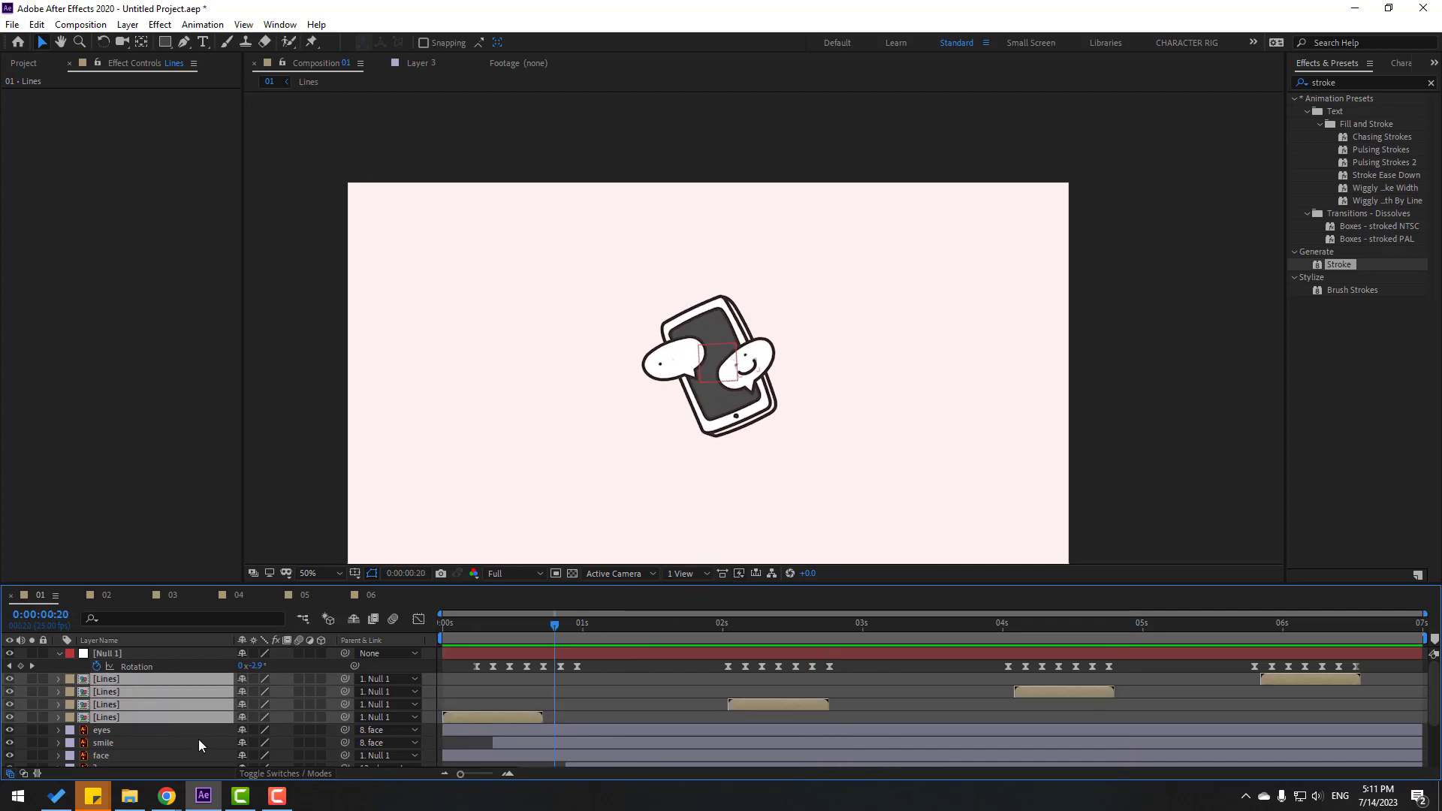
key("ctrl+d")
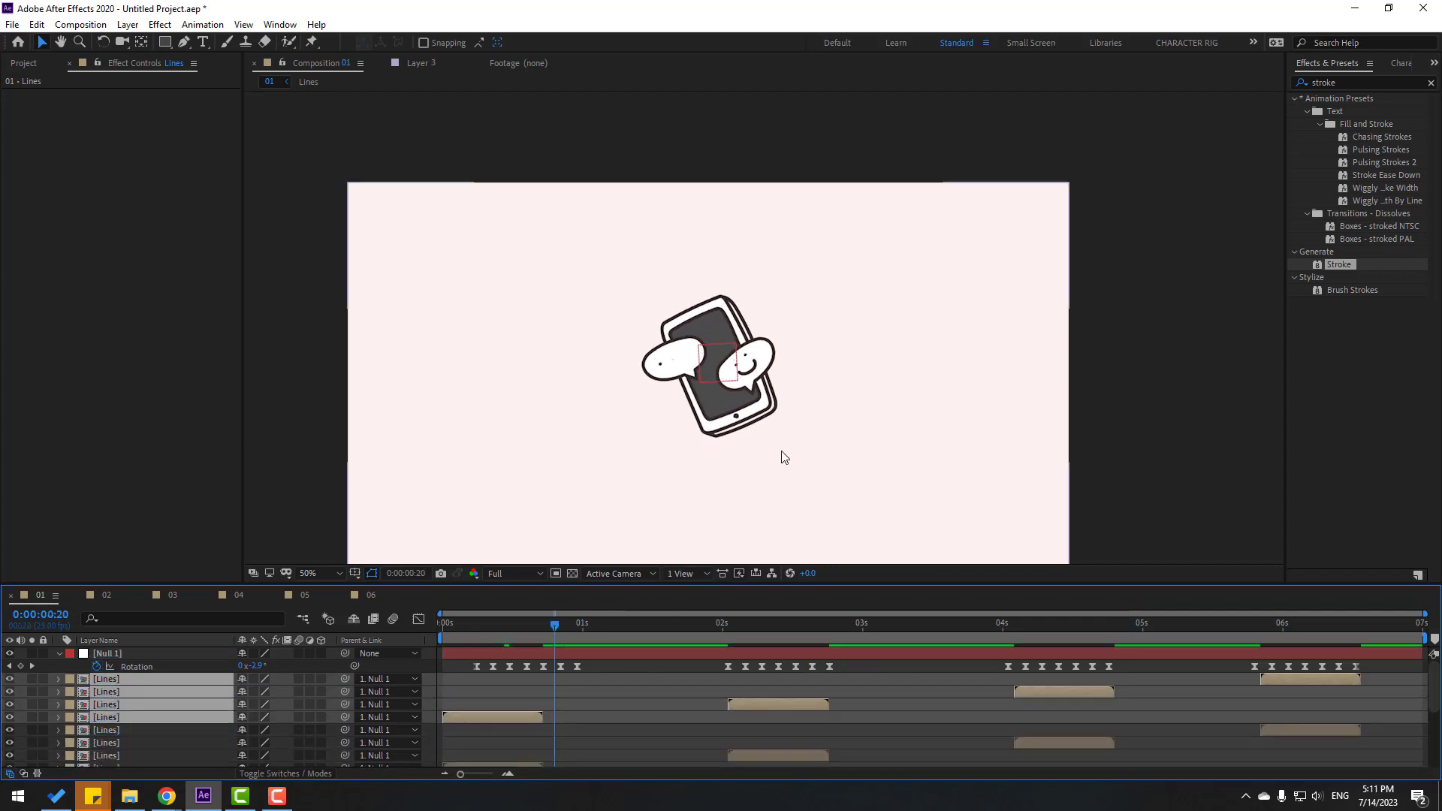
Step: Rotate the four duplicated Lines layers to -171.1° and place their accent lines beside the phone's lower-left edge, below the left bubble
left_click_drag(506, 624, 487, 625)
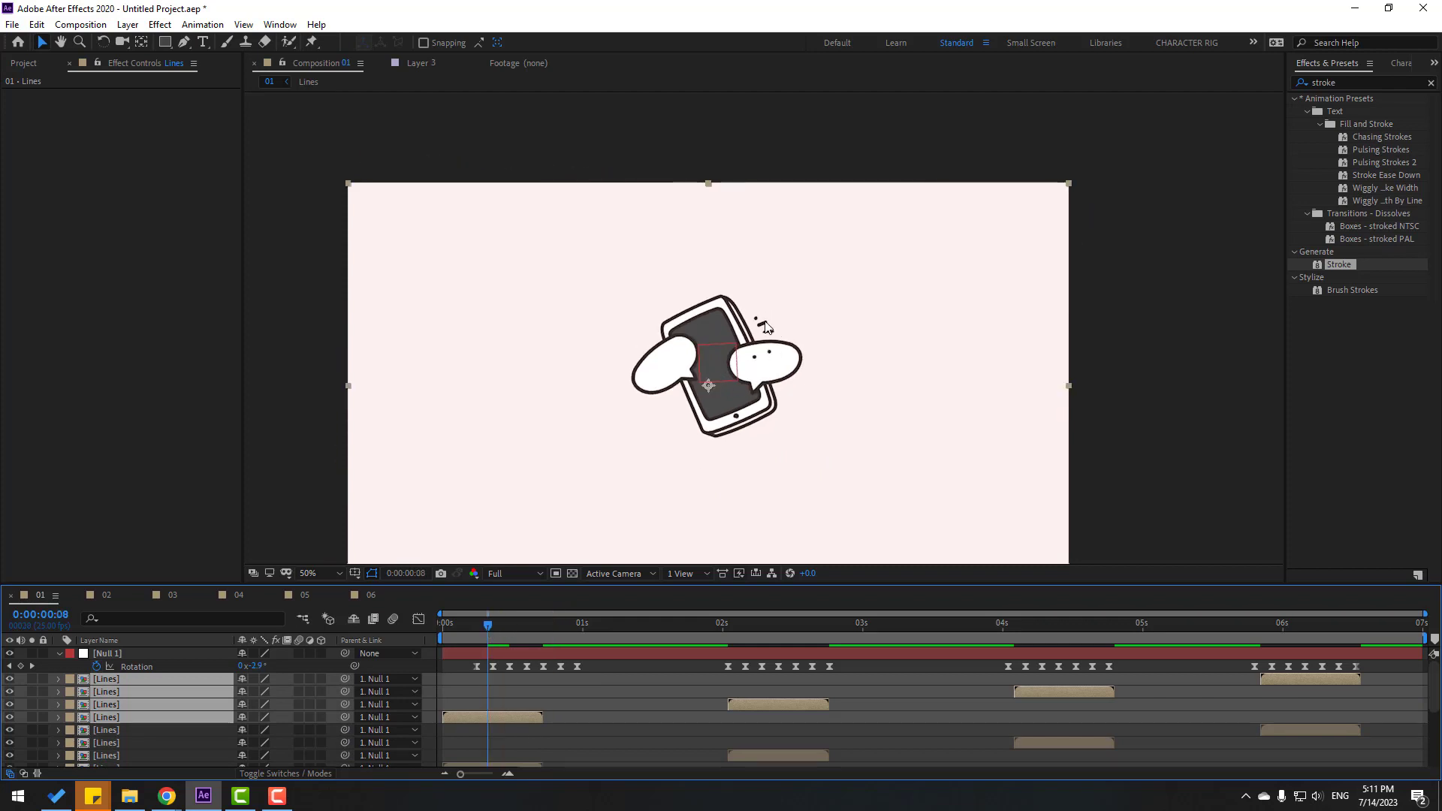
left_click_drag(766, 326, 561, 417)
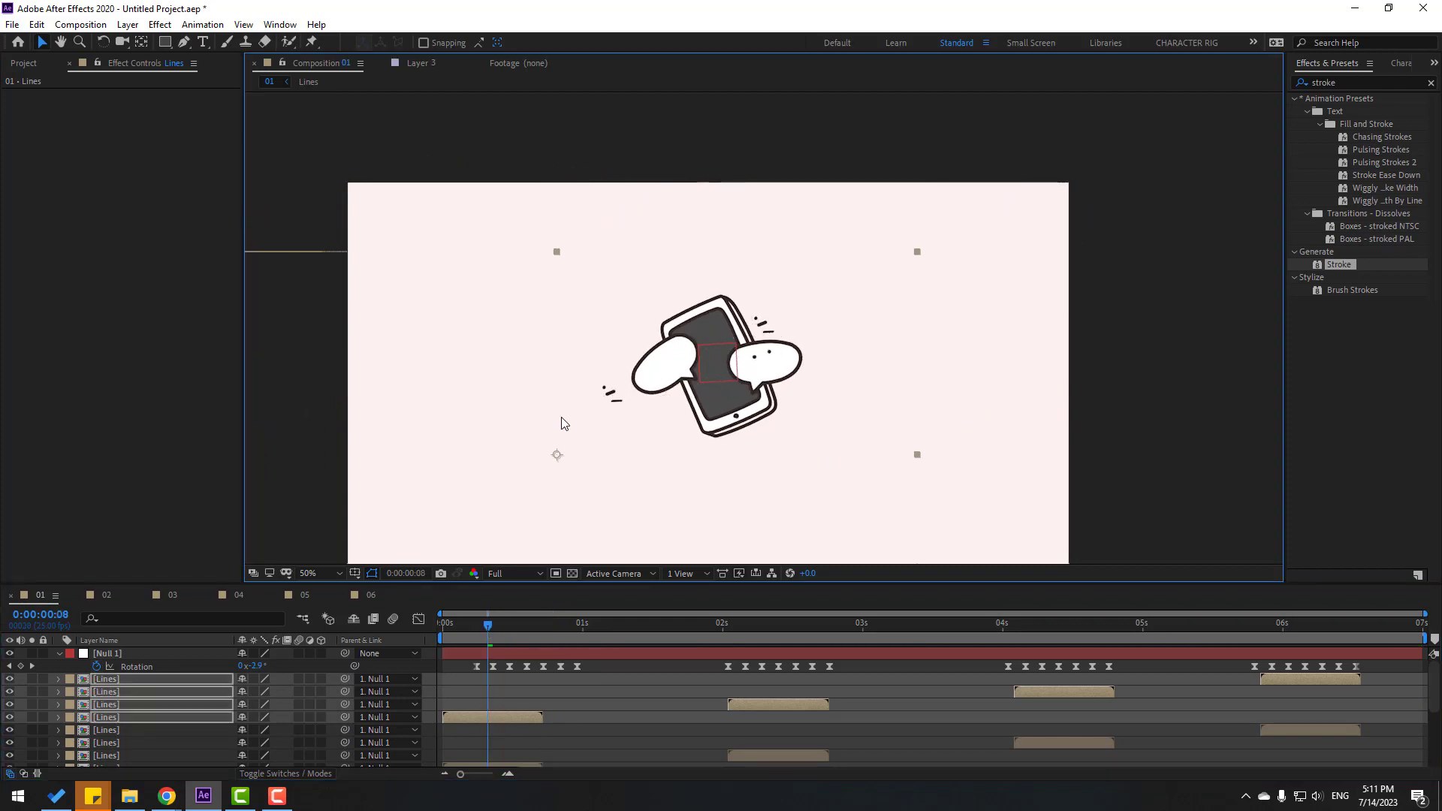
key("r")
left_click_drag(257, 692, 157, 722)
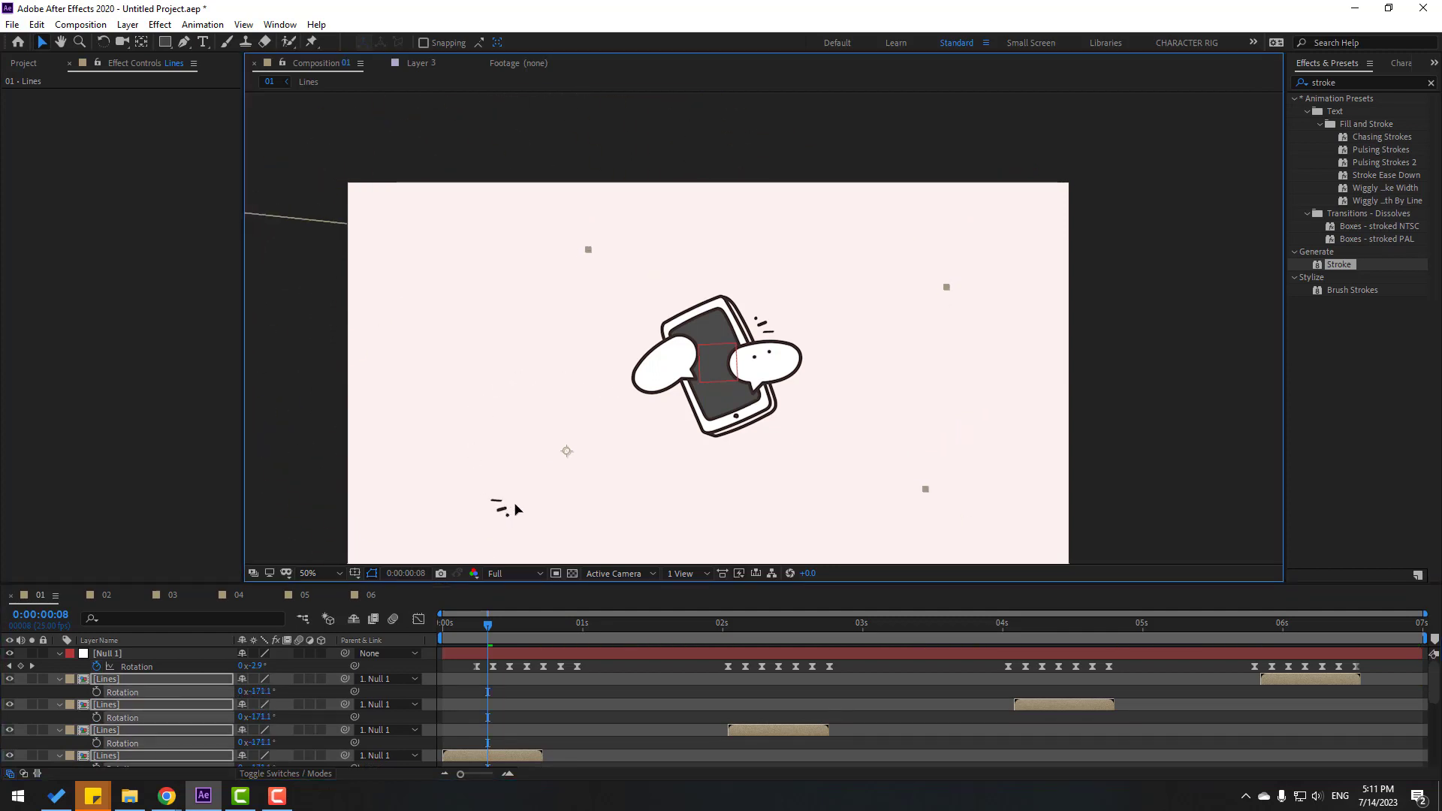
left_click_drag(515, 508, 674, 413)
Step: Scrub through the first shake and preview the full animation with the composition fitted to the viewer
left_click_drag(487, 625, 425, 633)
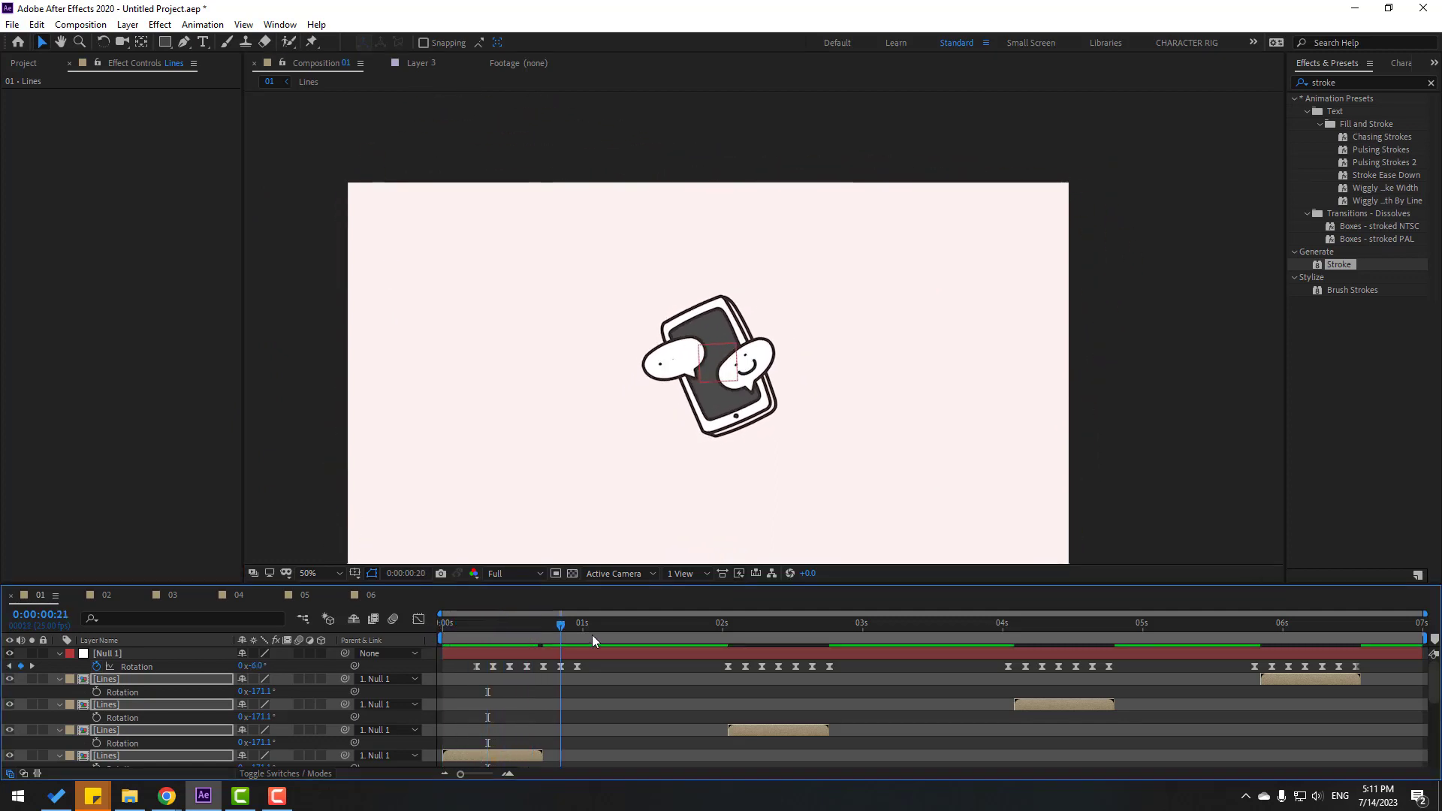
mouse_move(592, 634)
left_mouse_down()
mouse_move(741, 634)
mouse_move(594, 639)
left_mouse_up()
key("space")
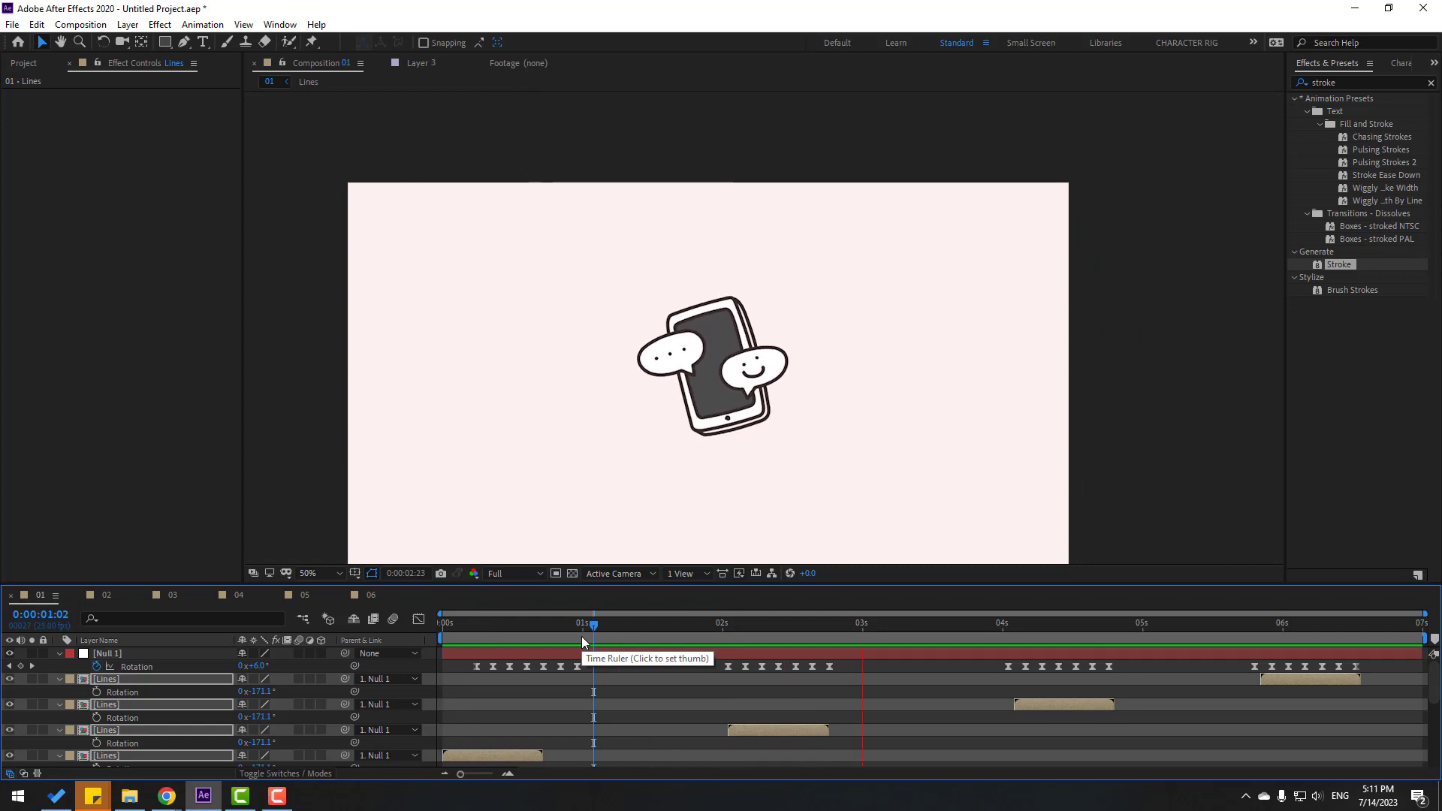
left_click(315, 573)
left_click(311, 322)
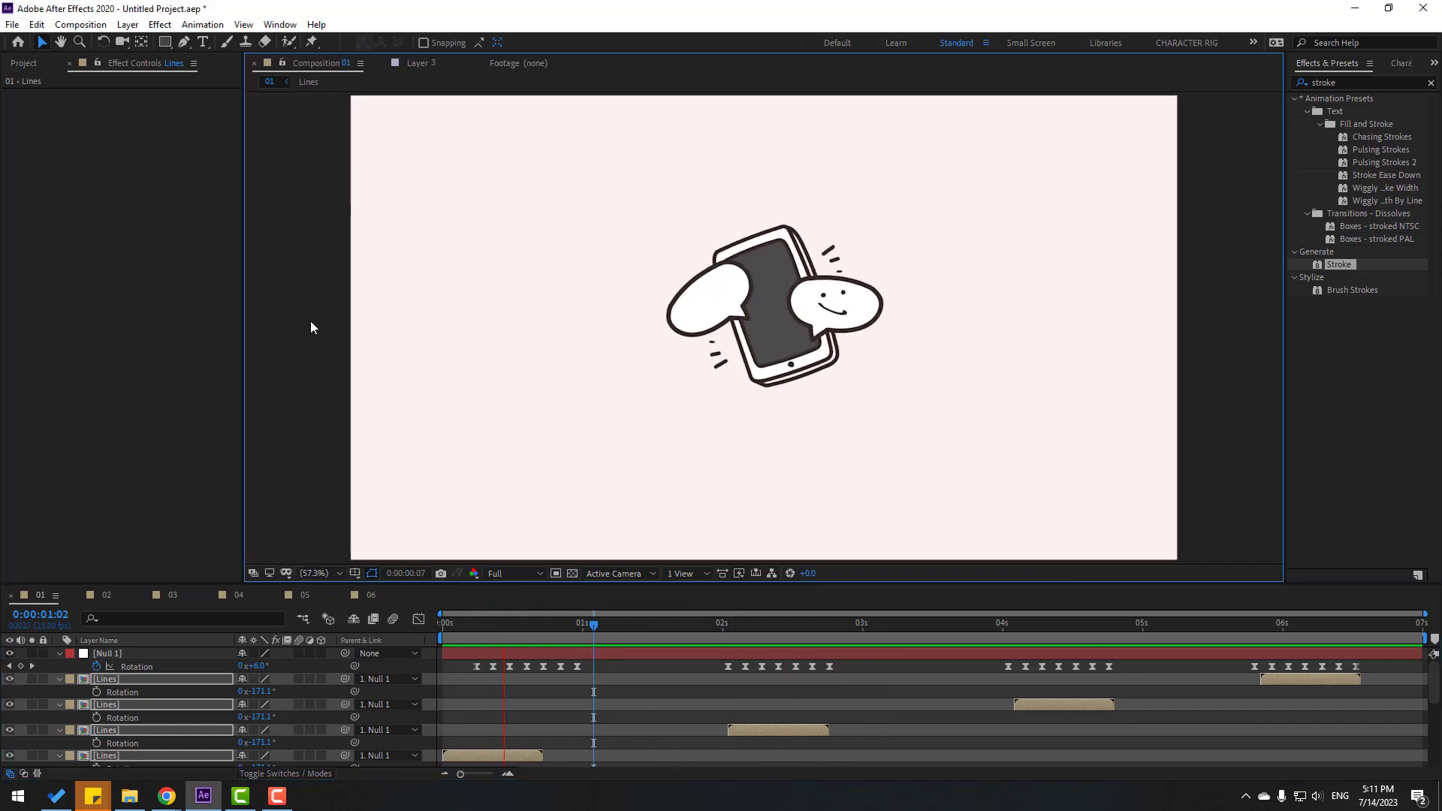